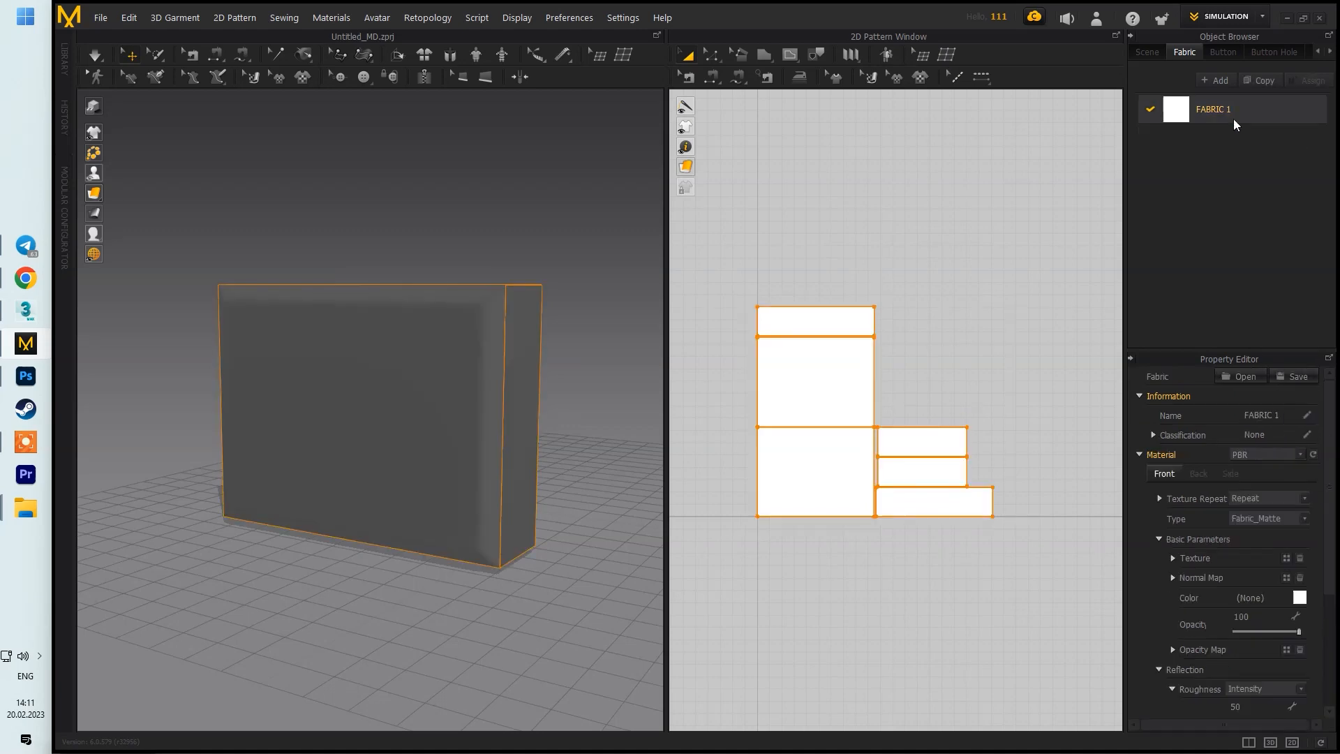
Step: Set FABRIC 1's physical property preset to Trim_Full_Grain_Leather
scroll(1228, 558, "down", 5)
left_click(1239, 694)
left_click(1245, 627)
Step: Select all the box patterns and paste a copy of them beside the originals in the 2D pattern layout
right_click_drag(454, 314, 332, 310)
key("ctrl+a")
right_click_drag(368, 425, 418, 358)
left_click_drag(1329, 534, 1329, 590)
key("ctrl+shift+v")
middle_click_drag(1107, 416, 961, 404)
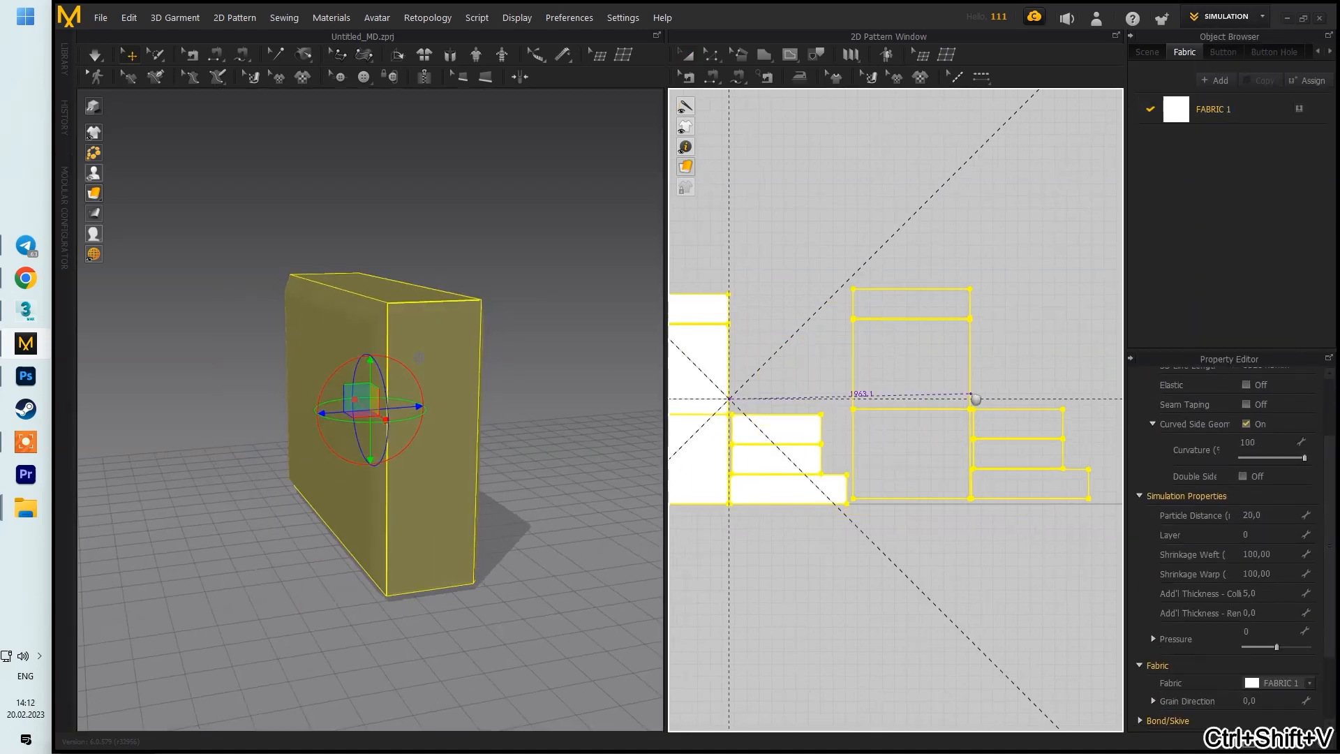
left_click(977, 401)
Step: Delete the original set of patterns, keeping only the pasted copy
right_click_drag(537, 391, 562, 391)
scroll(803, 363, "down", 2)
middle_click_drag(768, 335, 840, 323)
left_click_drag(748, 242, 926, 515)
key("Delete")
middle_click_drag(921, 437, 852, 442)
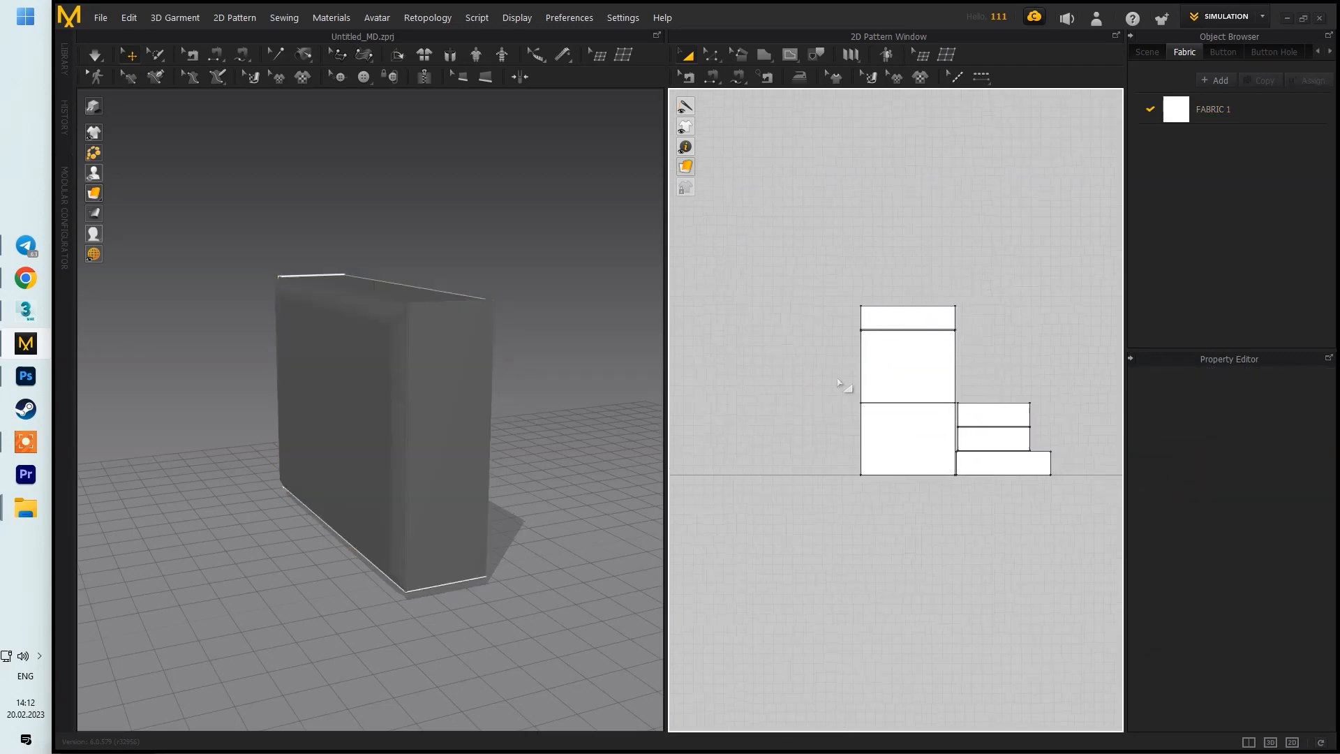
Step: Flip the surface normals of all patterns so their front sides face outward
key("ctrl+a")
right_click(454, 342)
left_click(506, 224)
Step: Sew the first adjoining panel edges of the 3D box together with Segment Sewing
scroll(428, 331, "up", 5)
left_click(707, 77)
left_click(415, 283)
left_click(422, 284)
right_click_drag(469, 293, 453, 335)
left_click(450, 268)
left_click(449, 271)
right_click_drag(454, 260, 363, 279)
left_click(370, 298)
left_click(332, 356)
Step: Segment-sew the edges at the corner where the large, top and side panels meet, including the short top edge of the side panel
right_click_drag(559, 412, 336, 306)
left_click(327, 307)
left_click(328, 304)
left_click(380, 227)
right_click_drag(381, 238, 347, 328)
left_click(361, 334)
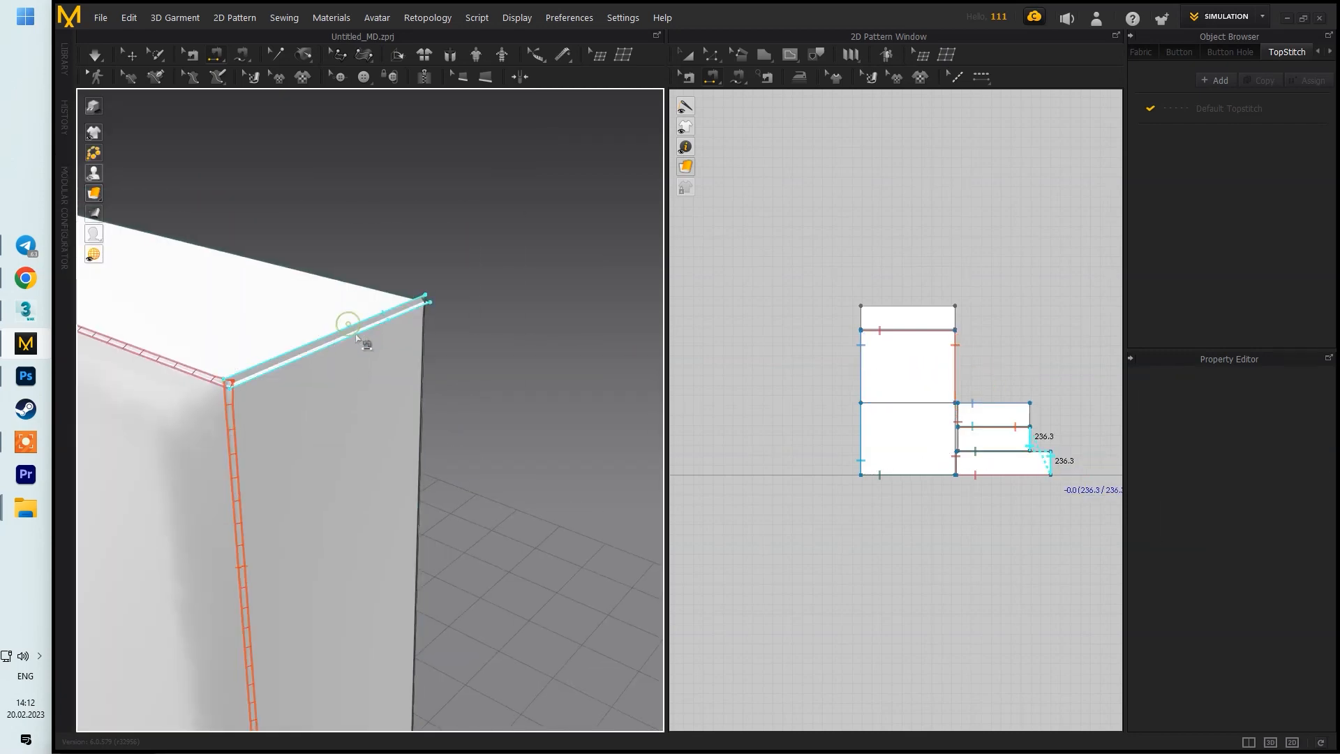
left_click(363, 328)
Step: Segment-sew the adjoining panel edges around the box's remaining corners
scroll(377, 342, "down", 4)
right_click_drag(432, 387, 401, 367)
scroll(440, 359, "up", 4)
left_click(445, 355)
left_click(448, 347)
right_click_drag(478, 345, 380, 282)
scroll(380, 293, "up", 4)
left_click(377, 359)
left_click(368, 361)
right_click_drag(368, 361, 428, 365)
left_click(254, 281)
left_click(351, 381)
Step: Segment-sew the last open pair of panel edges to close the box, and leave the sewing tool
scroll(367, 394, "down", 5)
right_click_drag(377, 397, 421, 370)
scroll(422, 371, "up", 5)
left_click(300, 173)
left_click(307, 189)
scroll(310, 203, "down", 5)
right_click_drag(328, 279, 434, 551)
key("q")
Step: Set the colour of FABRIC 1 to light grey
left_click(1215, 109)
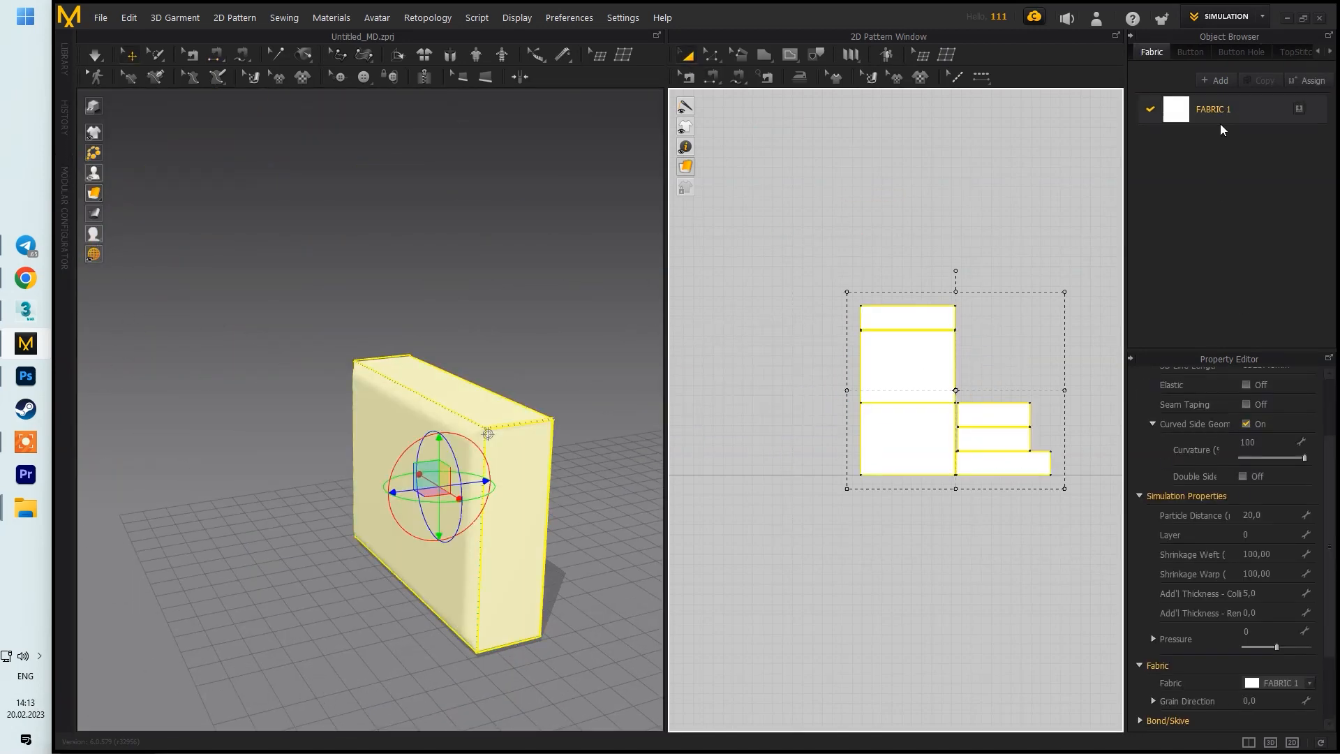
left_click(1299, 444)
left_click(663, 547)
scroll(366, 391, "up", 3)
right_click_drag(367, 391, 379, 416)
key("ctrl+z")
left_click(716, 58)
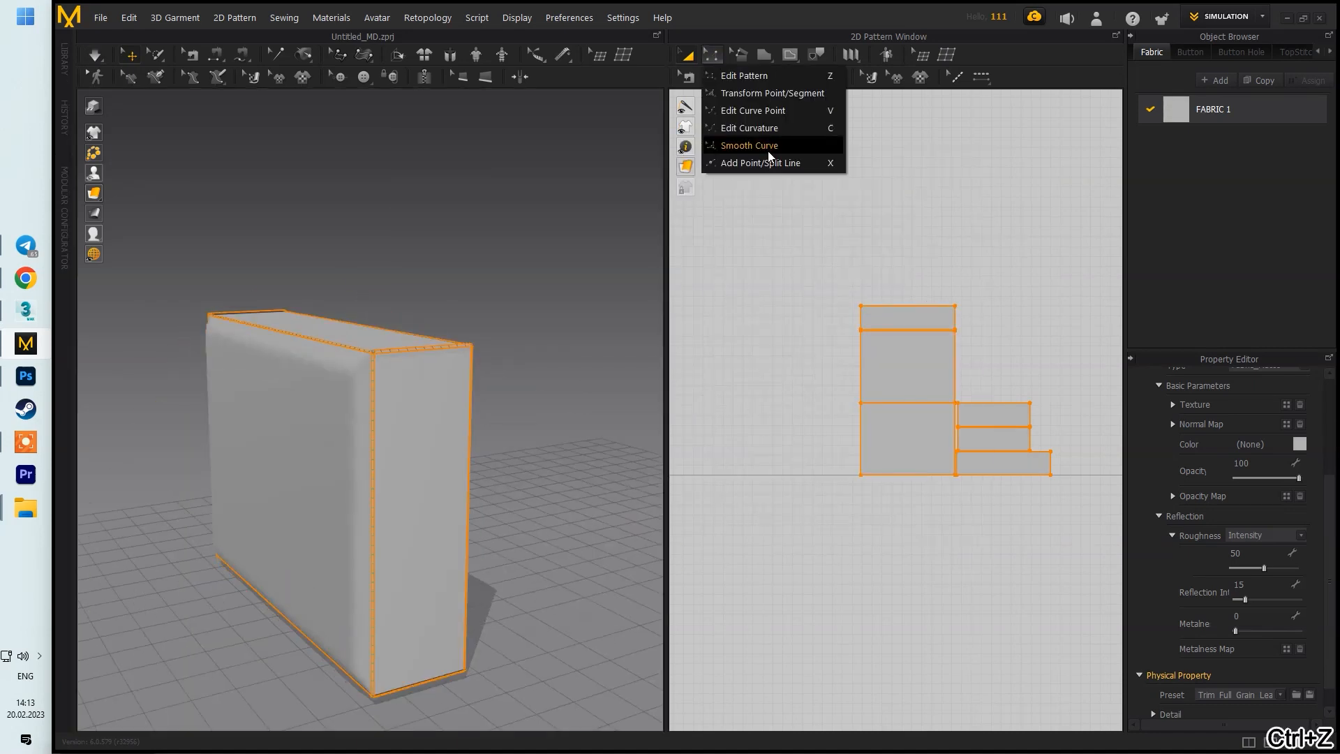
left_click(769, 148)
scroll(947, 342, "up", 8)
right_click(1004, 260)
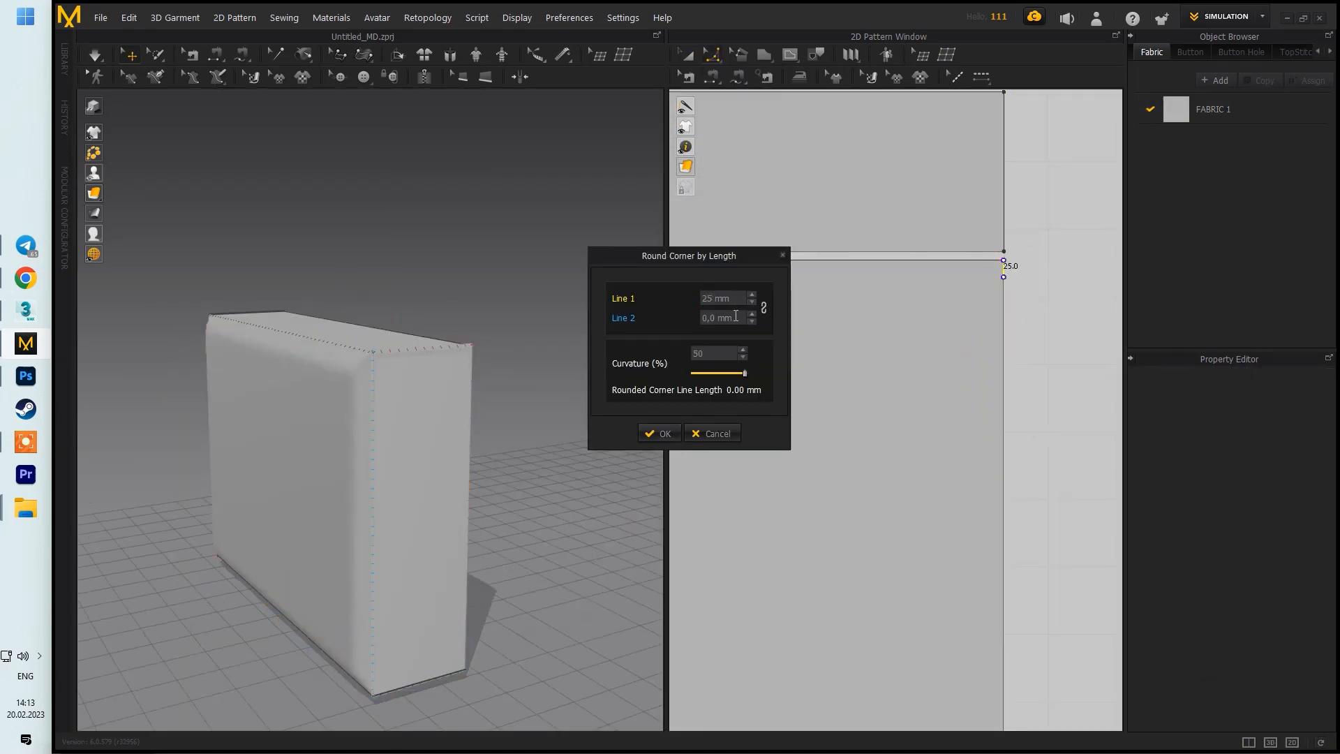
left_click(714, 432)
Step: Round the top-right corner of the upper large panel with Smooth Curve, using linked line lengths
left_click(713, 56)
left_click(751, 146)
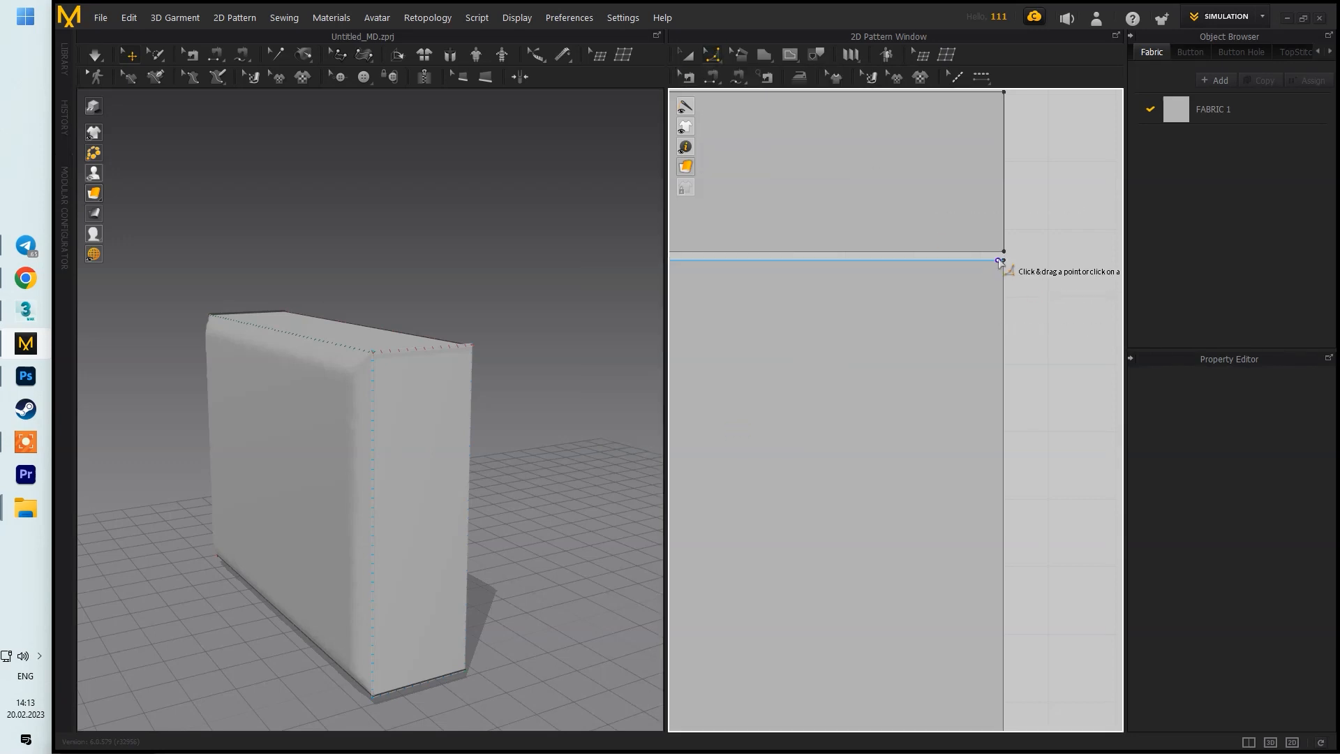
right_click(1004, 261)
left_click(765, 310)
left_click(661, 433)
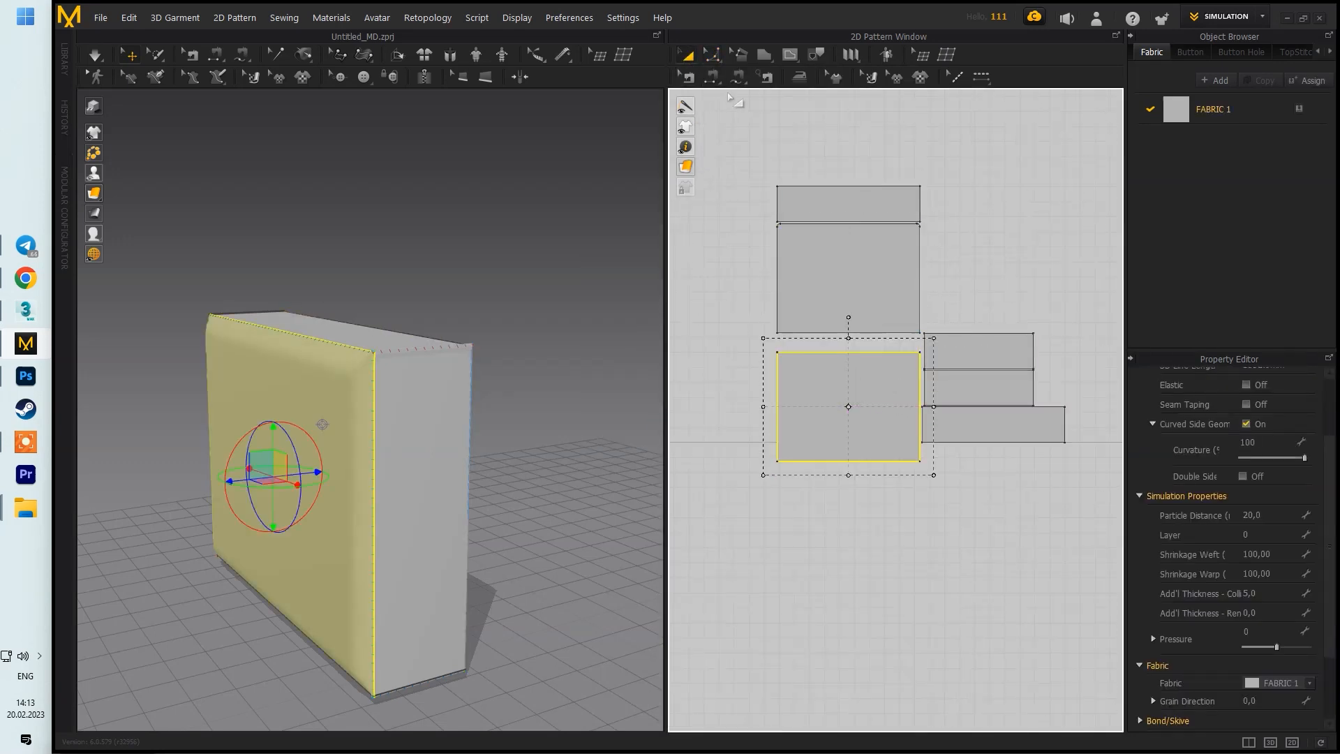
Step: Round the two bottom corners of the upper large panel with Smooth Curve
scroll(800, 293, "up", 8)
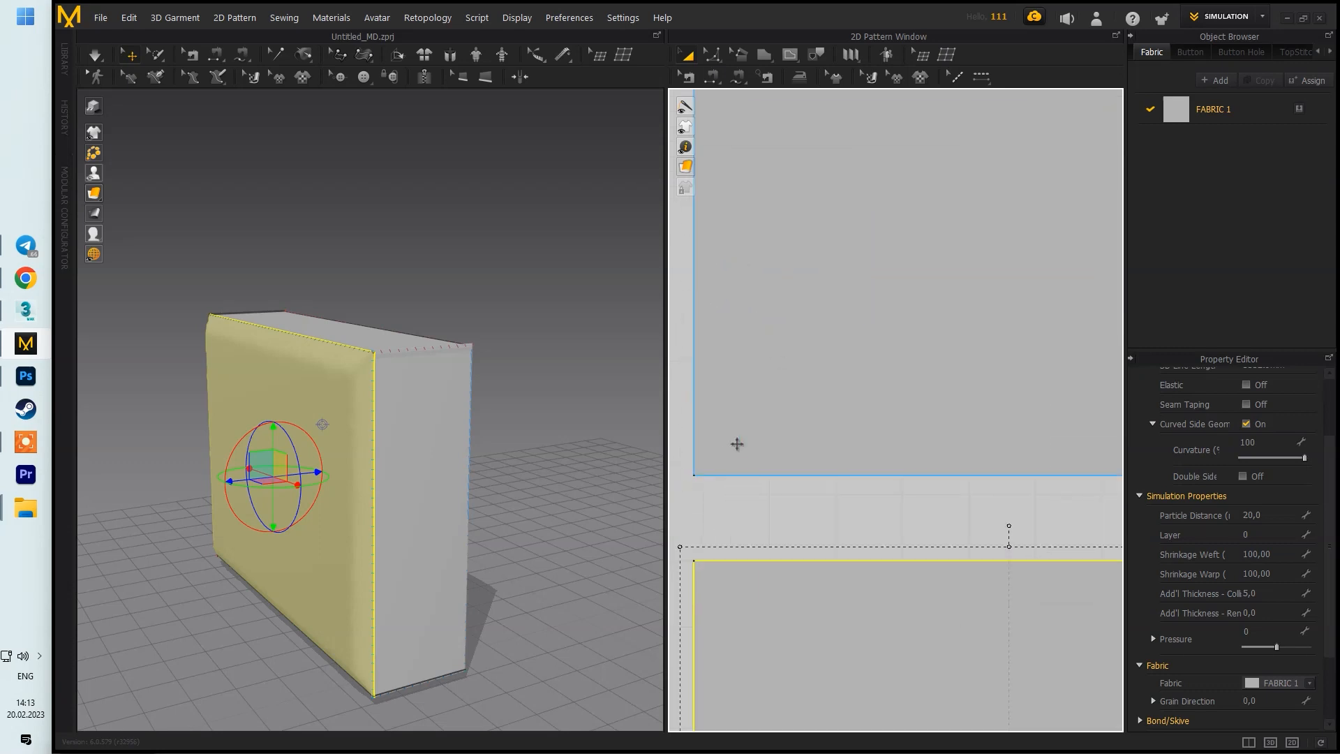
left_click(708, 466)
left_click(700, 481)
right_click(694, 474)
left_click(717, 57)
right_click(694, 474)
left_click(795, 415)
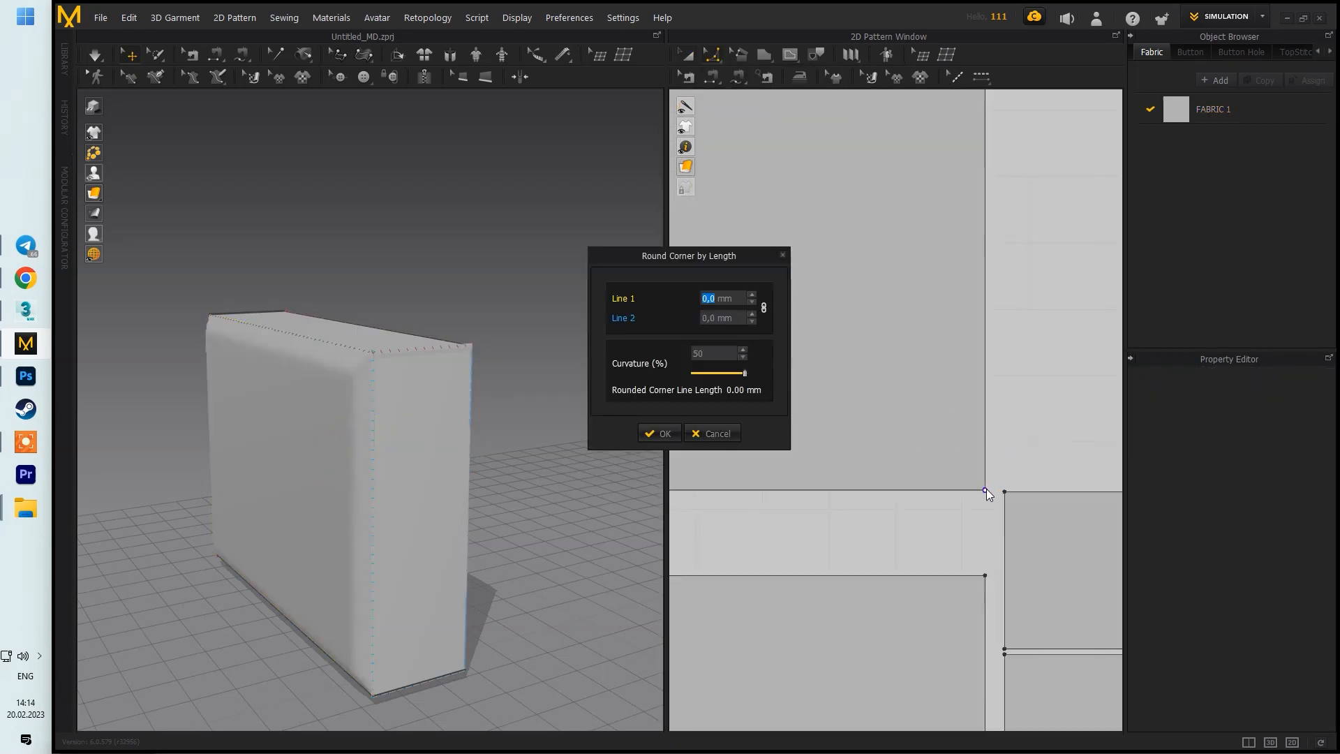
key("Return")
Step: Round the top-left and bottom-left corners of the lower large panel by 20 mm
middle_click_drag(959, 290, 1022, 99)
scroll(1022, 99, "down", 5)
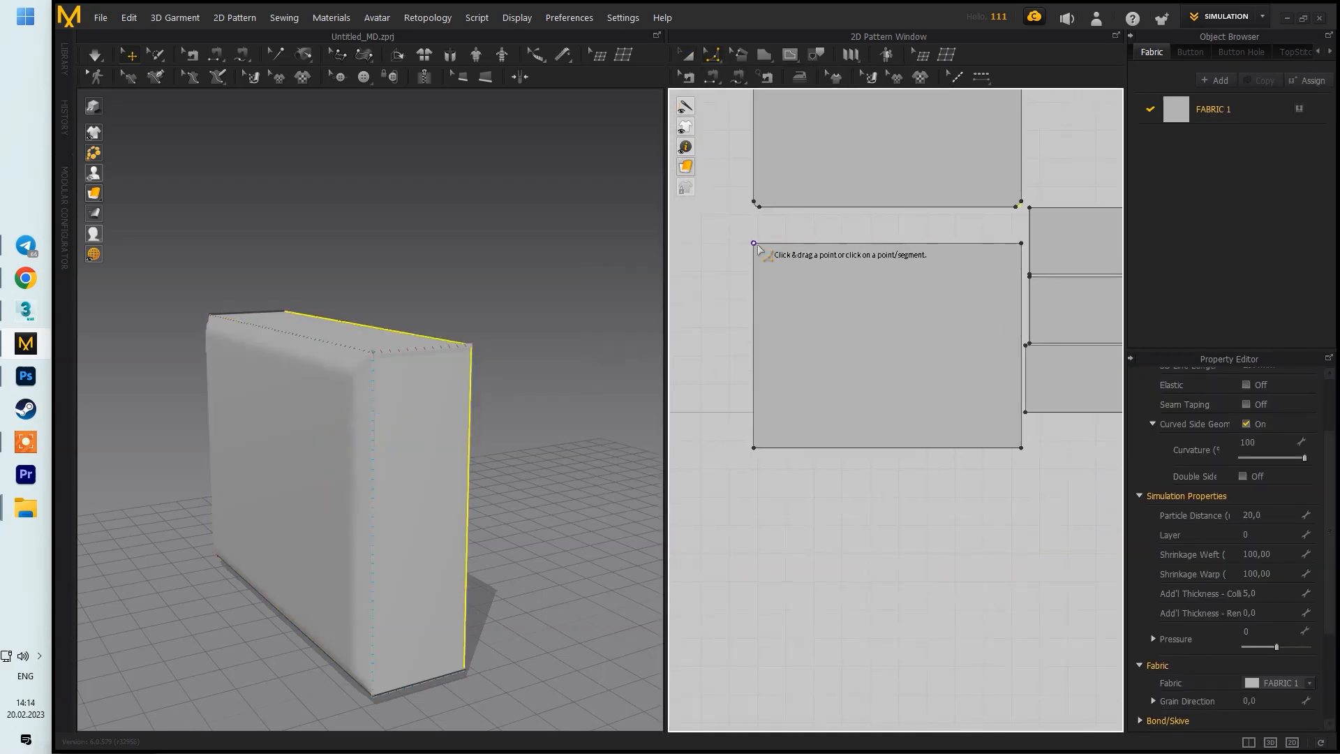
left_click(754, 244)
right_click(756, 245)
type("20")
key("Return")
right_click(753, 448)
type("20")
key("Return")
Step: Round the bottom-right and top-right corners of the lower large panel by 20 mm
right_click(1021, 447)
type("20")
key("Return")
right_click(1021, 243)
type("20")
key("Return")
Step: Set the additional collision thickness of all patterns to 2.5 mm and run the simulation
right_click_drag(482, 370, 440, 316)
scroll(398, 311, "up", 5)
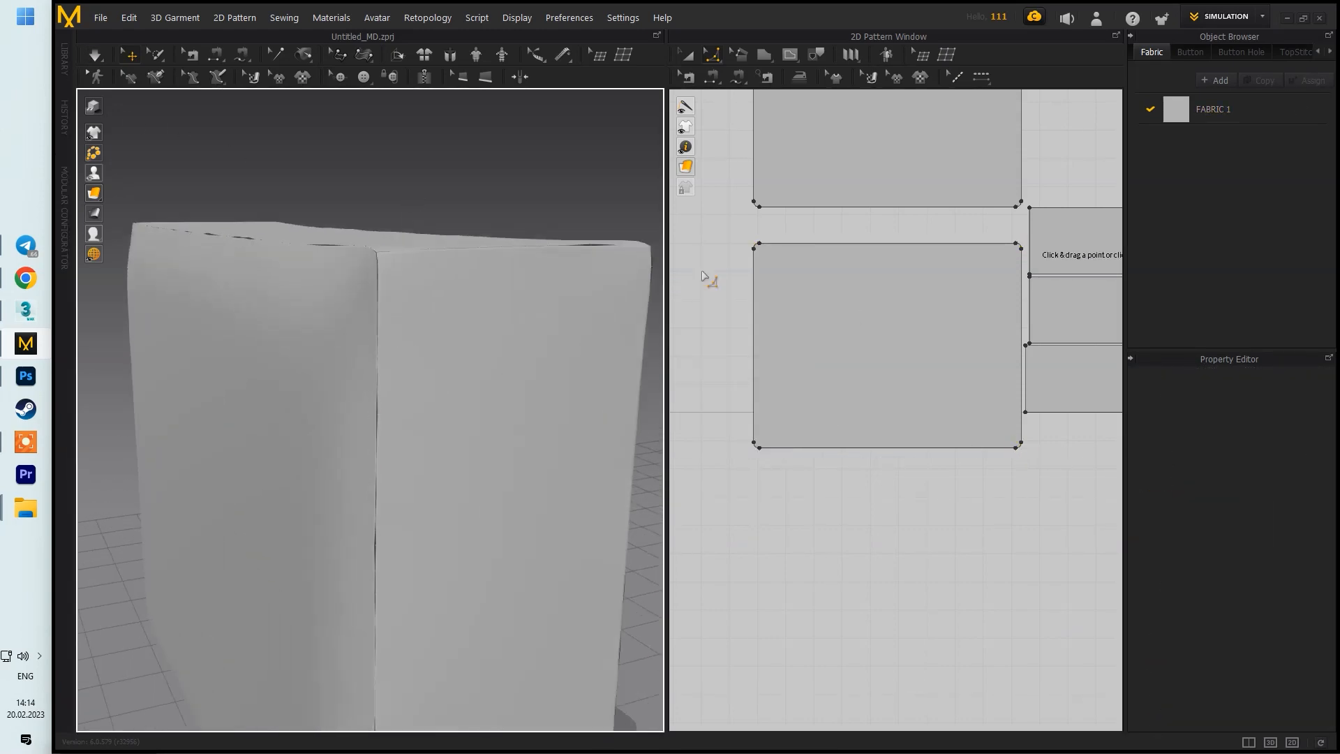
scroll(795, 366, "down", 6)
left_click(687, 54)
left_click_drag(760, 222, 977, 425)
left_click(1269, 594)
left_click(802, 194)
key("space")
mouse_move(433, 391)
right_mouse_down()
mouse_move(349, 376)
mouse_move(425, 390)
right_mouse_up()
scroll(426, 391, "down", 3)
Step: Set the gravity in the scene's simulation properties to 0
left_click_drag(778, 213, 977, 425)
left_click(1317, 52)
left_click(1149, 51)
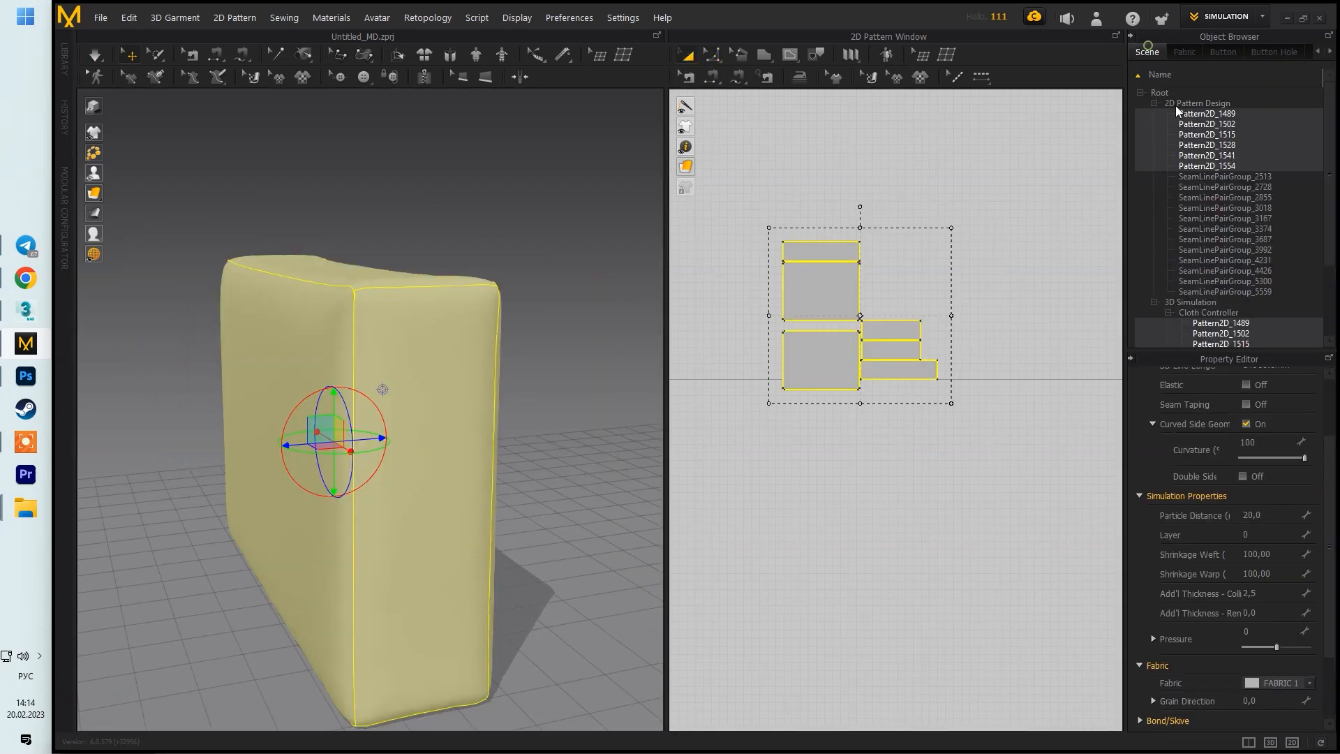
left_click(1189, 303)
scroll(1243, 283, "down", 3)
left_click(1218, 323)
left_click(1302, 552)
type("0")
Step: Try simulating the whole cushion with the changed simulation setting, and undo it
left_click(558, 335)
key("space")
right_click_drag(449, 325, 415, 330)
key("ctrl+z")
Step: Select the two large panels and freeze them
left_click(822, 313)
left_click(811, 350, "shift")
key("ctrl+k")
Step: Simulate the cushion with the large panels frozen, stop the simulation, and unfreeze the patterns
left_click(376, 237)
key("space")
right_click_drag(376, 243, 425, 248)
key("space")
left_click_drag(745, 203, 1003, 456)
key("ctrl+k")
Step: Export the selected patterns as an OBJ file named spin_av in the mar folder
left_click(100, 18)
left_click(240, 164)
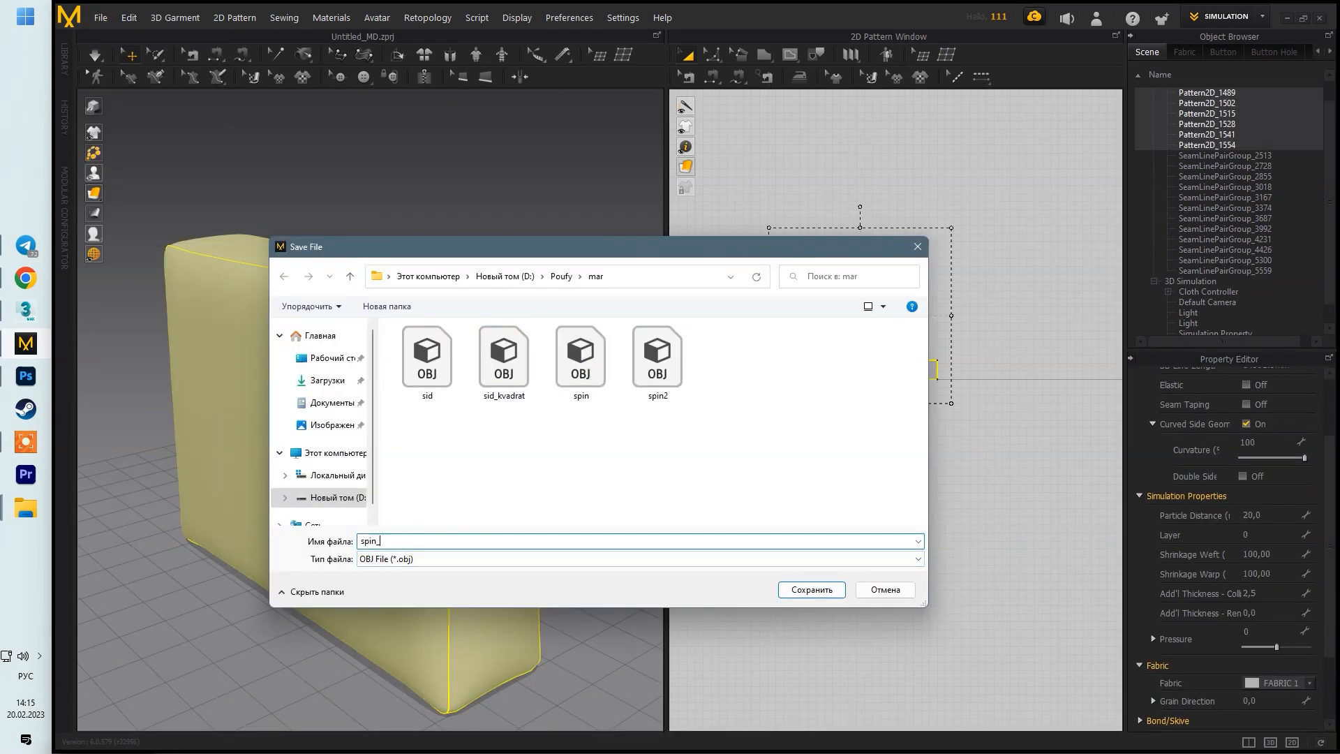
key("BackSpace")
key("BackSpace")
key("alt+shift")
type("av")
key("Return")
left_click(730, 680)
Step: Import the spin_av OBJ from the Poufy\mar folder into the scene as an avatar
left_click(126, 17)
mouse_move(105, 18)
left_click(241, 99)
left_click(504, 278)
double_click(807, 427)
double_click(427, 355)
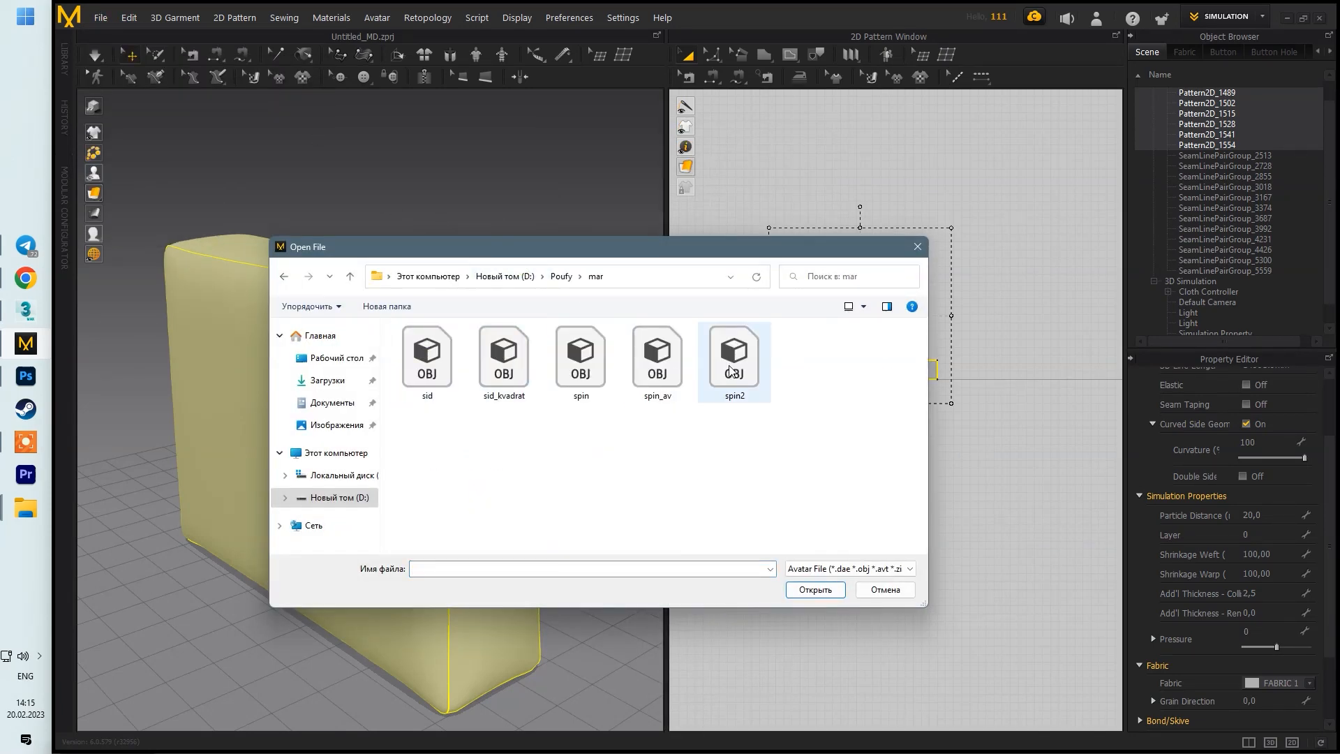
double_click(660, 366)
left_click(705, 516)
Step: Add a new fabric and assign it to all patterns
right_click_drag(565, 454, 433, 484)
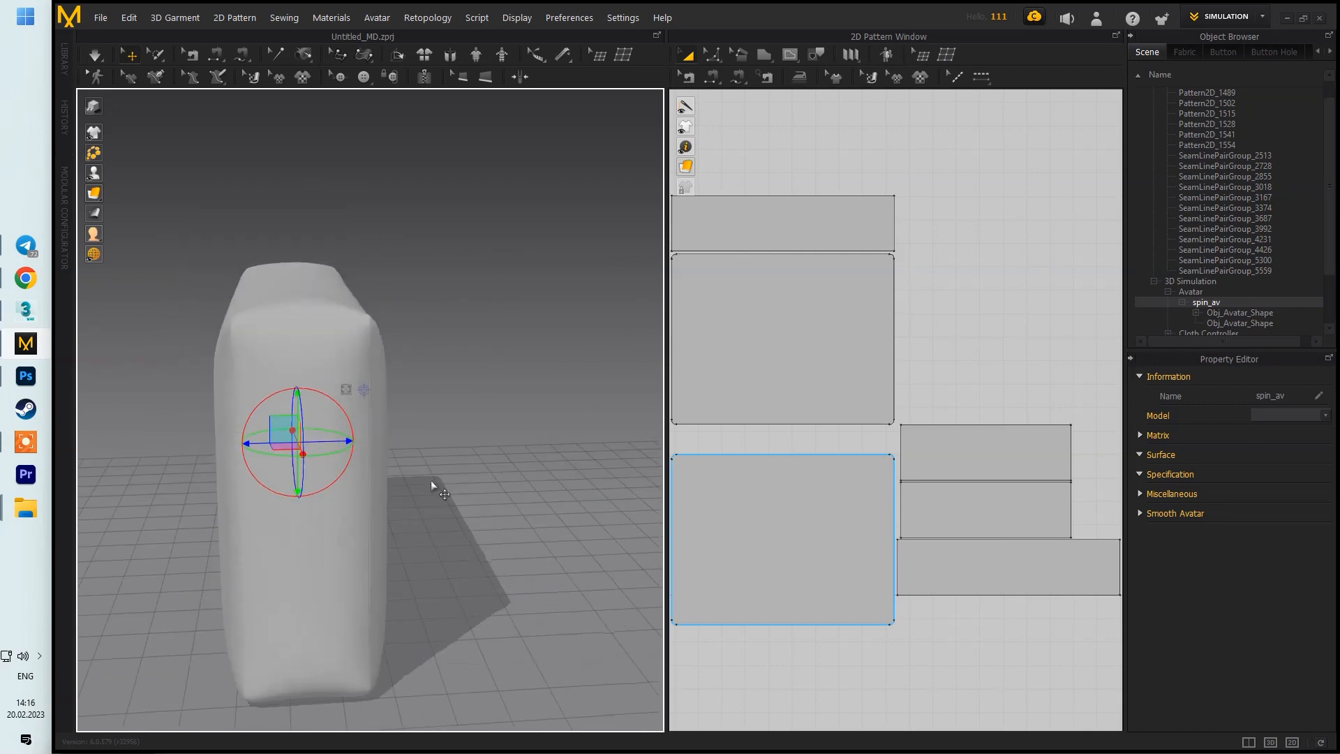
left_click(1184, 52)
left_click(1215, 80)
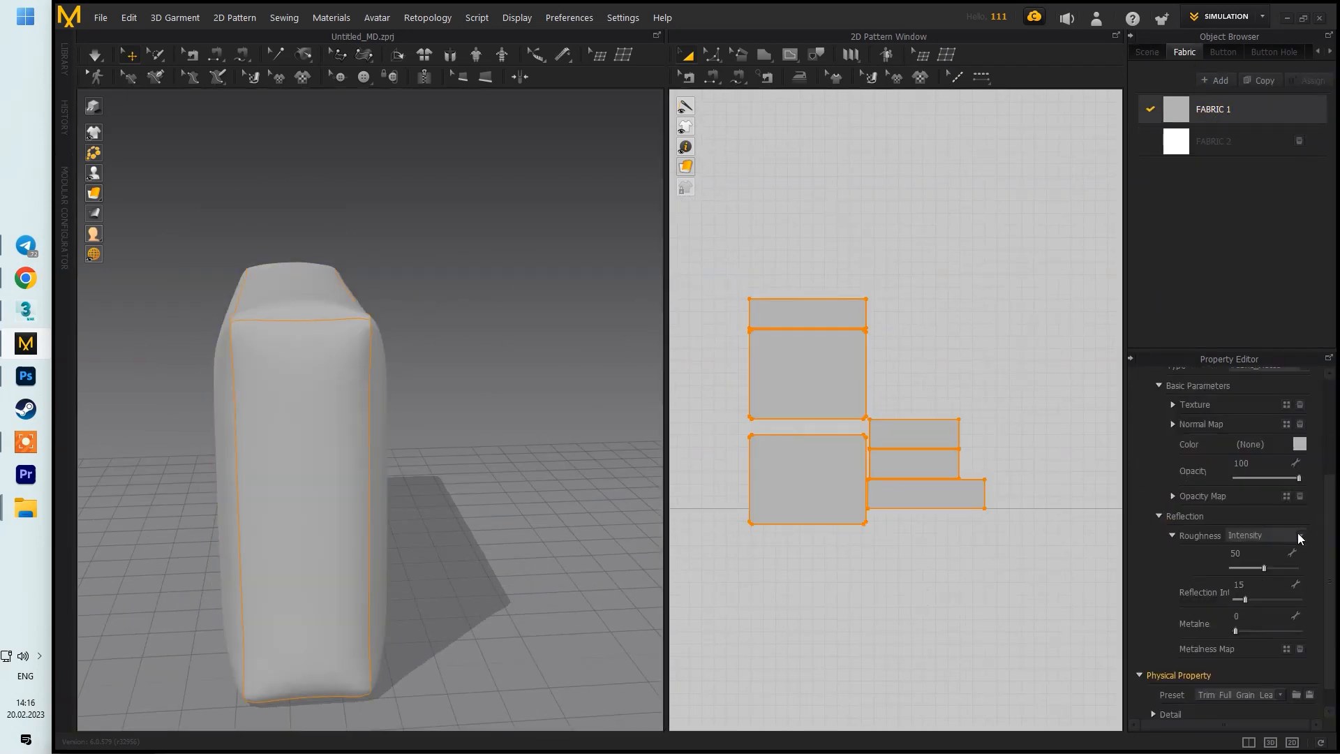
scroll(1264, 580, "down", 1)
left_click(1248, 669)
left_click(1170, 289)
left_click(871, 206)
key("ctrl+a")
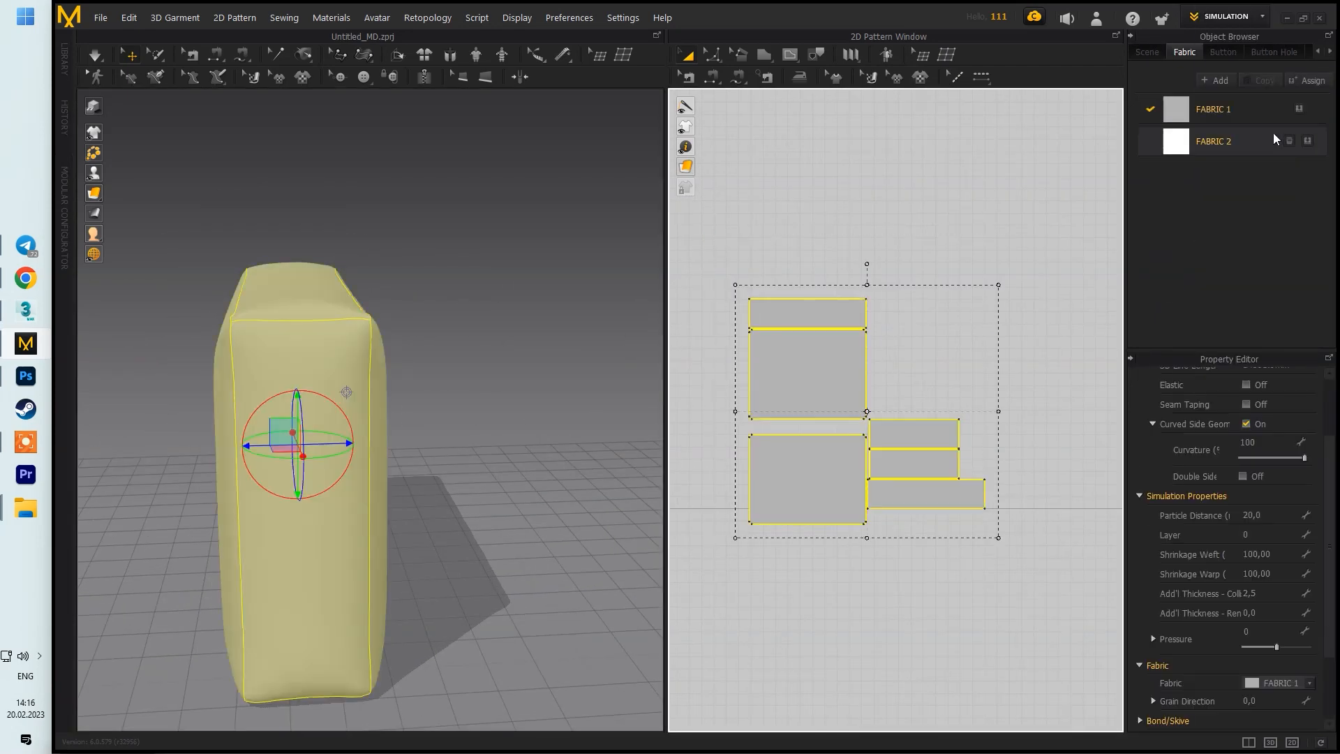
left_click(1309, 142)
Step: Set FABRIC 2's physical property preset to Knit_Ponte_Jersey and run the simulation
left_click(1234, 139)
left_click(1245, 668)
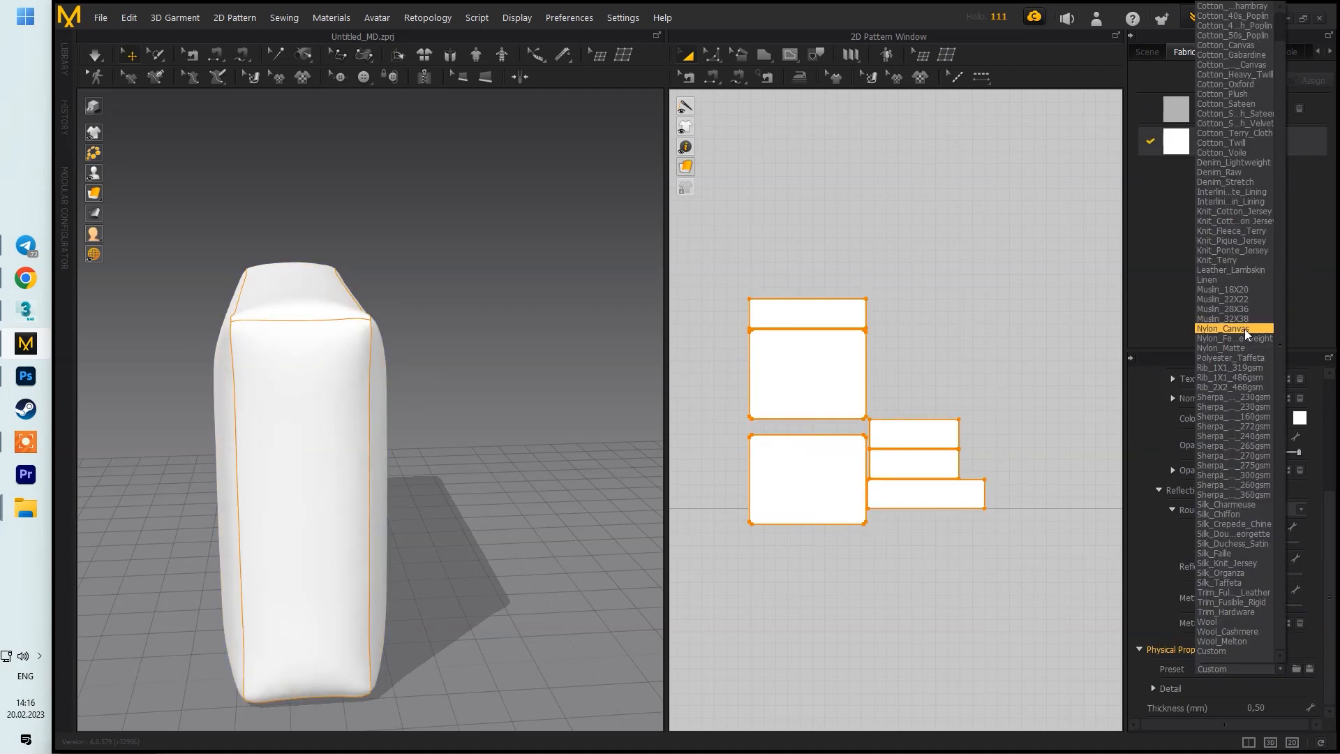
left_click(1232, 250)
left_click(593, 454)
key("space")
right_click_drag(230, 356, 272, 339)
Step: Set the shrinkage weft and shrinkage warp of all patterns to 102 and simulate
left_click(1059, 621)
key("ctrl+a")
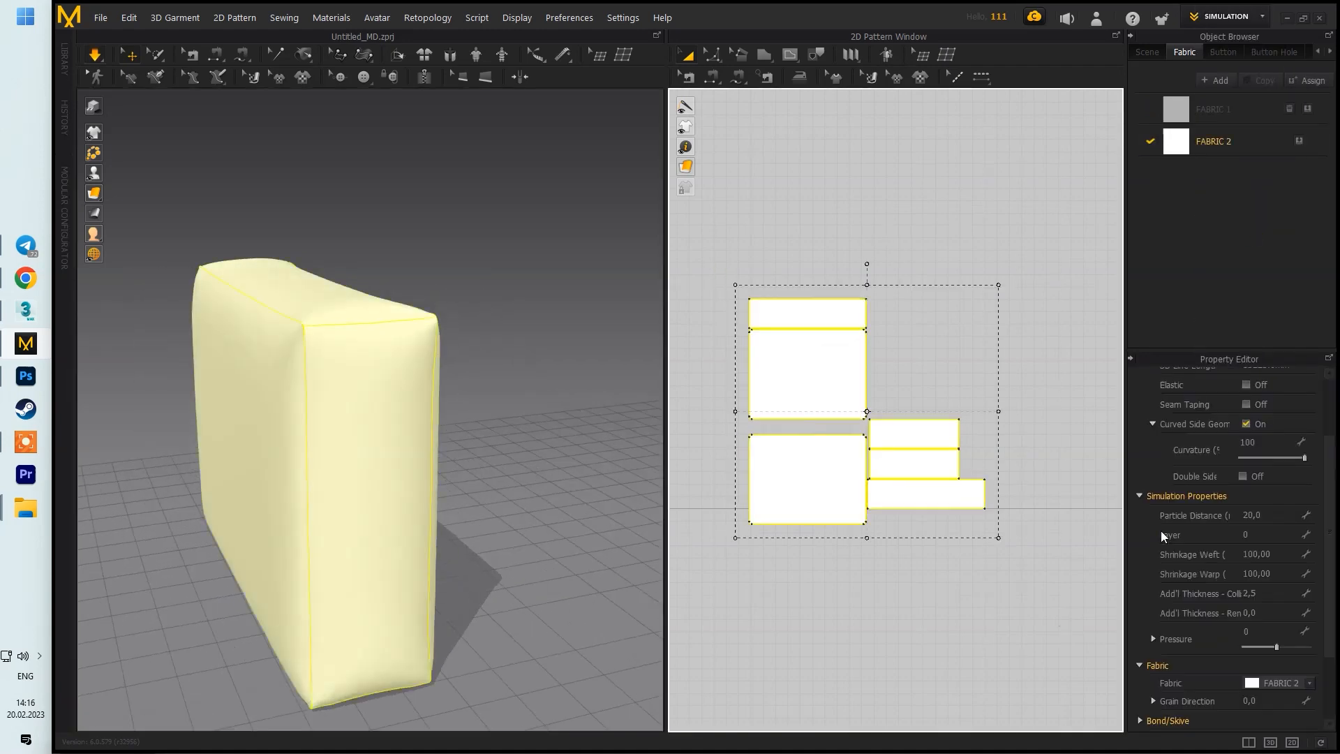
key("Return")
right_click_drag(488, 419, 416, 404)
left_click(554, 418)
key("space")
key("ctrl+a")
Step: Apply the Nylon_Featherweight physical property preset to FABRIC 2
left_click(1226, 140)
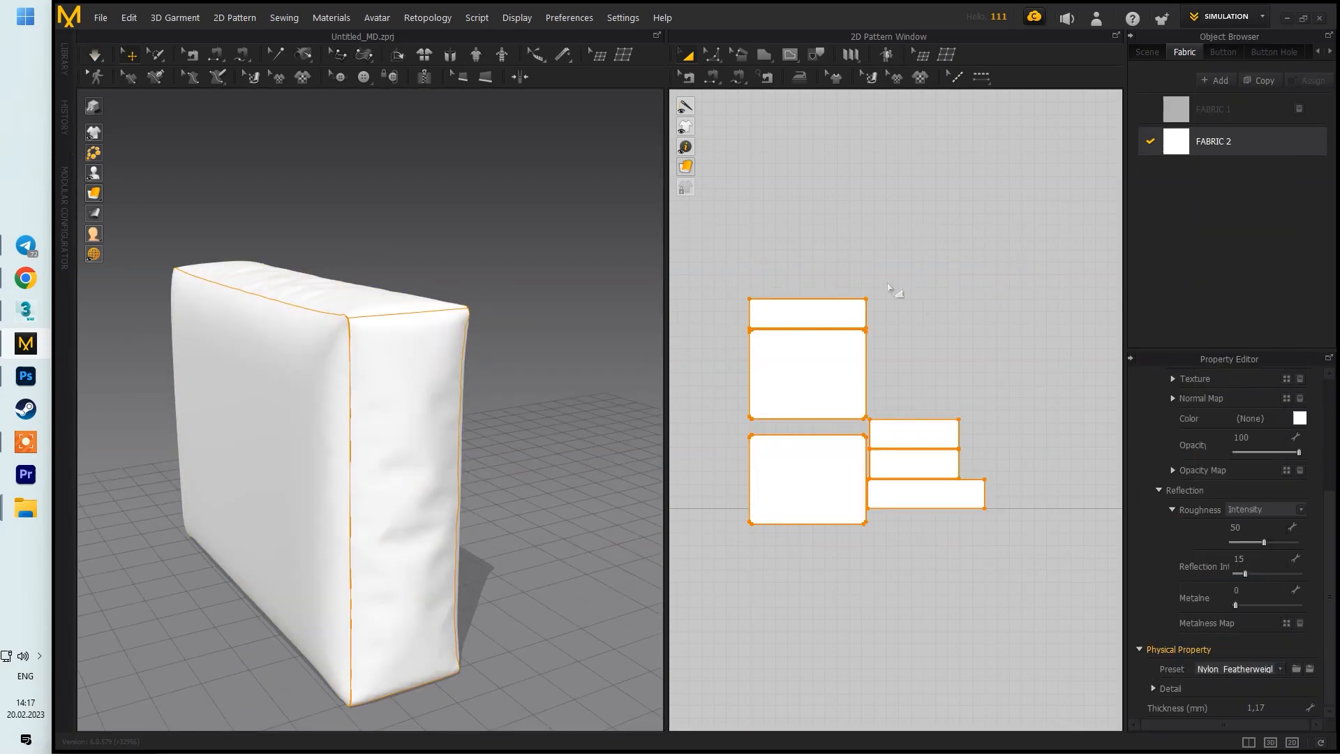
left_click(552, 363)
right_click_drag(422, 398, 450, 394)
Step: Check the cushion's mesh display in 3D and set the particle distance of all patterns to 10
key("ctrl+a")
left_click(210, 195)
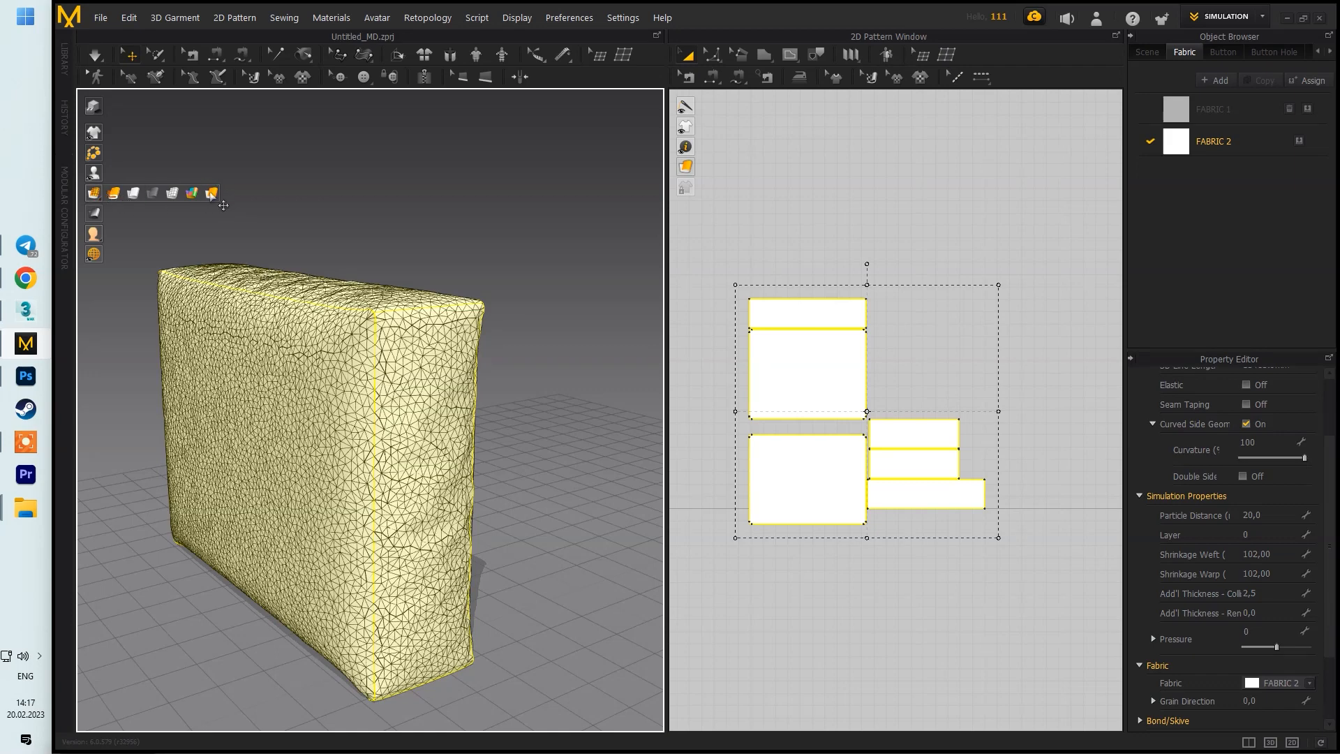
left_click(208, 195)
right_click_drag(432, 243, 475, 364)
Step: Reapply the Nylon_Featherweight preset to FABRIC 2 and run the simulation
left_click(1256, 142)
scroll(1251, 632, "down", 6)
left_click(1240, 668)
left_click(1245, 340)
key("space")
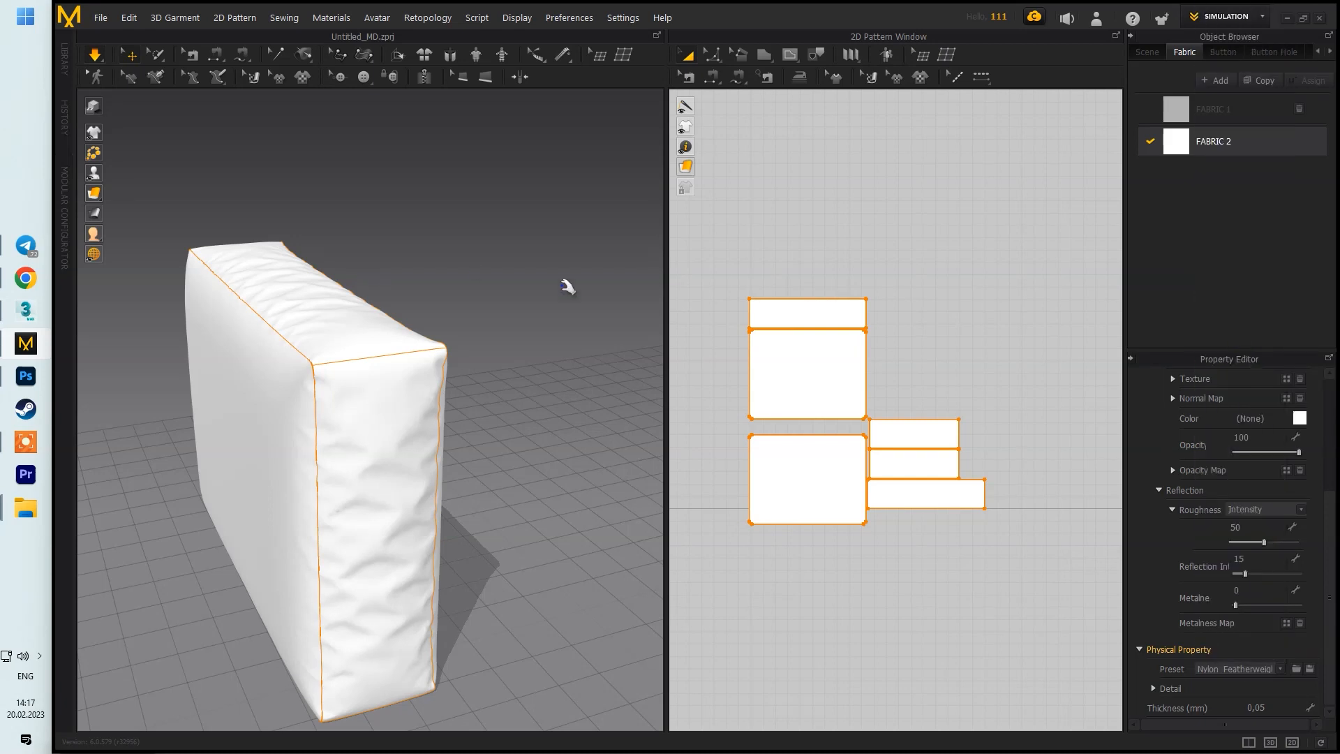
Step: Set FABRIC 2's physical property preset to Knit_Terry and stop the simulation
left_click(1255, 671)
left_click(1238, 262)
key("space")
Step: Set the shrinkage weft of all patterns to 101 and simulate the cover
left_click(890, 316)
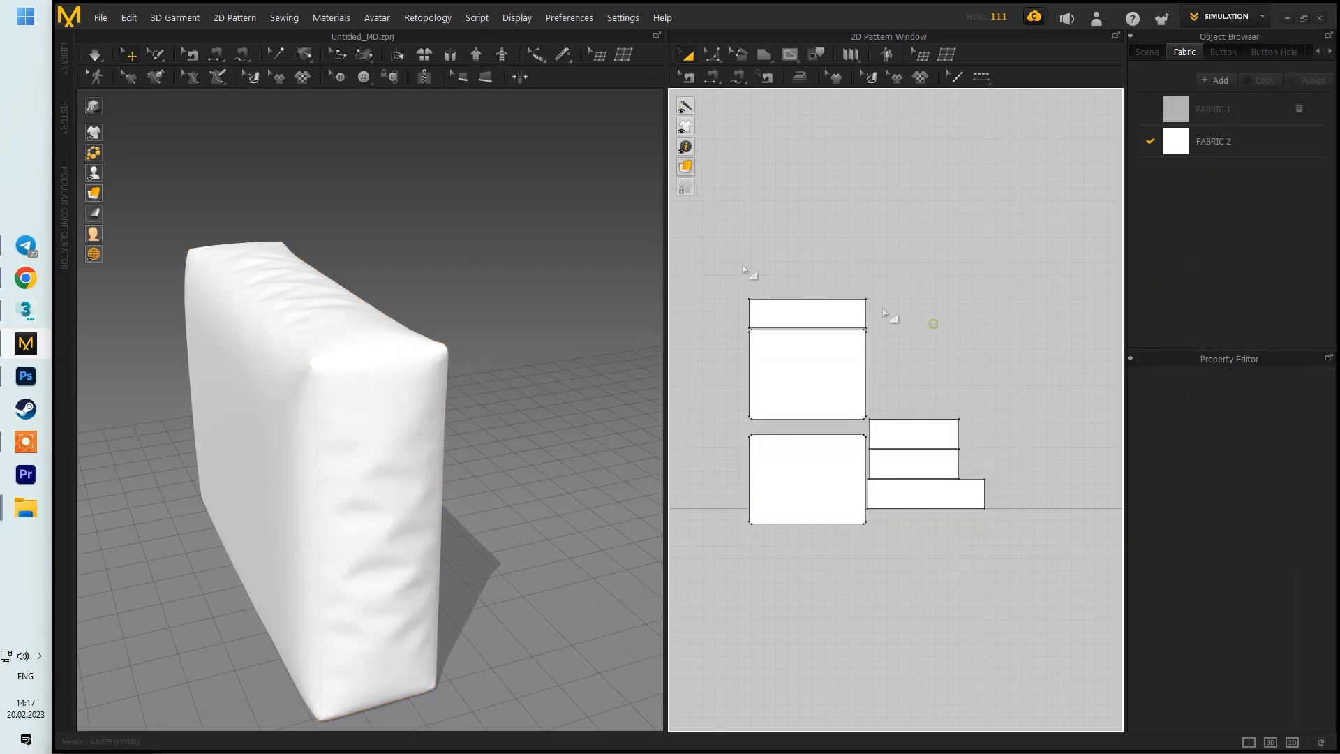
key("ctrl+a")
scroll(1256, 558, "down", 5)
left_click(1266, 553)
left_click(1266, 554)
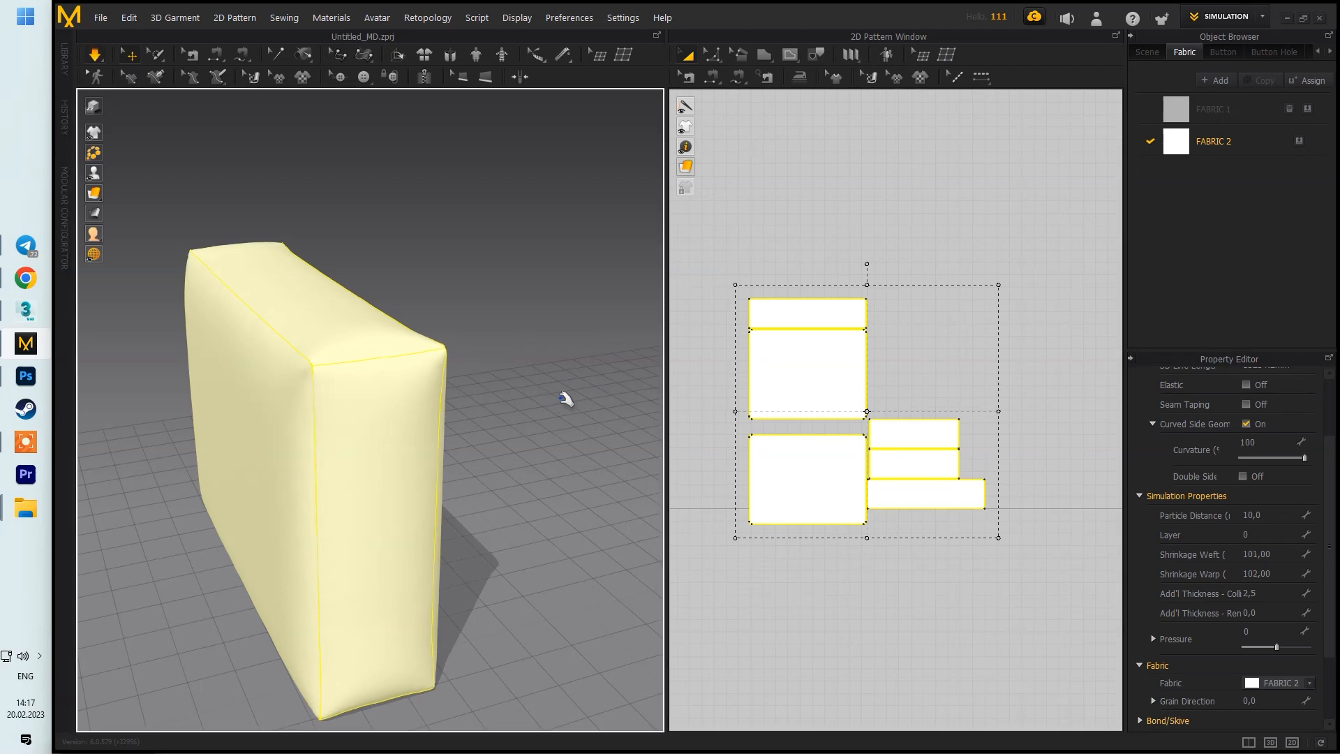
key("space")
mouse_move(433, 377)
right_mouse_down()
mouse_move(503, 344)
mouse_move(457, 370)
right_mouse_up()
key("space")
Step: Raise the shrinkage weft of all patterns to 104 and simulate the cover again
left_click(1266, 554)
type("104")
key("Return")
key("space")
right_click_drag(437, 247, 460, 227)
key("space")
Step: Switch FABRIC 2's physical property preset from Knit_Terry to Nylon_Featherweight
left_click(1242, 141)
scroll(1256, 594, "down", 5)
left_click(1255, 667)
left_click(1232, 338)
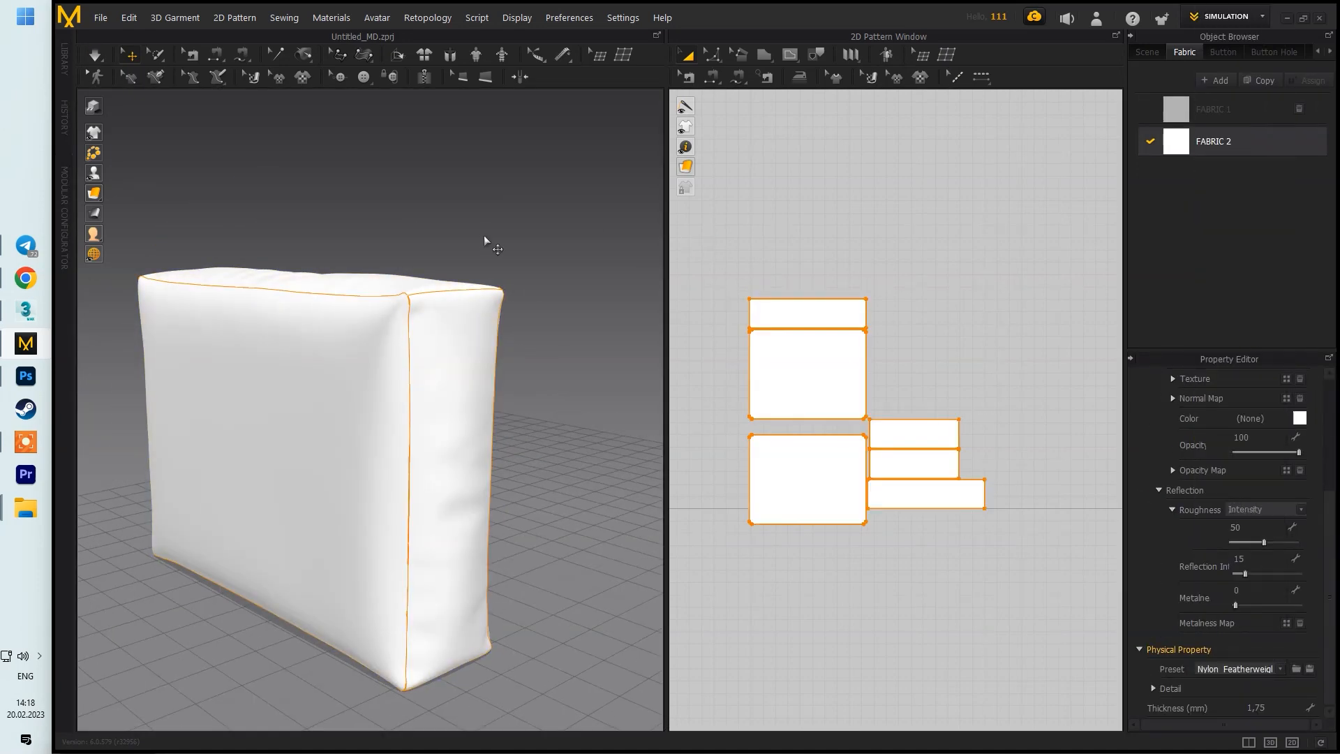
right_click_drag(514, 338, 482, 373)
Step: Simulate all patterns with shrinkage warp 101, trying shrinkage weft at 102 and at 100
left_click_drag(710, 259, 1028, 563)
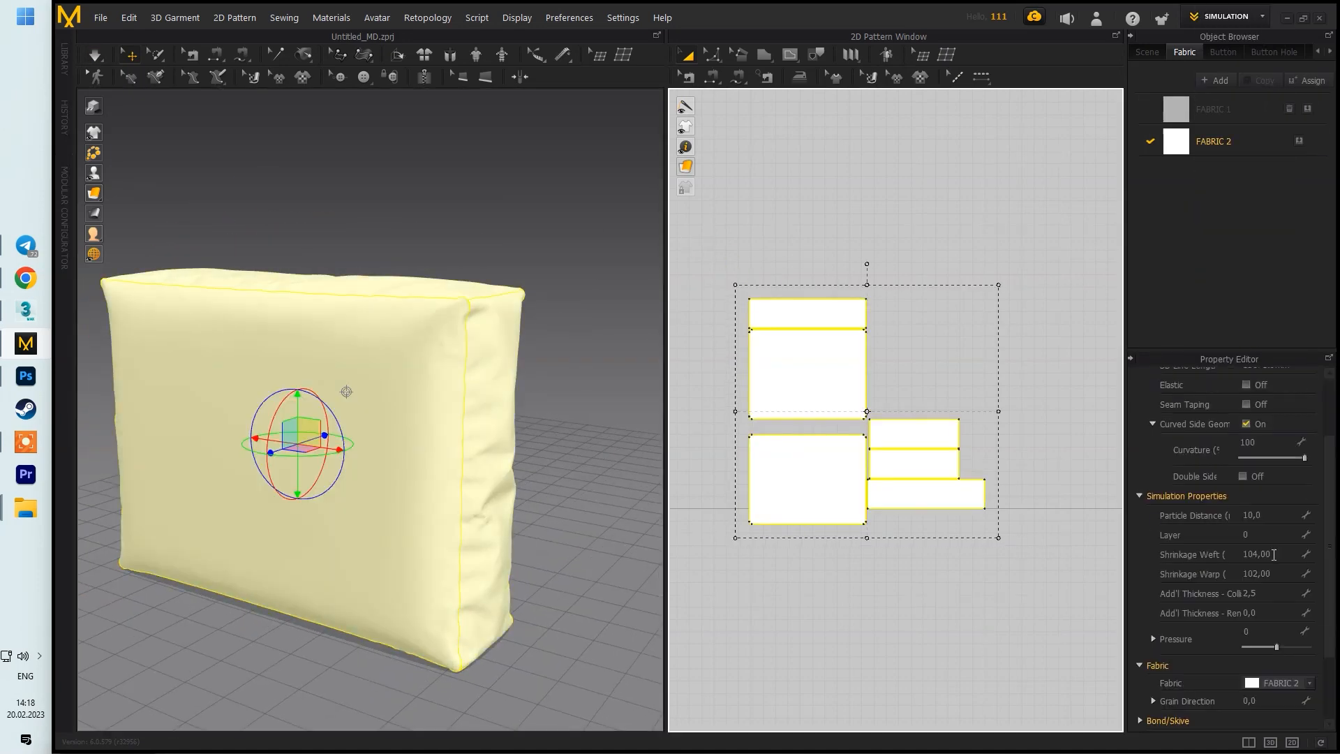
key("space")
right_click_drag(637, 347, 479, 365)
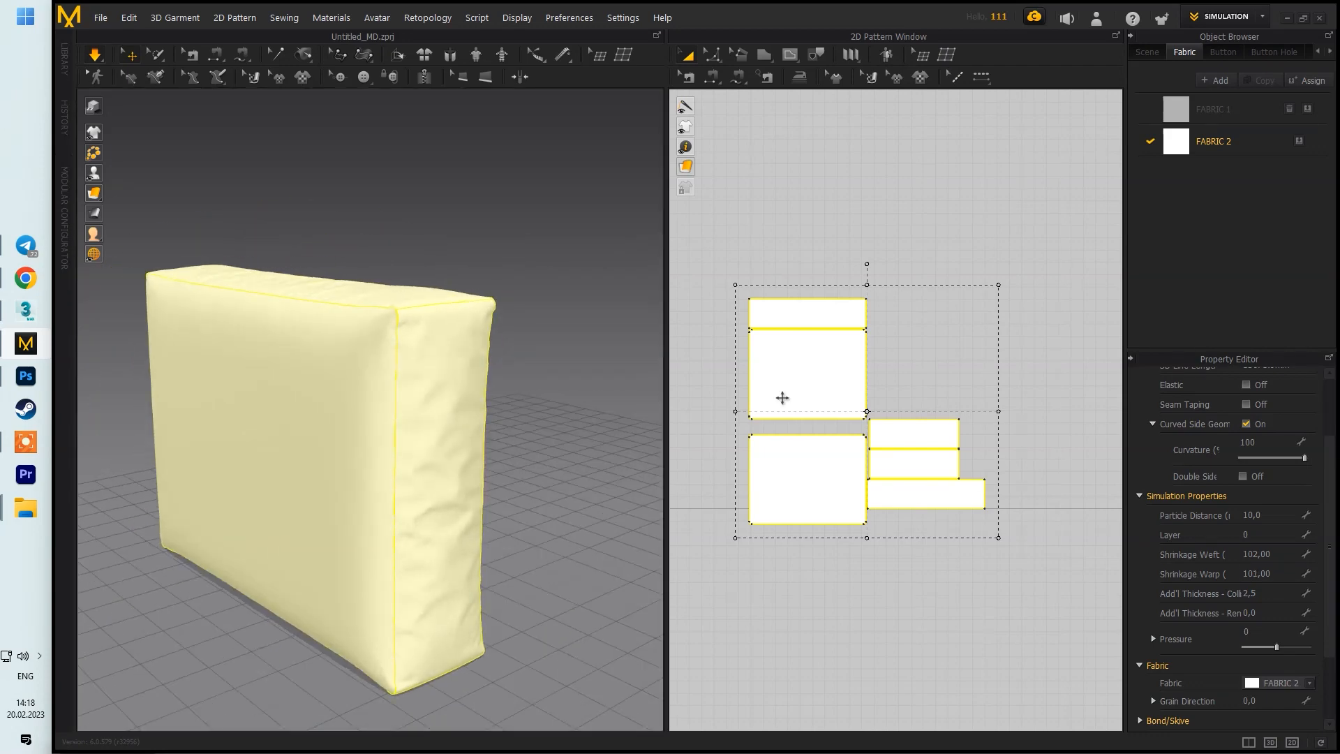
right_click_drag(632, 400, 567, 400)
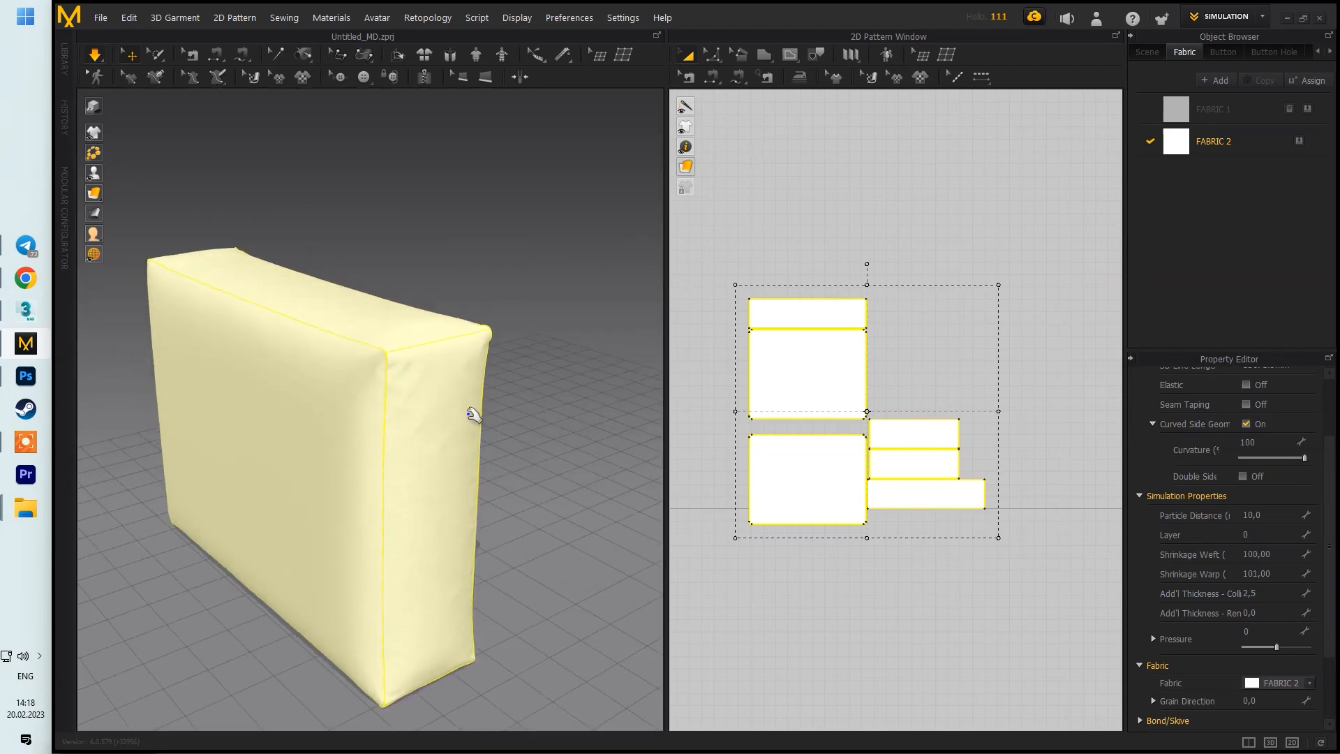
right_click_drag(412, 413, 433, 354)
Step: Freeze the two large front and back panels and set their shrinkage weft to 102
left_click(806, 380)
left_click(799, 476, "shift")
key("ctrl+k")
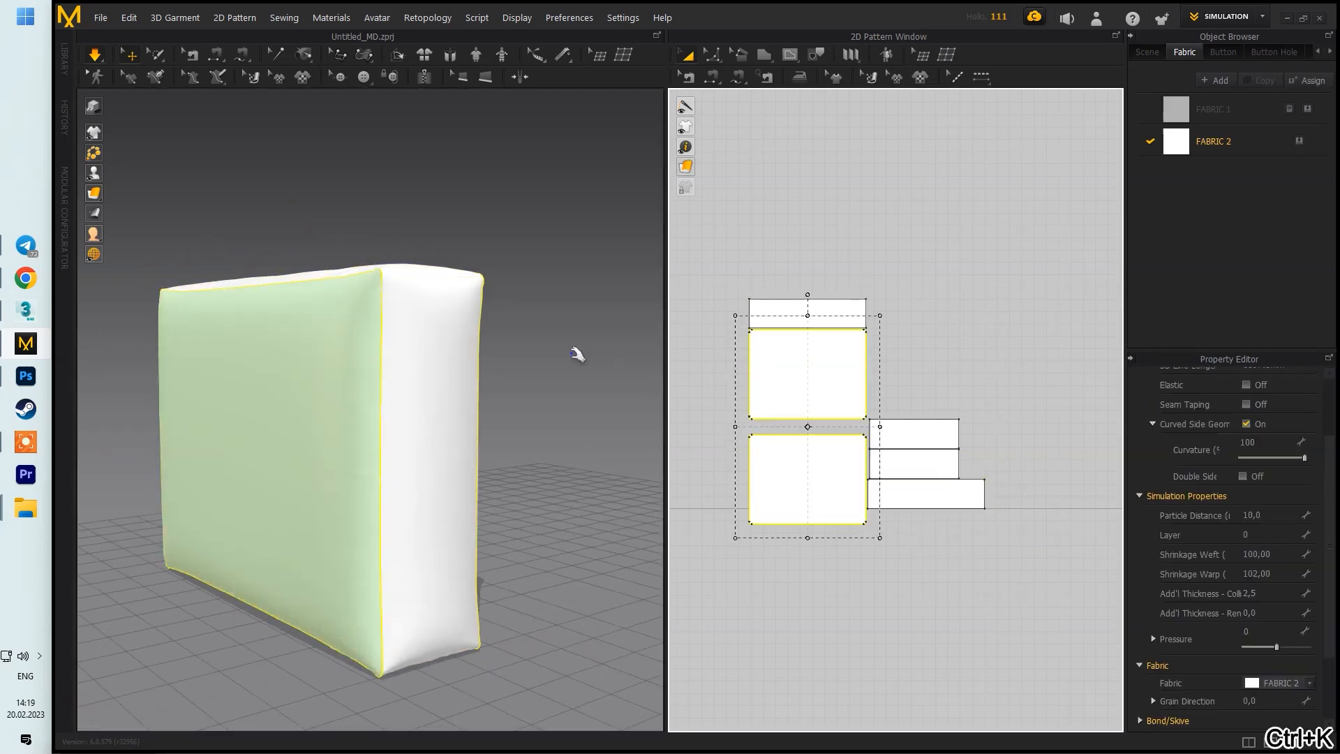
right_click_drag(635, 372, 576, 380)
right_click_drag(314, 405, 359, 398)
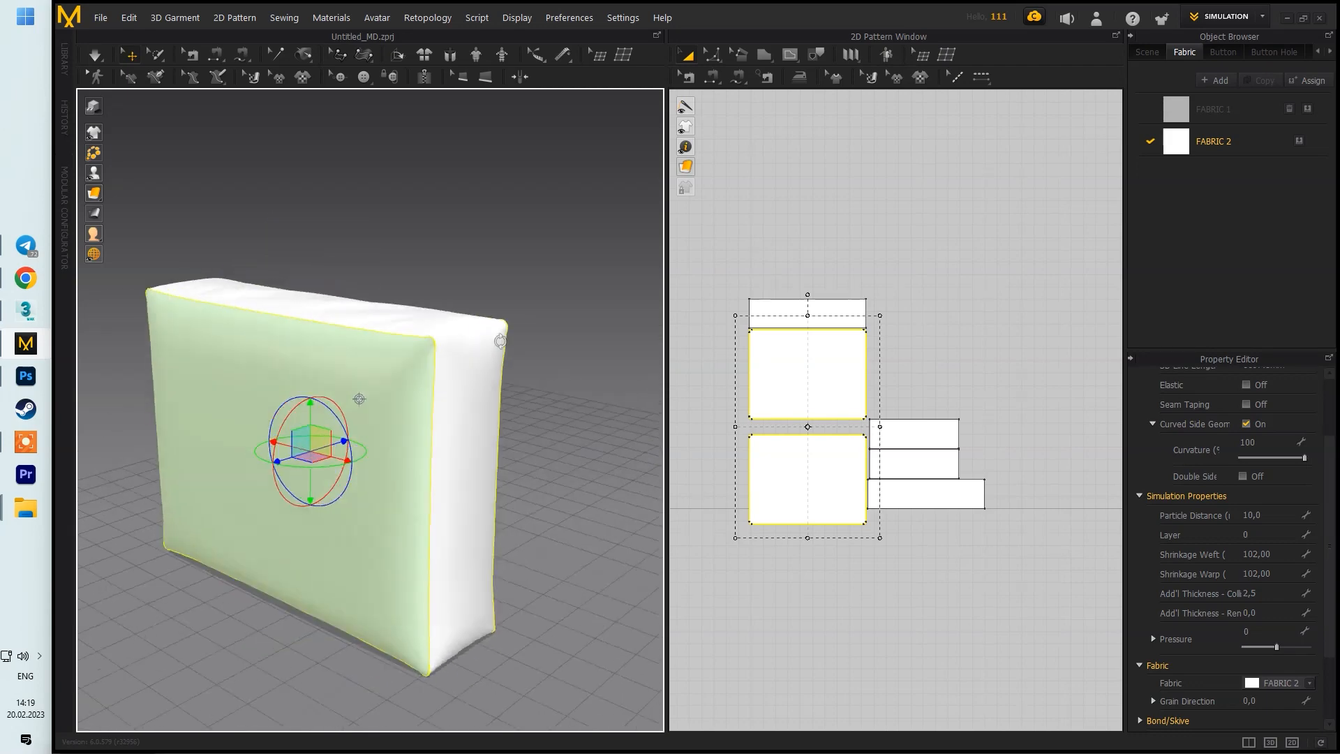
left_click_drag(492, 392, 538, 380)
key("ctrl+z")
left_click(537, 380)
mouse_move(537, 379)
right_mouse_down()
mouse_move(463, 397)
mouse_move(531, 394)
right_mouse_up()
Step: Select all patterns, run the simulation with shrinkage weft 102, and set the shrinkage warp to 104
key("space")
scroll(886, 386, "down", 3)
key("ctrl+a")
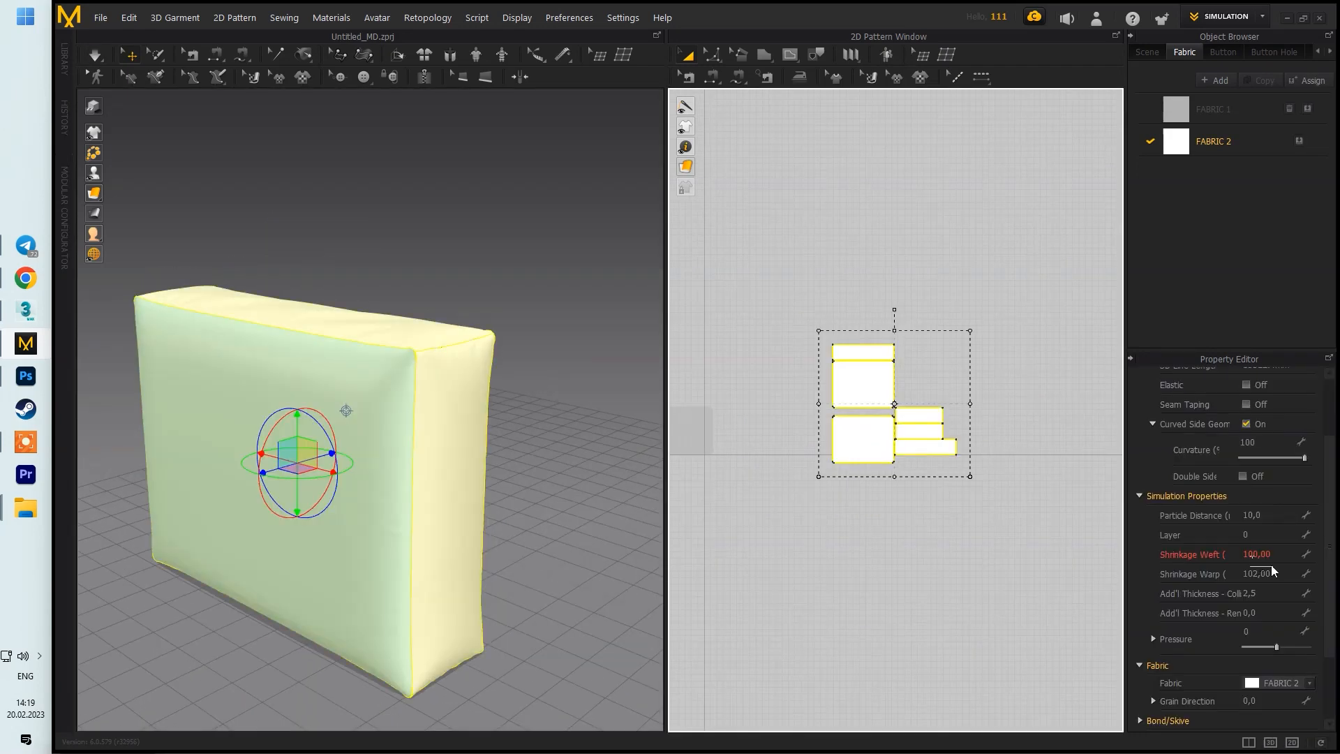
right_click_drag(493, 288, 517, 359)
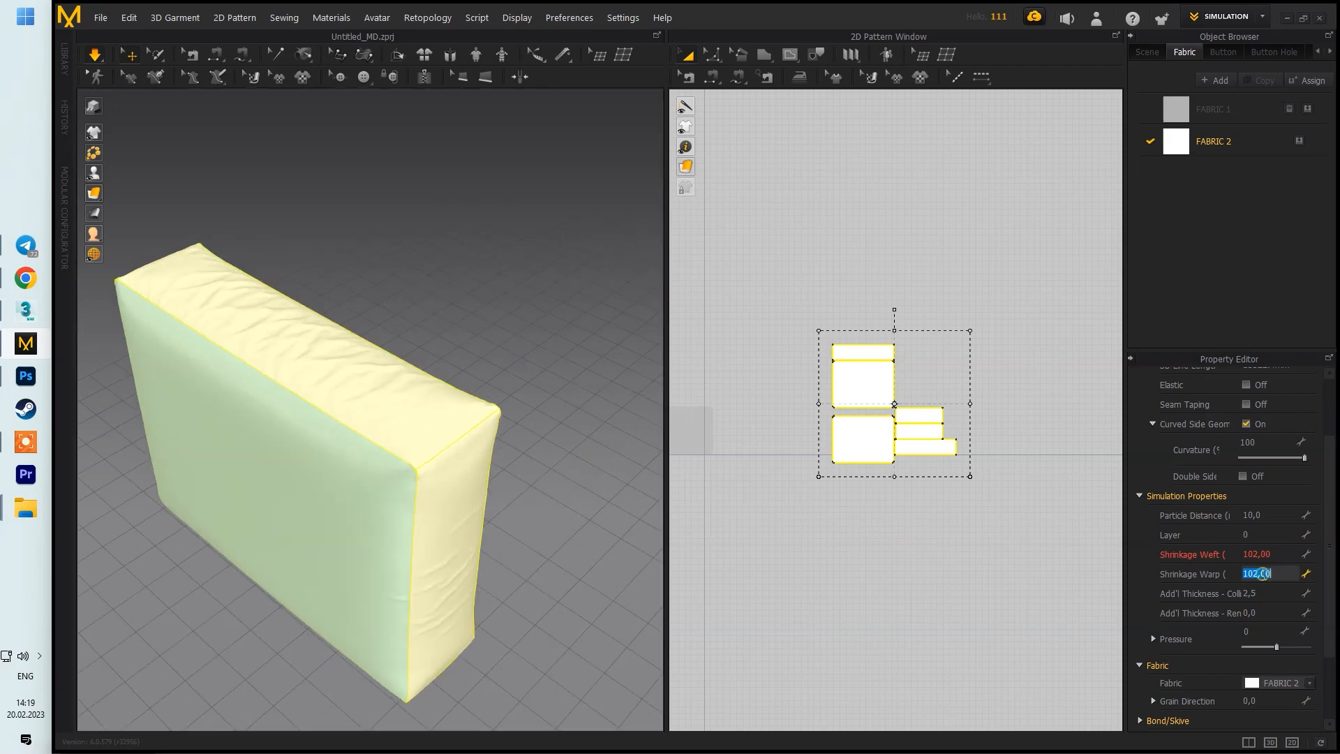
key("Return")
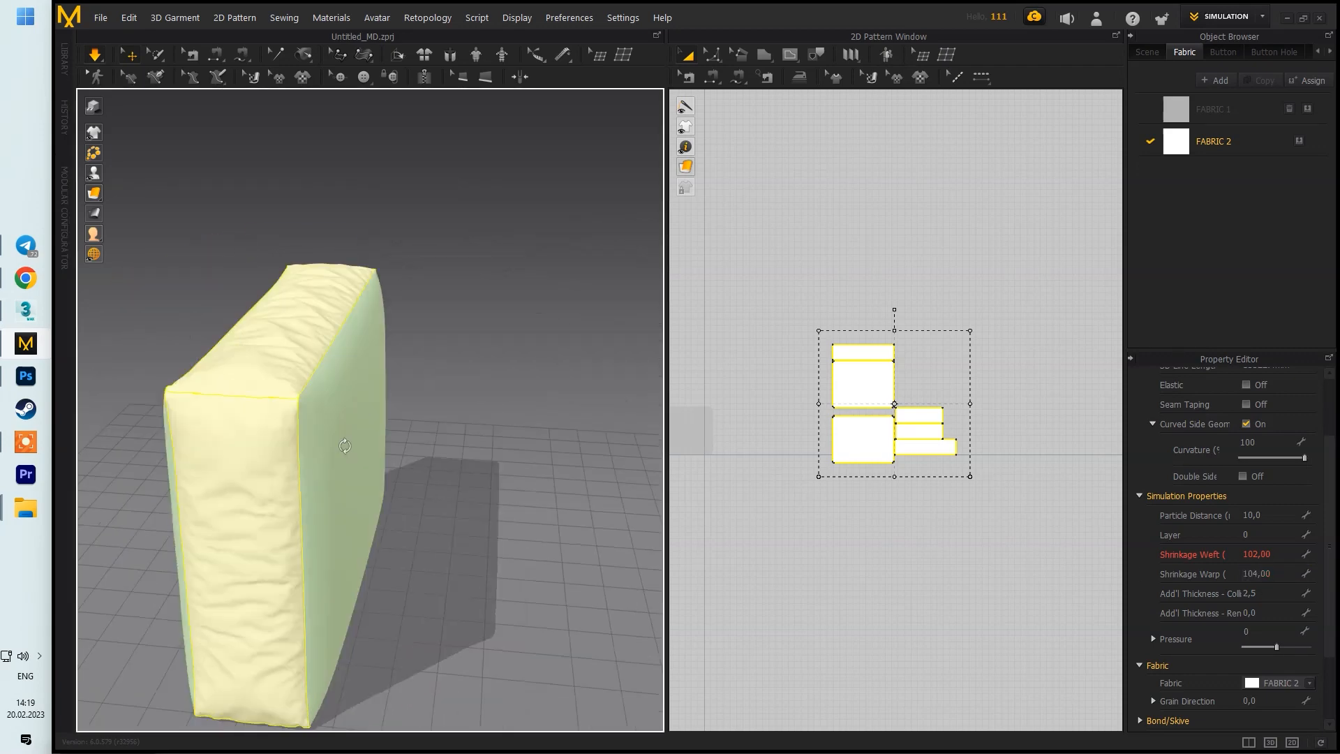
Step: Set the shrinkage weft of all patterns to 100 and inspect the side strips' folds
left_click(1258, 555)
right_click_drag(446, 407, 404, 425)
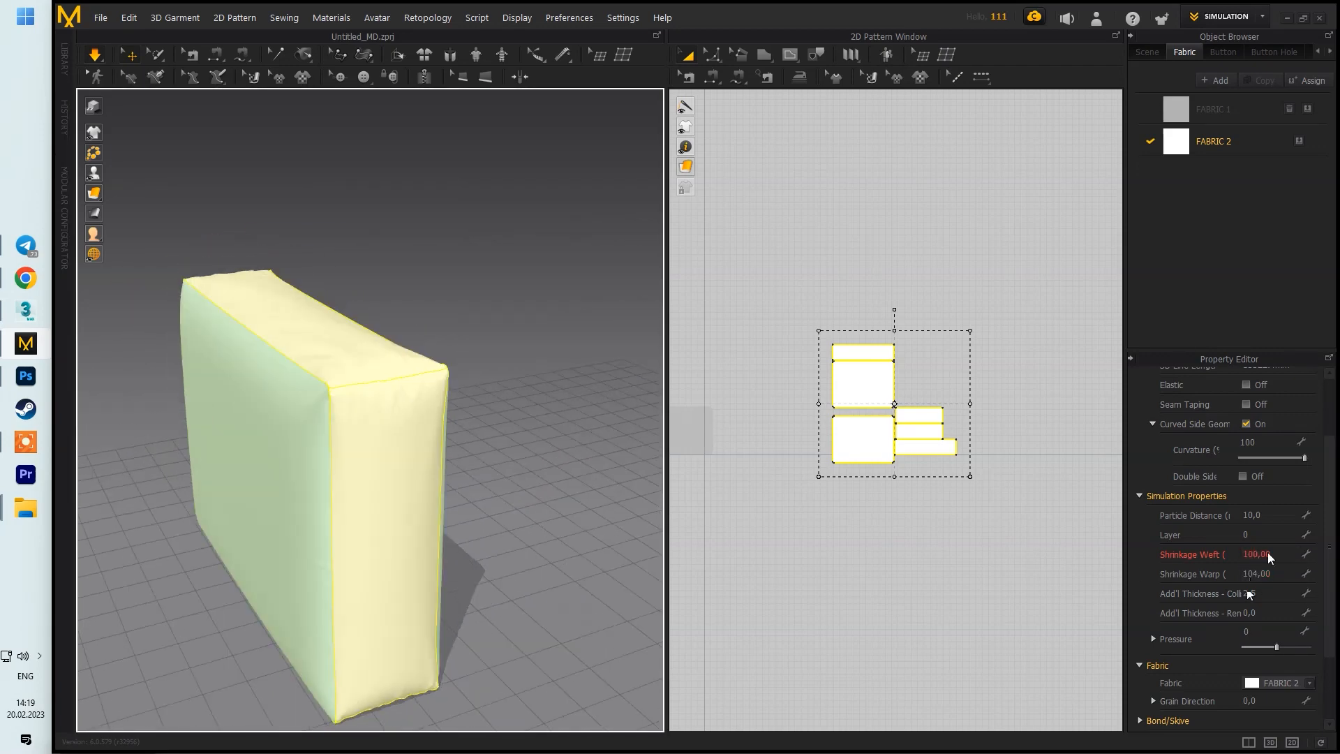
right_click_drag(300, 524, 470, 398)
left_click(545, 397)
left_click(470, 398)
Step: Set the shrinkage weft of all patterns to 104 and the shrinkage warp to 101
left_click_drag(791, 299, 1020, 529)
left_click(1261, 573)
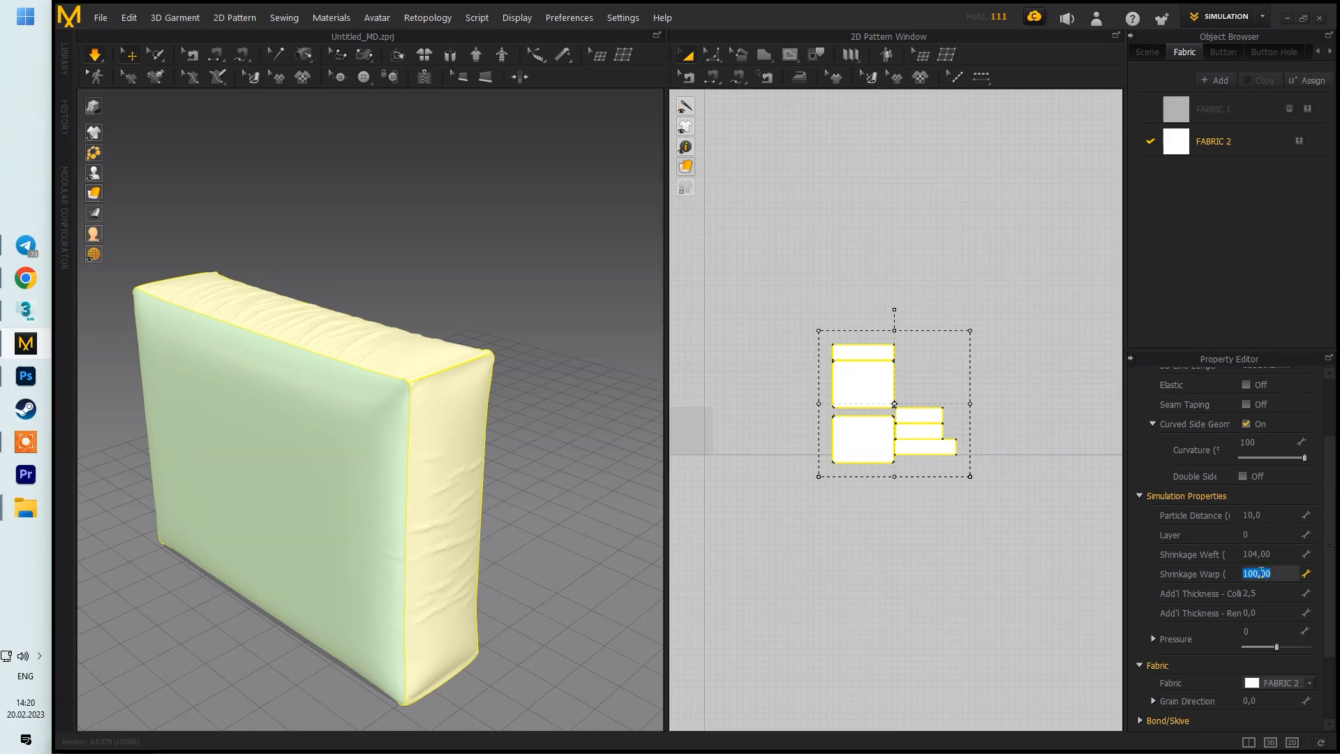
left_click(474, 288)
left_click_drag(755, 331, 1012, 517)
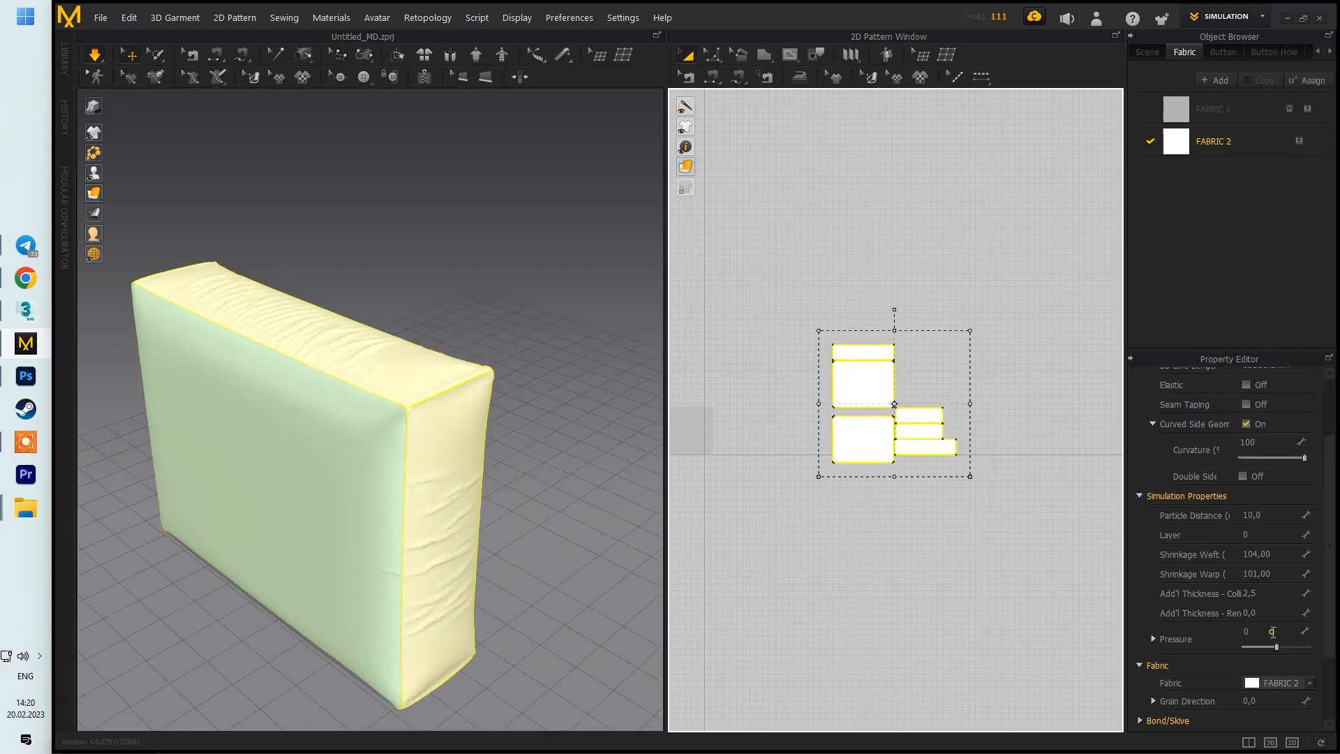
right_click_drag(352, 429, 447, 425)
Step: Set FABRIC 2's physical property preset to Knit_Terry
left_click(1214, 141)
left_click(1239, 668)
left_click(1242, 260)
Step: Set the shrinkage weft of all patterns to 103 and the pressure to 1
left_click_drag(796, 308, 1001, 499)
left_click(1273, 555)
type("1")
right_click_drag(360, 410, 416, 366)
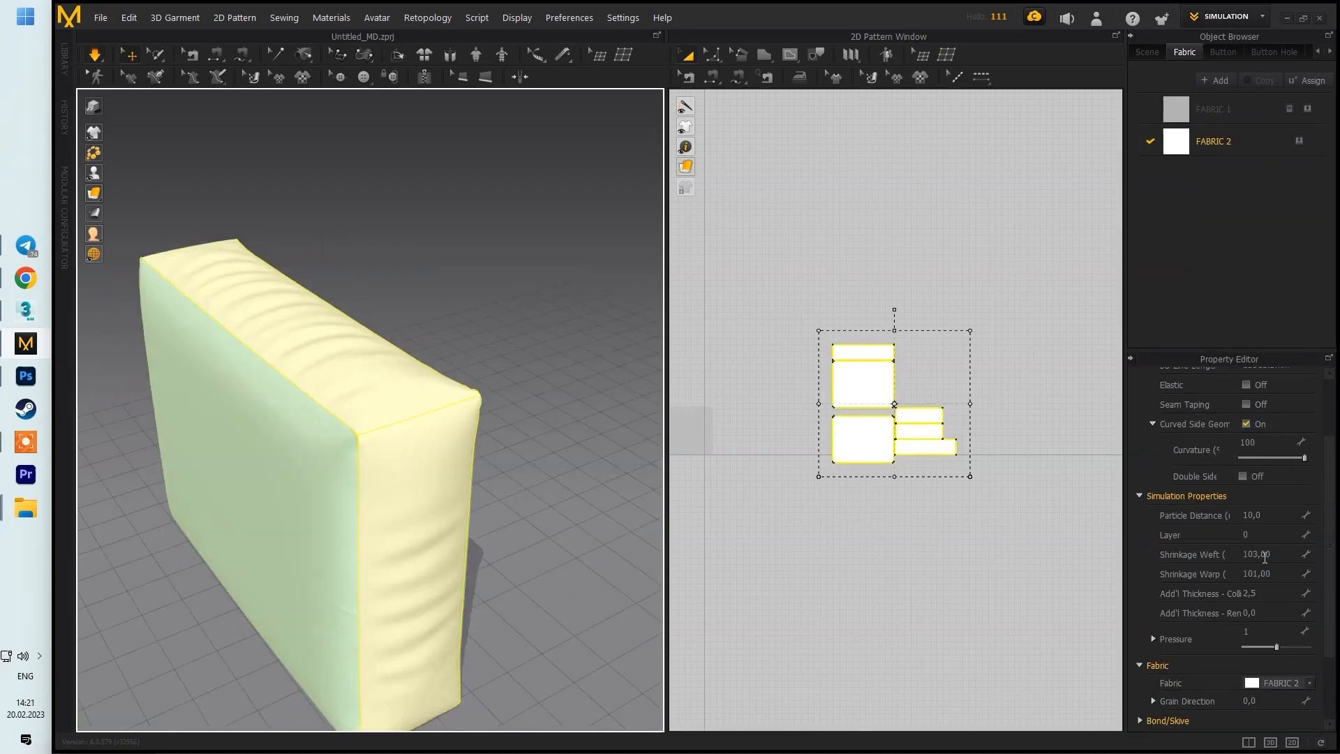
Step: Change FABRIC 2's physical property preset to Cotton_Plush
left_click(1214, 141)
left_click(1239, 668)
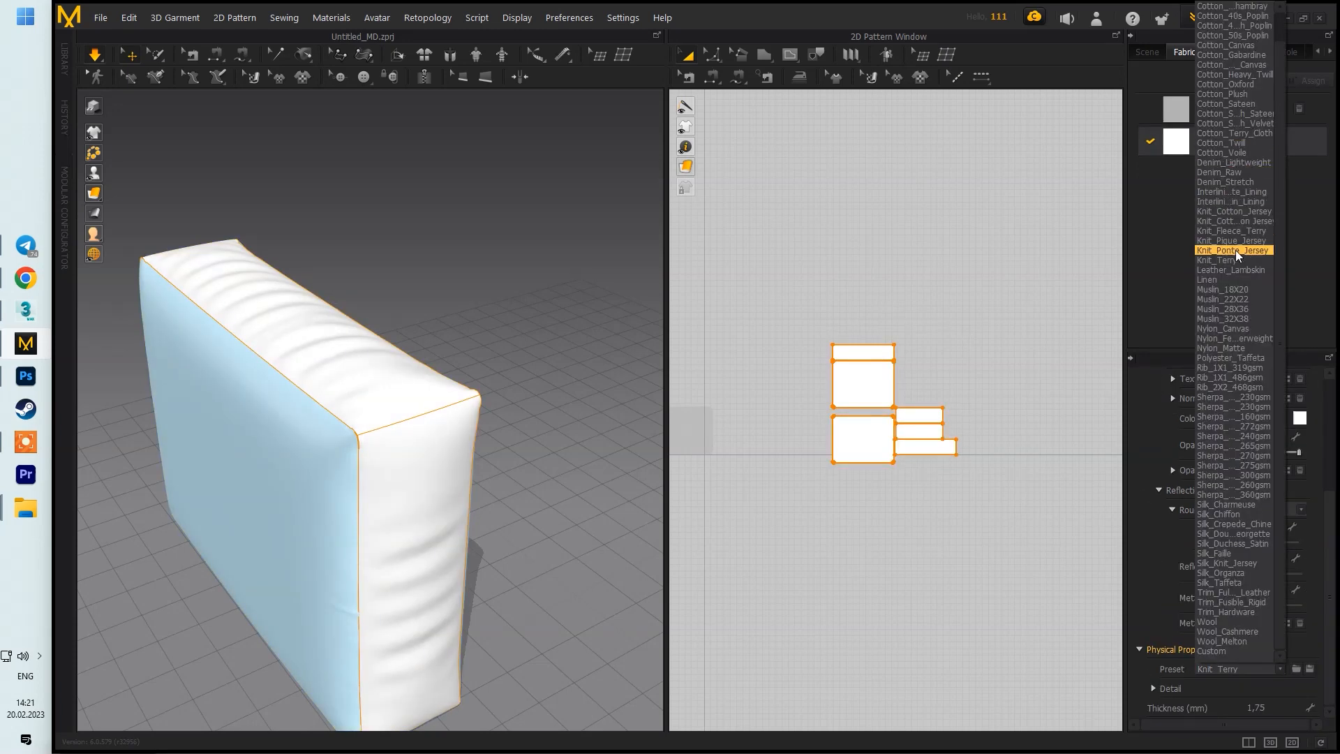
left_click(1236, 93)
right_click_drag(568, 320, 430, 429)
Step: Set both the shrinkage weft and shrinkage warp of all patterns to 102 while simulating
left_click_drag(820, 335, 977, 481)
right_click_drag(391, 360, 402, 412)
left_click(1269, 559)
right_click_drag(496, 389, 490, 556)
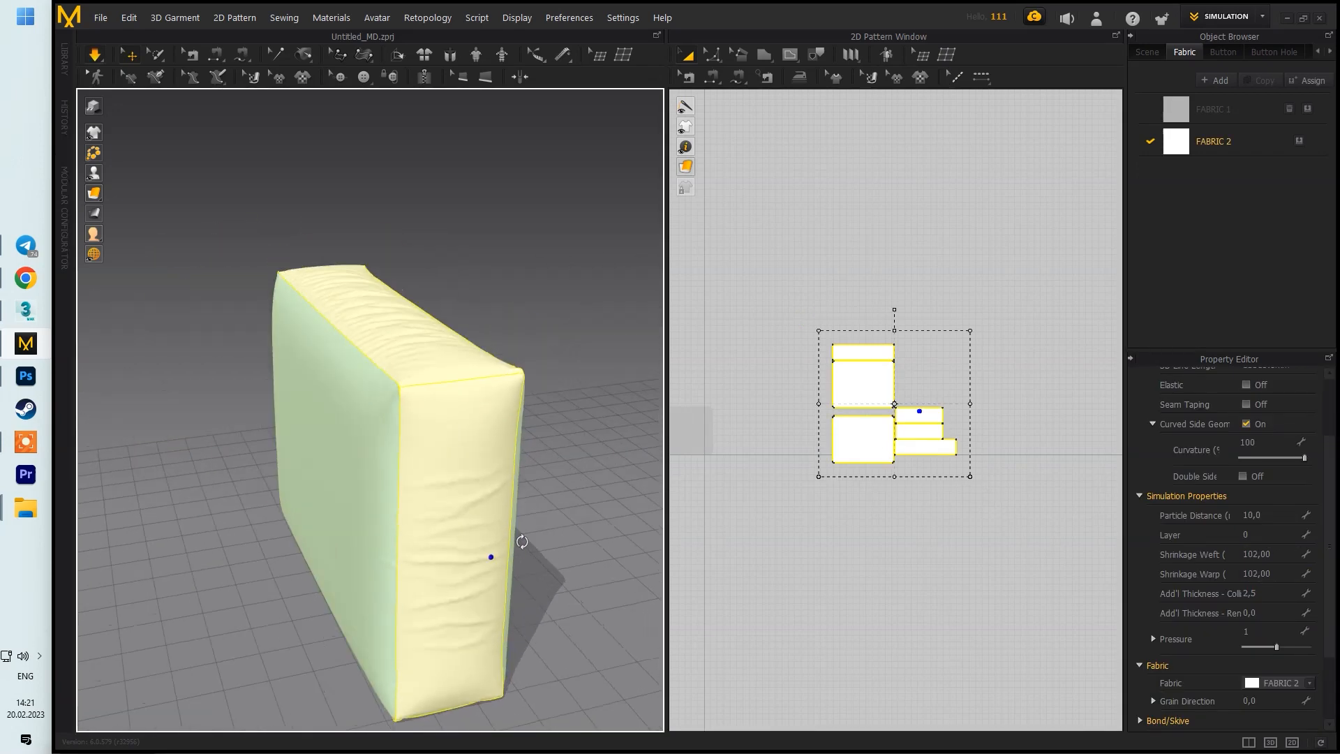
key("Return")
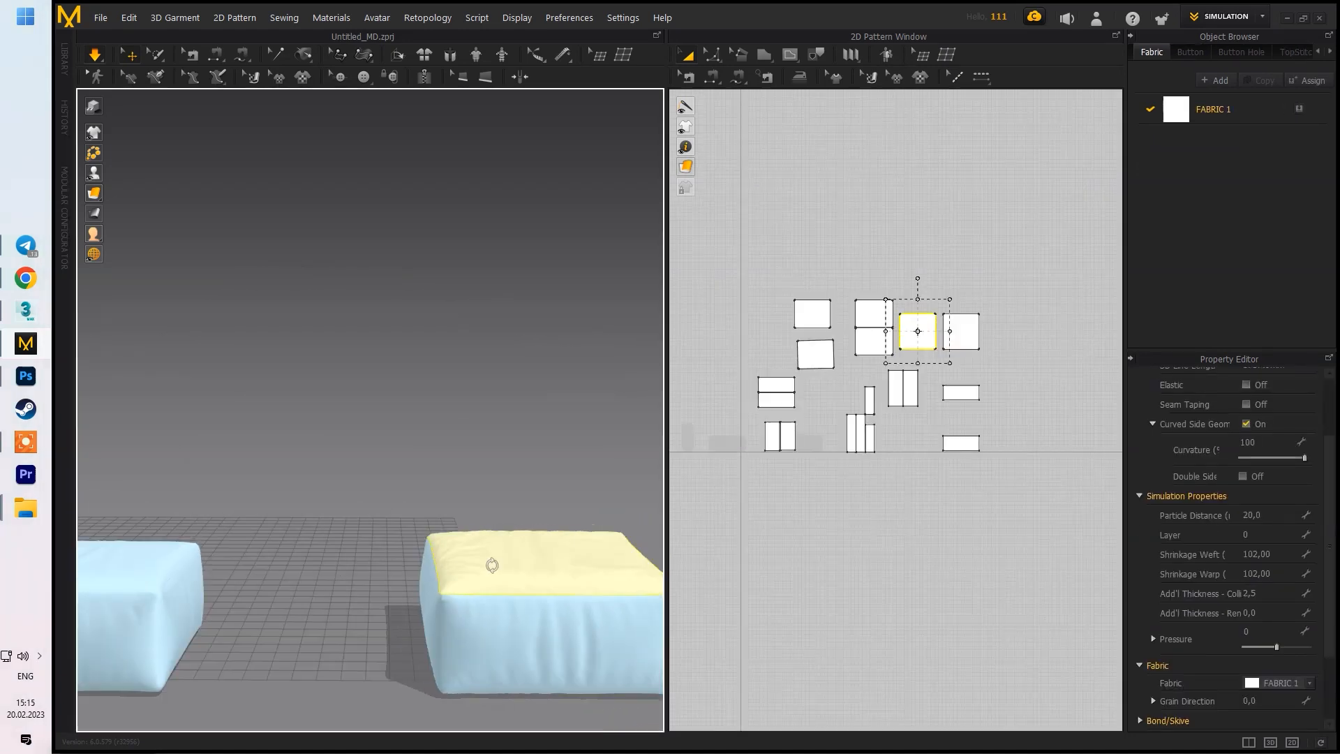
Step: Set the shrinkage weft of the square pouf's top panel to 101
right_click_drag(559, 581, 625, 578)
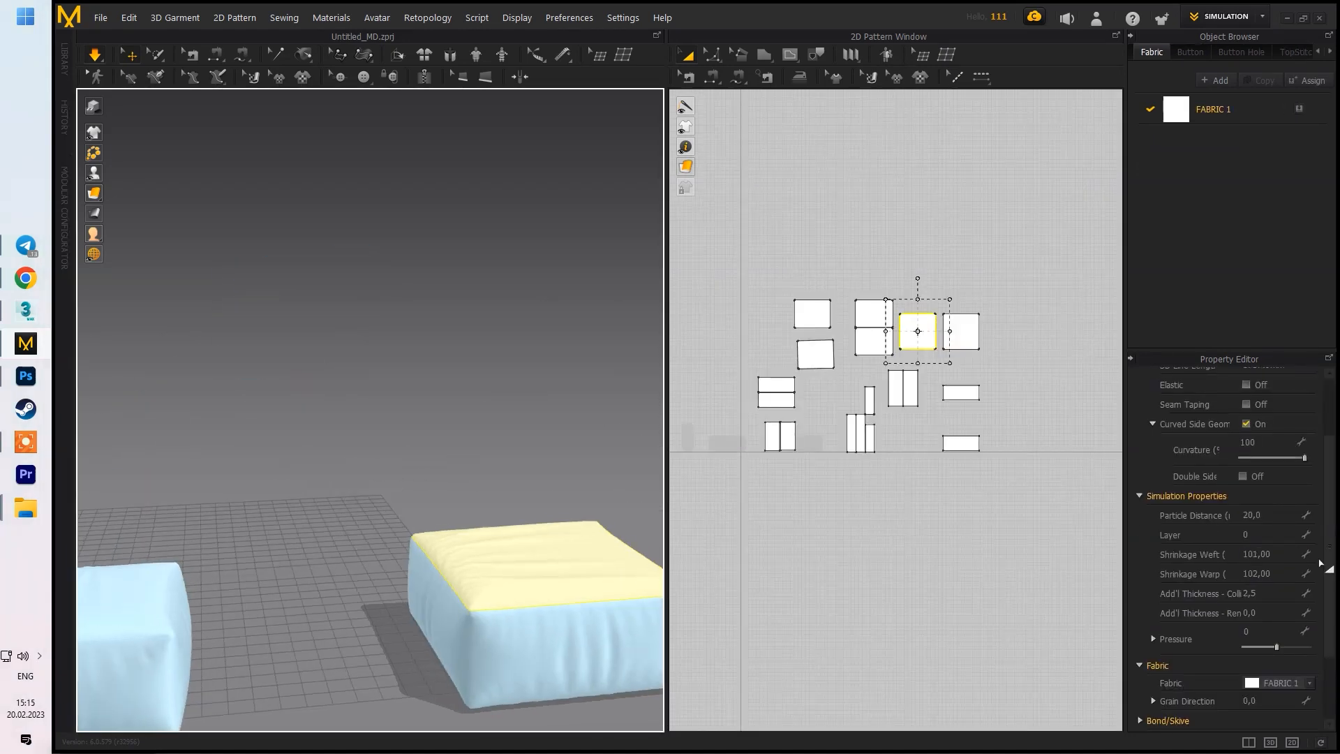
key("Return")
right_click_drag(461, 533, 380, 556)
Step: Set FABRIC 1's physical property preset to Cotton_Plush
left_click(1242, 110)
left_click(1248, 668)
left_click(1237, 92)
right_click_drag(536, 571, 321, 481)
Step: Toggle Freeze on the selected cushion panel in the 3D view
left_click(316, 479)
key("ctrl+k")
right_click_drag(488, 482, 377, 534)
Step: Select all patterns, unfreeze them, set the particle distance to 10, and run the simulation
left_click(473, 442)
scroll(345, 536, "down", 3)
key("ctrl+a")
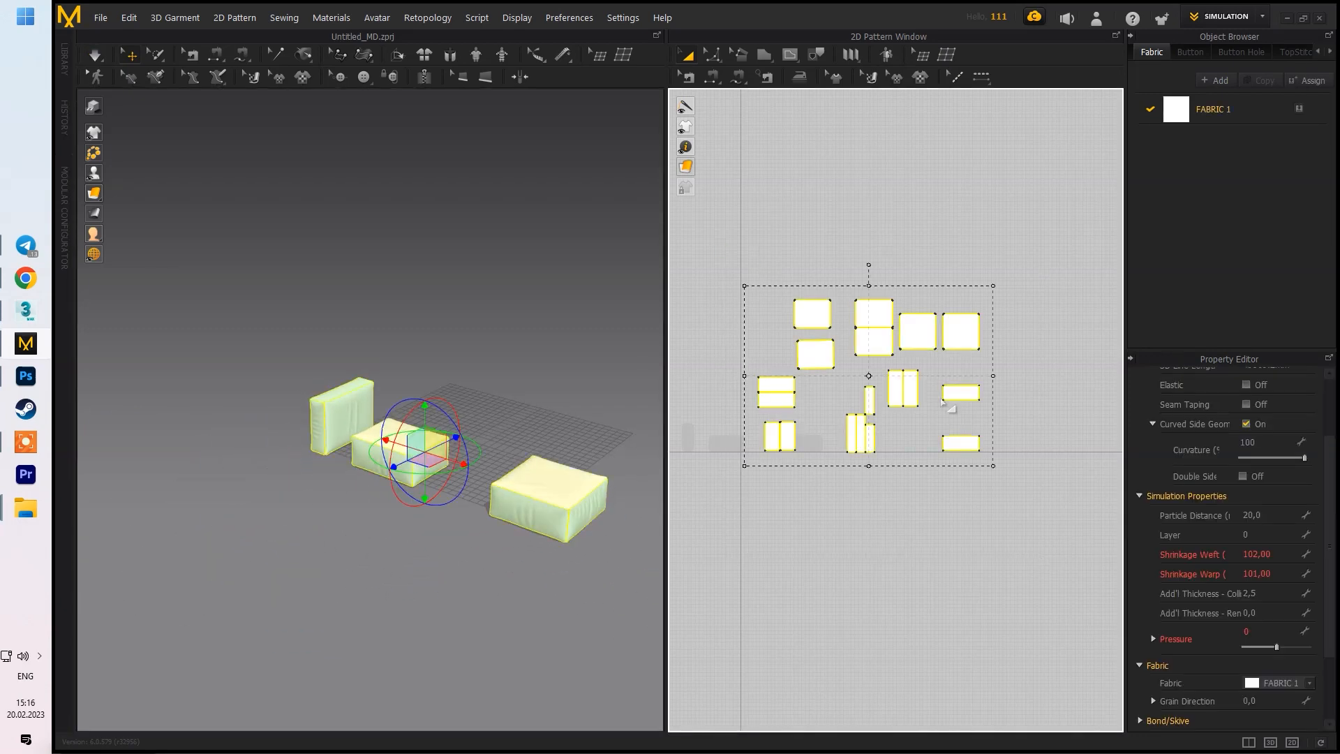
scroll(1329, 520, "up", 1)
left_click(1273, 552)
type("10")
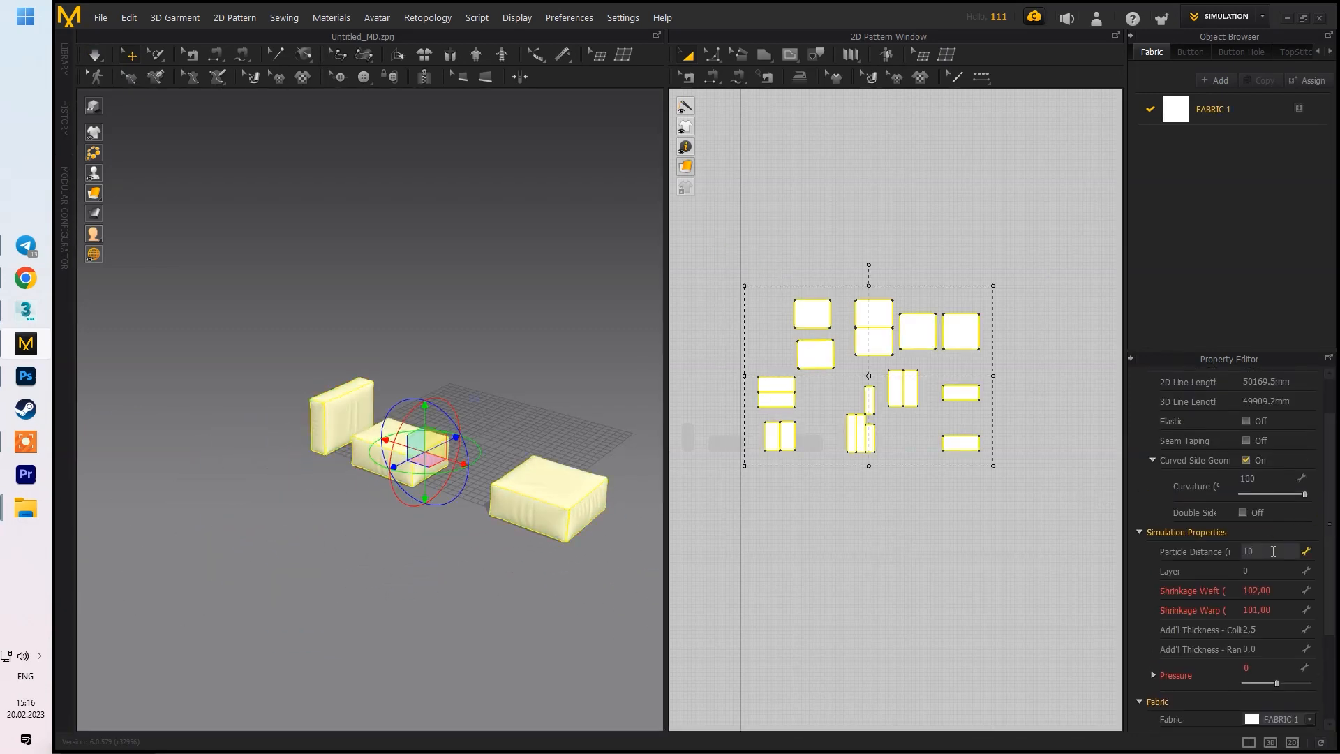
left_click(497, 418)
key("space")
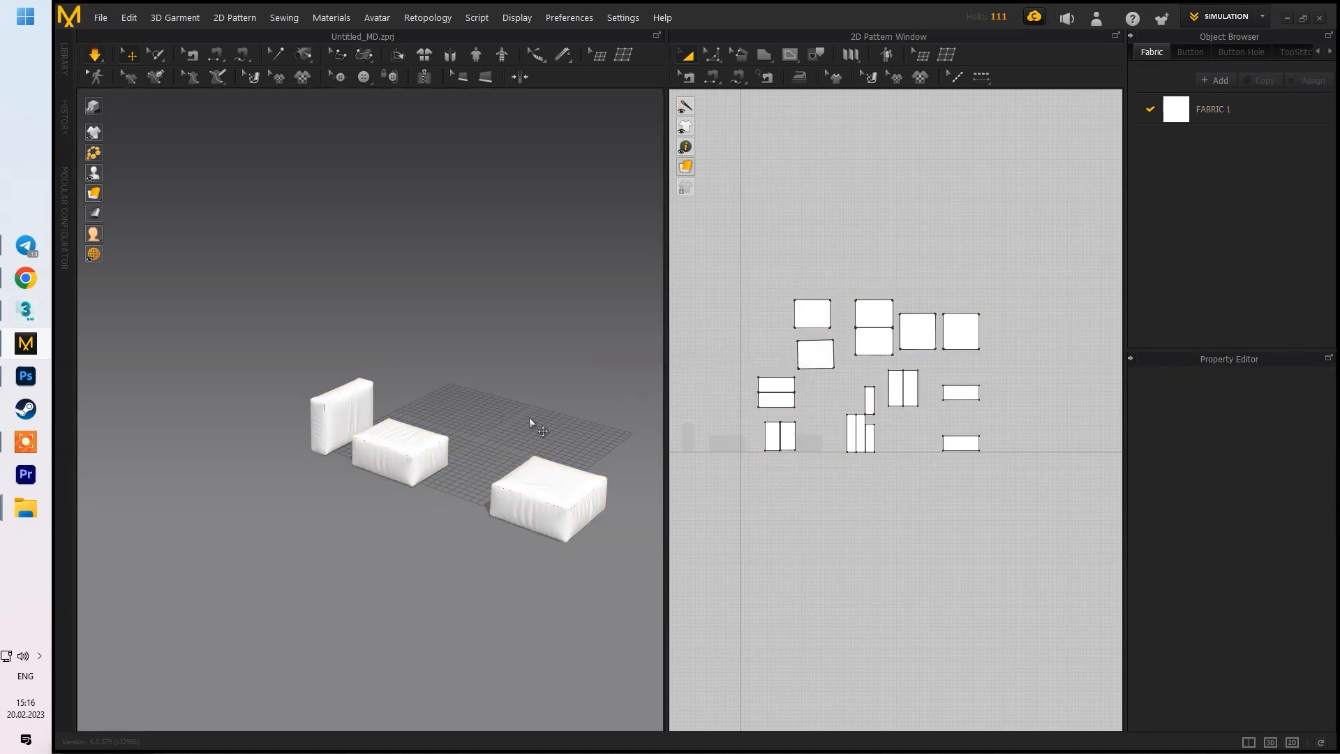
Step: Stop the simulation and freeze the patterns, leaving out the upright cushion's top strip
key("space")
right_click_drag(529, 417, 310, 483)
scroll(427, 445, "up", 3)
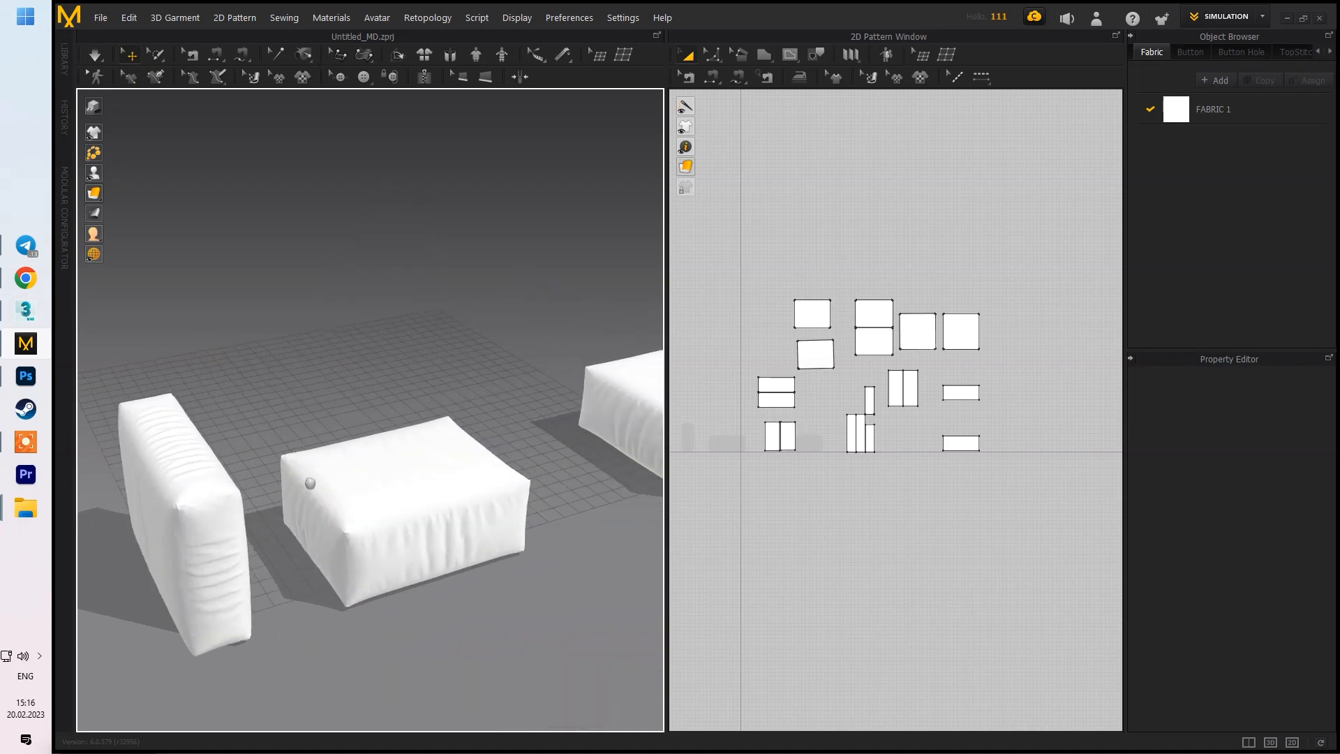
left_click(792, 433)
left_click_drag(718, 263, 1212, 568)
key("ctrl+k")
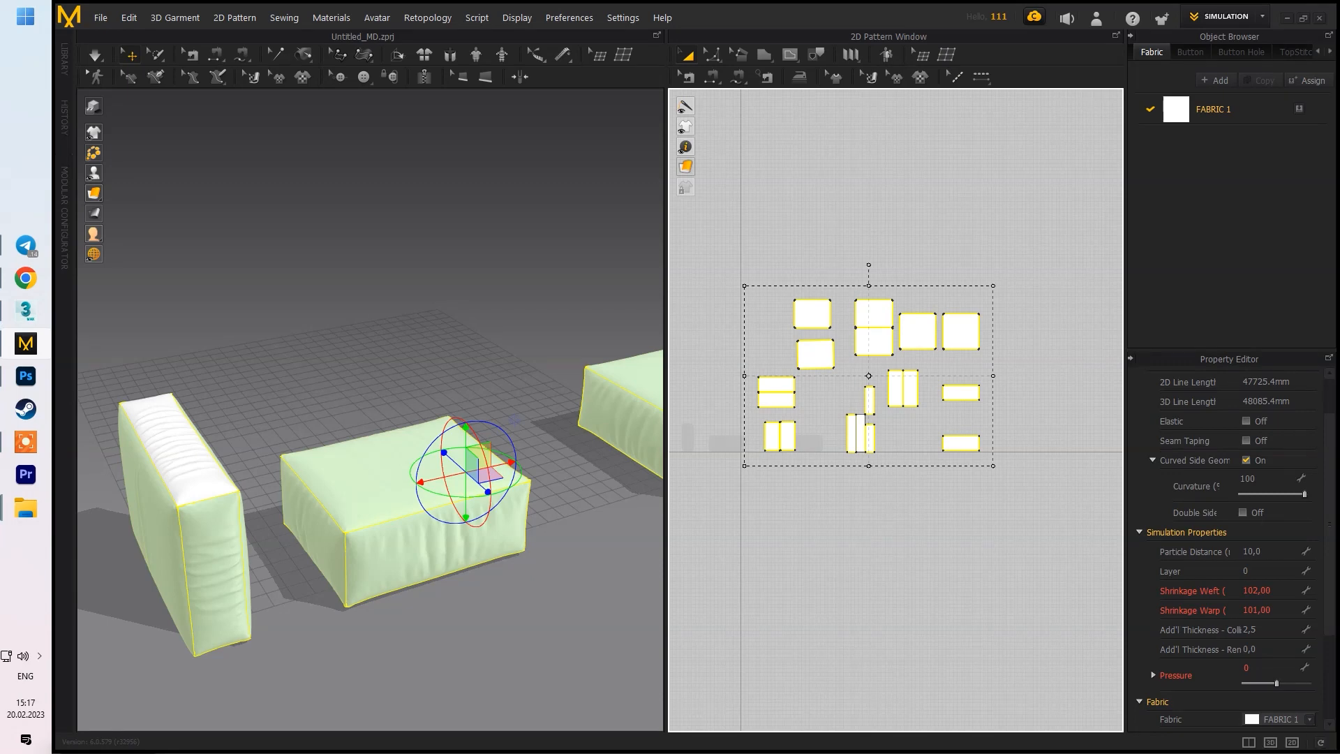
Step: Select the upright cushion's top strip and set its shrinkage weft to 102
scroll(691, 409, "down", 2)
right_click_drag(515, 420, 402, 418)
left_click(353, 469)
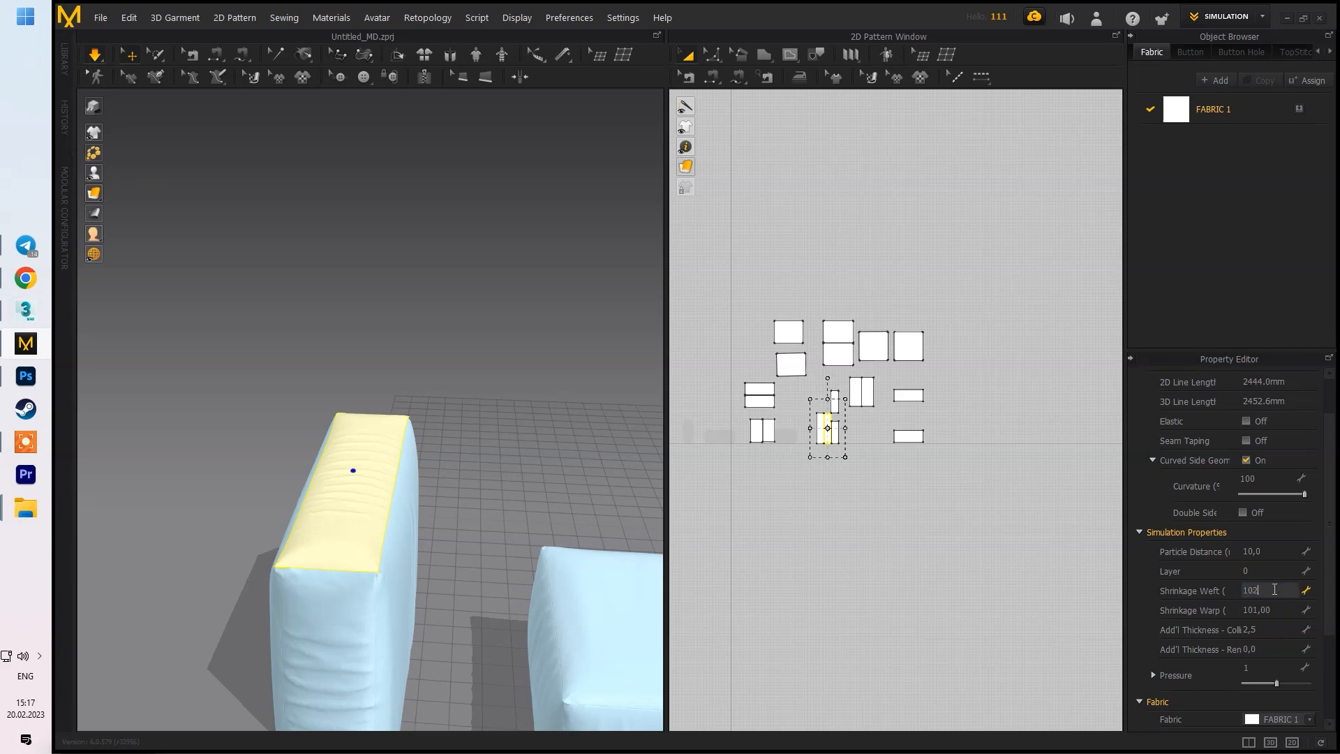
scroll(508, 562, "down", 5)
right_click_drag(508, 563, 645, 526)
Step: Box-select the cushion patterns in the 2D pattern area and toggle their freeze
scroll(691, 293, "up", 2)
left_click_drag(786, 374, 1081, 670)
scroll(838, 572, "down", 2)
left_click_drag(820, 485, 1019, 633)
key("ctrl+k")
Step: Set the mesh type of the selected patterns to Quad
scroll(1221, 700, "down", 3)
scroll(1145, 706, "down", 1)
left_click(1246, 702)
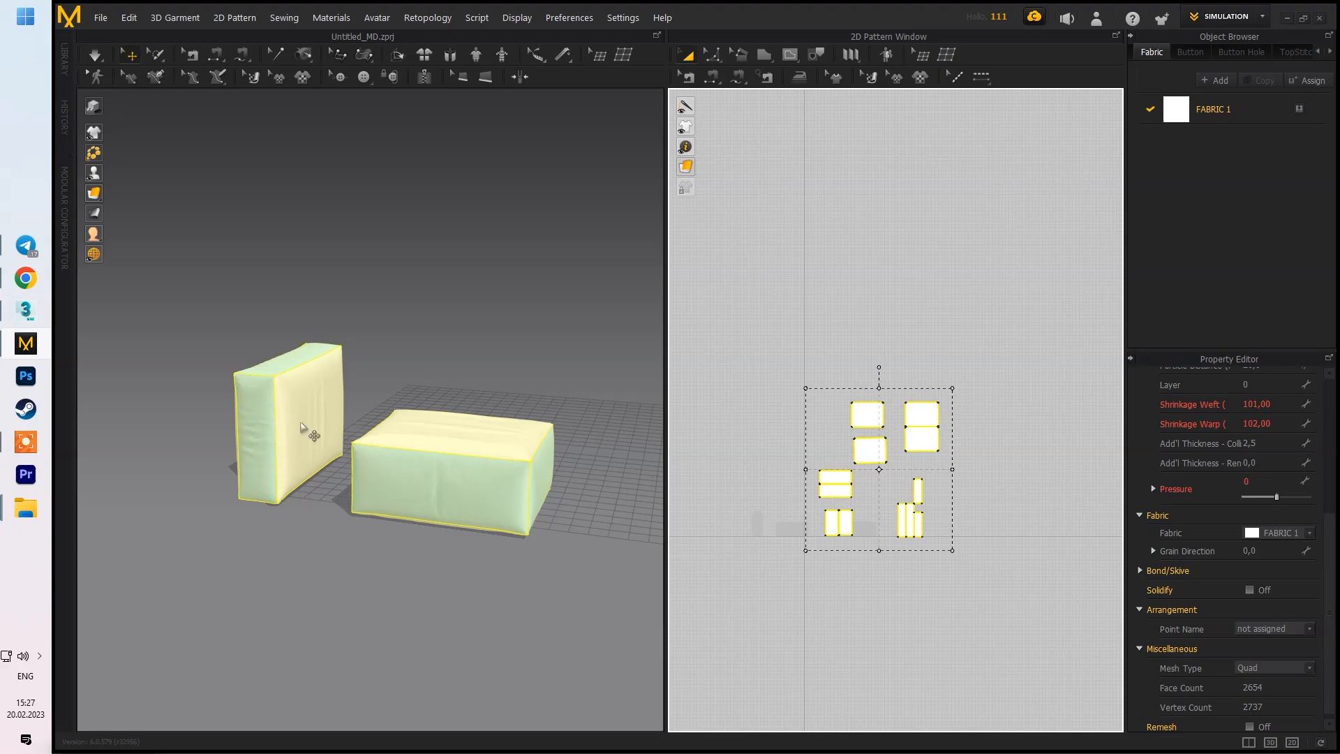
Step: Switch to 3ds Max, select the four low-poly cushion blocks, and move them away behind the reference images
left_click(30, 319)
scroll(541, 457, "up", 6)
left_click(524, 509)
left_click(538, 404, "ctrl")
left_click(838, 514, "ctrl")
left_click(365, 448, "ctrl")
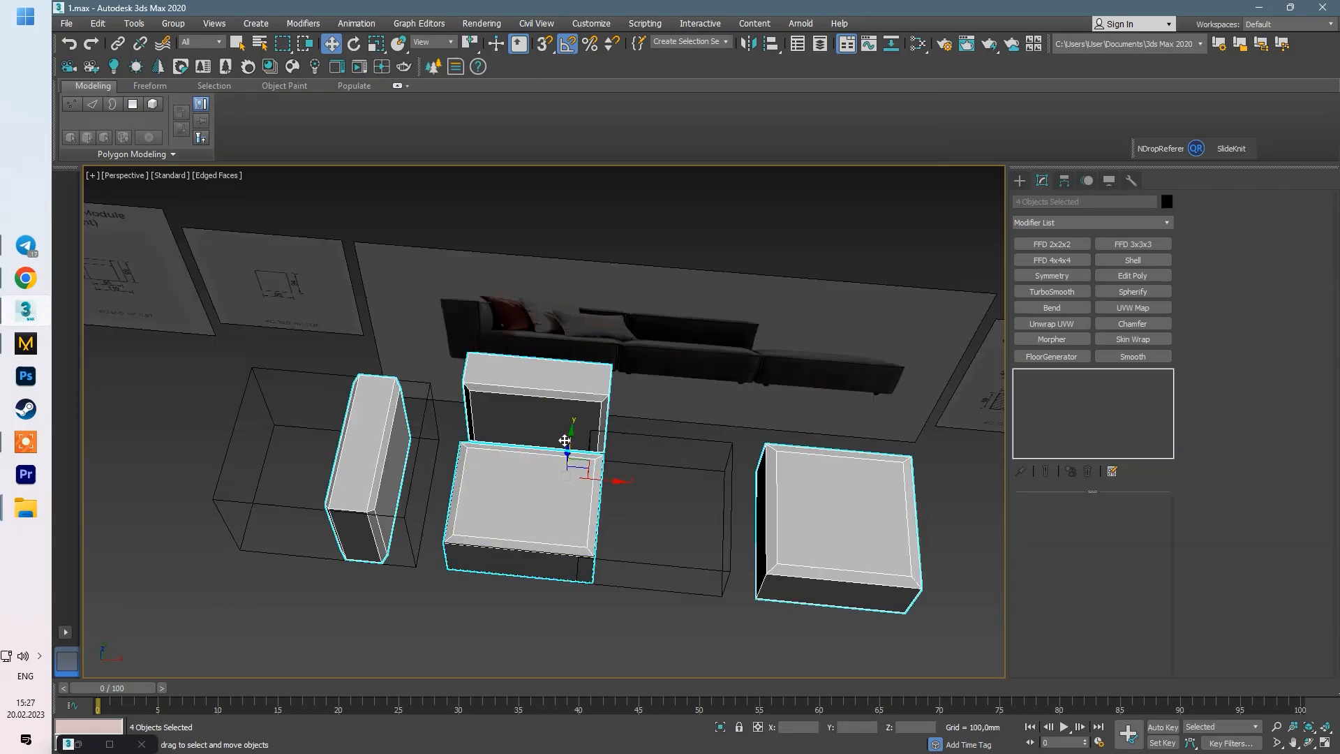
left_click_drag(568, 450, 597, 196)
Step: Import the got_1 OBJ file into the scene with the existing import options
left_click(67, 21)
mouse_move(104, 214)
left_click(254, 212)
double_click(385, 335)
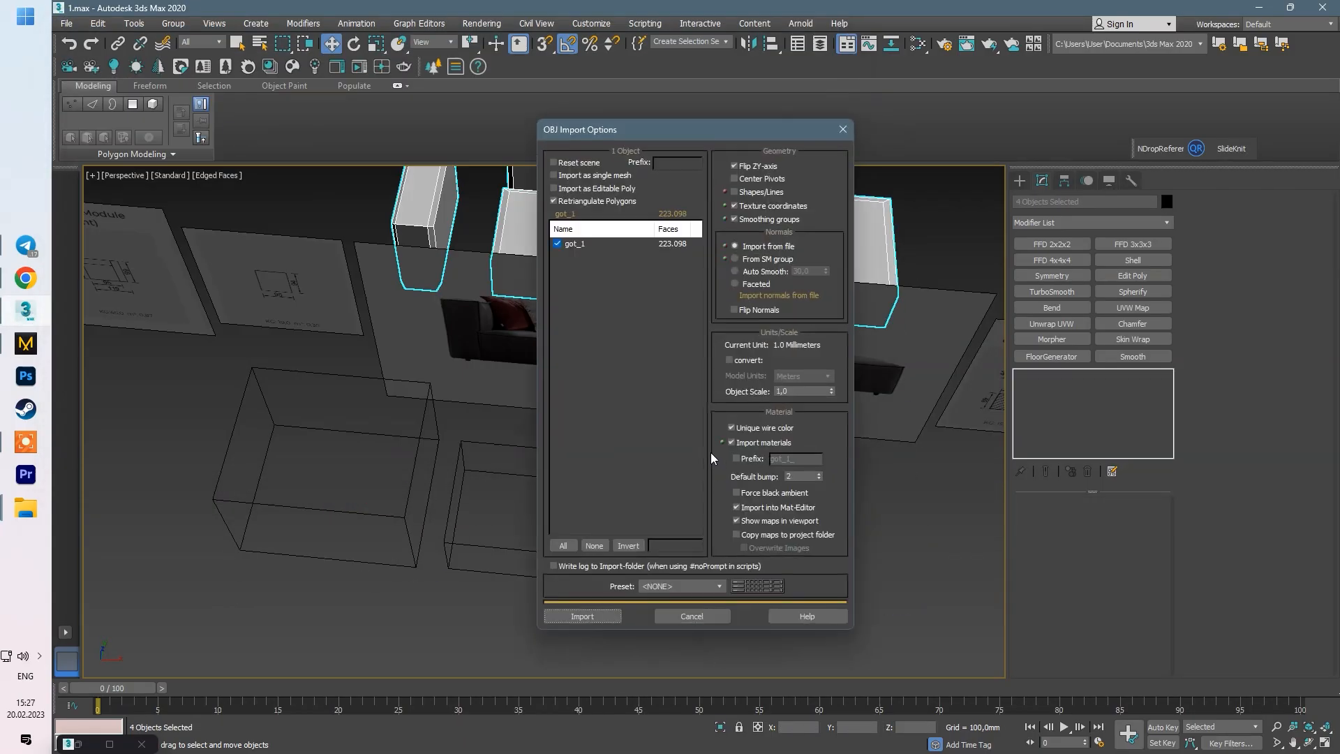
left_click(691, 617)
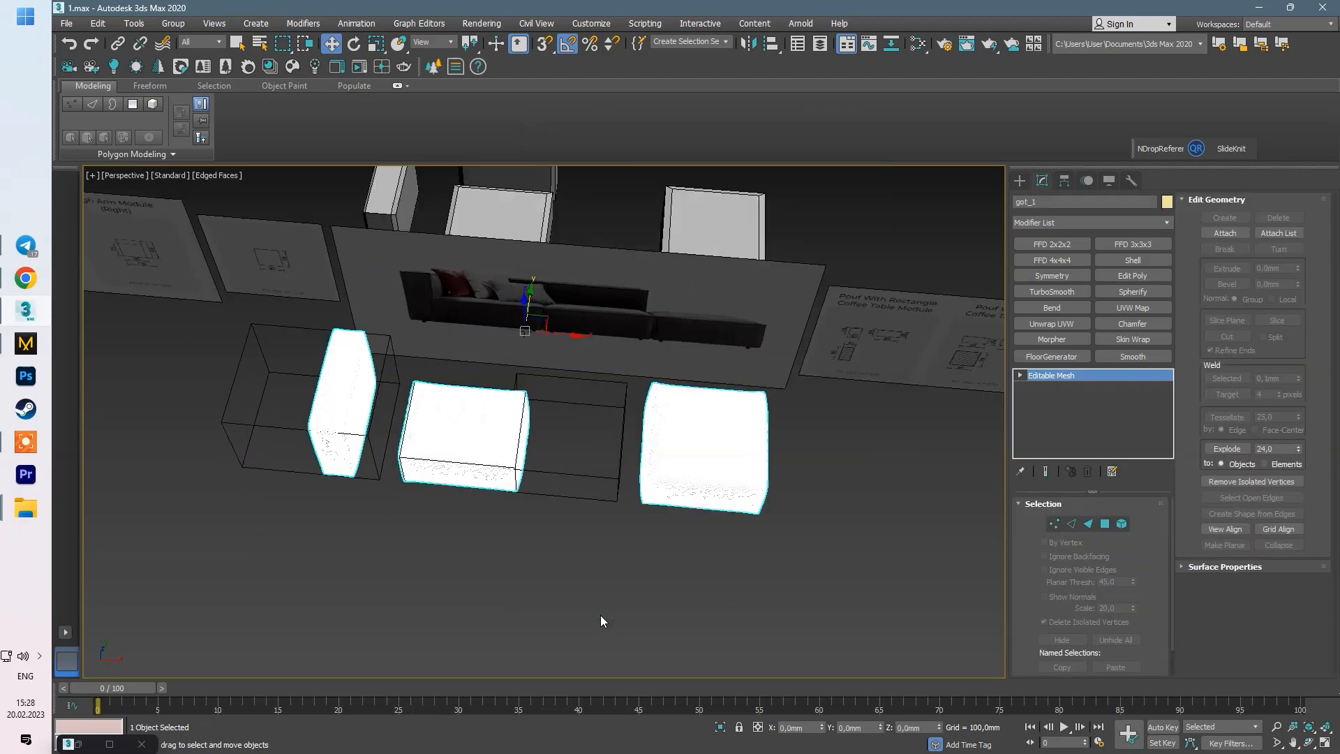
Step: Import the got_2 OBJ file into the scene
left_click(66, 23)
mouse_move(149, 222)
double_click(319, 141)
left_click(601, 606)
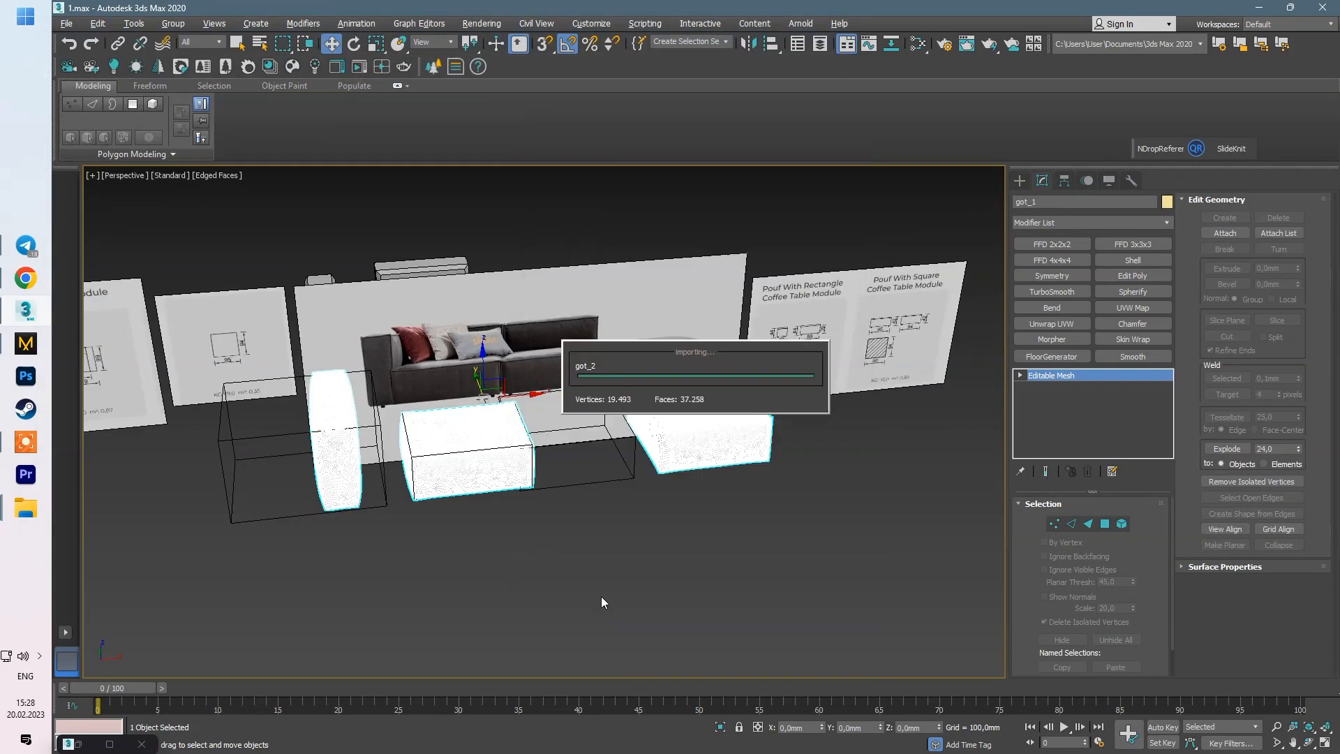
Step: Move the got_2 mesh about 3887 mm along X, beside the got_1 cushions
scroll(593, 553, "up", 4)
scroll(593, 554, "down", 5)
left_click_drag(532, 480, 899, 437)
scroll(826, 606, "down", 3)
middle_click_drag(827, 609, 831, 559, "alt")
scroll(830, 558, "up", 5)
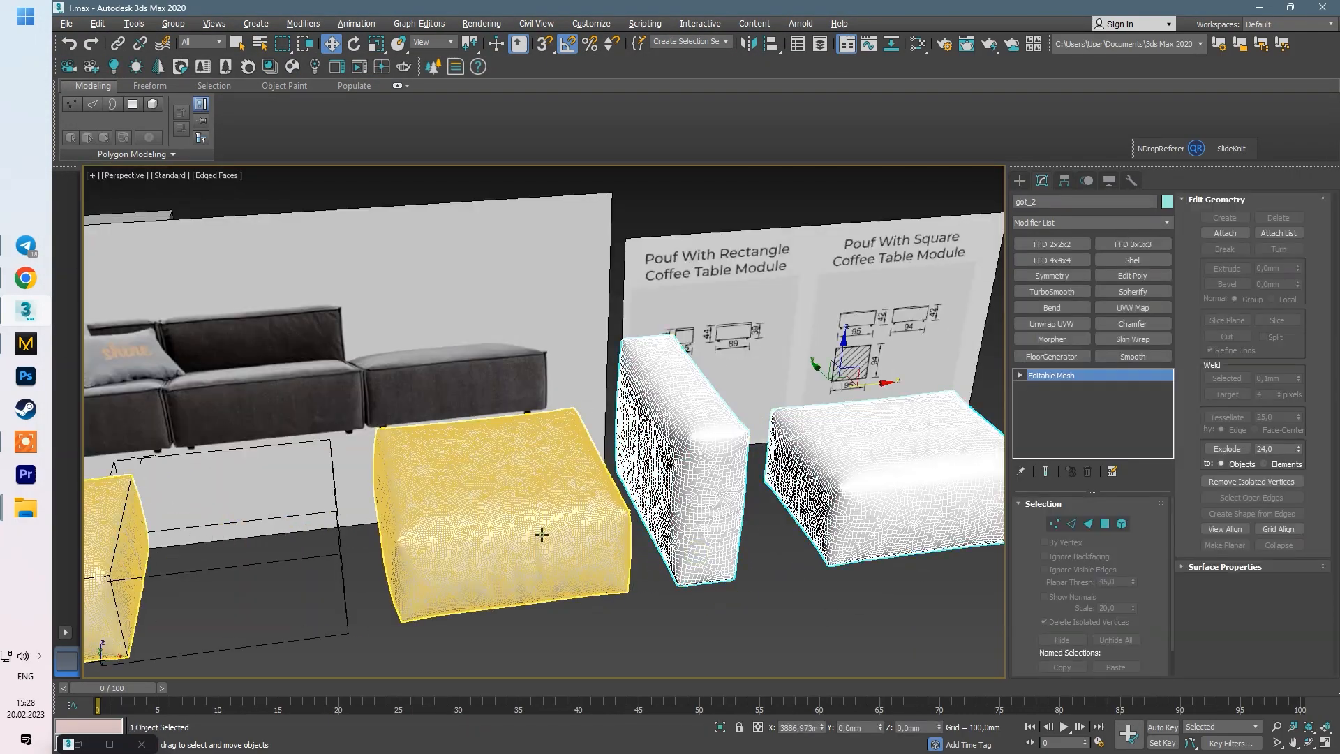
Step: Attach the got_2 cushions to the got_1 mesh so all covers form one object
left_click(542, 535)
left_click(1225, 233)
left_click(912, 517)
left_click(1237, 236)
Step: Convert the combined got_1 cushion mesh to an Editable Poly
scroll(600, 544, "down", 5)
middle_click_drag(600, 544, 595, 619, "alt")
key("5")
key("ctrl+a")
key("5")
right_click(579, 457)
left_click(700, 593)
Step: Select all cushion elements and shift them along negative X in front of the sofa reference image
key("5")
key("ctrl+a")
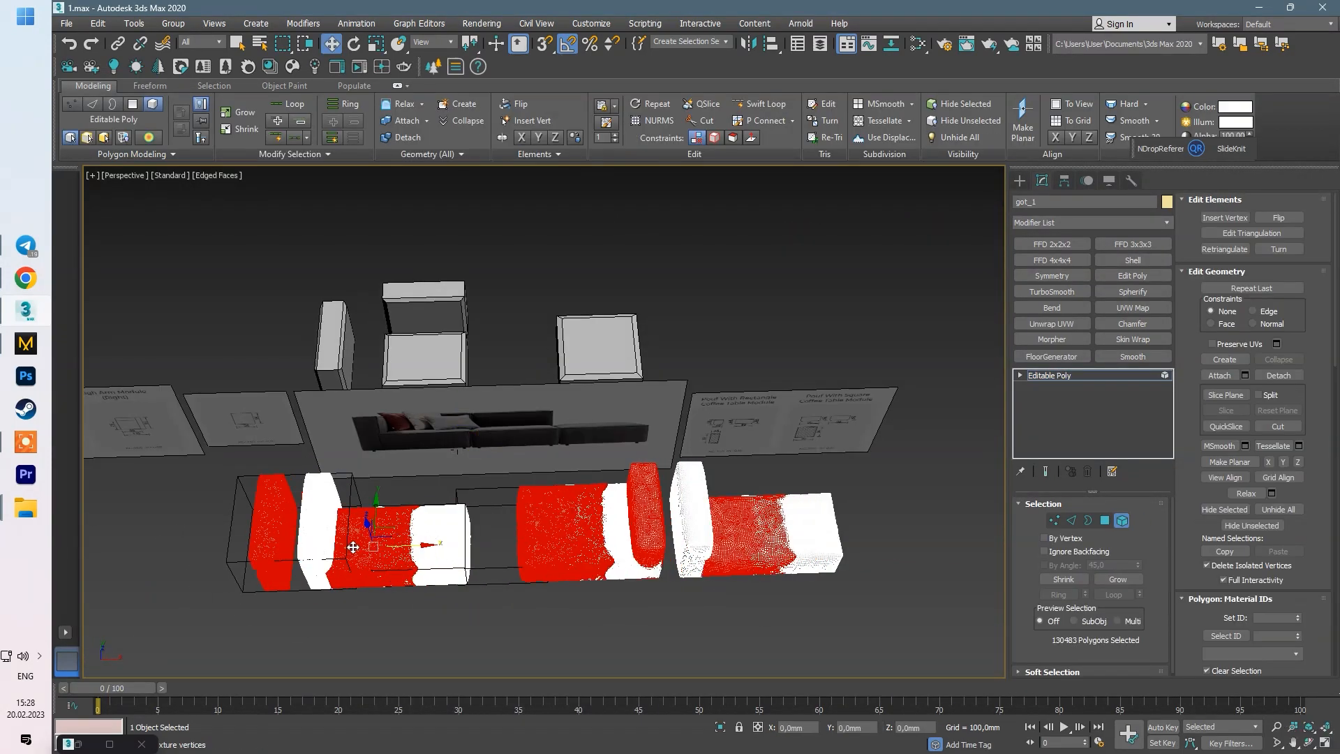
key("5")
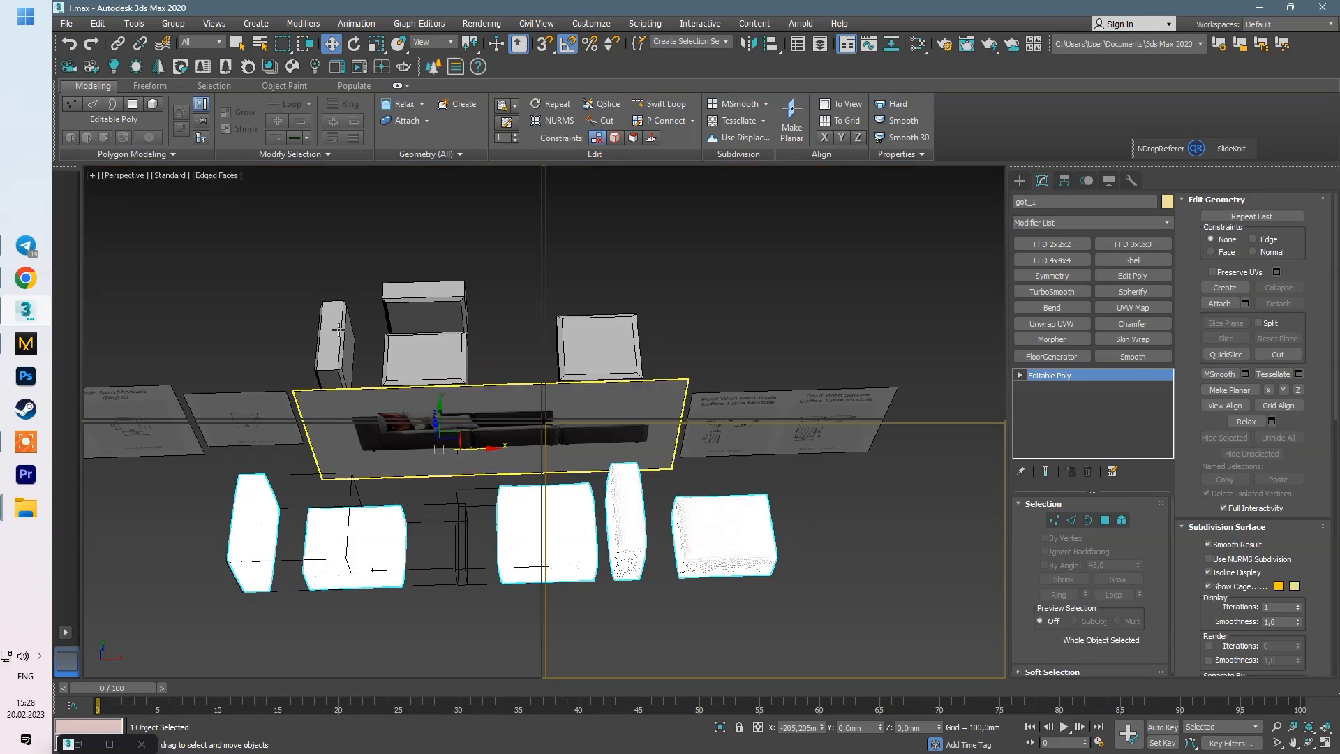
key("t")
left_click_drag(474, 261, 482, 261)
key("p")
left_click(482, 574)
scroll(539, 530, "up", 8)
left_click(538, 529)
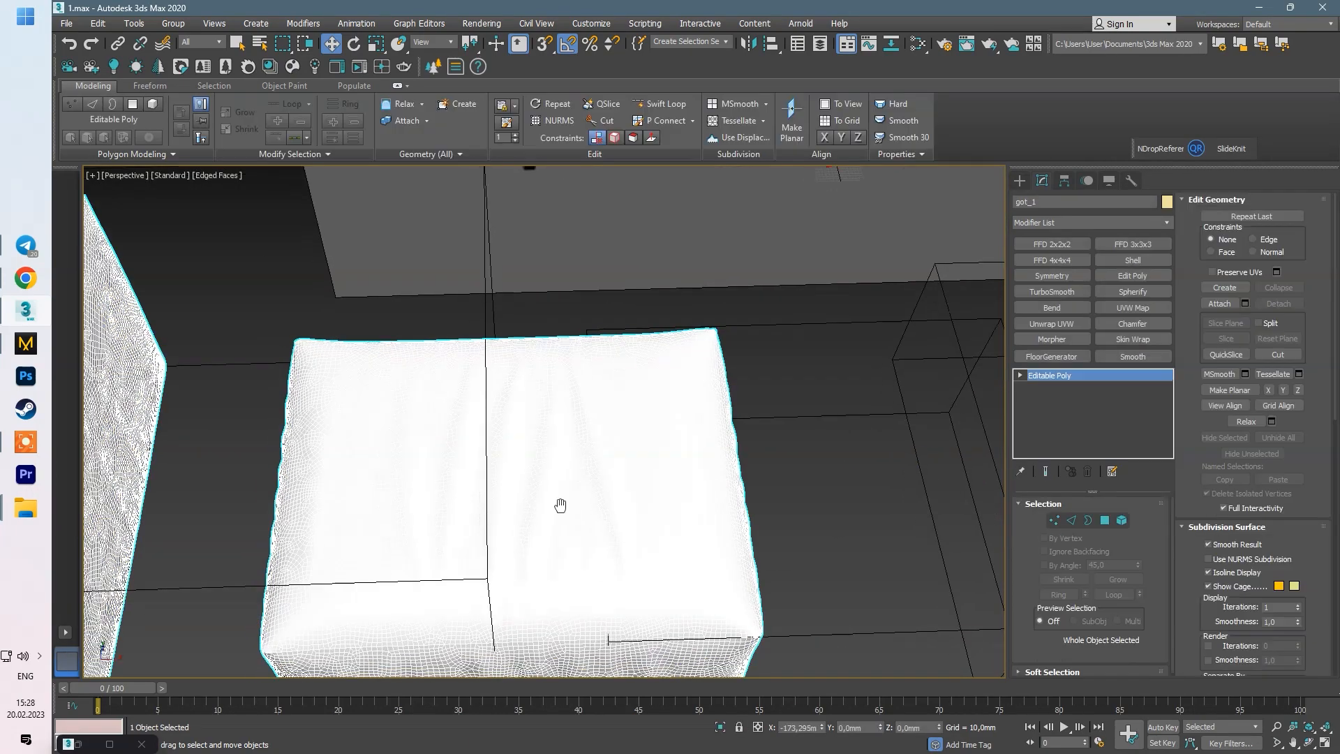
key("5")
left_click(539, 529)
scroll(523, 520, "down", 10)
key("5")
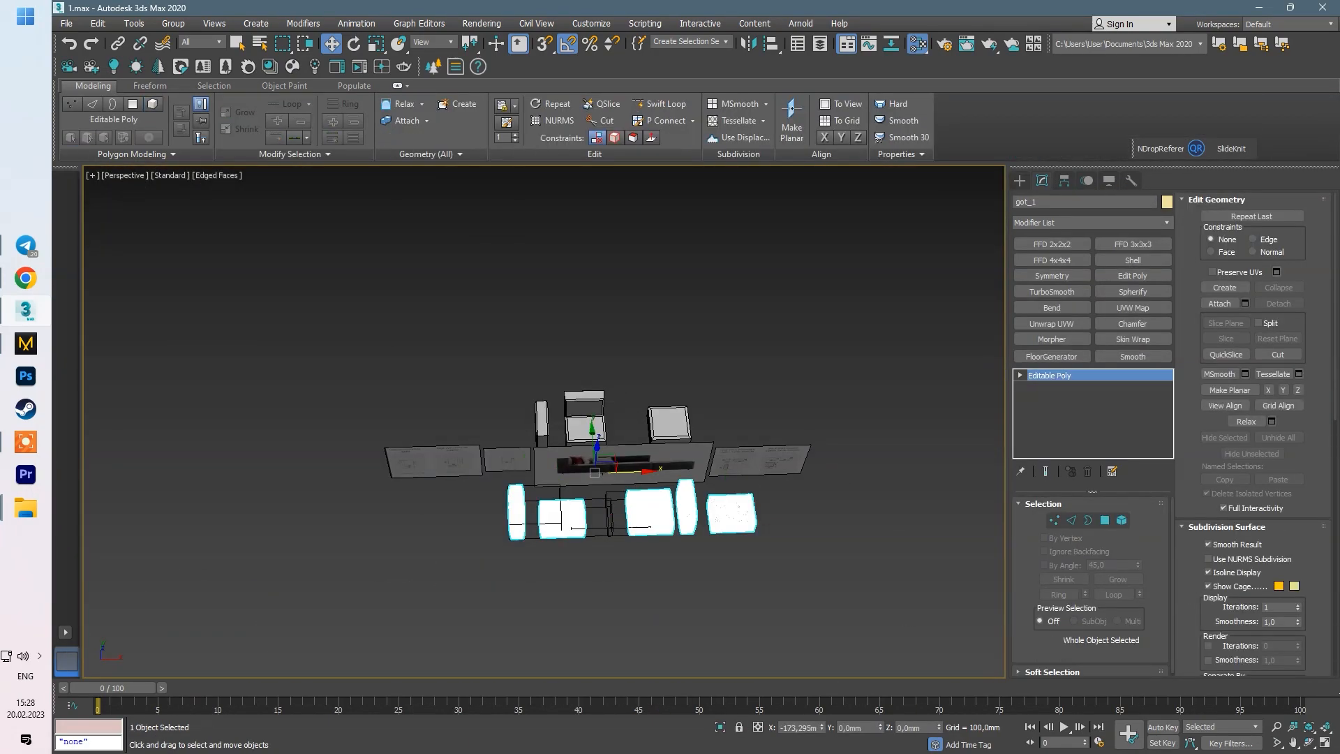
Step: Change the got_1 cushion mesh's wireframe color to black
scroll(535, 548, "up", 8)
left_click(656, 517)
left_click(652, 453)
left_click(1167, 202)
left_click(960, 406)
left_click(923, 450)
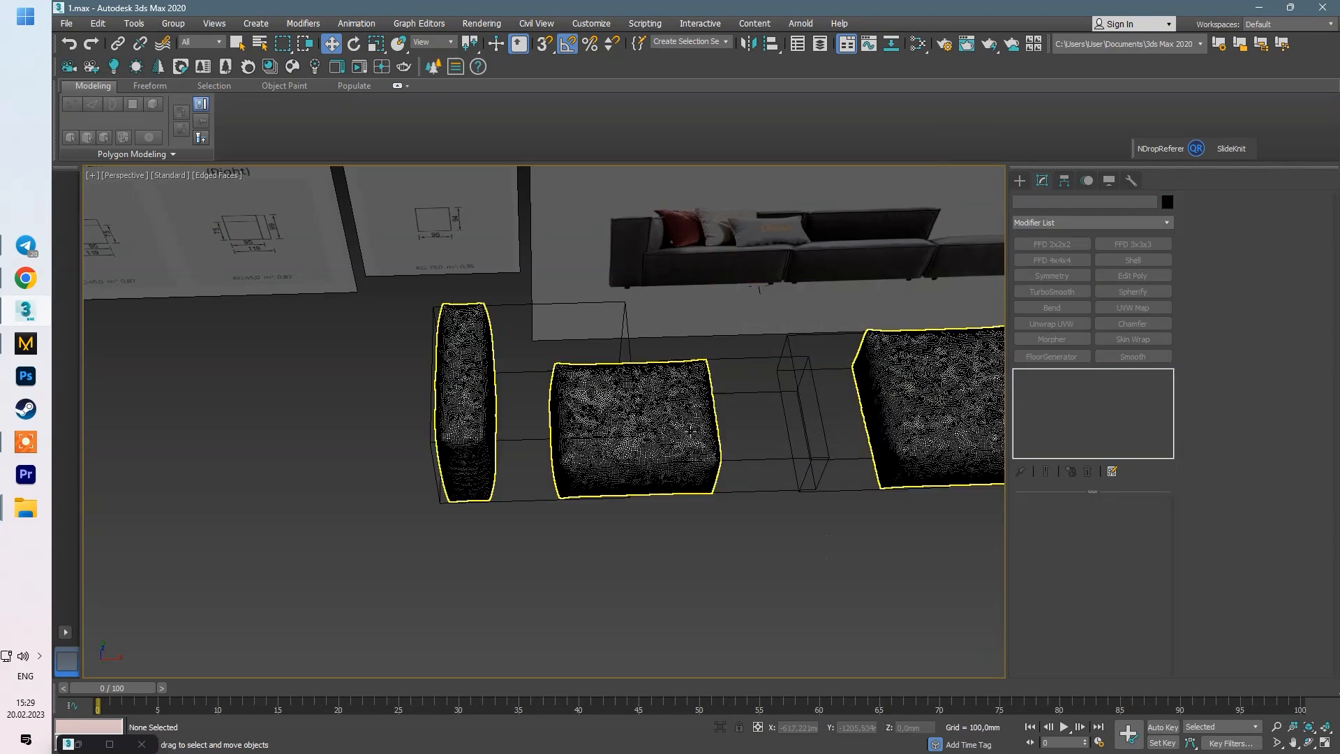
Step: Weld the cushions' seam border vertices with a 4 mm threshold and check that each cushion selects as one element
key("5")
left_click(684, 414)
key("1")
scroll(663, 408, "down", 5)
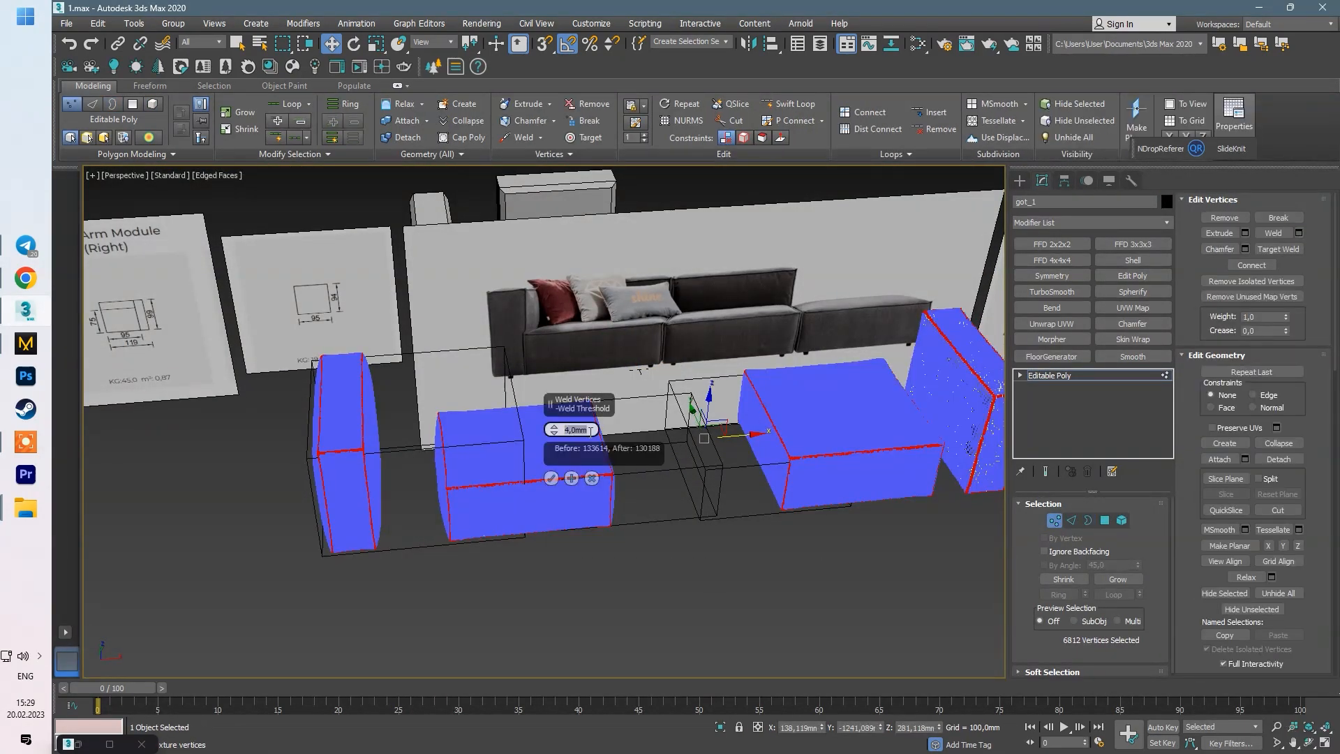
scroll(555, 482, "up", 4)
key("5")
left_click(622, 450)
scroll(516, 459, "up", 3)
Step: Select the sofa reference plane in the front view and align its photo with the armrest and seat cushions
key("f")
left_click(659, 398)
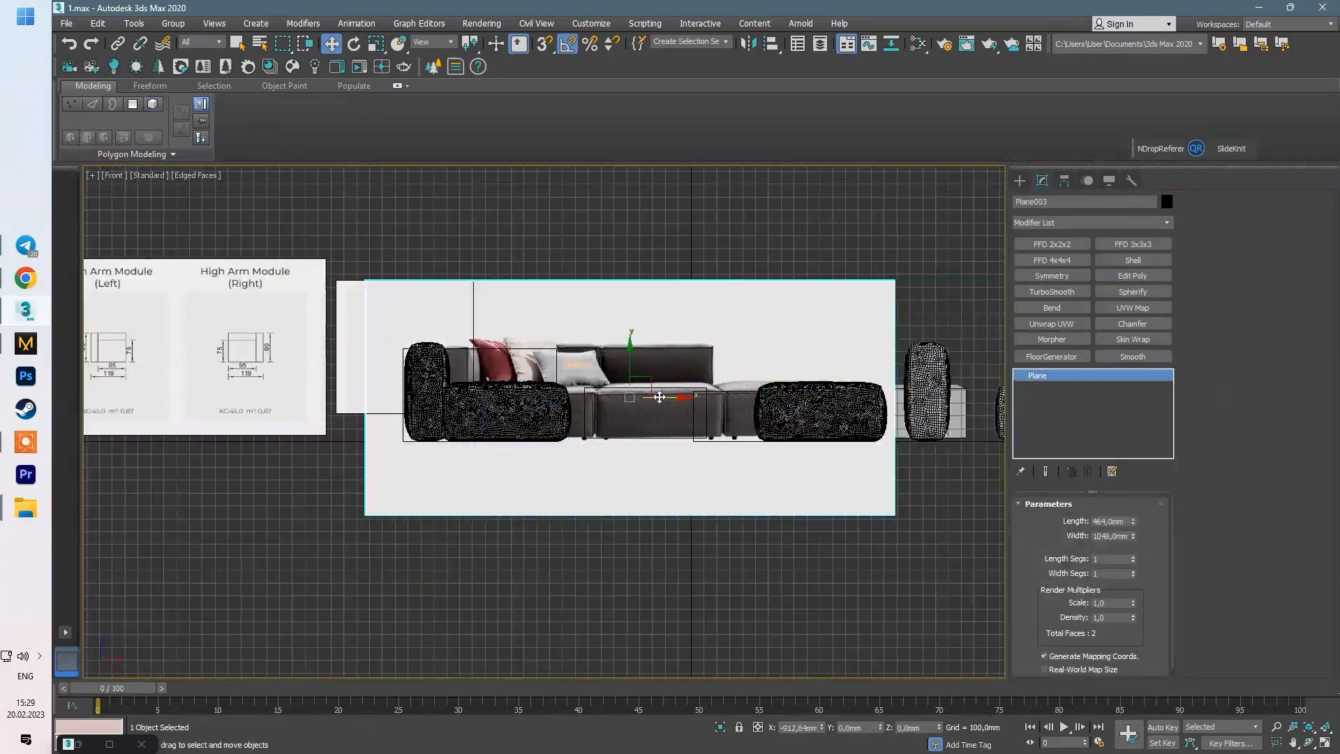
left_click_drag(293, 337, 139, 337, "ctrl")
left_click(538, 364)
scroll(539, 366, "up", 4)
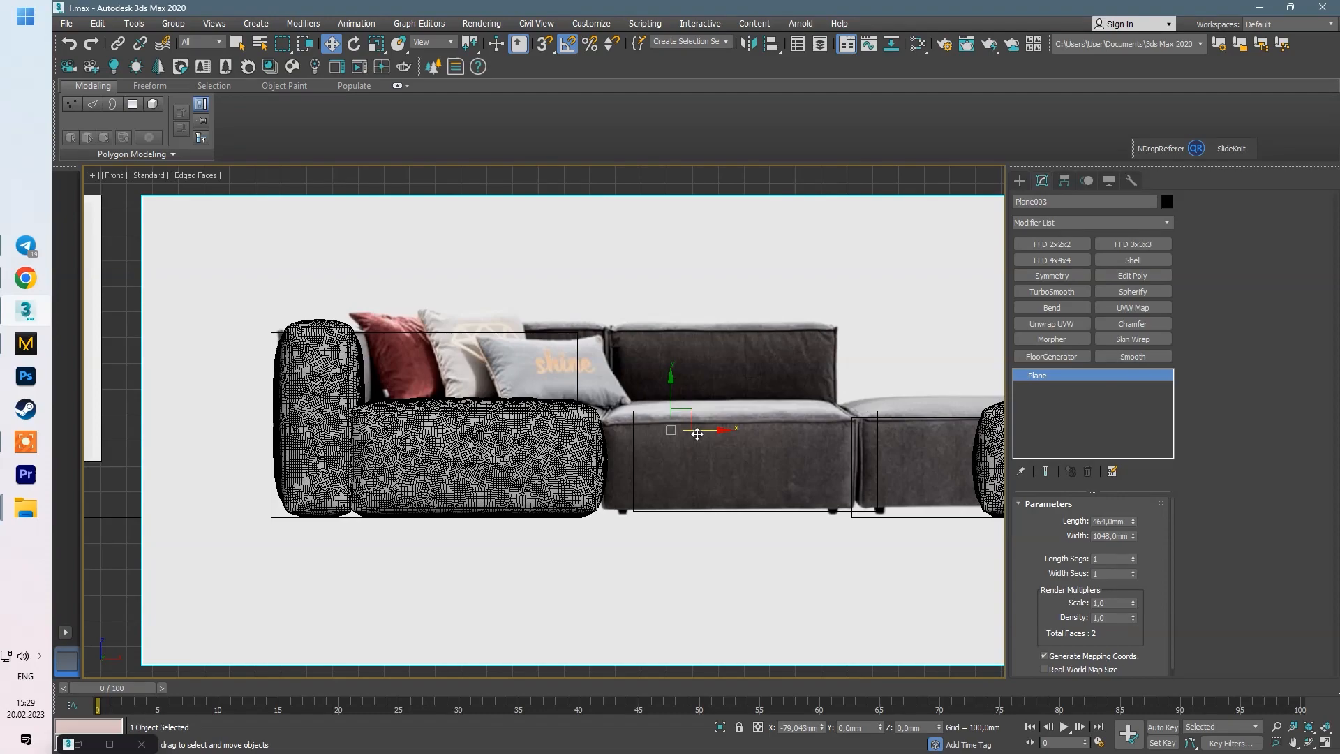
Step: Position the armrest element beside the corner seat and slide the end seat element toward its place in the photo
left_click(488, 419)
scroll(488, 428, "up", 3)
scroll(296, 422, "down", 2)
left_click(296, 422)
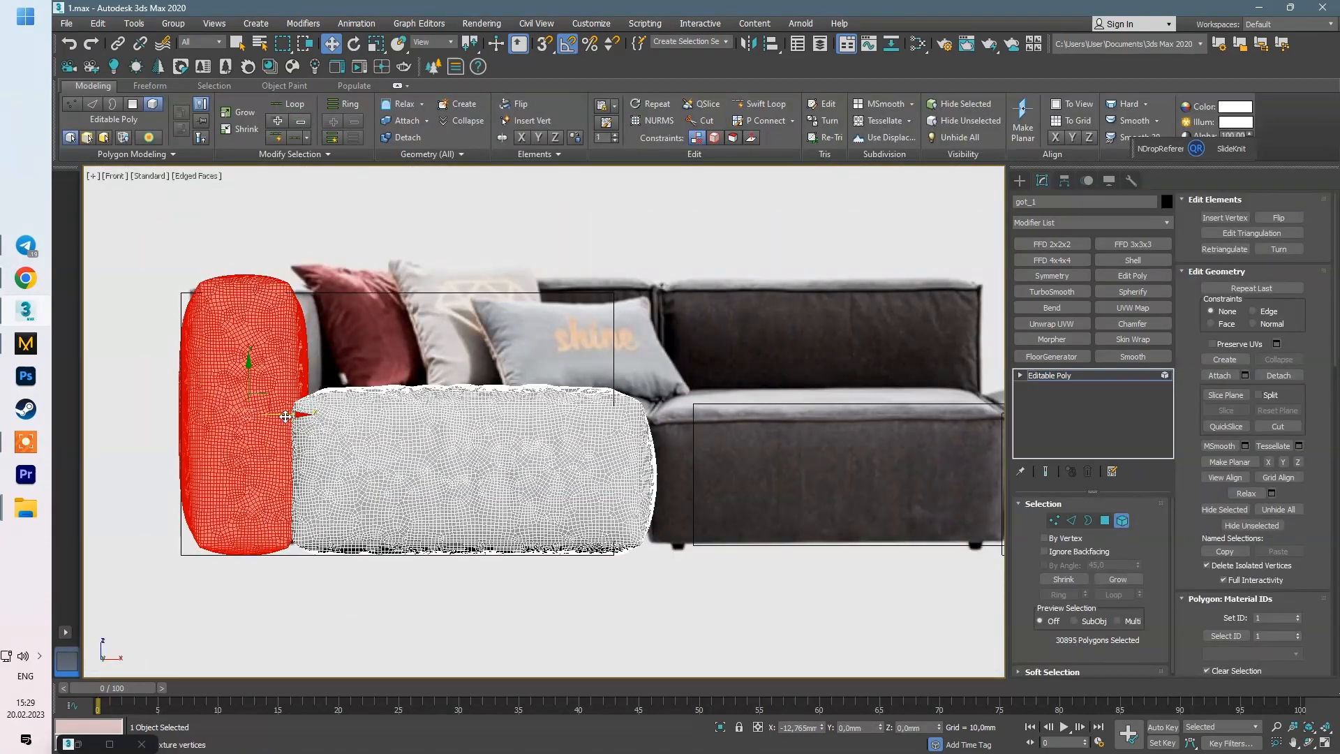
left_click(541, 451)
middle_click_drag(970, 460, 587, 464)
left_click(907, 471)
left_click_drag(939, 470, 865, 487)
Step: Place the middle seat element in the gap between the corner seat and the end seat and set its rotation
key("alt+w")
middle_click(774, 548)
key("alt+w")
scroll(719, 558, "down", 5)
key("f")
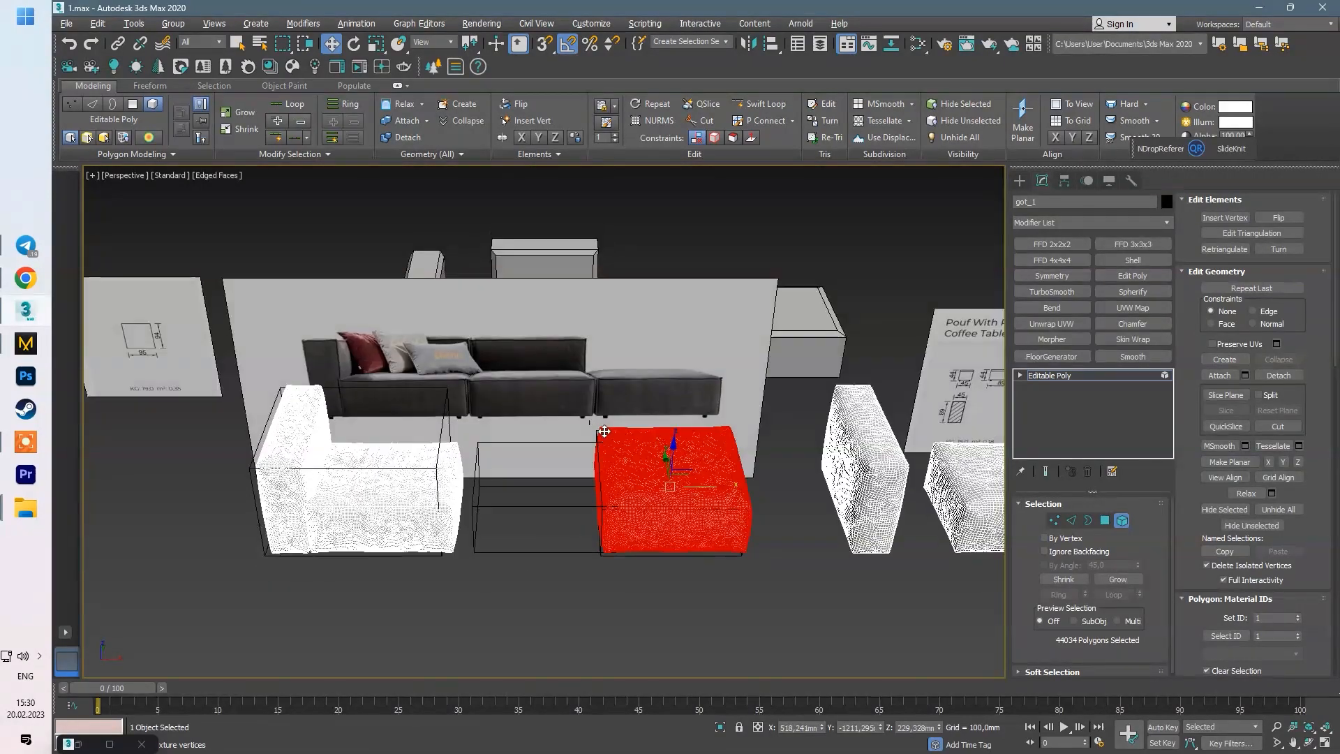
scroll(420, 457, "down", 4)
left_click(781, 440)
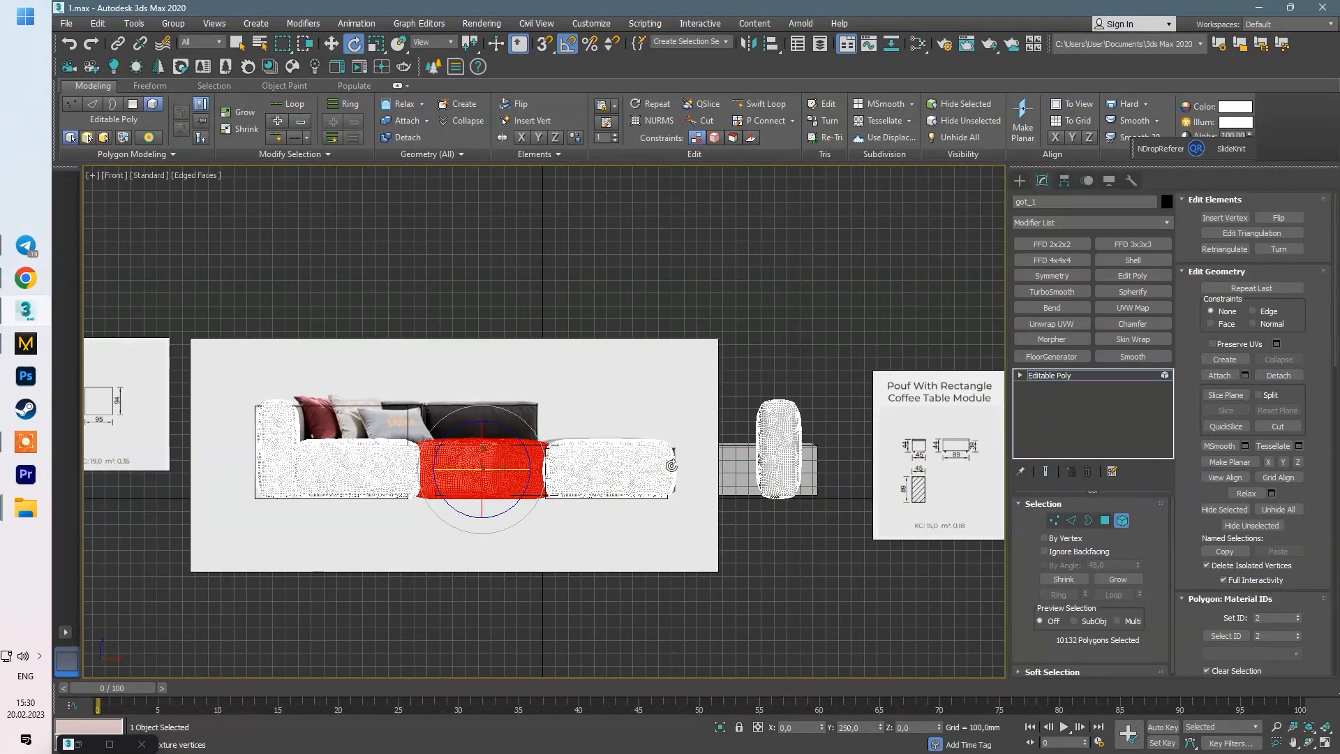
key("p")
key("e")
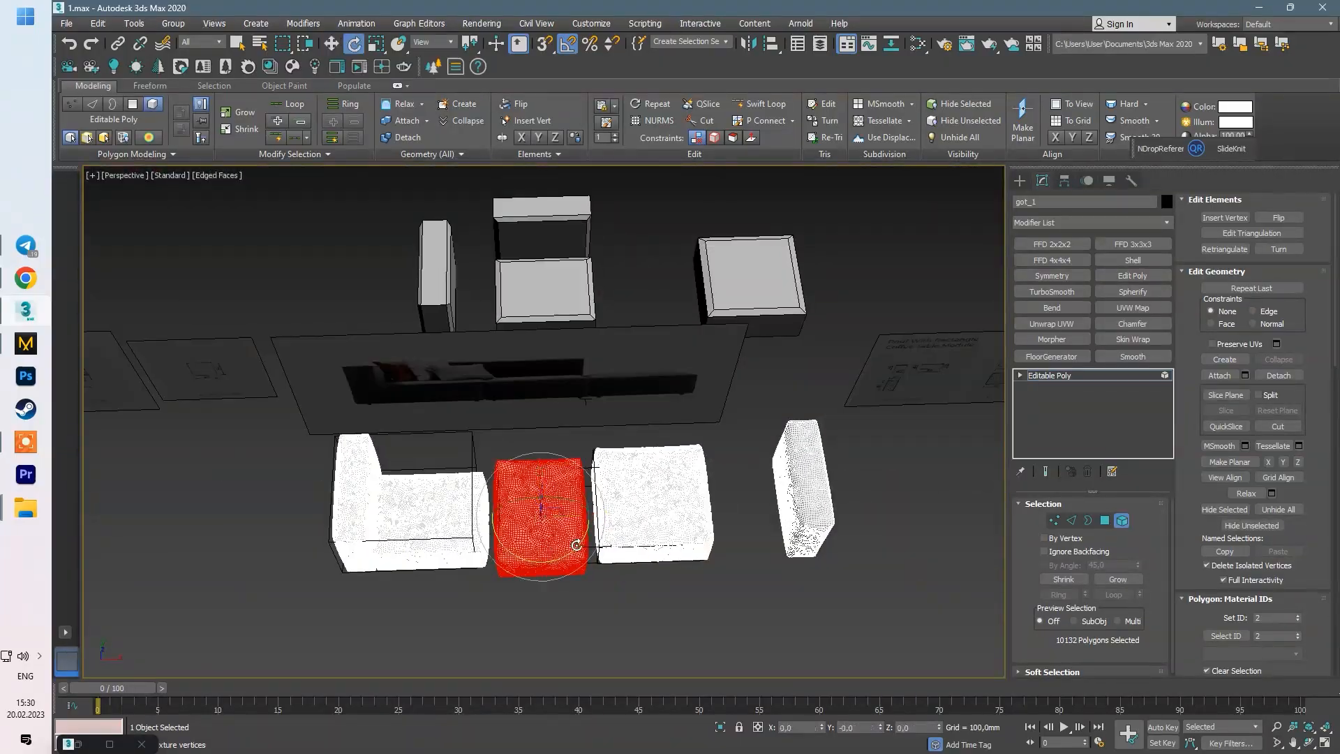
Step: Fine-tune the middle seat element's position between its two neighbors
middle_click_drag(486, 554, 508, 522, "alt")
key("w")
scroll(566, 502, "up", 5)
left_click_drag(533, 518, 529, 517)
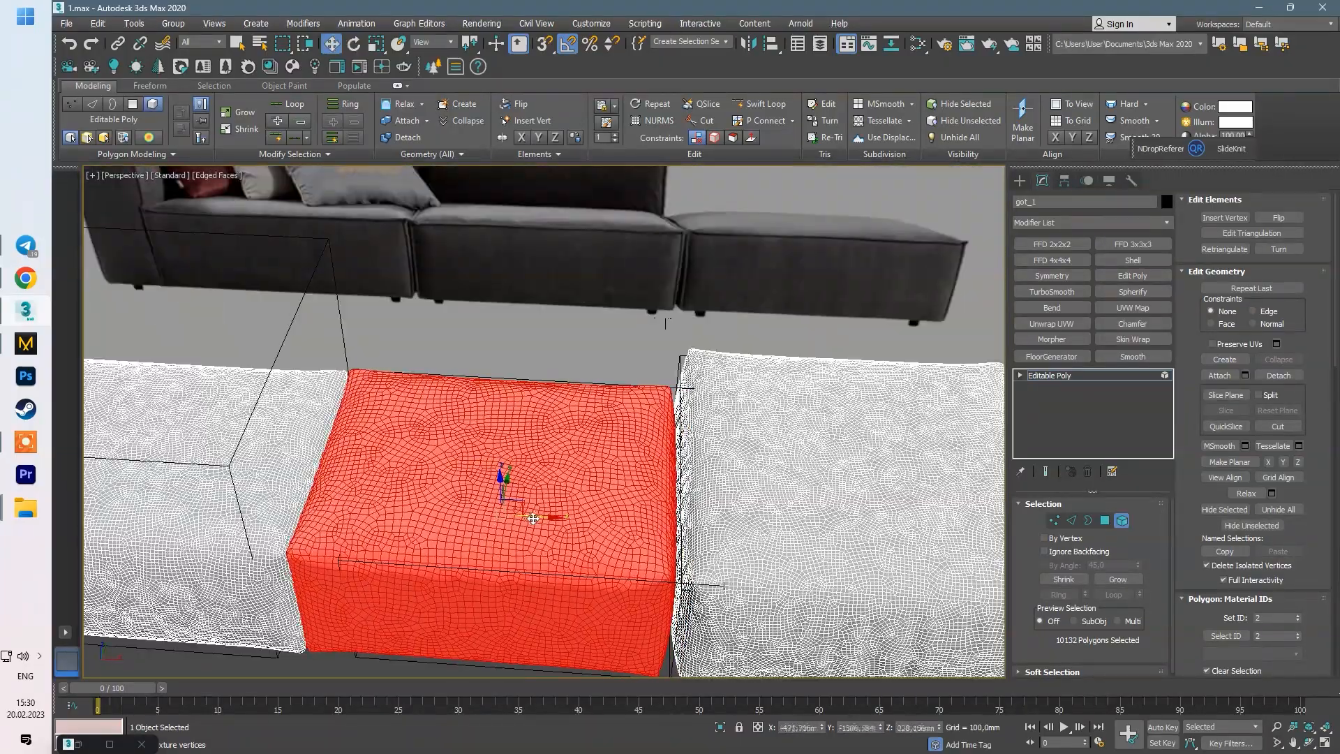
scroll(531, 517, "down", 1)
middle_click_drag(531, 517, 546, 497, "alt")
Step: Move the remaining backrest element behind the corner seat in the top view
left_click(781, 513)
middle_click_drag(782, 513, 584, 518)
scroll(584, 517, "down", 3)
key("5")
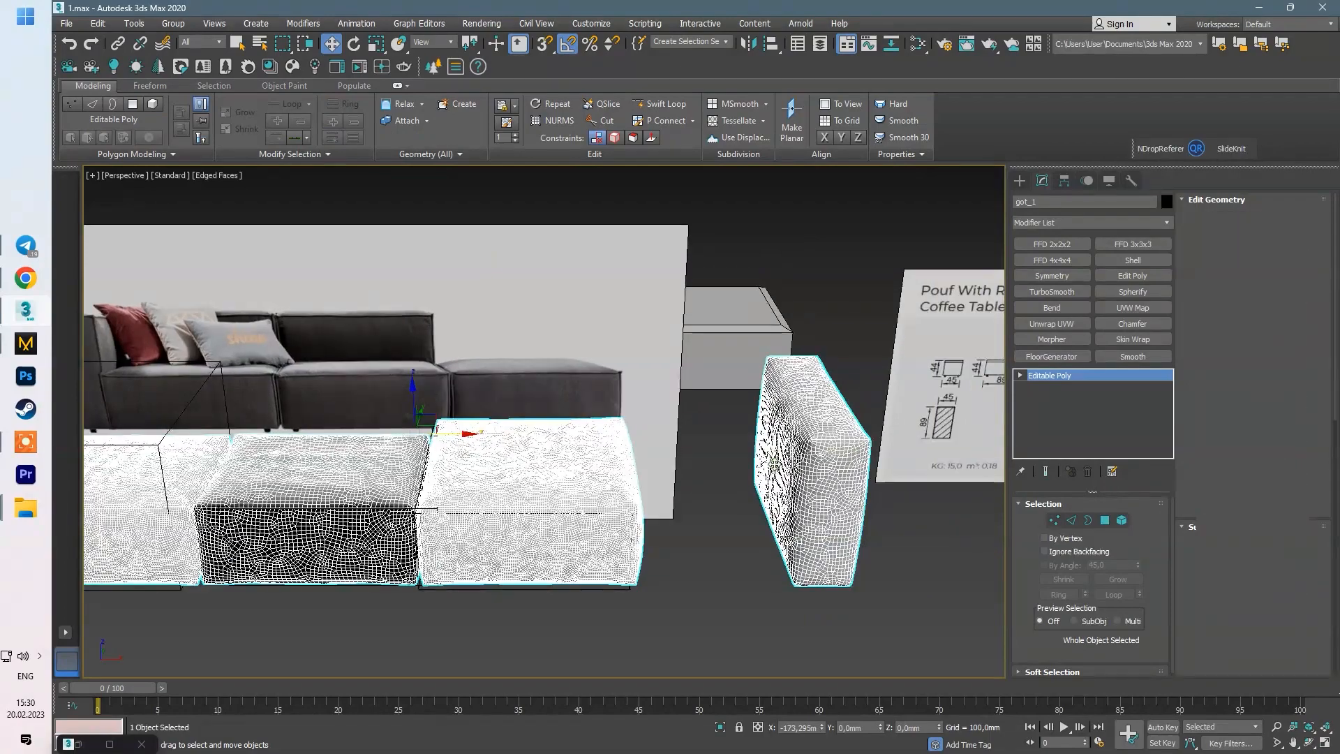
key("5")
left_click(813, 446)
key("t")
middle_click_drag(488, 384, 399, 368)
scroll(653, 439, "down", 2)
key("w")
left_click_drag(621, 430, 284, 386)
Step: Fine-tune the backrest and seat element positions in the top view so they fit beside the armrest
scroll(269, 398, "up", 8)
middle_click_drag(272, 400, 401, 397)
left_click_drag(410, 402, 410, 398)
middle_click_drag(411, 397, 515, 377)
left_click_drag(559, 421, 589, 421)
Step: Select all cushion elements and adjust their scale and position to match the sofa photo and block outlines
key("5")
scroll(558, 427, "down", 4)
key("5")
key("ctrl+a")
key("alt+w")
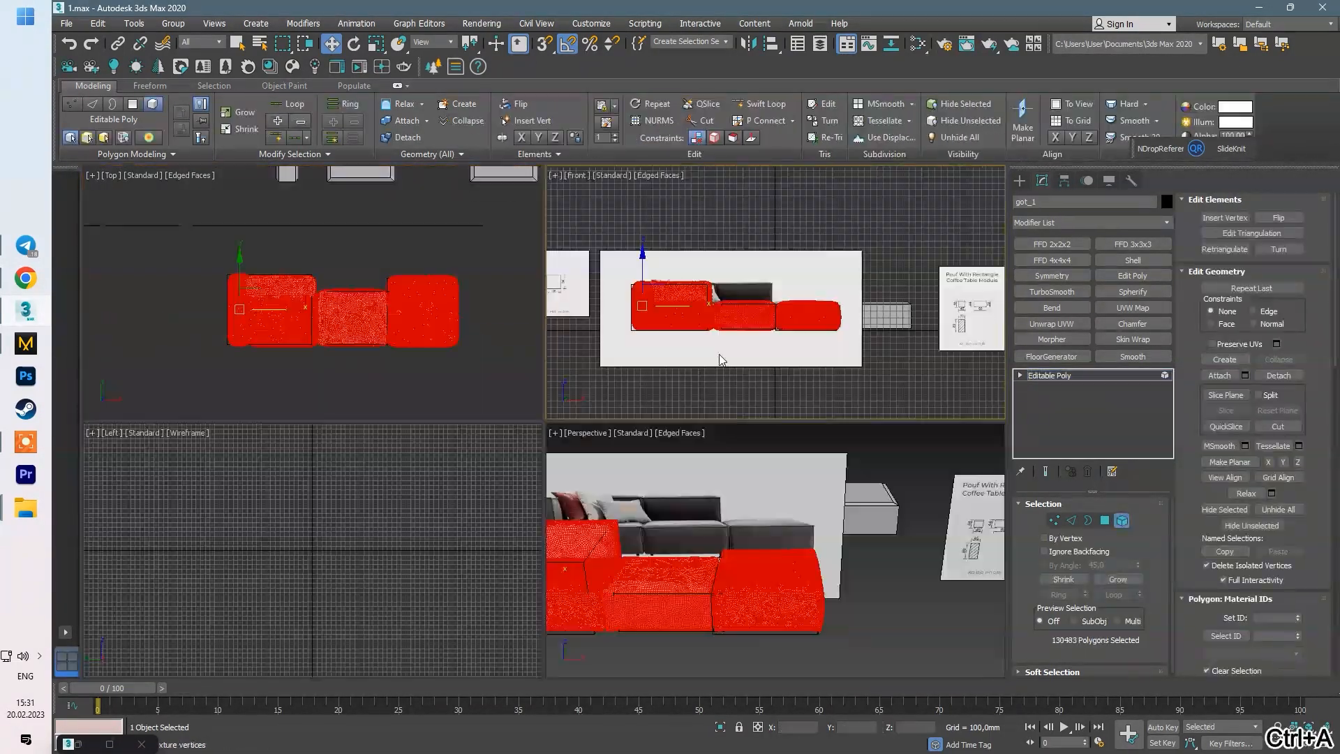
key("alt+w")
key("r")
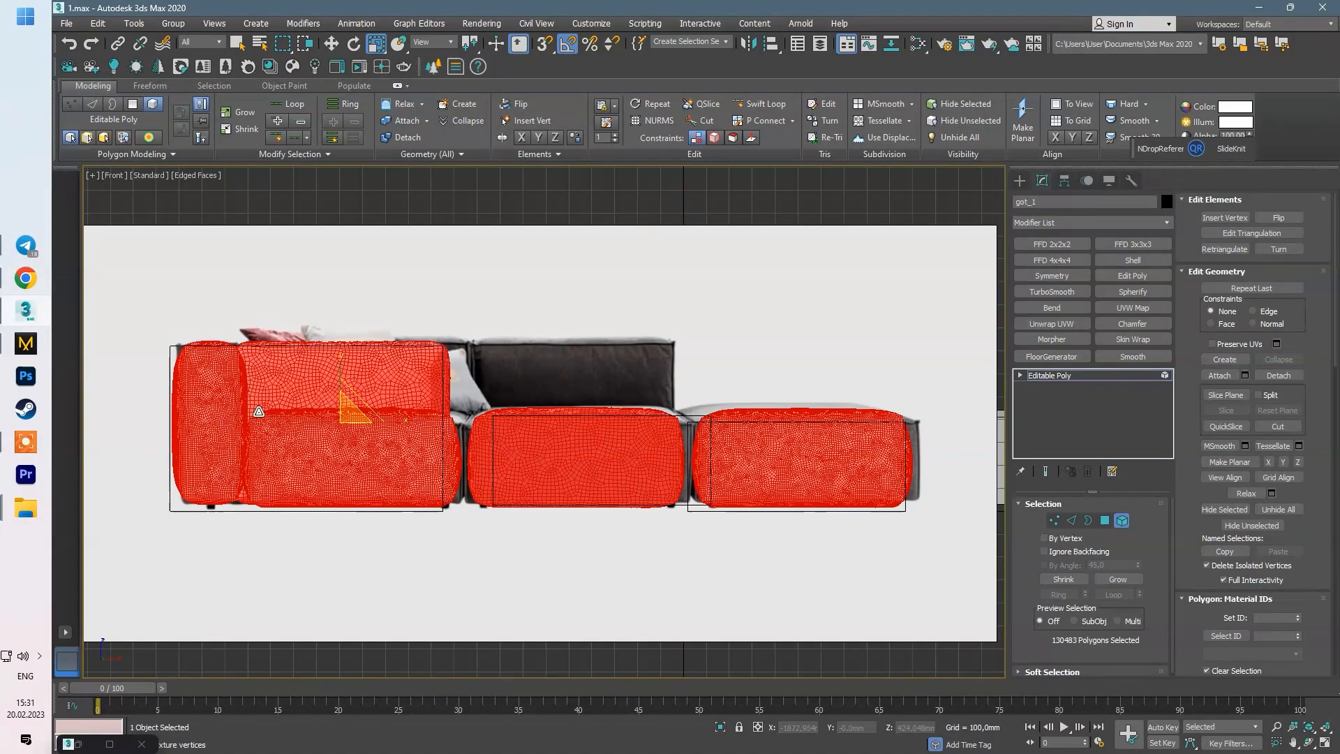
key("alt+w")
key("alt+w")
key("t")
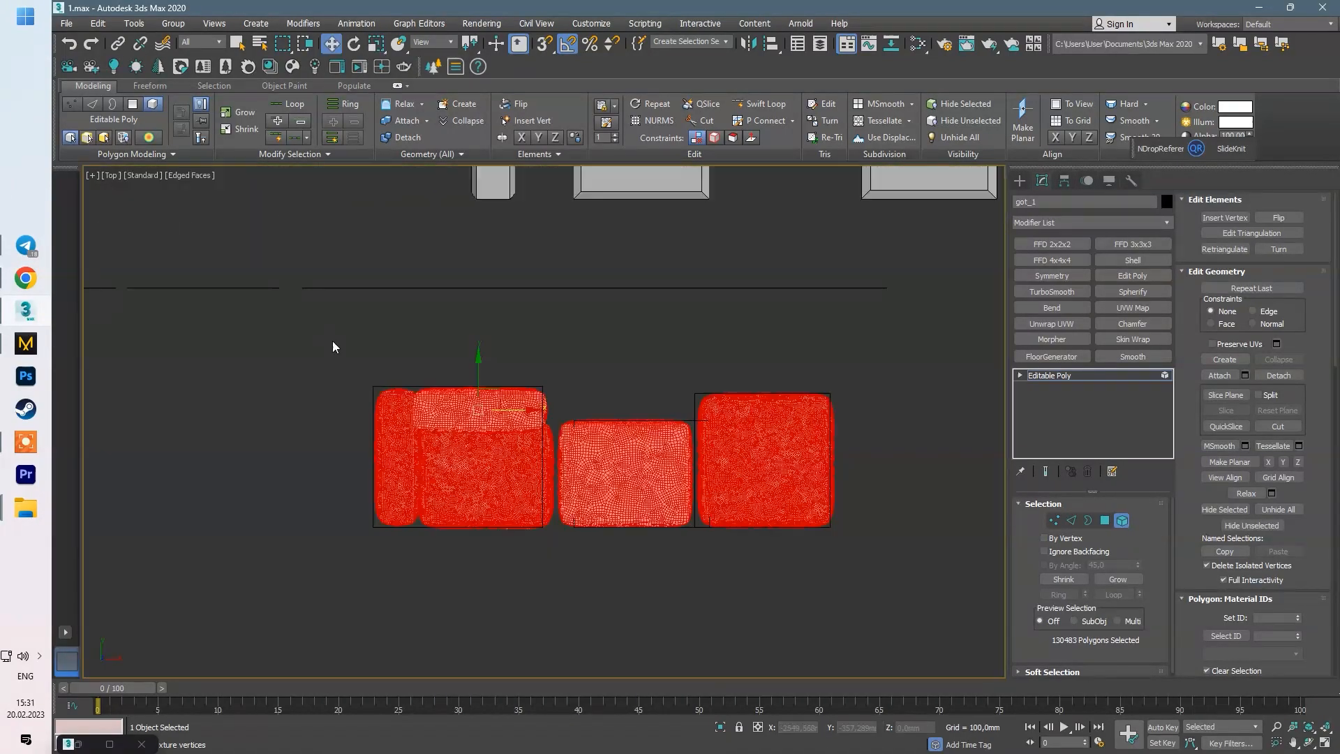
key("w")
left_click(393, 438)
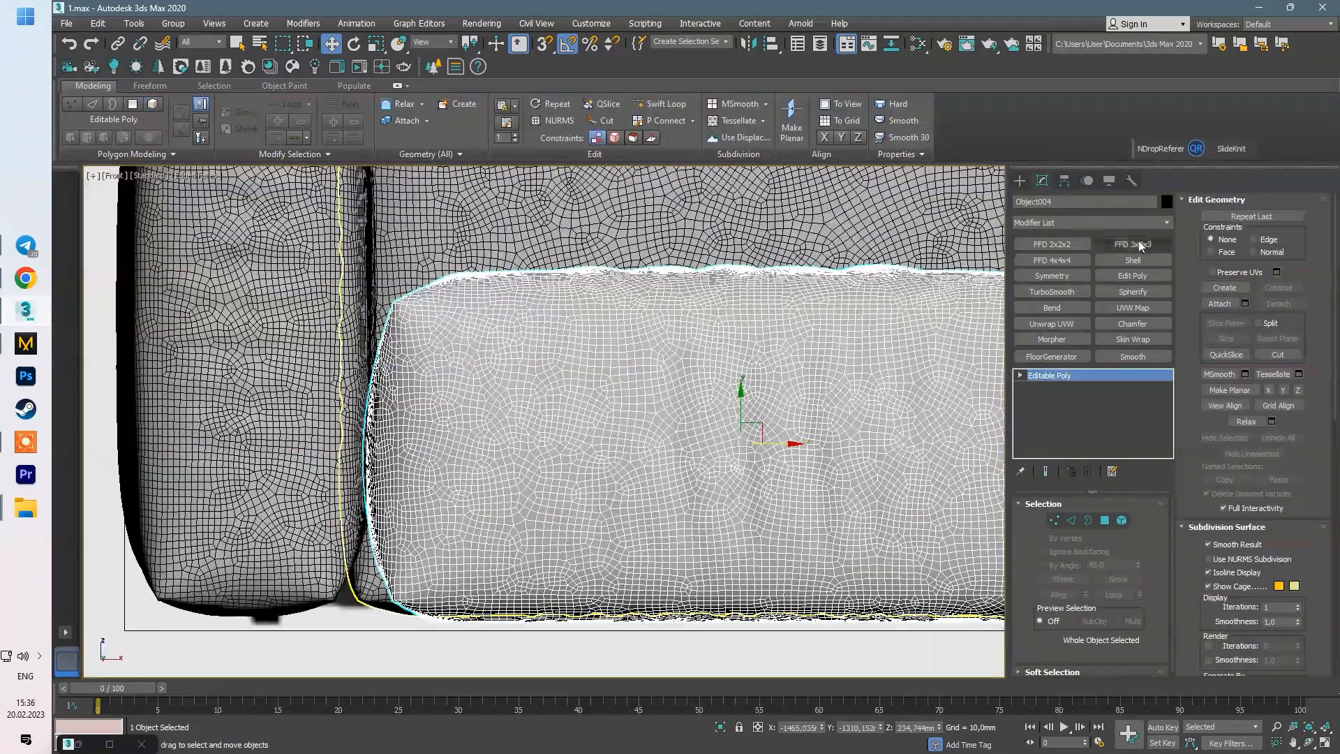
Step: Apply FFD 4x4x4 to the corner seat and pull its side control points inward to flatten both bulging ends
left_click(1052, 259)
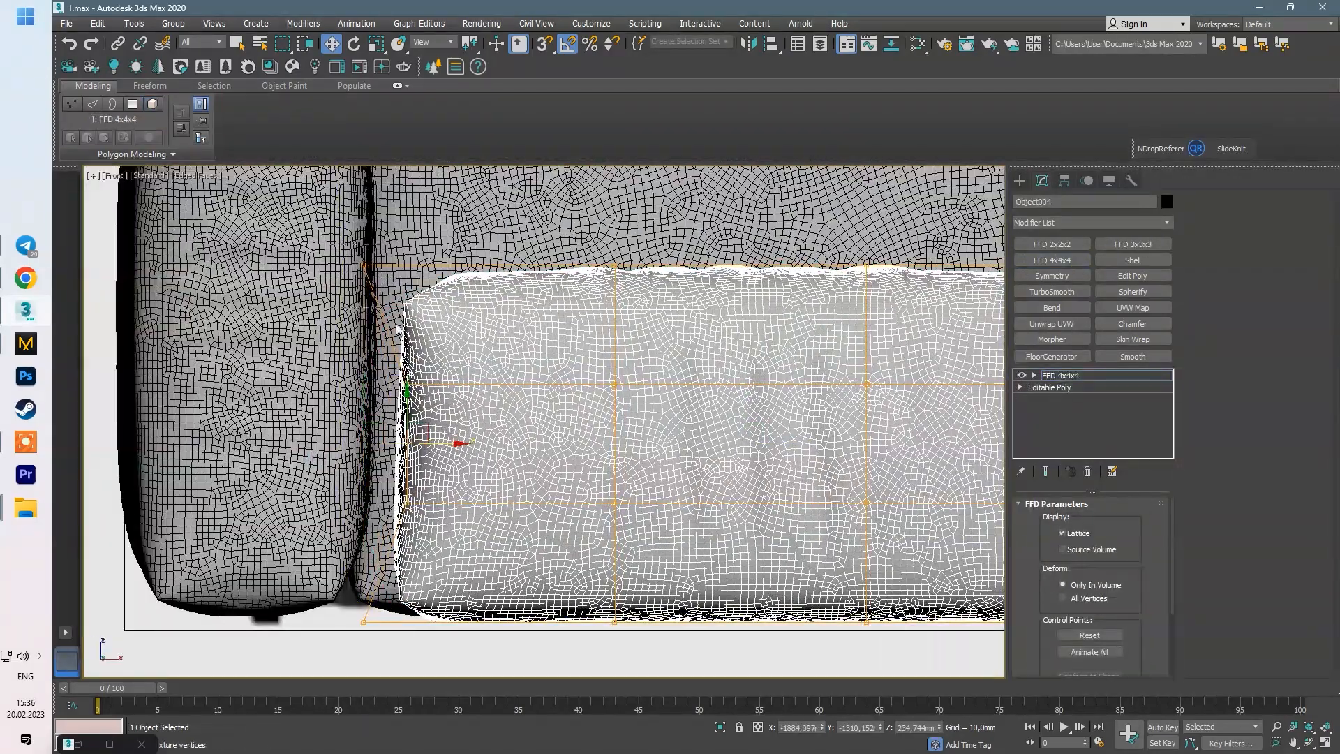
key("1")
scroll(398, 358, "down", 3)
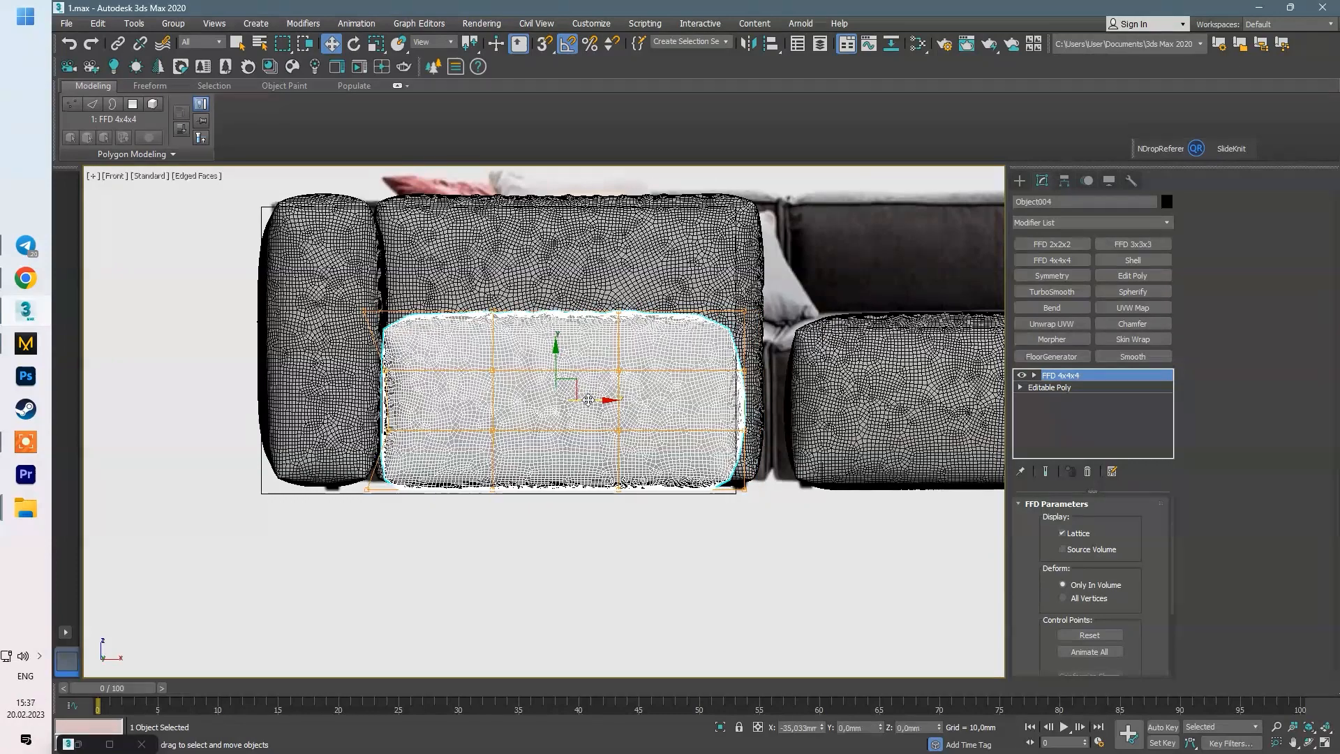
middle_click_drag(588, 400, 492, 419)
key("1")
left_click_drag(501, 306, 695, 506)
middle_click_drag(624, 420, 616, 432)
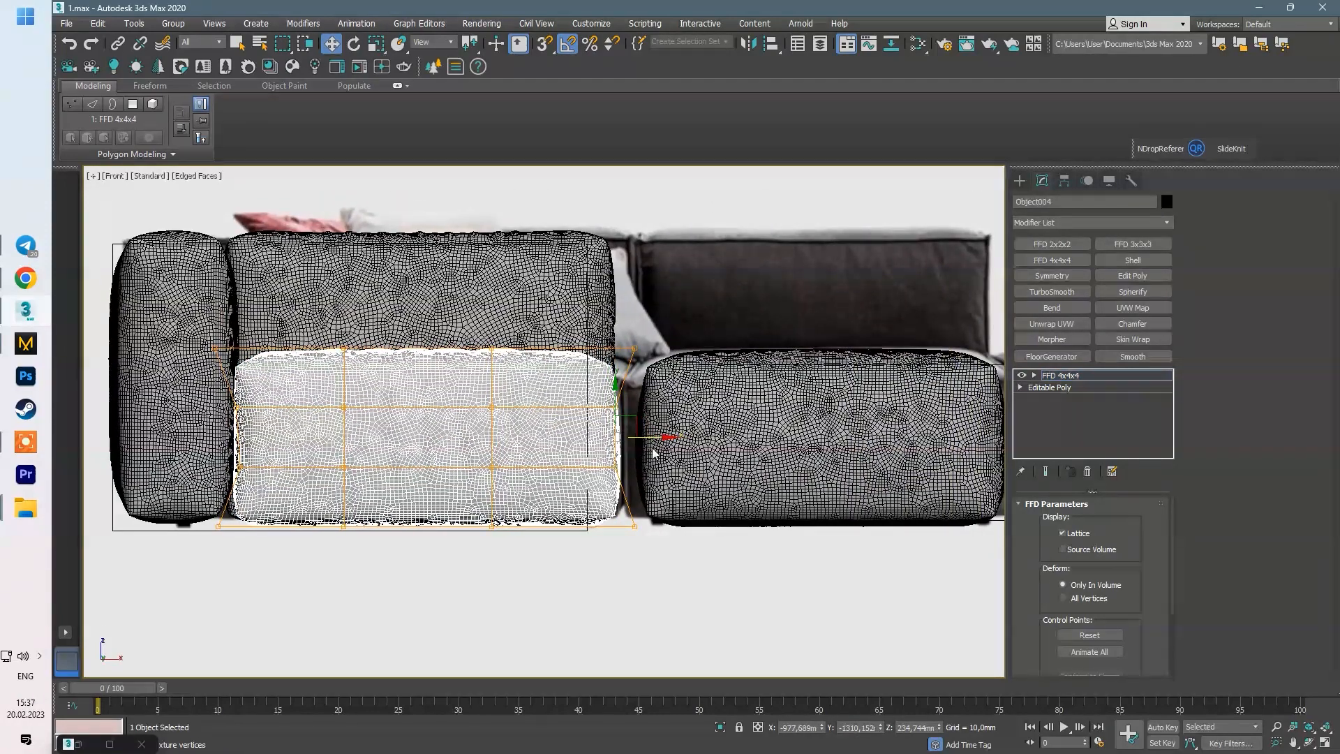
Step: Select the middle seat and move it along X until it sits against the corner seat
key("1")
key("alt+w")
middle_click(705, 475)
key("alt+w")
middle_click_drag(726, 489, 775, 391, "alt")
left_click(724, 436)
key("alt+w")
middle_click(775, 300)
key("alt+w")
left_click_drag(883, 450, 855, 450)
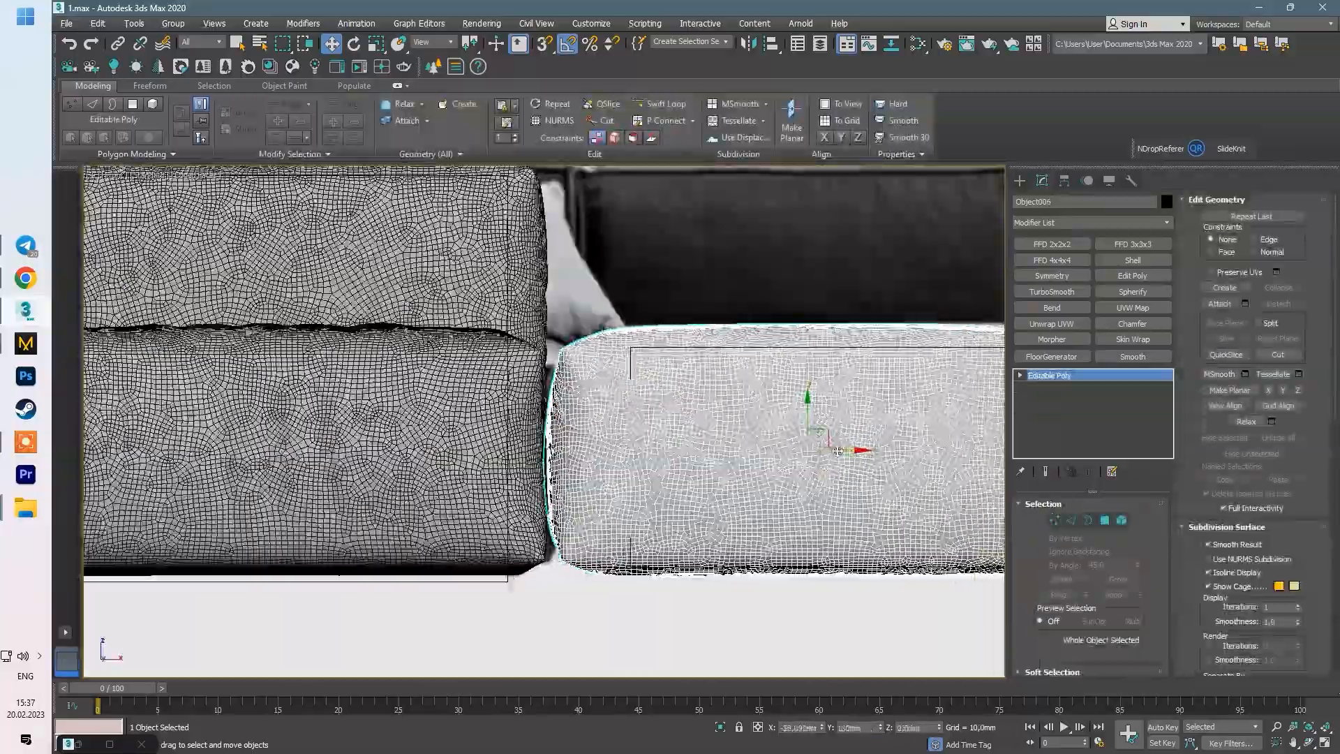
Step: Apply FFD 4x4x4 to the middle seat and adjust the central control points at both of its ends
left_click(1052, 260)
key("1")
left_click_drag(515, 396, 624, 501)
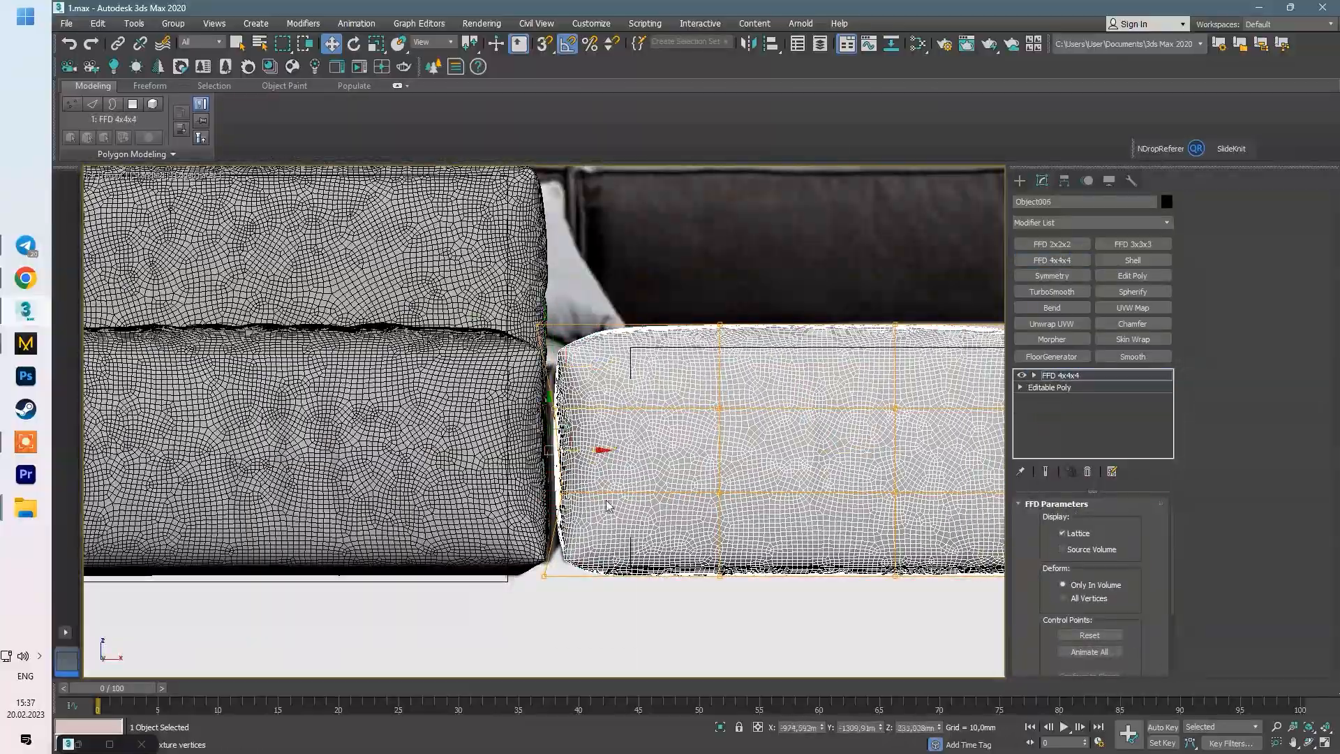
middle_click_drag(869, 424, 533, 437)
left_click_drag(687, 394, 782, 527)
left_click_drag(769, 462, 825, 464)
key("alt+w")
middle_click(813, 489)
key("alt+w")
key("1")
Step: Turn off the edge display and nudge the seat cushions and their FFD control points to tighten the gaps
middle_click_drag(803, 496, 705, 531, "alt")
left_click(662, 644)
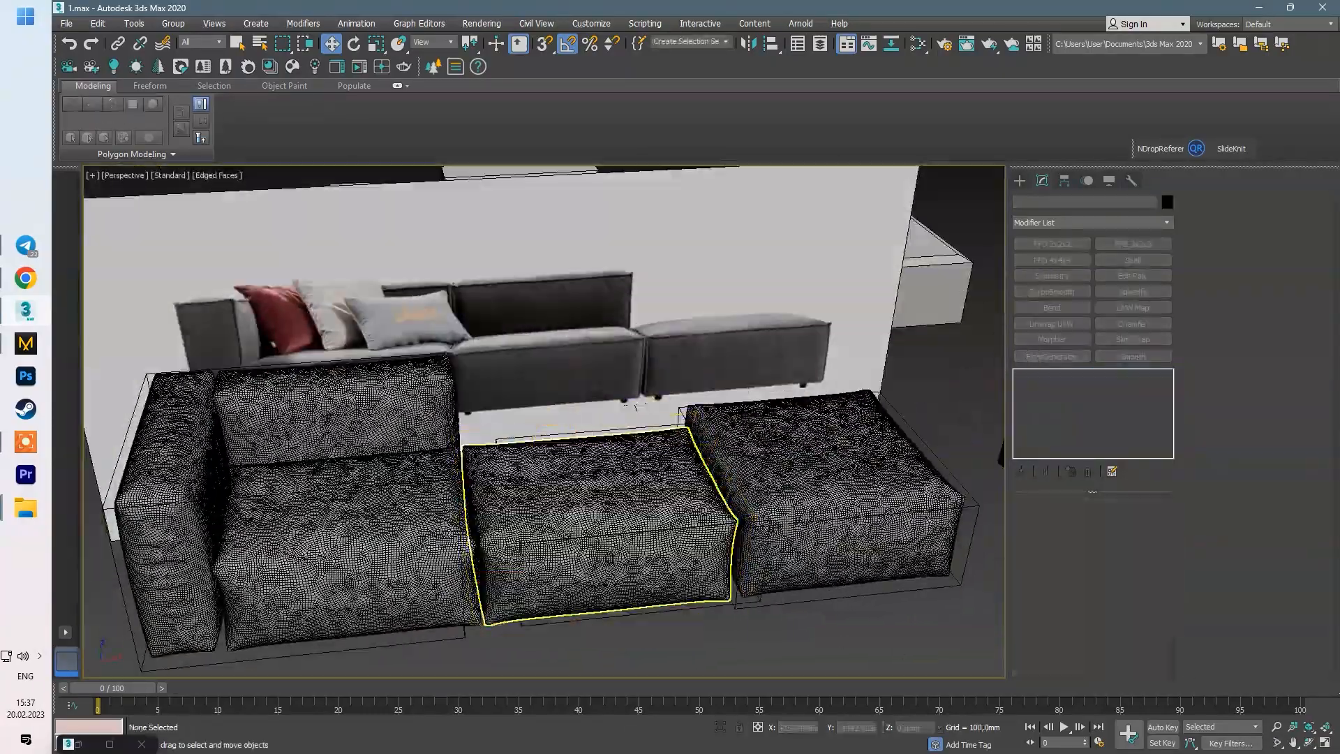
key("F4")
middle_click_drag(652, 589, 576, 559, "alt")
left_click_drag(703, 526, 694, 528)
middle_click_drag(694, 528, 604, 532, "alt")
key("1")
left_click(605, 532)
left_click_drag(645, 556, 655, 558)
middle_click_drag(654, 558, 541, 561, "alt")
key("f")
key("F4")
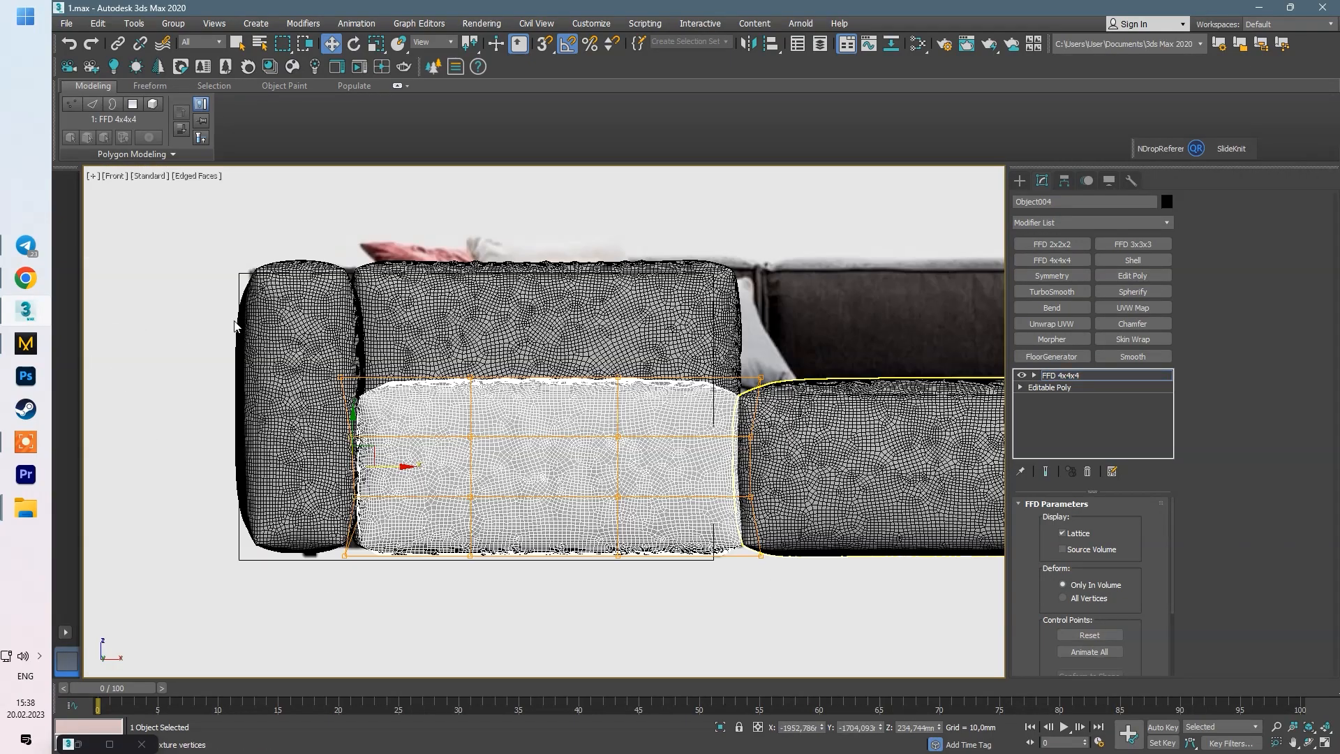
Step: Add an FFD 4x4x4 modifier to the armrest and nudge the backrest's lower control points toward the armrest
left_click(293, 433)
left_click(1051, 260)
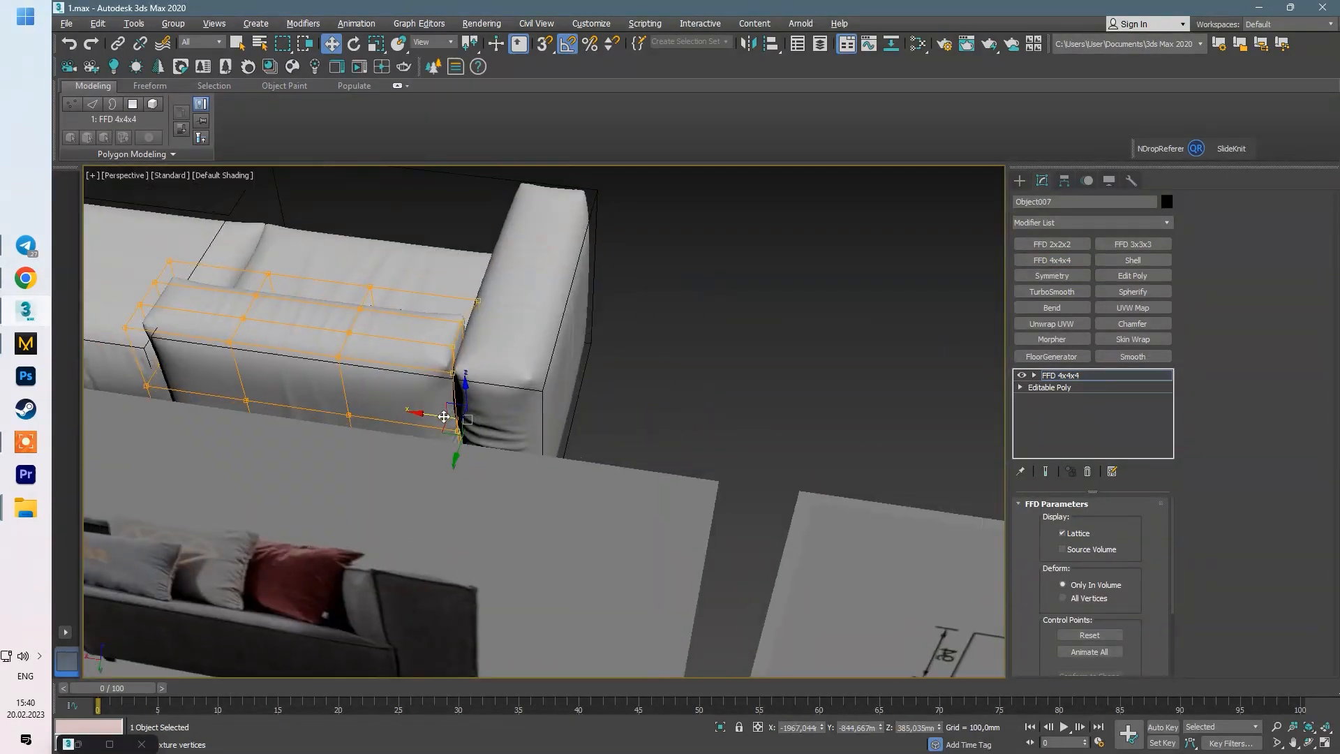
scroll(444, 416, "up", 5)
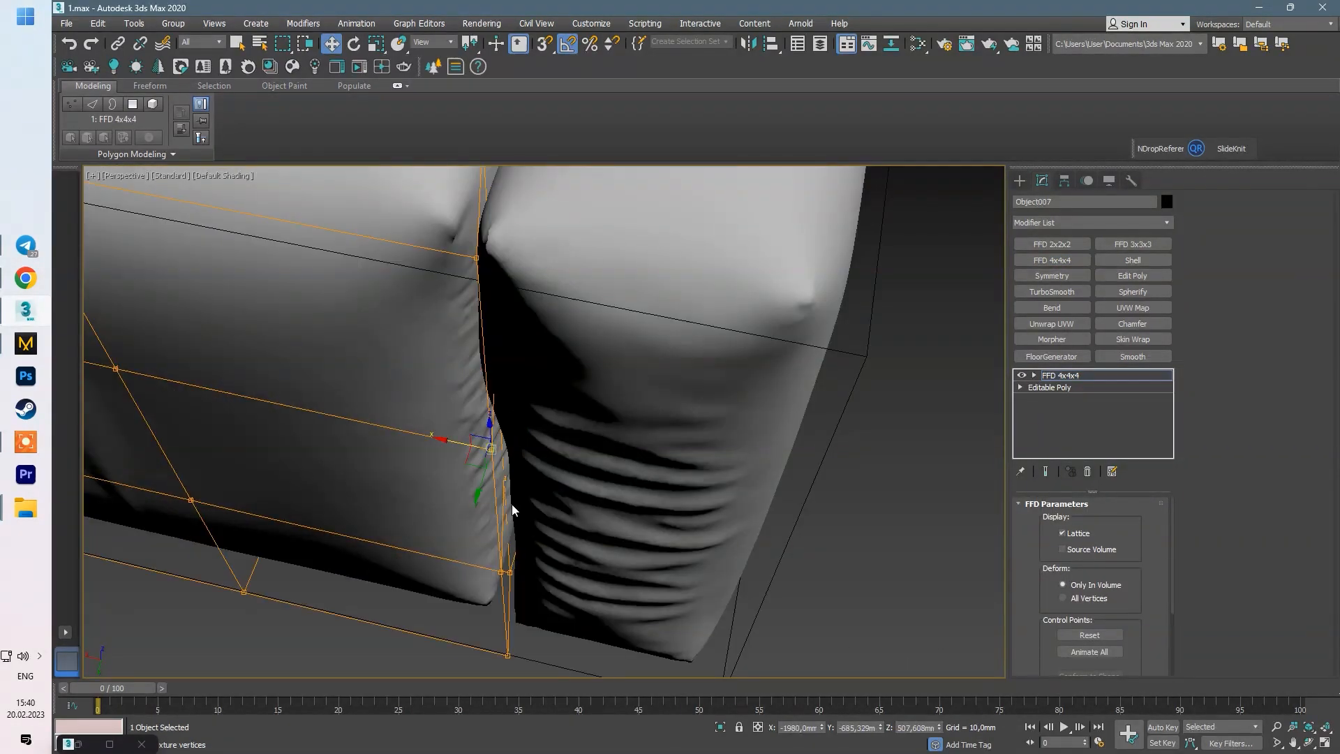
left_click_drag(477, 513, 483, 515)
middle_click_drag(483, 514, 500, 457, "alt")
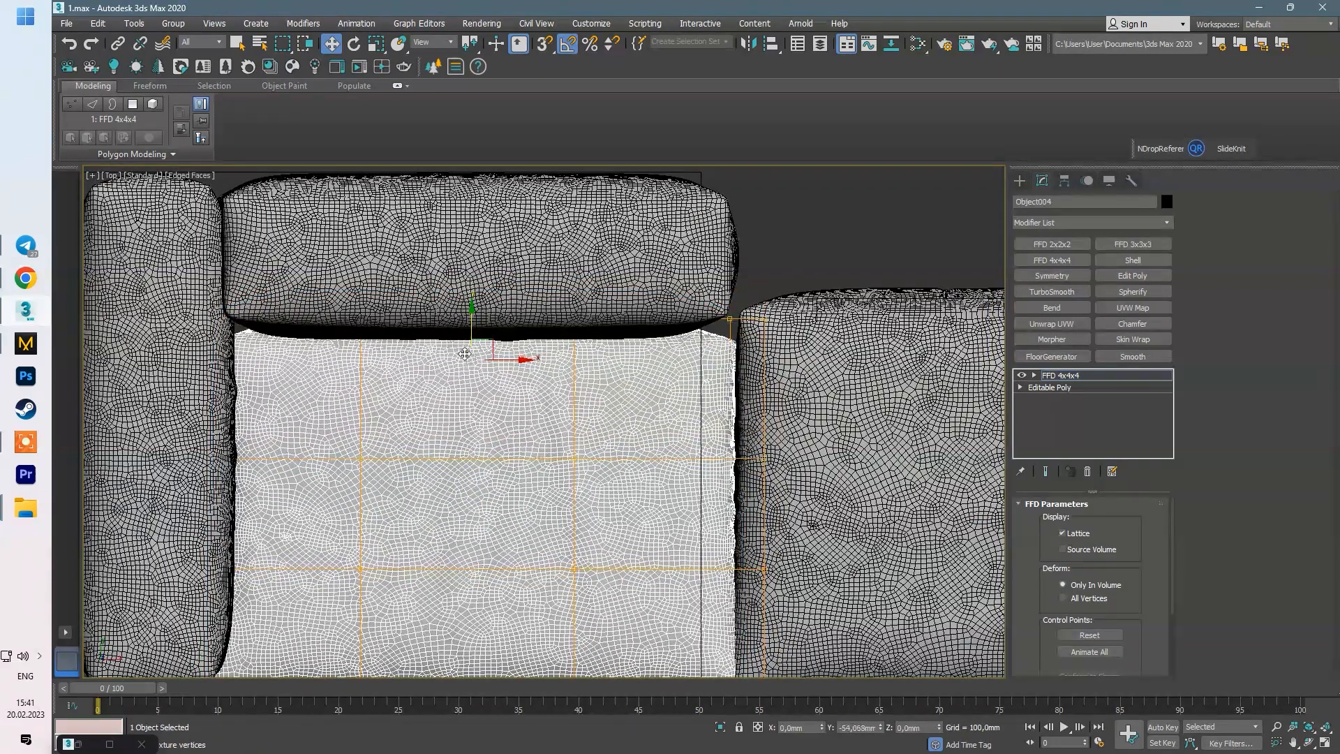
Step: Undo the last move of the corner seat's rear control points and leave control point editing
key("ctrl+z")
key("1")
left_click(481, 391)
key("1")
key("1")
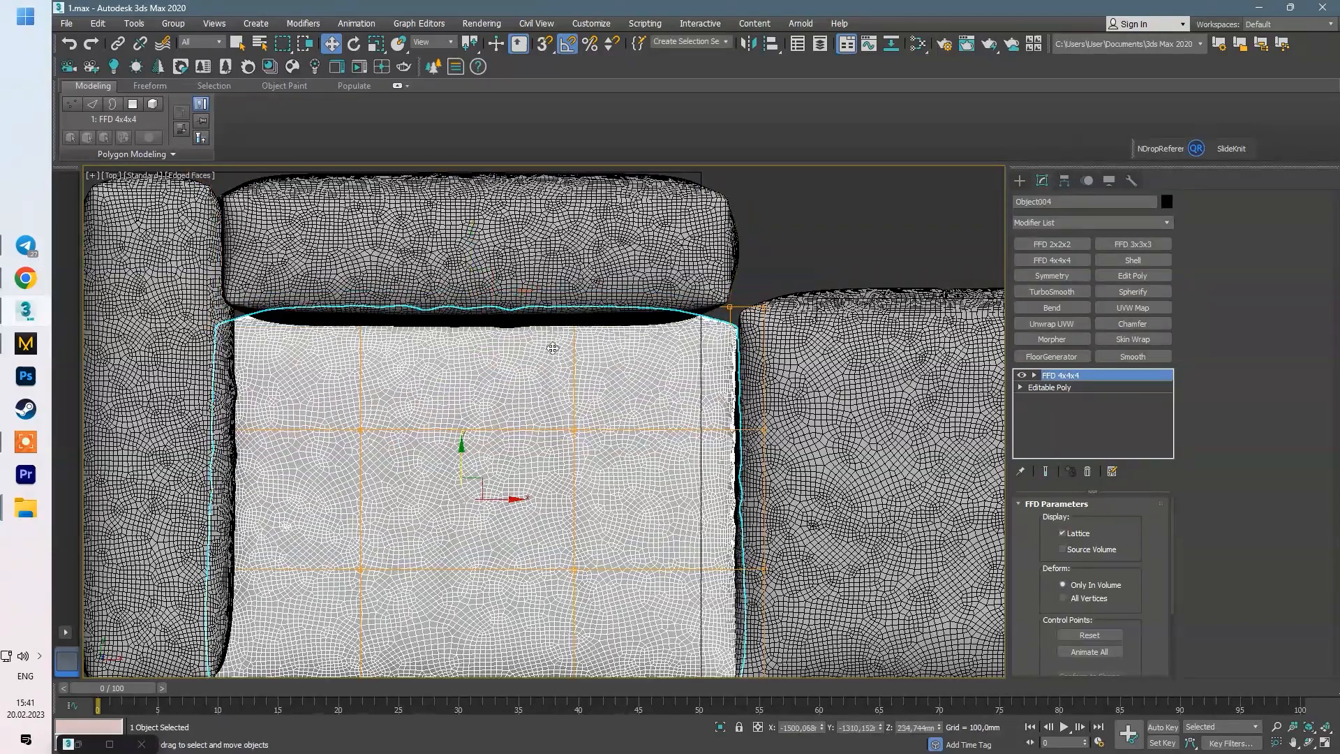
Step: Examine the joint between the corner seat and the middle seat up close in perspective
key("p")
middle_click_drag(580, 389, 642, 356, "alt")
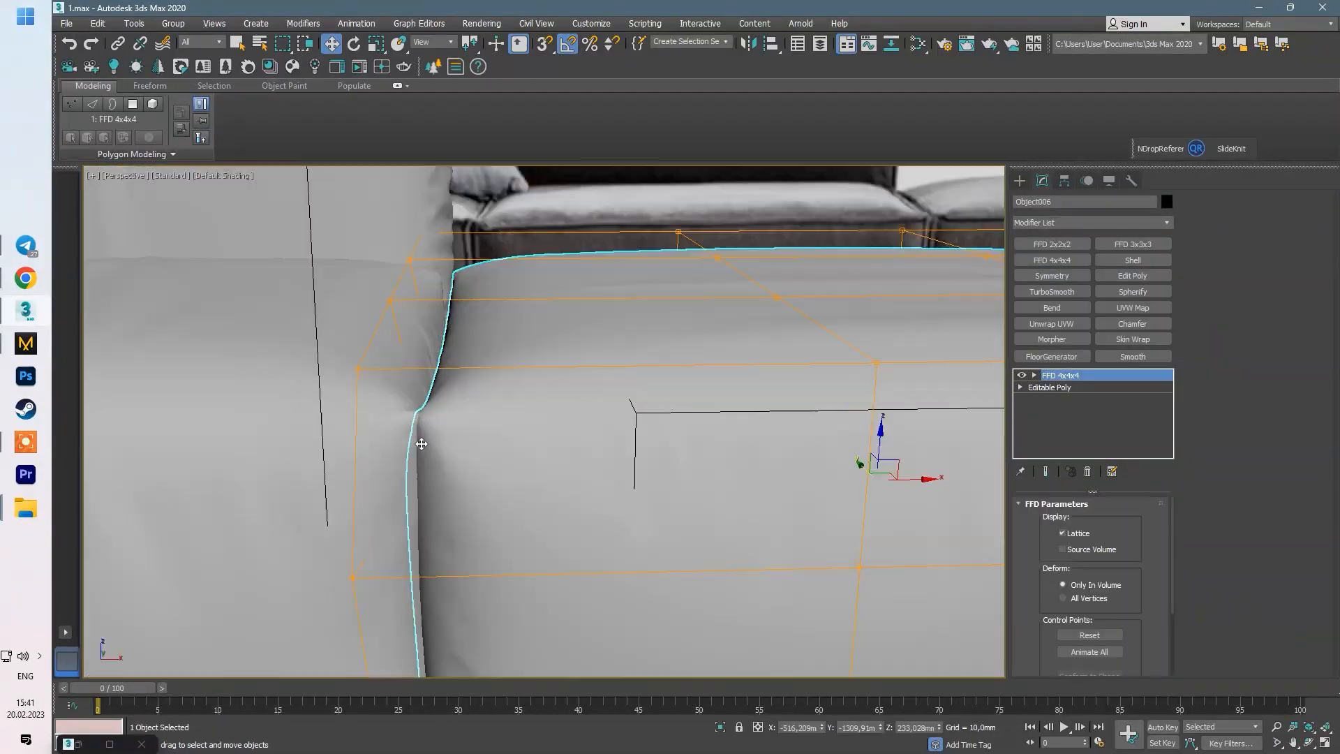
middle_click_drag(525, 476, 537, 310)
key("1")
left_click(588, 391)
key("1")
key("1")
scroll(580, 463, "down", 5)
Step: Clone the corner backrest cushion as one independent copy behind the middle seat
mouse_move(580, 464)
middle_mouse_down("alt")
mouse_move(658, 467)
mouse_move(721, 502)
mouse_move(628, 531)
middle_mouse_up("alt")
left_click(658, 467)
left_click(523, 374)
middle_click_drag(524, 374, 545, 377, "alt")
left_click_drag(459, 400, 662, 393, "shift")
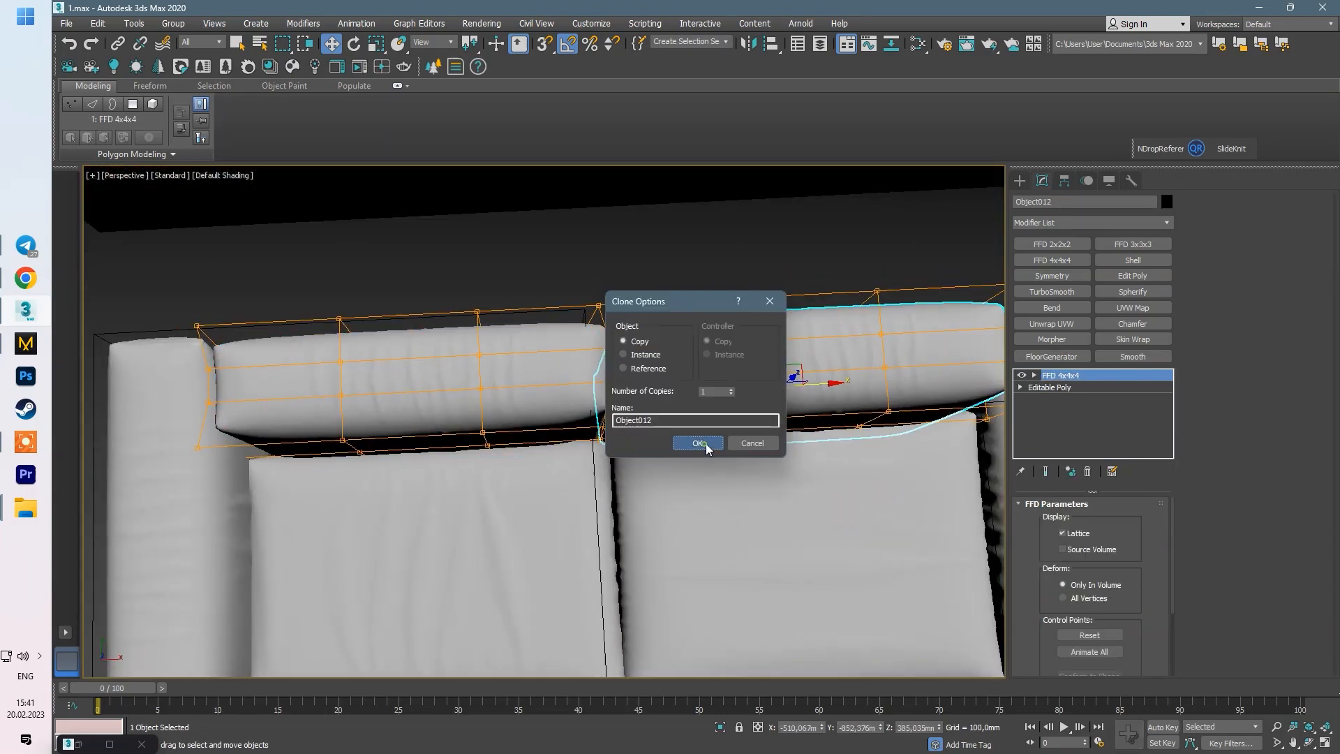
left_click(705, 448)
Step: Rotate the copied backrest cushion by 180° in the top view
middle_click_drag(705, 448, 467, 452, "alt")
key("t")
key("e")
left_click_drag(555, 412, 675, 412)
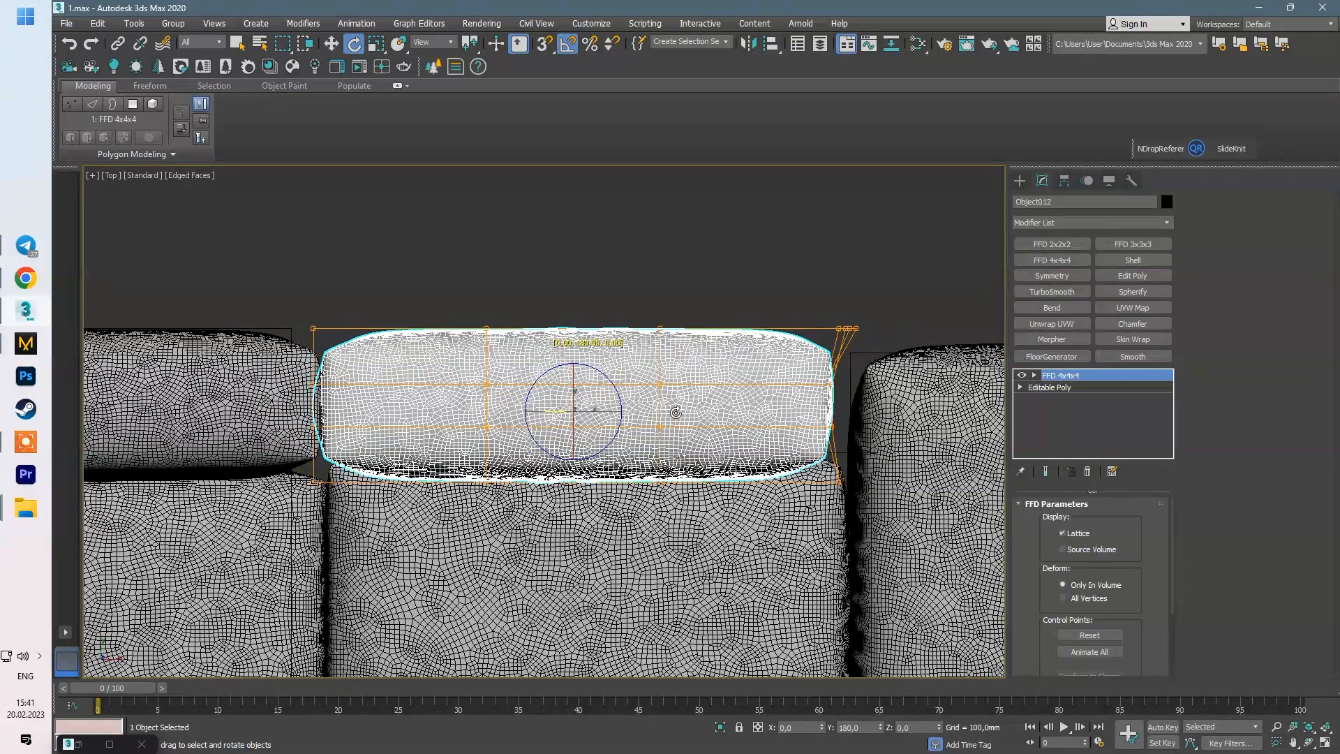
key("w")
key("p")
middle_click_drag(498, 351, 614, 366)
Step: Nudge the corner seat's FFD control points on the armrest side slightly toward the armrest to tighten that joint
left_click(307, 350)
key("f")
key("F4")
key("p")
mouse_move(352, 437)
middle_mouse_down("alt")
mouse_move(363, 482)
mouse_move(447, 434)
mouse_move(420, 525)
mouse_move(412, 517)
mouse_move(527, 551)
mouse_move(578, 547)
mouse_move(577, 573)
mouse_move(642, 559)
middle_mouse_up("alt")
key("1")
left_click(394, 552)
scroll(492, 541, "down", 8)
left_click(529, 547)
left_click(578, 548)
scroll(575, 550, "up", 7)
key("F3")
key("1")
scroll(502, 517, "up", 5)
left_click_drag(426, 418, 559, 573)
mouse_move(474, 513)
middle_mouse_down("alt")
mouse_move(517, 615)
mouse_move(466, 554)
middle_mouse_up("alt")
key("F3")
left_click_drag(507, 520, 499, 520)
mouse_move(499, 520)
middle_mouse_down("alt")
mouse_move(529, 476)
mouse_move(517, 471)
middle_mouse_up("alt")
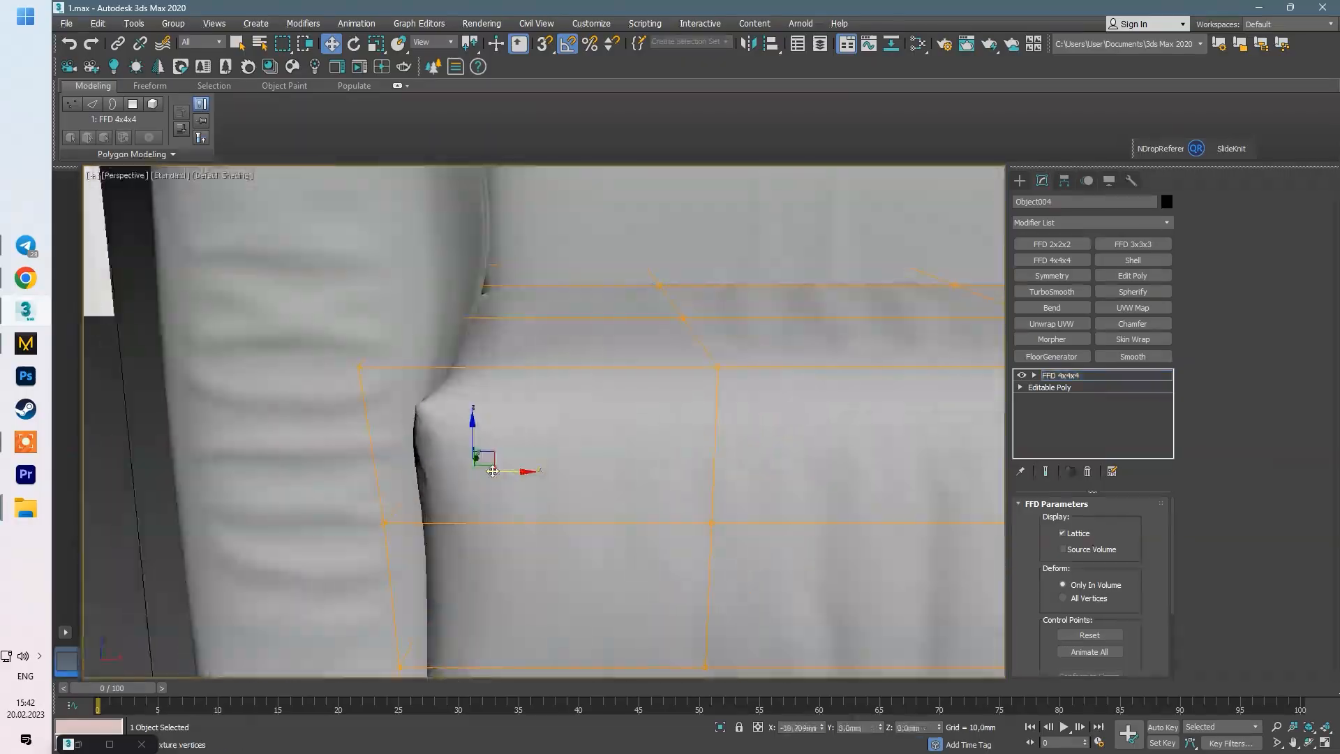
left_click_drag(517, 470, 511, 470)
key("1")
Step: Clone the armrest as one independent copy standing beside the sofa, with an Edit Poly modifier on it
scroll(617, 477, "down", 4)
scroll(617, 477, "down", 4)
middle_click_drag(617, 478, 731, 497, "alt")
left_click(731, 498)
scroll(732, 498, "down", 6)
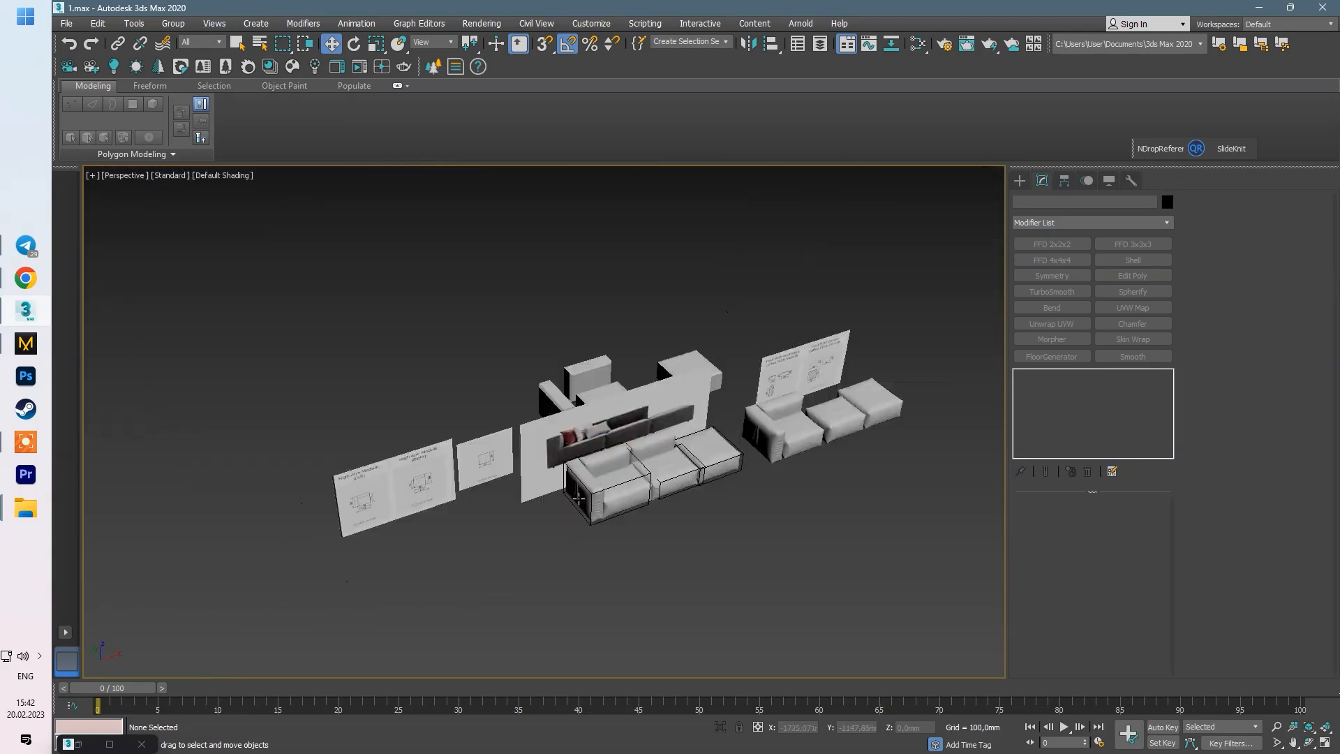
scroll(656, 454, "up", 6)
left_click(663, 451)
left_click(433, 482)
mouse_move(503, 489)
middle_mouse_down("alt")
mouse_move(448, 469)
mouse_move(505, 514)
middle_mouse_up("alt")
key("f")
scroll(793, 368, "up", 5)
key("p")
scroll(506, 515, "down", 6)
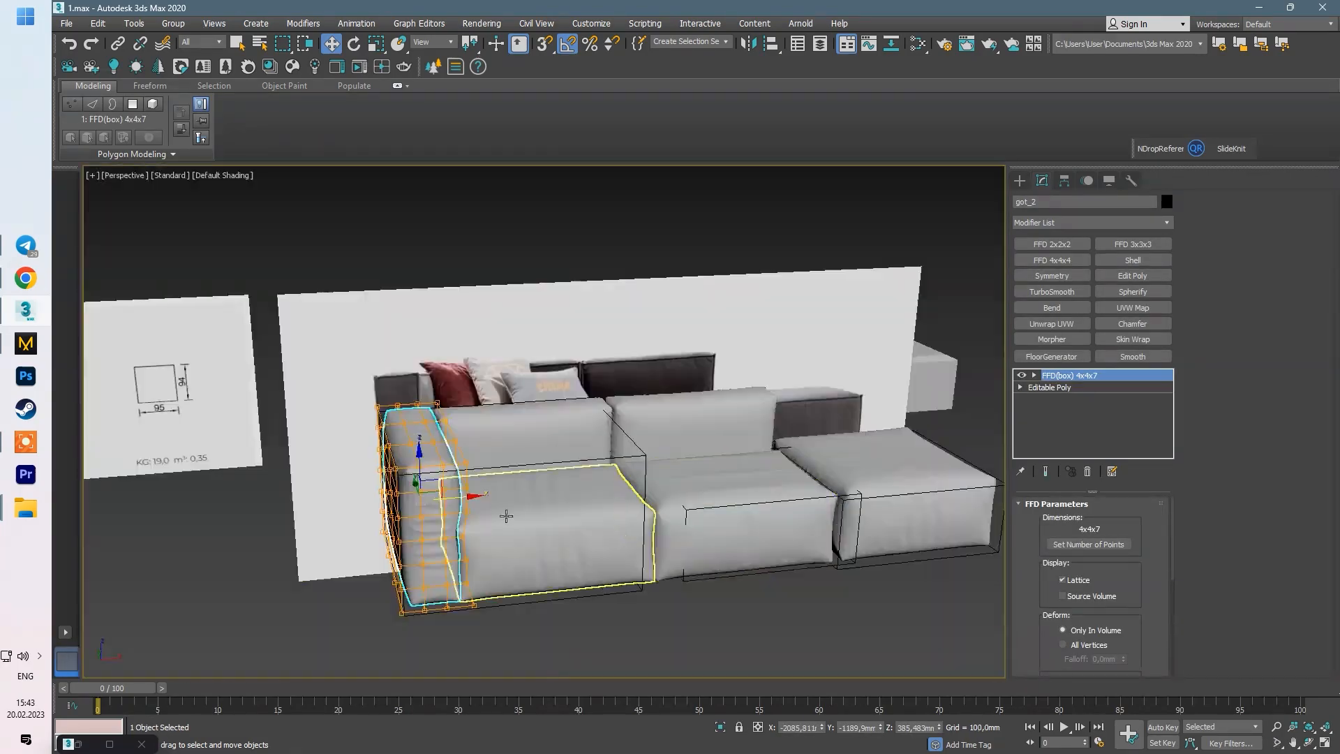
scroll(505, 514, "up", 5)
left_click(1132, 275)
scroll(473, 509, "down", 4)
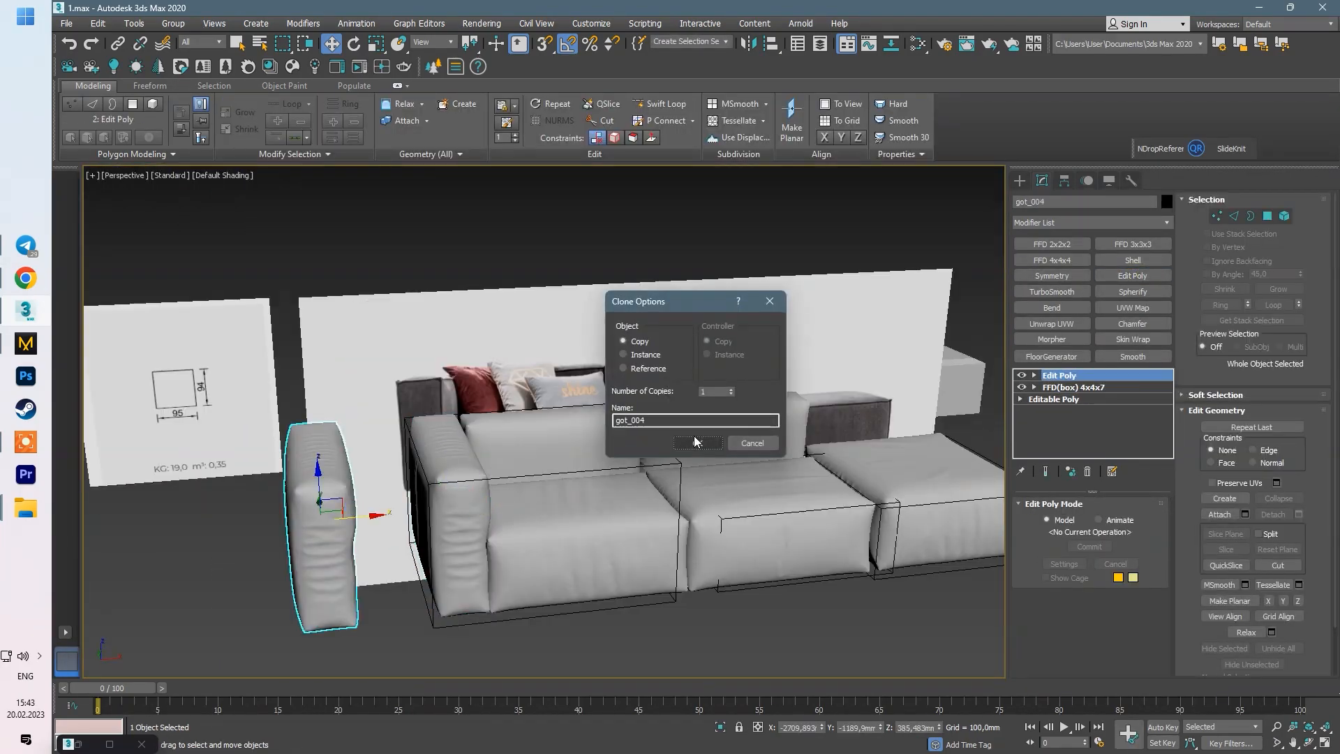
left_click(696, 443)
Step: Extrude the seam edges of the armrest copy and chamfer them by 8.537 mm with 1 segment
middle_click_drag(446, 481, 530, 499, "alt")
scroll(349, 453, "up", 6)
key("2")
scroll(447, 447, "down", 4)
key("F4")
scroll(483, 423, "up", 5)
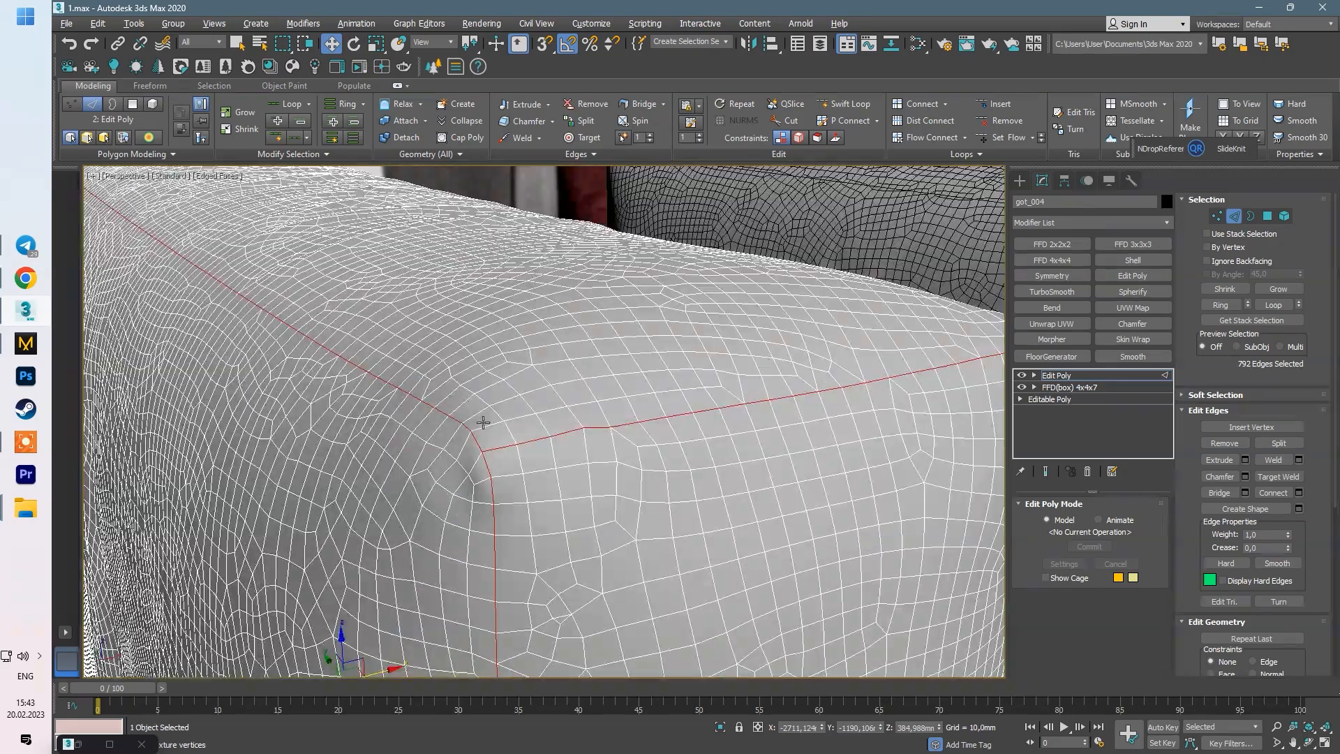
scroll(483, 422, "up", 2)
scroll(1242, 460, "down", 1)
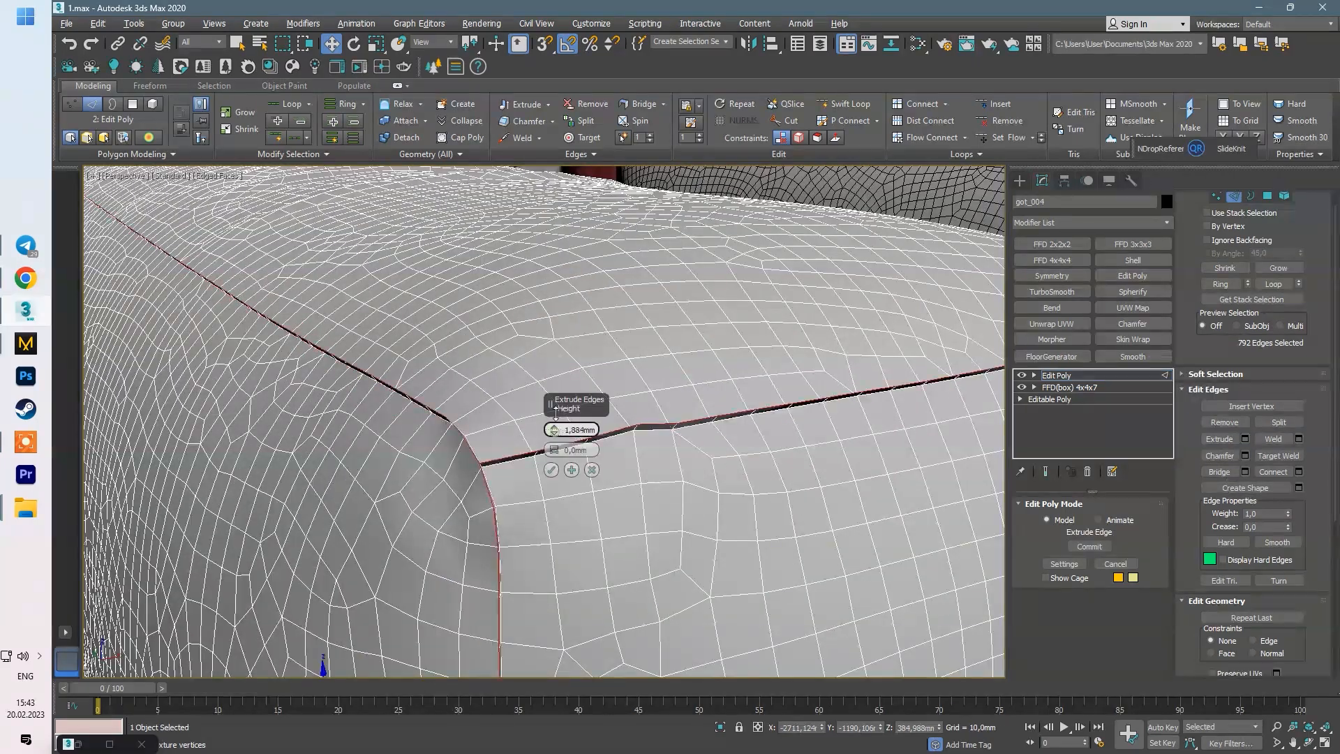
left_click_drag(556, 413, 556, 377)
scroll(556, 440, "down", 6)
middle_click_drag(727, 385, 789, 380, "alt")
scroll(554, 440, "up", 2)
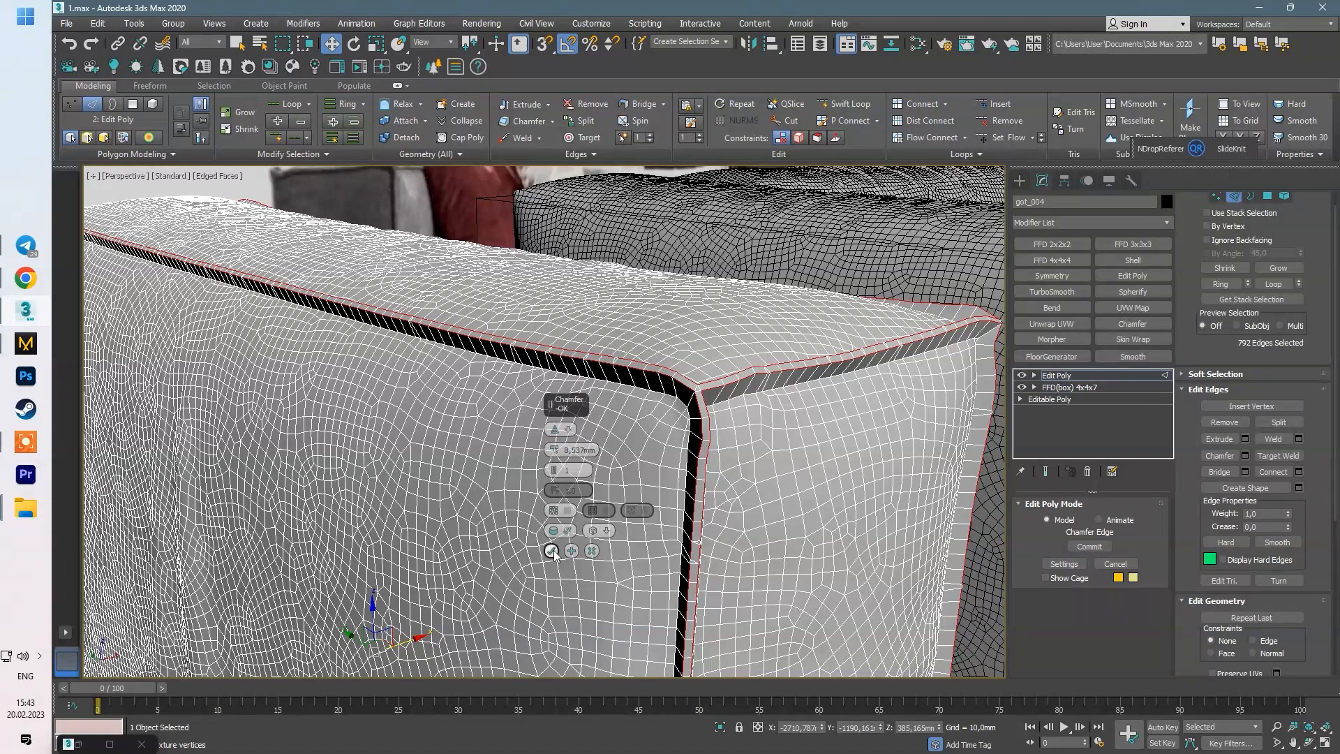
Step: Try a TurboSmooth modifier on the armrest copy and inspect its seam with and without edge display
left_click(1052, 292)
key("F4")
scroll(730, 402, "down", 6)
scroll(619, 401, "up", 5)
middle_click_drag(730, 403, 767, 381, "alt")
scroll(619, 401, "down", 4)
scroll(664, 425, "down", 3)
scroll(727, 436, "up", 8)
scroll(766, 381, "up", 2)
scroll(767, 381, "down", 2)
key("F4")
Step: Undo the TurboSmooth trial on the armrest copy
left_click(1082, 561)
key("ctrl+z")
key("ctrl+z")
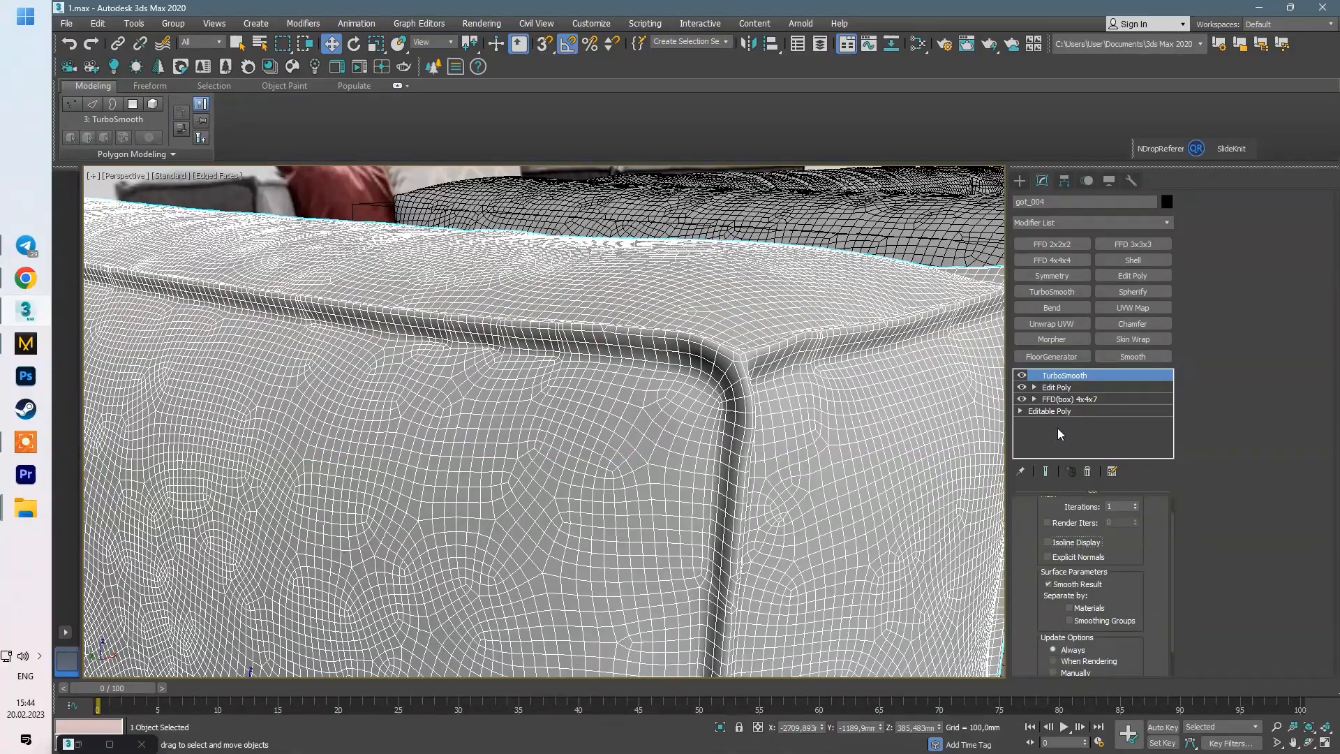
Step: Select the edge loops bordering the chamfered seam strips around the sides of the armrest copy
scroll(728, 415, "up", 4)
key("2")
double_click(700, 402)
scroll(679, 418, "down", 10)
middle_click_drag(679, 419, 541, 450, "alt")
scroll(637, 431, "up", 8)
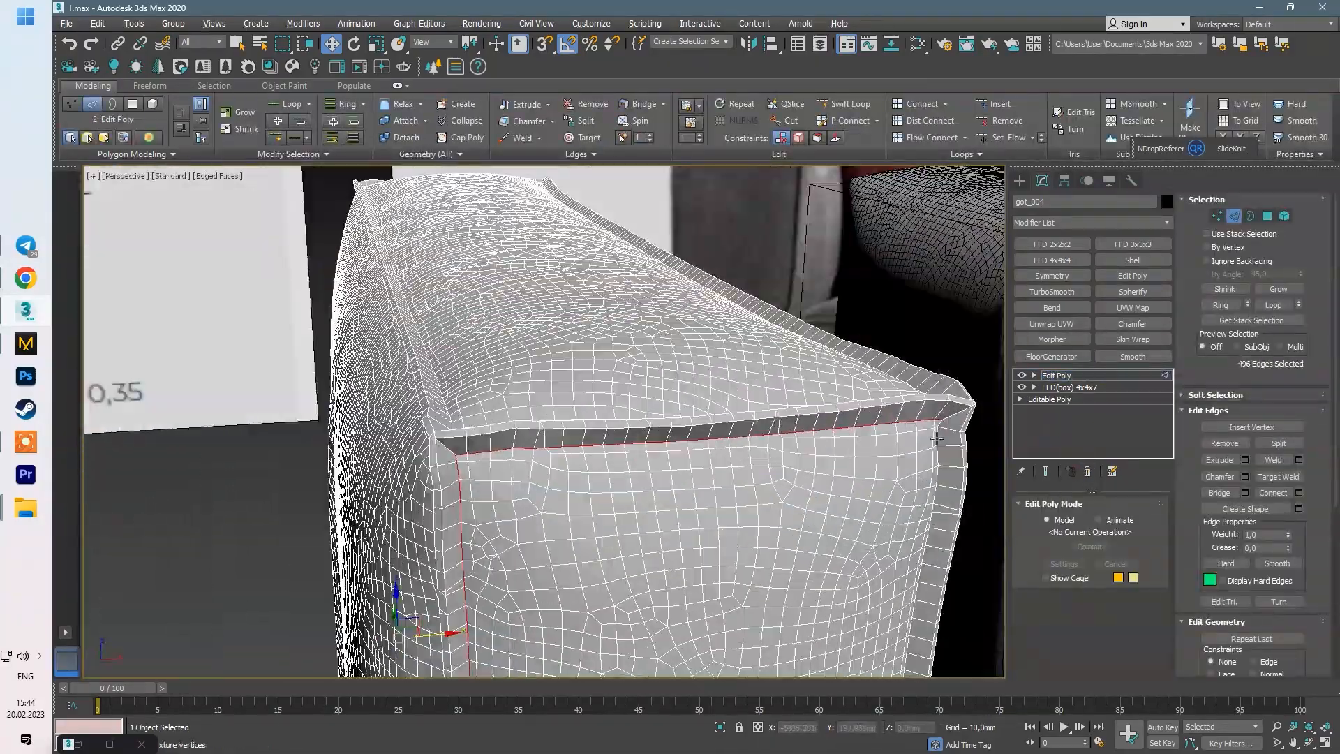
double_click(935, 454, "ctrl")
middle_click_drag(935, 454, 914, 523, "alt")
double_click(409, 427, "ctrl")
middle_click_drag(409, 427, 605, 558, "alt")
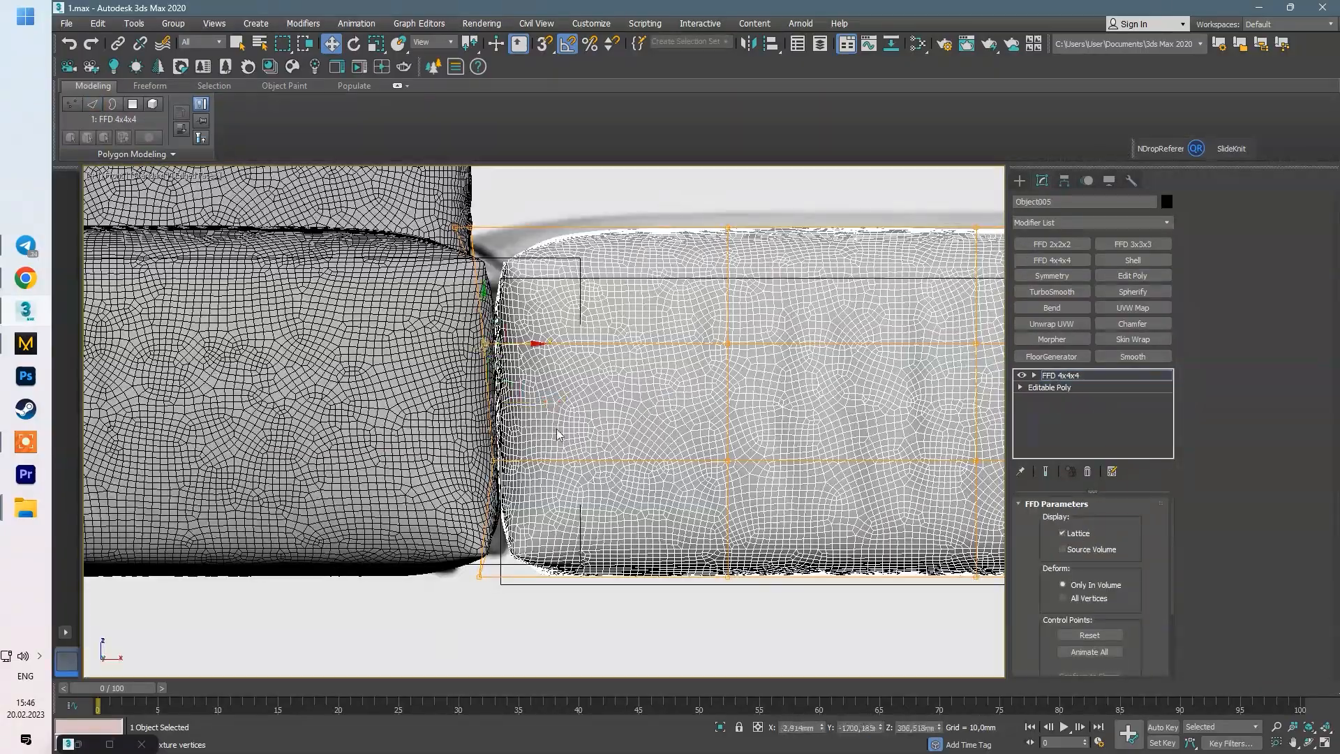
Step: Nudge the middle seat's FFD control points along its joint with the end seat in the front view
key("p")
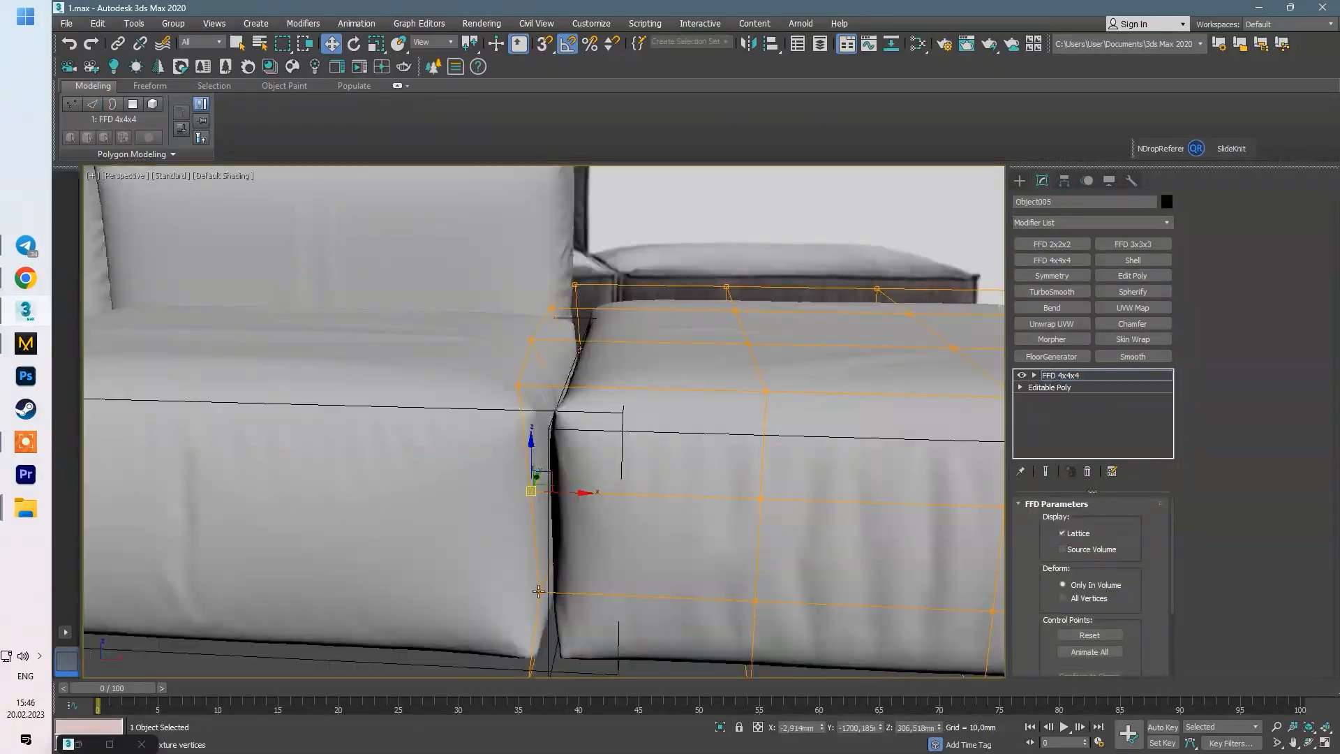
middle_click_drag(635, 579, 622, 536, "alt")
key("1")
scroll(565, 463, "down", 4)
middle_click_drag(566, 463, 544, 569)
left_click(513, 540)
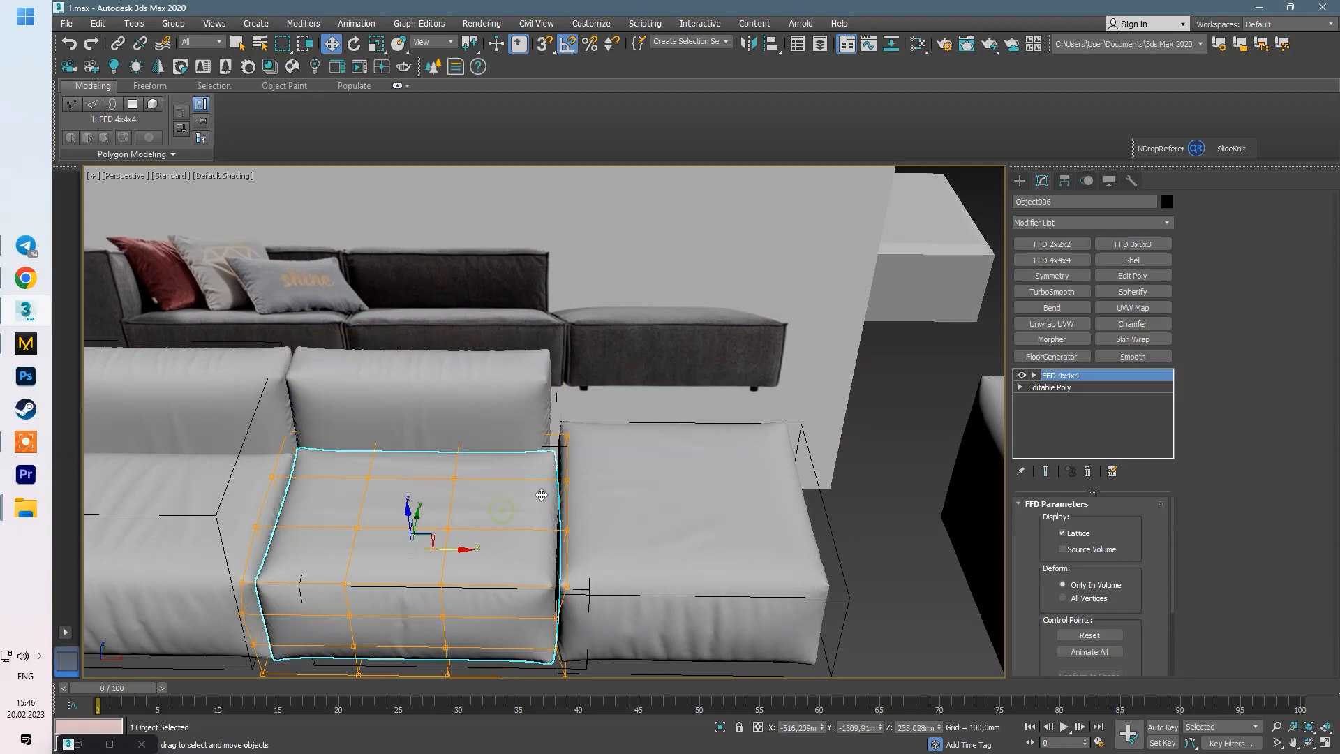
key("f")
scroll(535, 419, "up", 4)
key("1")
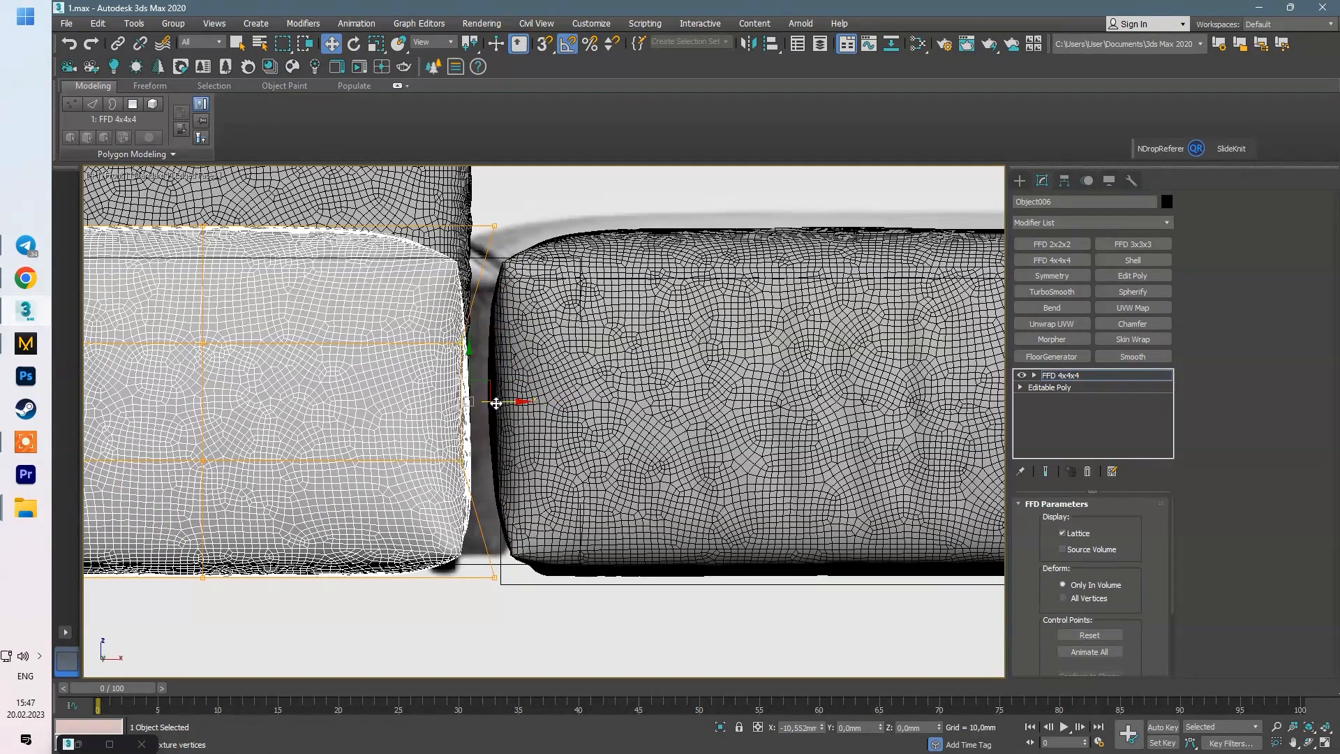
left_click_drag(552, 225, 559, 225)
key("1")
Step: Move the end seat closer to the middle seat and check their joint in perspective
left_click(789, 369)
left_click_drag(897, 402, 872, 402)
key("p")
scroll(634, 488, "up", 3)
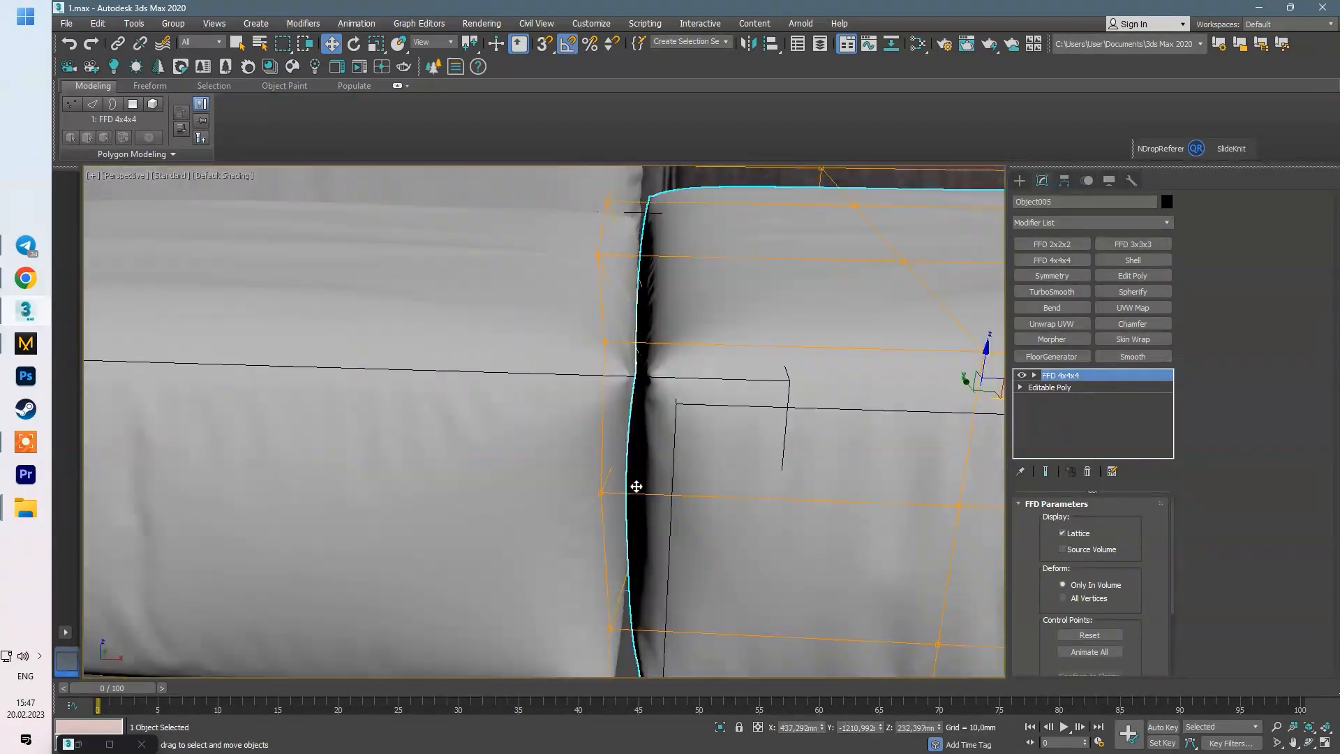
middle_click_drag(634, 488, 585, 465, "alt")
left_click(584, 465)
middle_click_drag(674, 523, 728, 632, "alt")
scroll(692, 460, "down", 5)
Step: Shift the end seat's rear row of FFD control points slightly backward in the top view
key("1")
left_click(729, 632)
scroll(698, 632, "up", 3)
left_click(576, 620)
key("t")
middle_click_drag(576, 621, 572, 564)
key("1")
left_click_drag(335, 314, 823, 398)
left_click_drag(580, 338, 580, 331)
Step: Adjust the end seat's rear corner control points beside the middle seat in perspective and leave control point editing
key("p")
middle_click_drag(302, 356, 663, 524, "alt")
left_click_drag(664, 525, 614, 671)
middle_click_drag(614, 672, 743, 652, "alt")
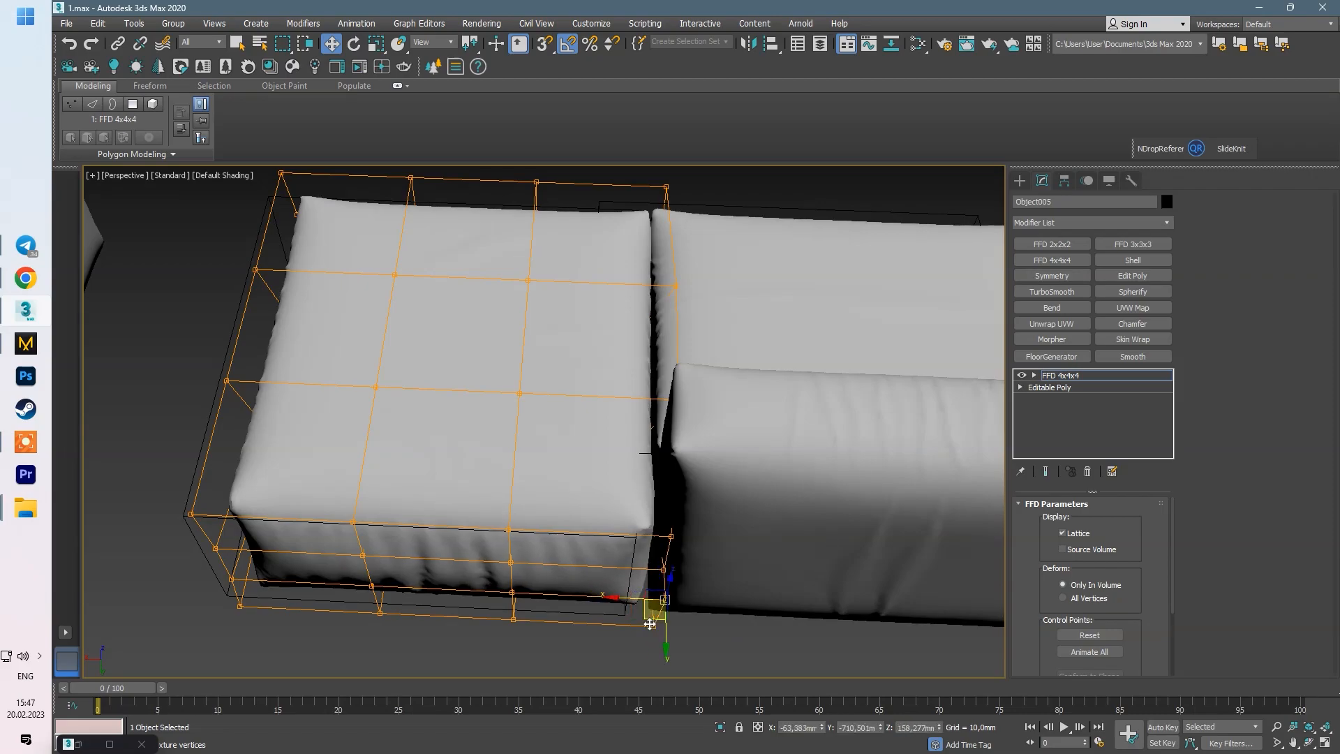
middle_click_drag(664, 635, 628, 590, "alt")
scroll(618, 434, "down", 5)
key("1")
Step: Adjust the rear FFD control points of the middle seat and the corner seat along their backrests in the top view
left_click(500, 610)
left_click(568, 494)
key("t")
scroll(557, 531, "up", 5)
middle_click_drag(377, 502, 865, 428)
left_click(524, 377)
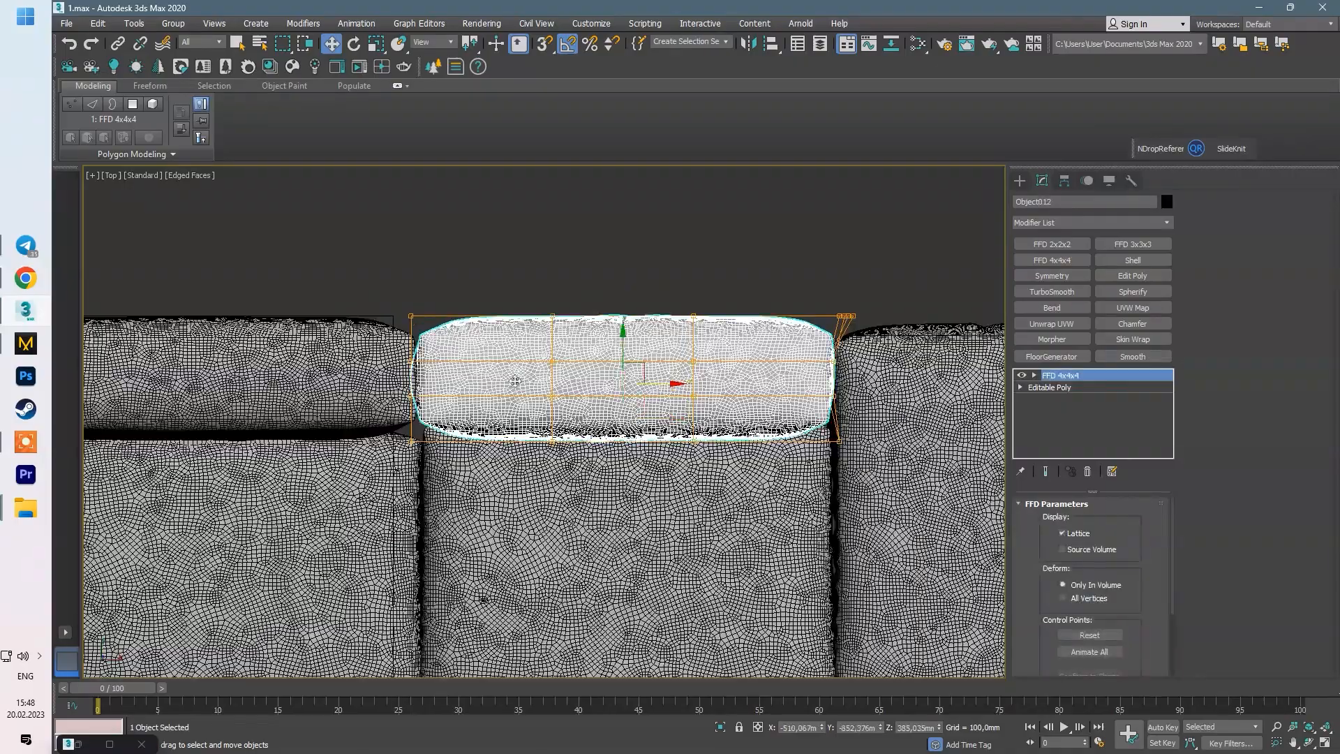
left_click(511, 472)
key("1")
middle_click_drag(511, 472, 443, 393)
middle_click_drag(393, 356, 515, 384)
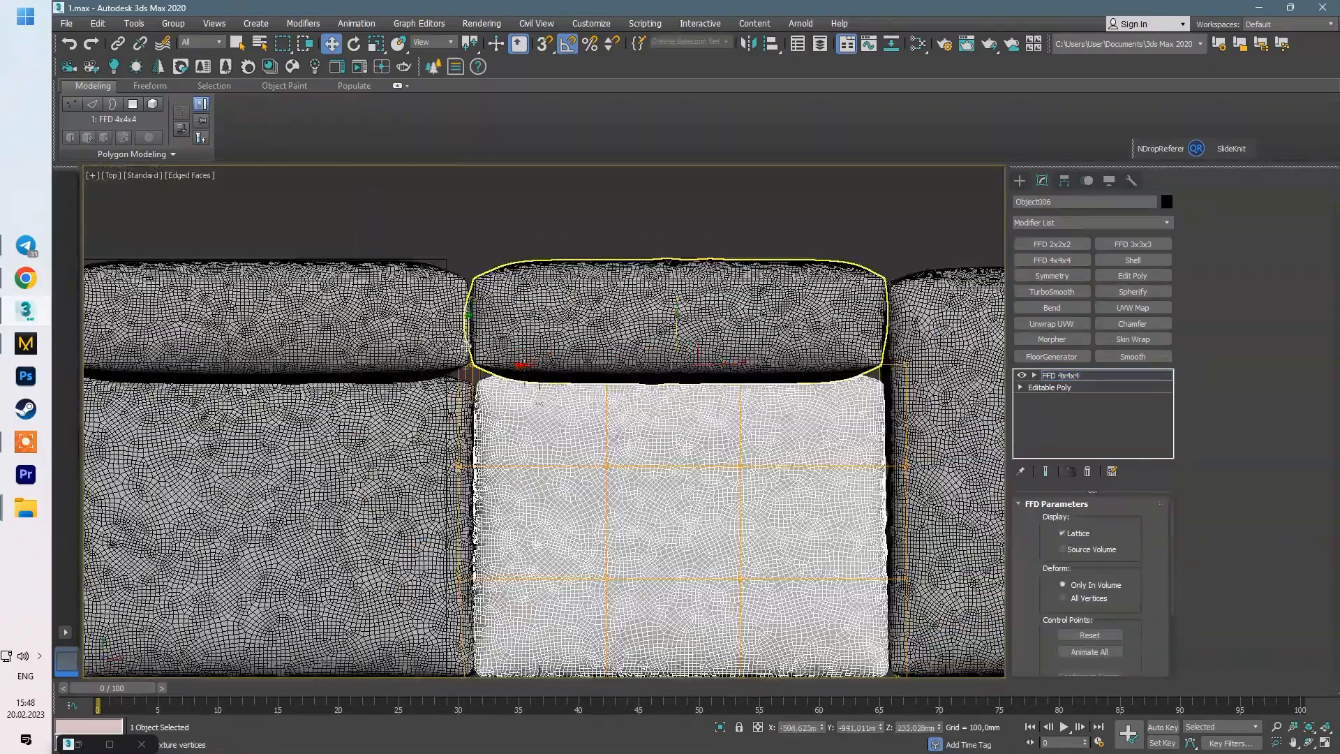
left_click(450, 342)
middle_click_drag(487, 332, 706, 361)
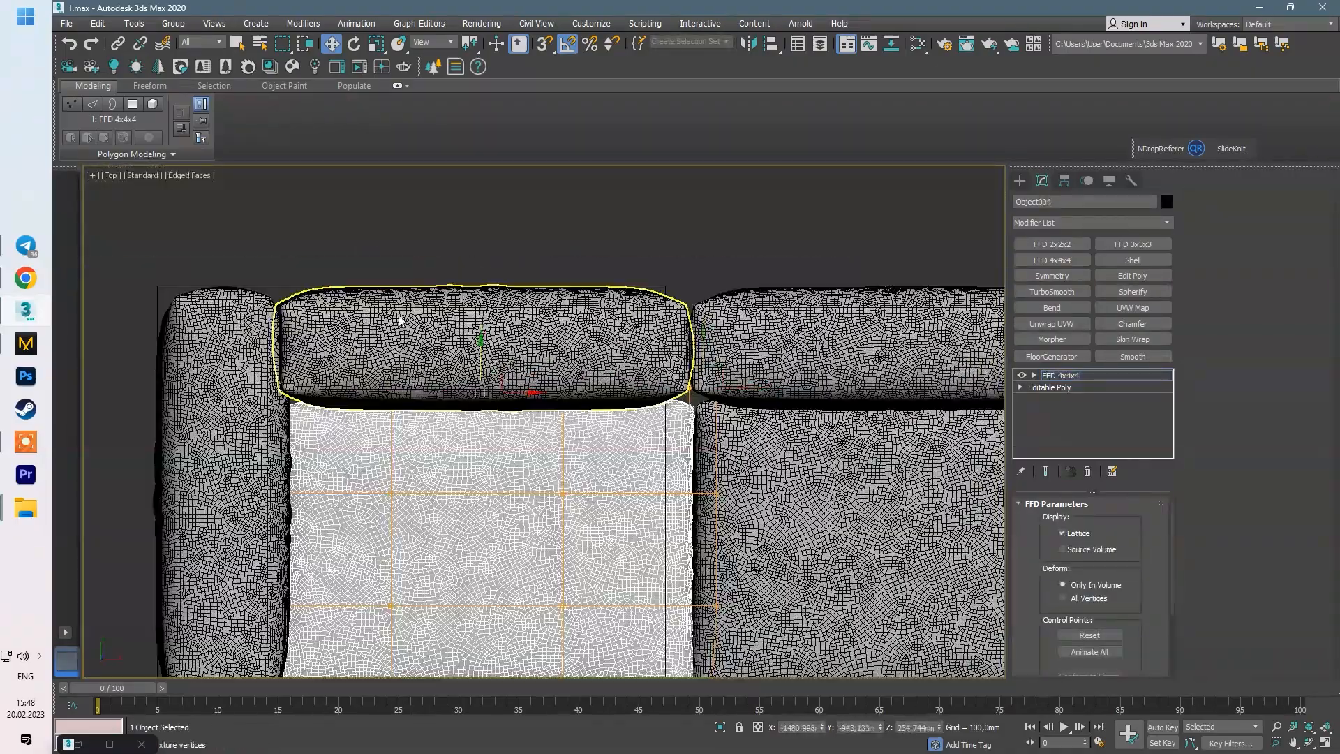
Step: Nudge the corner backrest's lower FFD control points to fit it against the seat cushion
left_click(596, 392)
key("p")
scroll(505, 475, "down", 5)
key("F3")
middle_click_drag(610, 479, 538, 412, "alt")
scroll(713, 380, "up", 4)
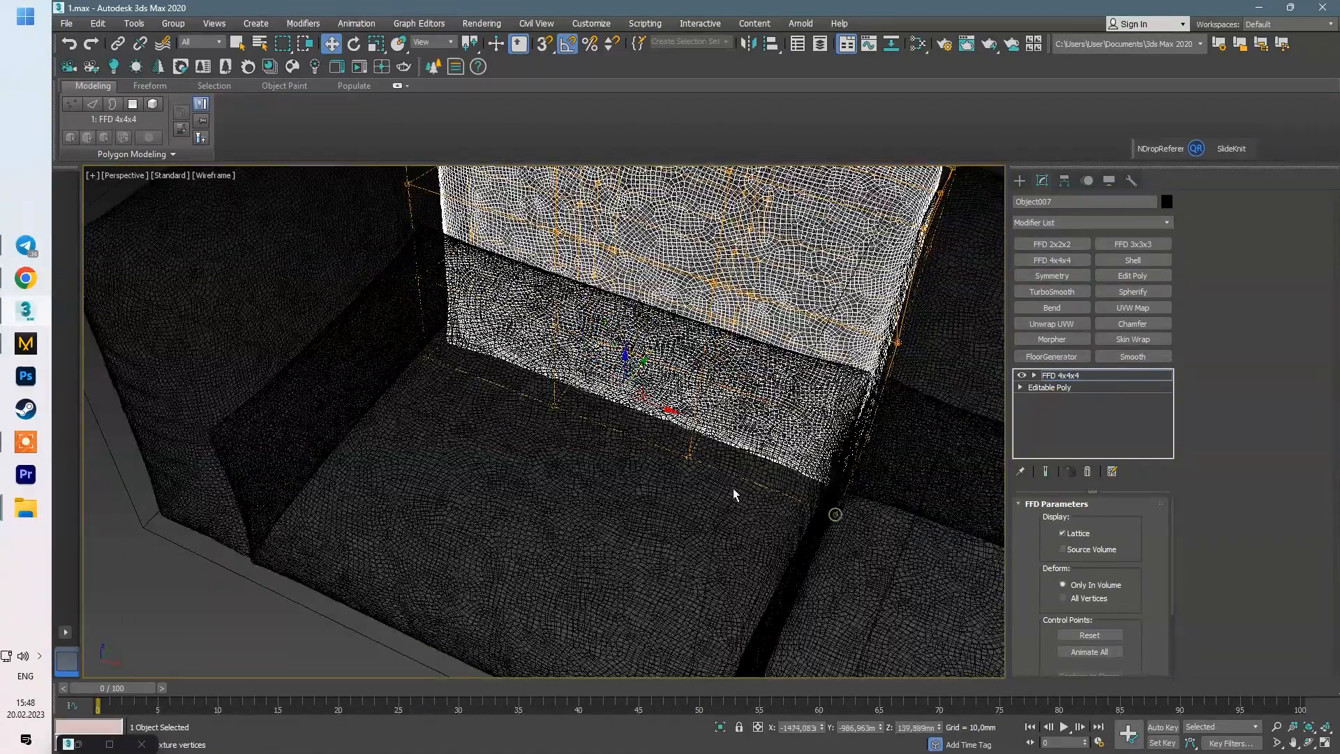
key("F3")
middle_click_drag(818, 509, 674, 370, "alt")
left_click_drag(582, 375, 583, 378)
Step: Nudge the middle backrest's lower FFD control points beside the corner backrest, leave control point editing and deselect it
middle_click_drag(789, 425, 858, 535, "alt")
scroll(568, 380, "down", 4)
left_click(712, 390)
key("F3")
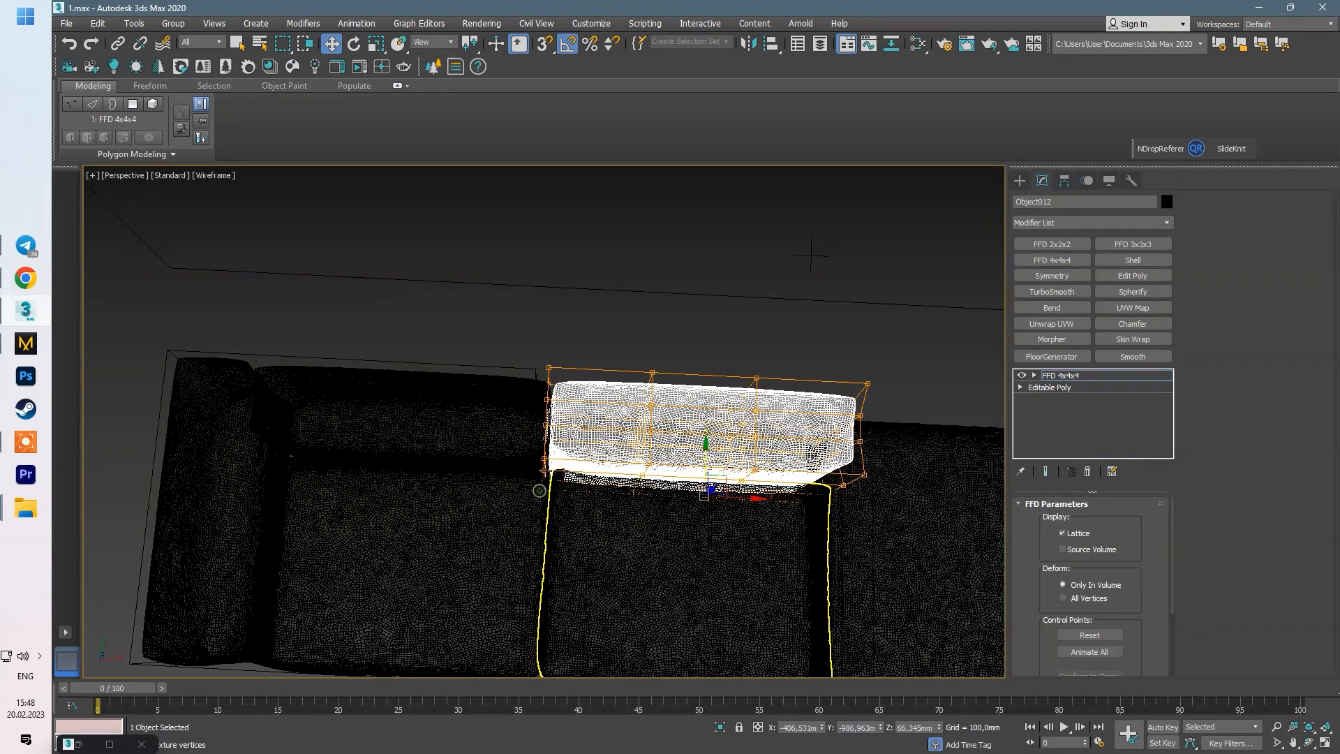
key("F3")
middle_click_drag(839, 489, 737, 467, "alt")
scroll(737, 467, "up", 5)
left_click_drag(737, 466, 732, 469)
scroll(737, 469, "down", 4)
middle_click_drag(737, 469, 722, 504, "alt")
left_click(722, 504)
key("t")
key("1")
key("p")
mouse_move(488, 380)
middle_mouse_down("alt")
mouse_move(740, 447)
mouse_move(698, 408)
mouse_move(577, 508)
mouse_move(702, 545)
mouse_move(730, 588)
middle_mouse_up("alt")
scroll(711, 446, "down", 5)
key("F3")
key("F3")
scroll(701, 544, "down", 5)
key("1")
left_click(733, 587)
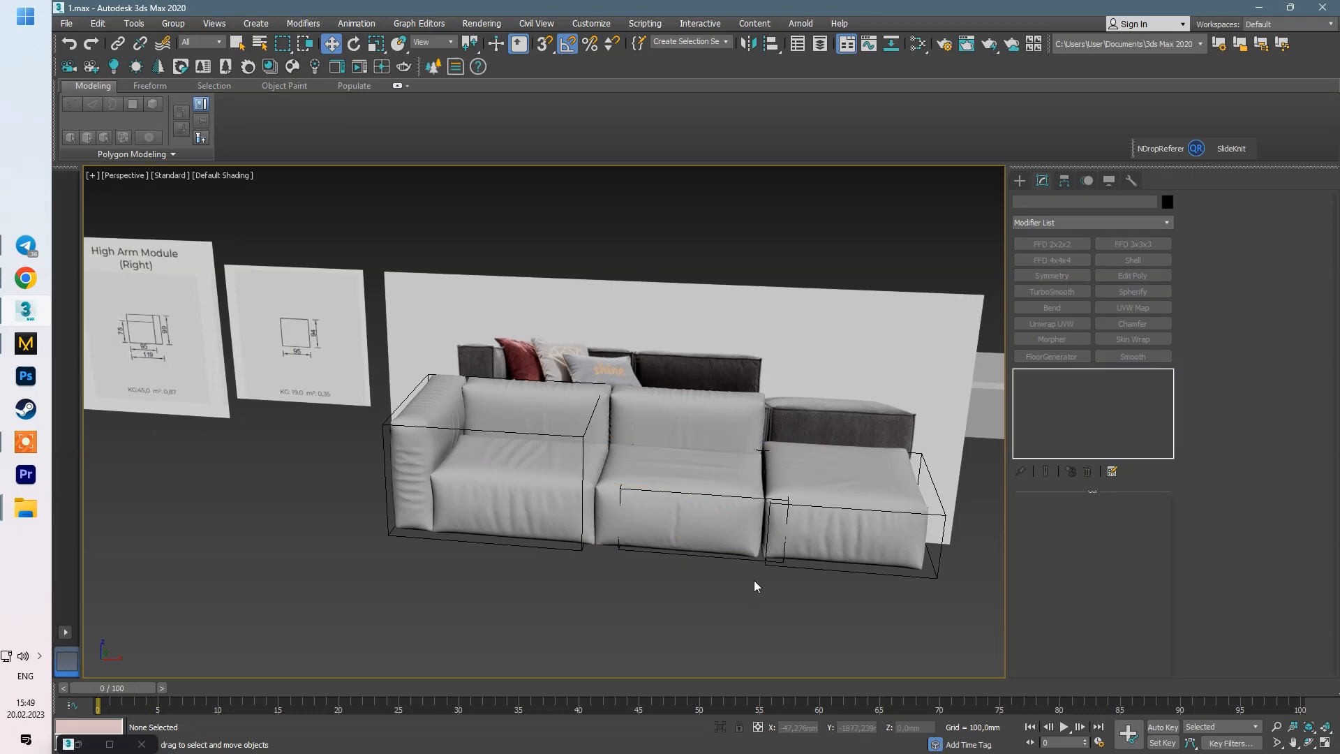
Step: Move the middle seat's lower front corner FFD control points about 17 mm along X toward the end seat
left_click(420, 455)
scroll(784, 480, "down", 3)
middle_click_drag(691, 447, 648, 531, "alt")
scroll(788, 503, "up", 8)
left_click(788, 503)
scroll(789, 503, "down", 3)
key("1")
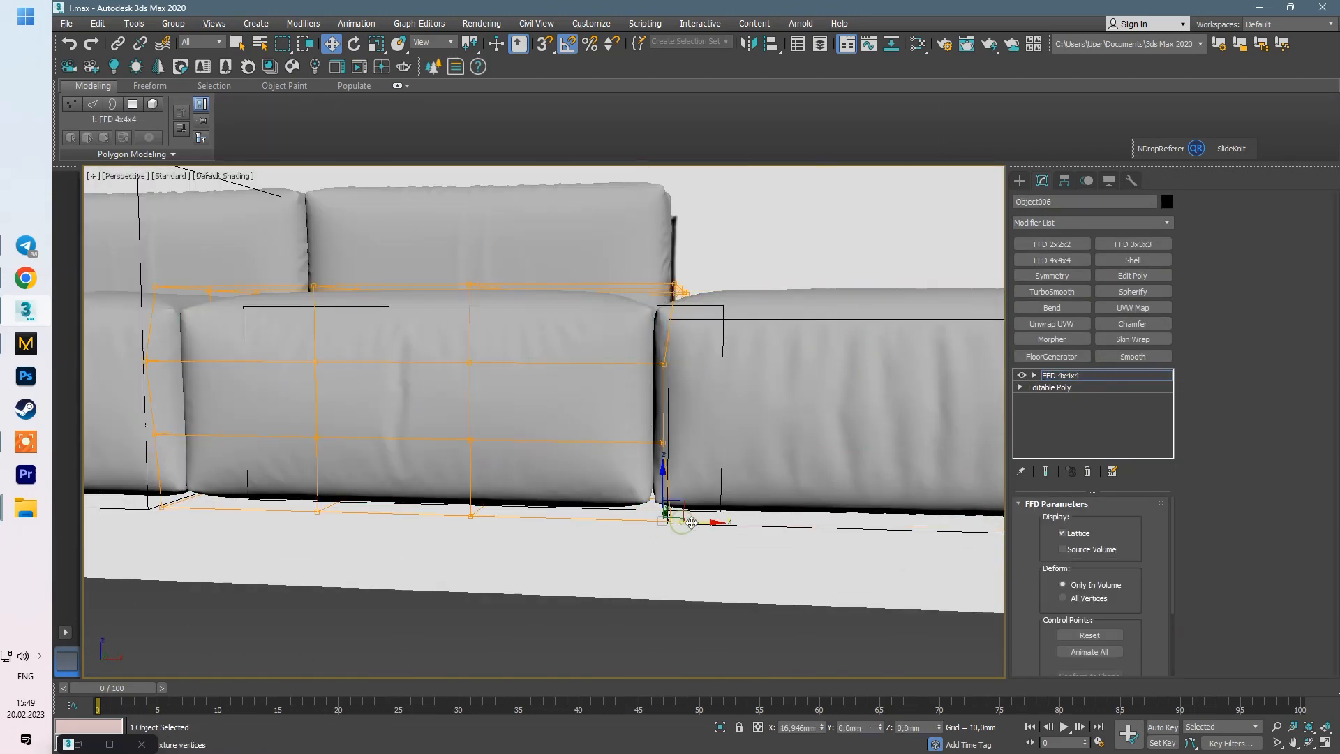
middle_click_drag(645, 440, 676, 459, "alt")
Step: Shift the end seat's front side FFD control points slightly along X beside the middle seat and leave control point editing
middle_click_drag(723, 415, 796, 307, "alt")
key("F3")
left_click(758, 301)
key("F3")
left_click_drag(766, 338, 776, 338)
middle_click_drag(777, 338, 783, 336, "alt")
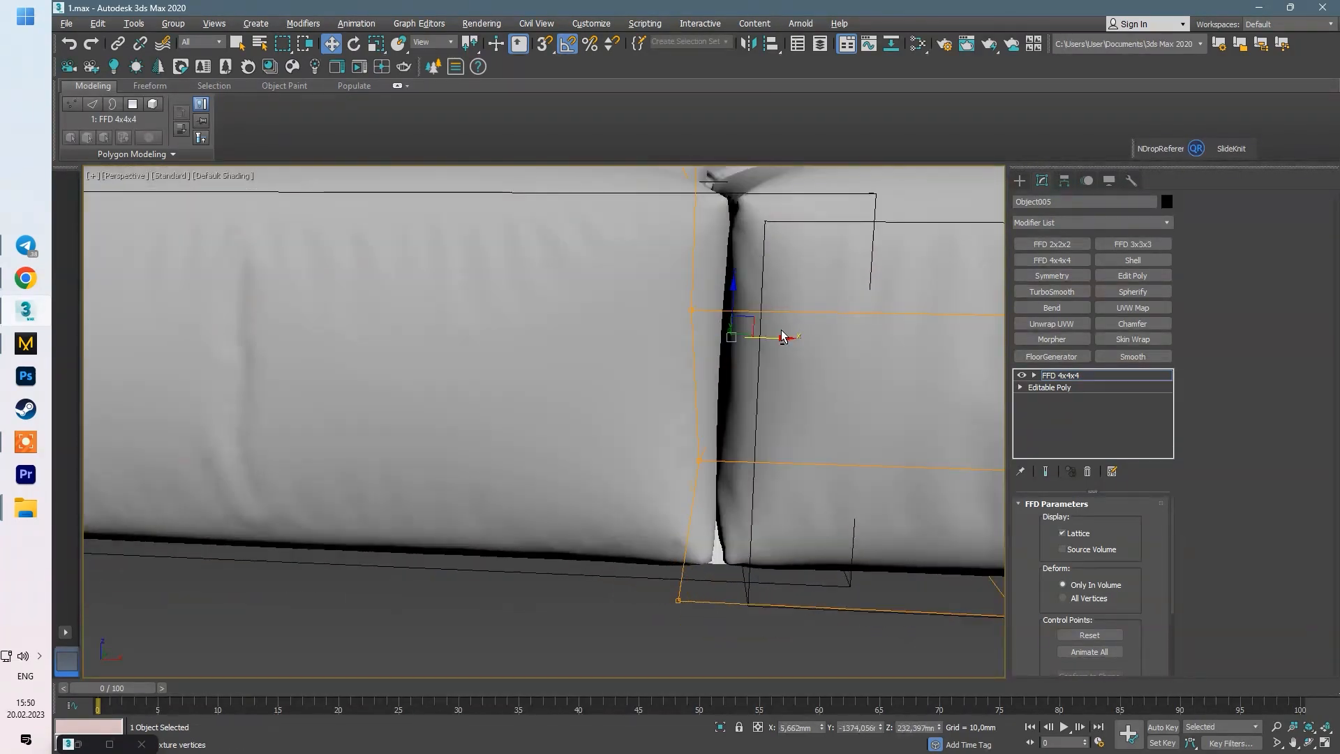
key("1")
scroll(740, 489, "down", 4)
left_click(689, 588)
scroll(690, 587, "down", 4)
middle_click_drag(689, 587, 745, 580, "alt")
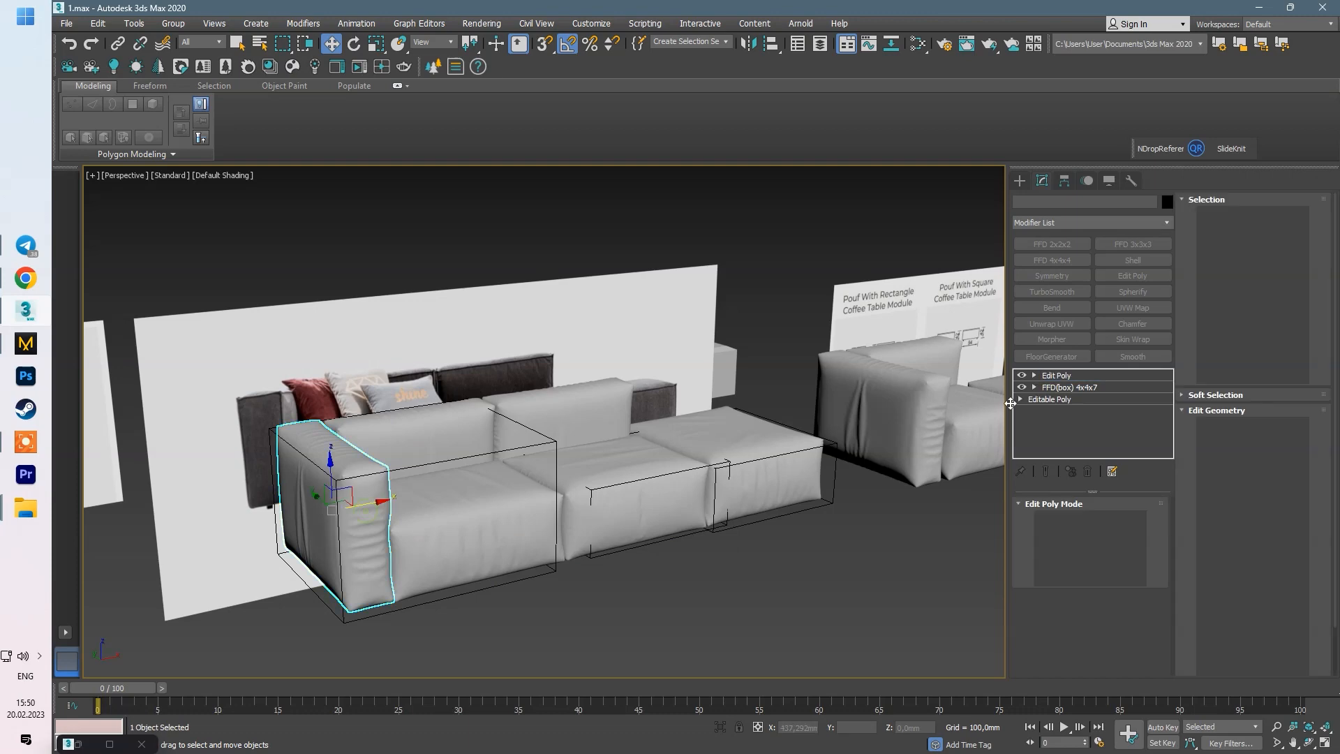
Step: Attach the sofa's seat and backrest cushions to the armrest's Edit Poly object
left_click(513, 501)
left_click(1219, 519)
mouse_move(621, 497)
middle_mouse_down("alt")
mouse_move(553, 529)
mouse_move(619, 511)
middle_mouse_up("alt")
Step: Extrude the selected seam edges of the whole sofa with a height of 18 mm and a width of 3 mm
key("2")
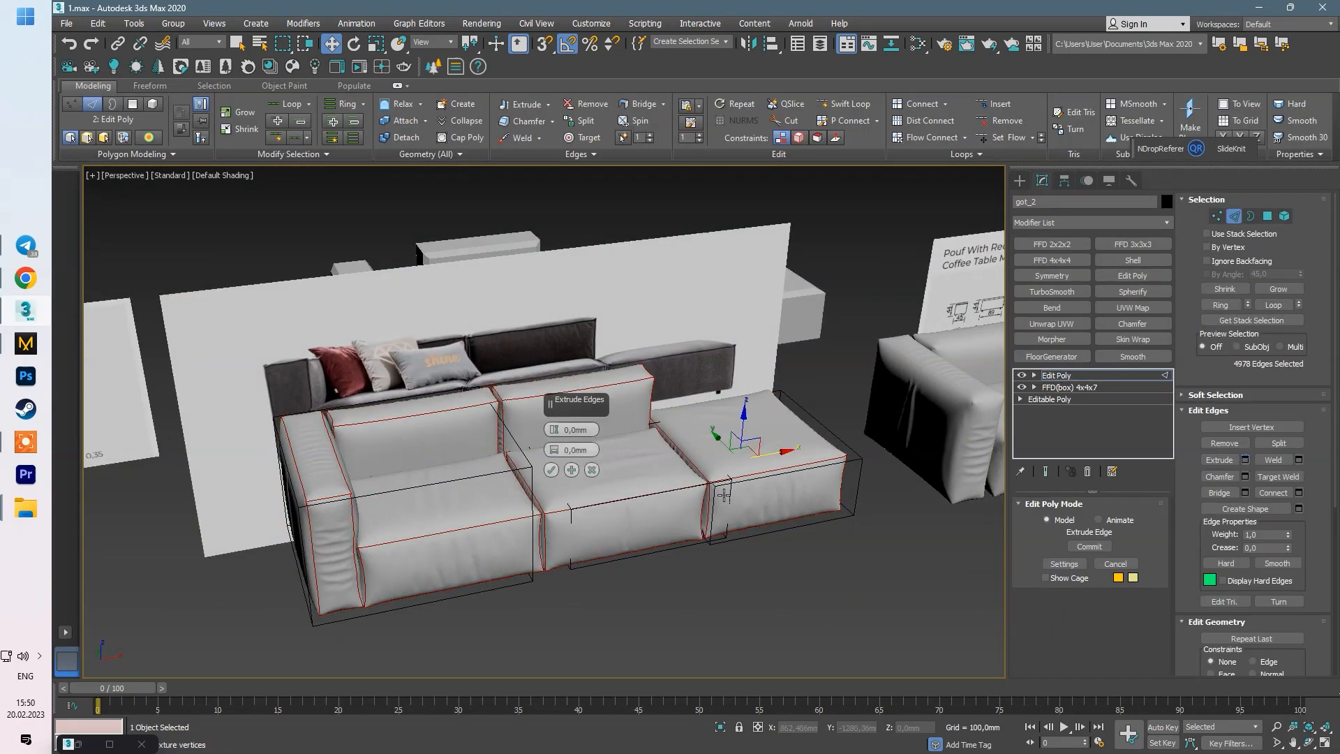
scroll(560, 439, "up", 5)
left_click(589, 449)
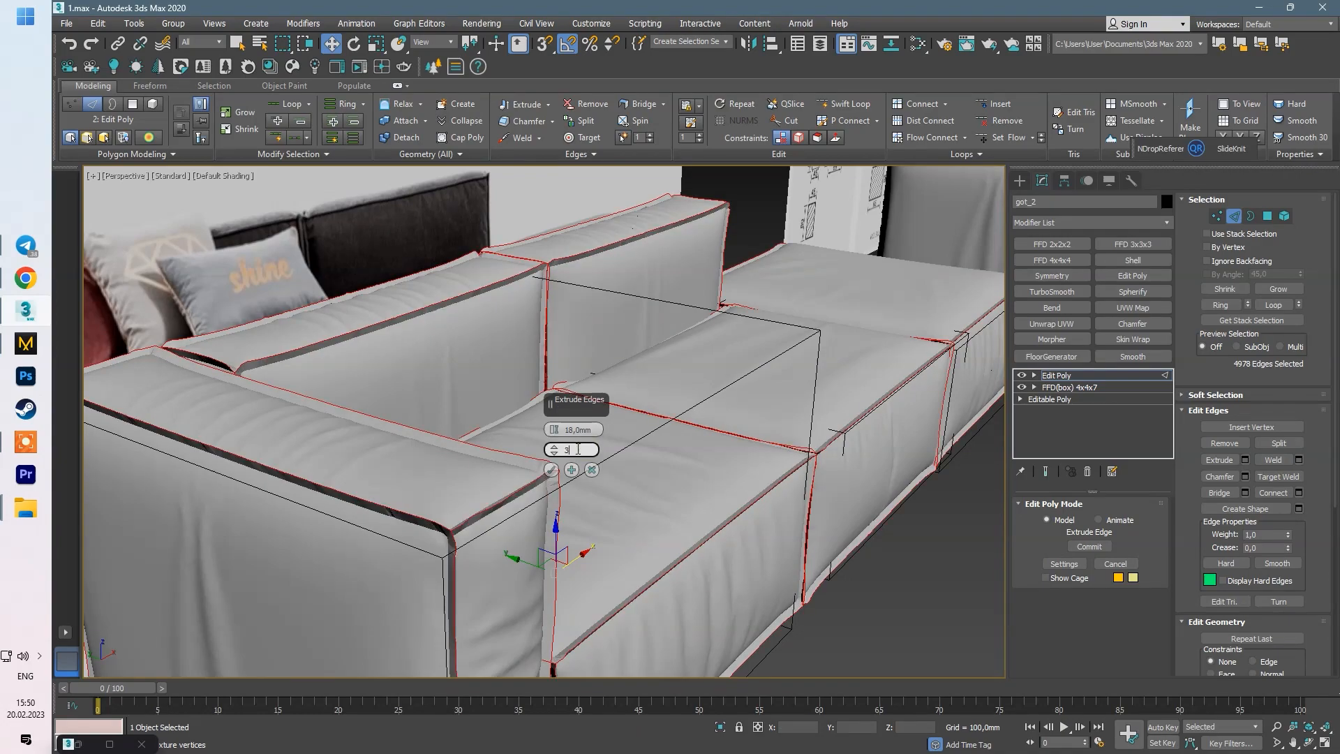
key("Return")
scroll(452, 531, "up", 5)
scroll(452, 530, "down", 5)
left_click(887, 611)
key("F3")
key("F3")
key("F4")
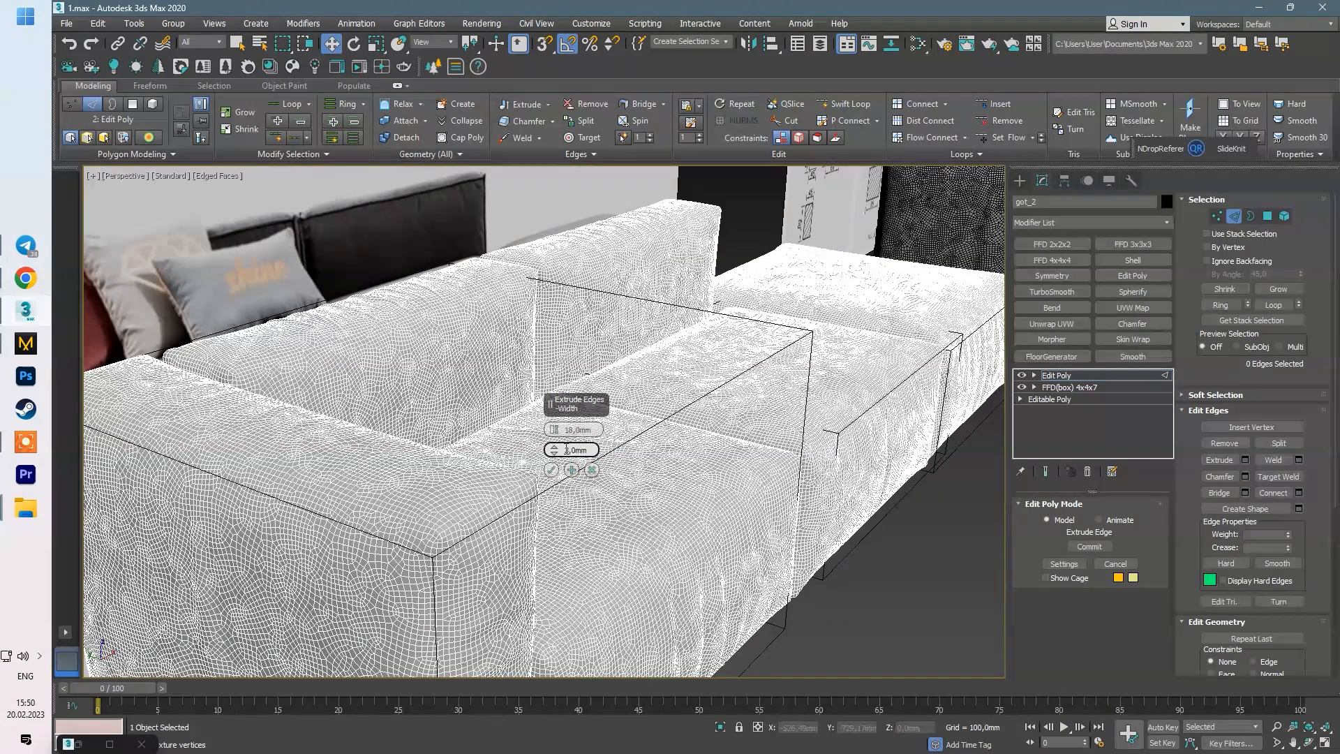
key("ctrl+z")
Step: Chamfer the extruded seam edges by 5.02 mm and leave edge editing
scroll(451, 531, "up", 8)
left_click_drag(555, 450, 557, 439)
scroll(444, 474, "down", 6)
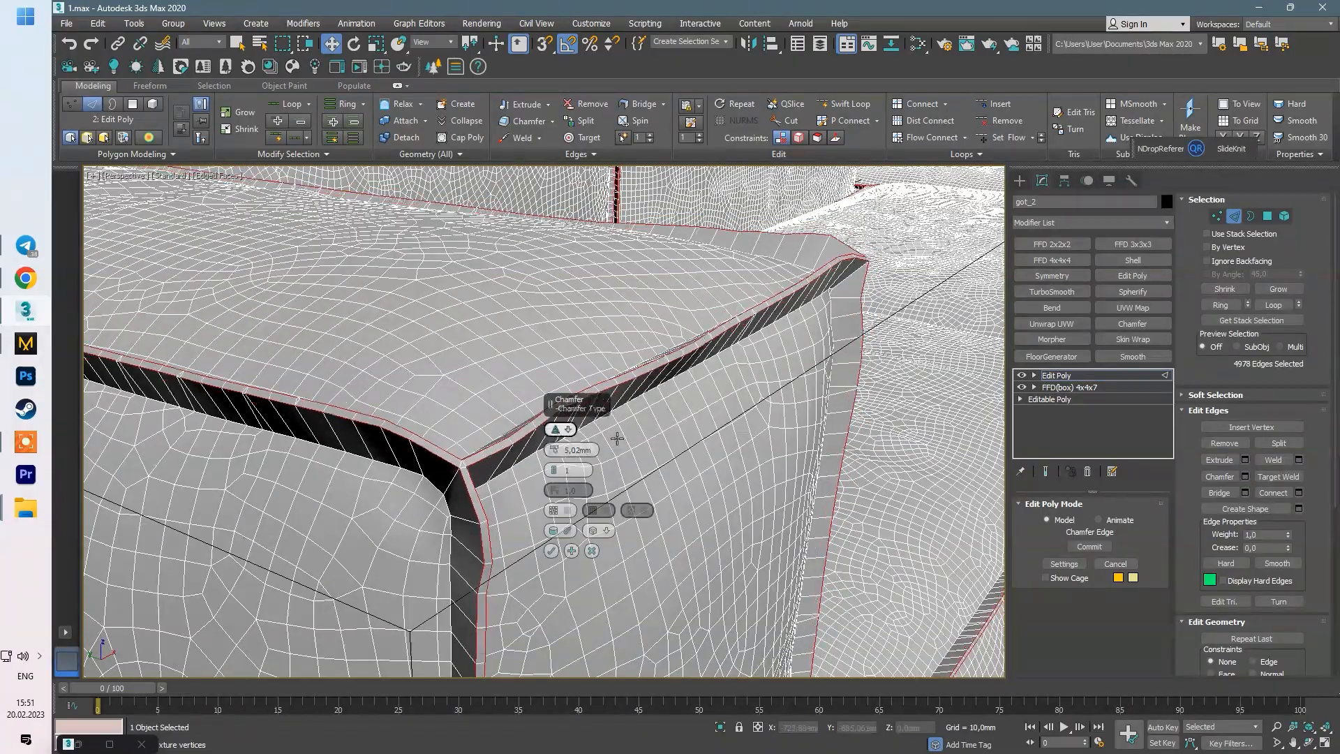
scroll(628, 405, "down", 8)
middle_click_drag(777, 434, 698, 436, "alt")
left_click(551, 551)
scroll(879, 419, "up", 8)
middle_click_drag(879, 418, 739, 427, "alt")
scroll(739, 427, "down", 10)
middle_click_drag(537, 447, 628, 443, "alt")
key("2")
key("F4")
Step: Turn on polygon statistics and preview the seams with a TurboSmooth using isoline display
middle_click_drag(801, 527, 953, 416, "alt")
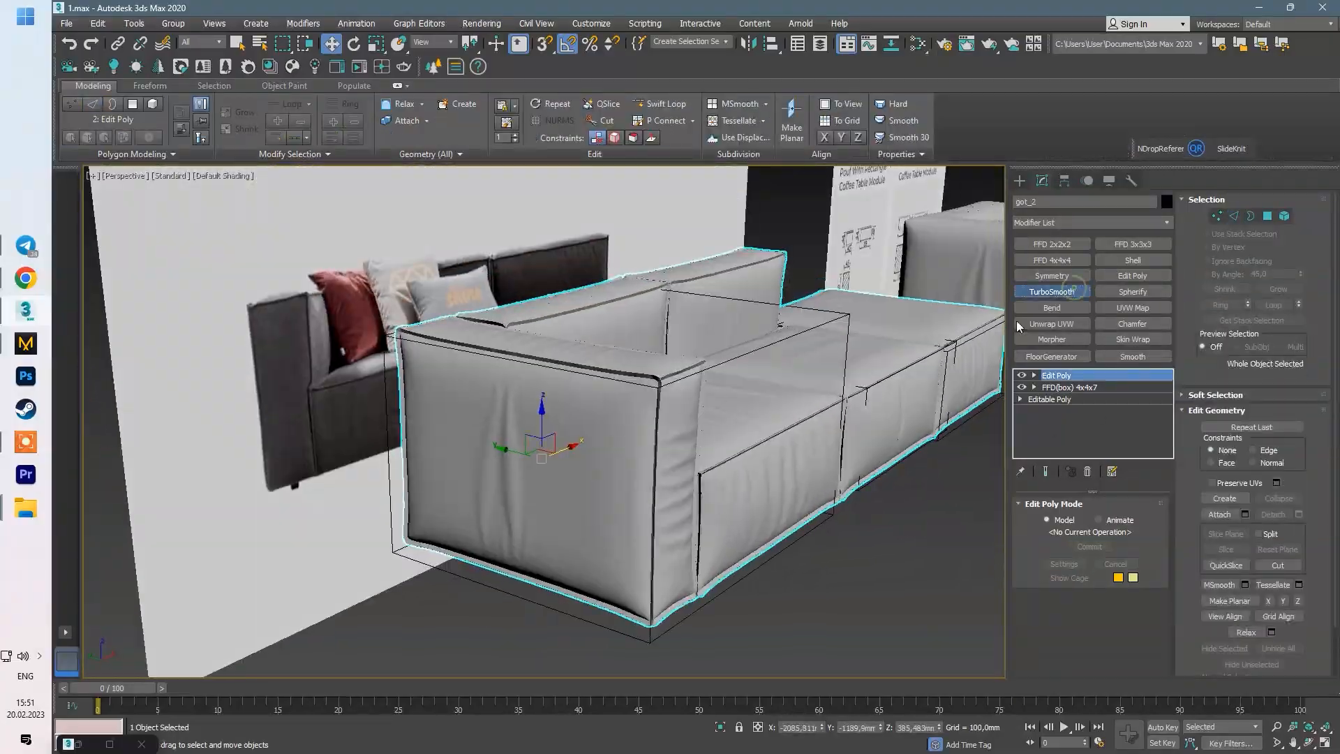
key("7")
scroll(652, 469, "down", 6)
mouse_move(652, 469)
middle_mouse_down("alt")
mouse_move(762, 470)
mouse_move(747, 434)
mouse_move(550, 480)
mouse_move(586, 500)
mouse_move(562, 511)
middle_mouse_up("alt")
scroll(550, 480, "up", 8)
key("F4")
left_click(1071, 563)
scroll(736, 484, "down", 6)
mouse_move(736, 485)
middle_mouse_down("alt")
mouse_move(802, 512)
mouse_move(540, 439)
middle_mouse_up("alt")
scroll(541, 439, "up", 8)
key("F4")
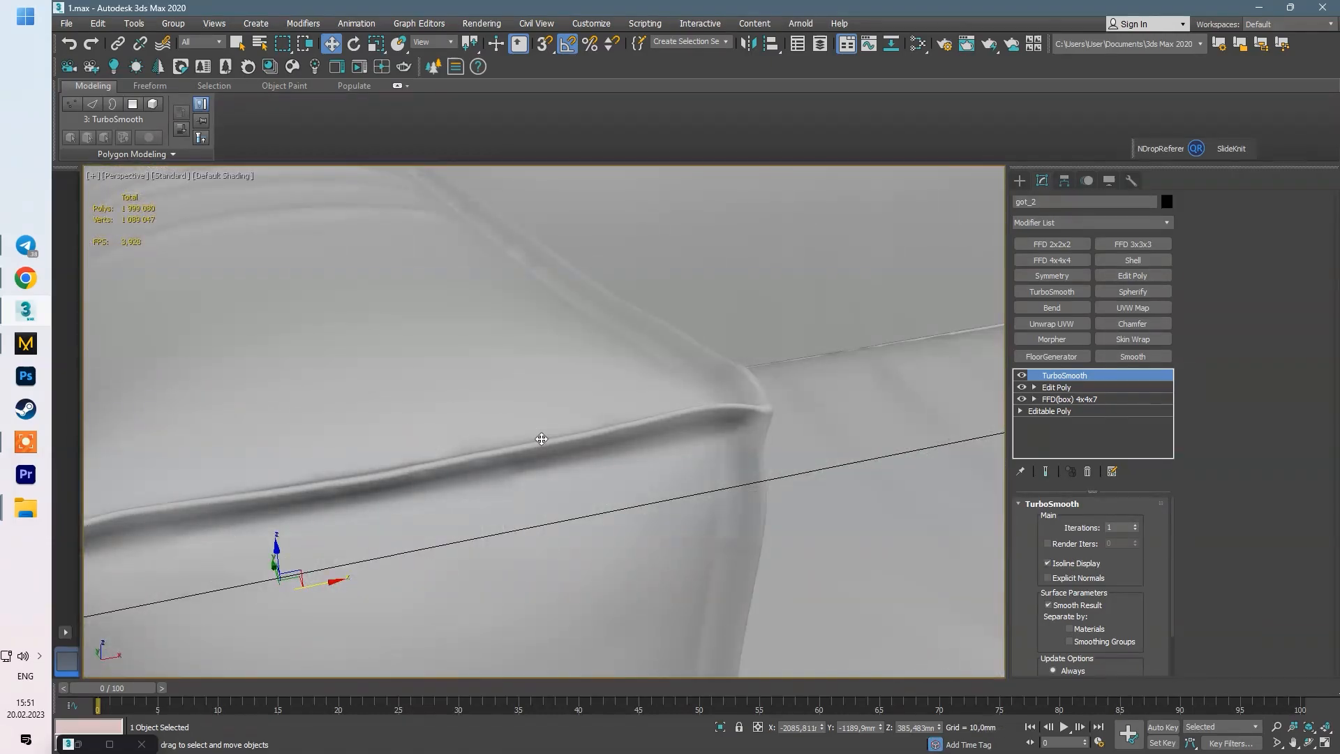
Step: Remove the TurboSmooth and select the edge loops along the base of the raised seams
scroll(540, 439, "down", 3)
key("F4")
scroll(377, 474, "up", 6)
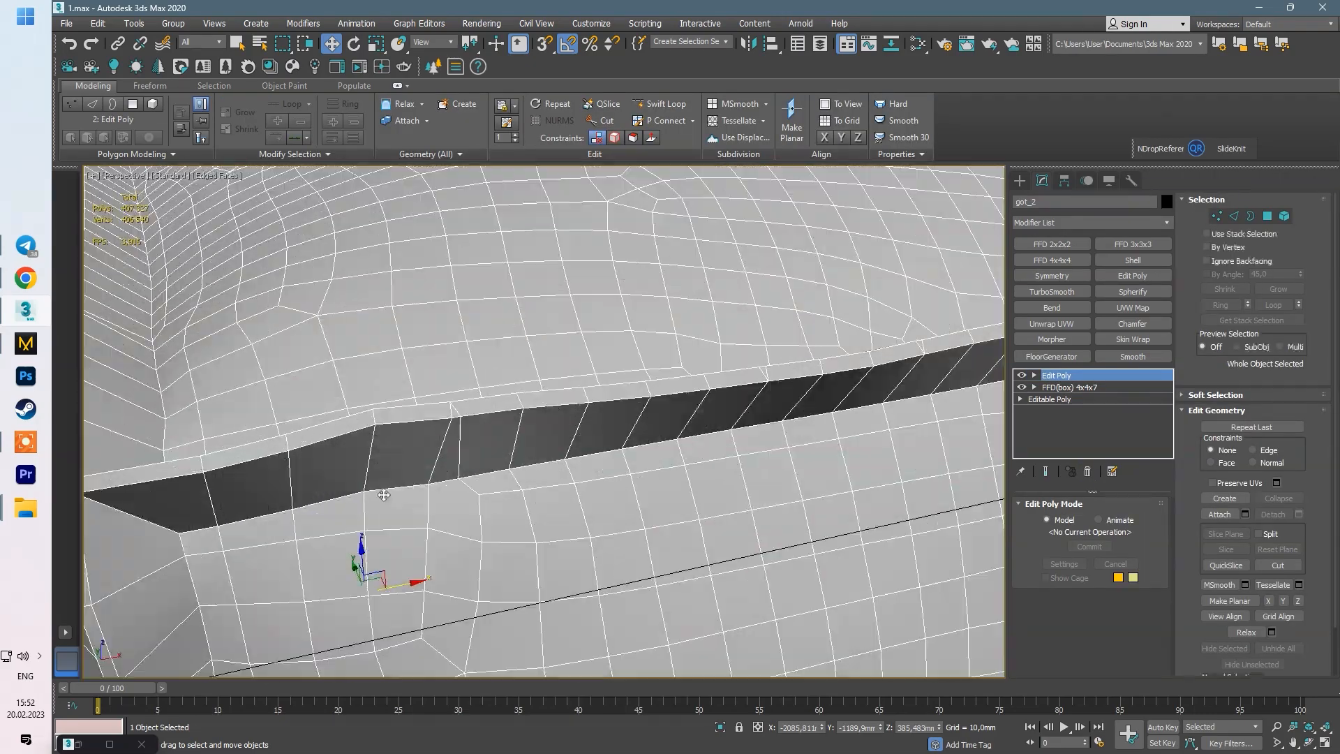
key("2")
double_click(183, 545, "ctrl")
scroll(183, 545, "down", 5)
scroll(647, 451, "up", 4)
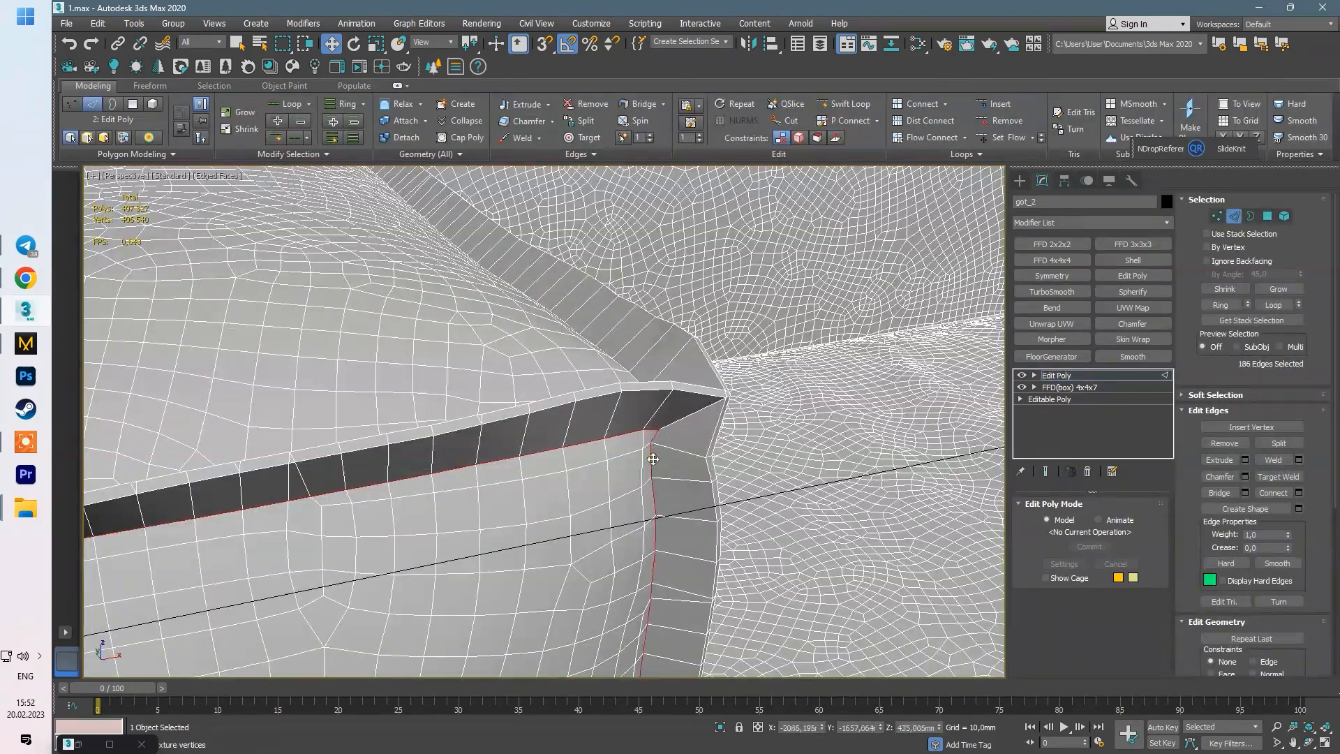
scroll(652, 459, "down", 5)
scroll(661, 593, "up", 5)
double_click(663, 599, "ctrl")
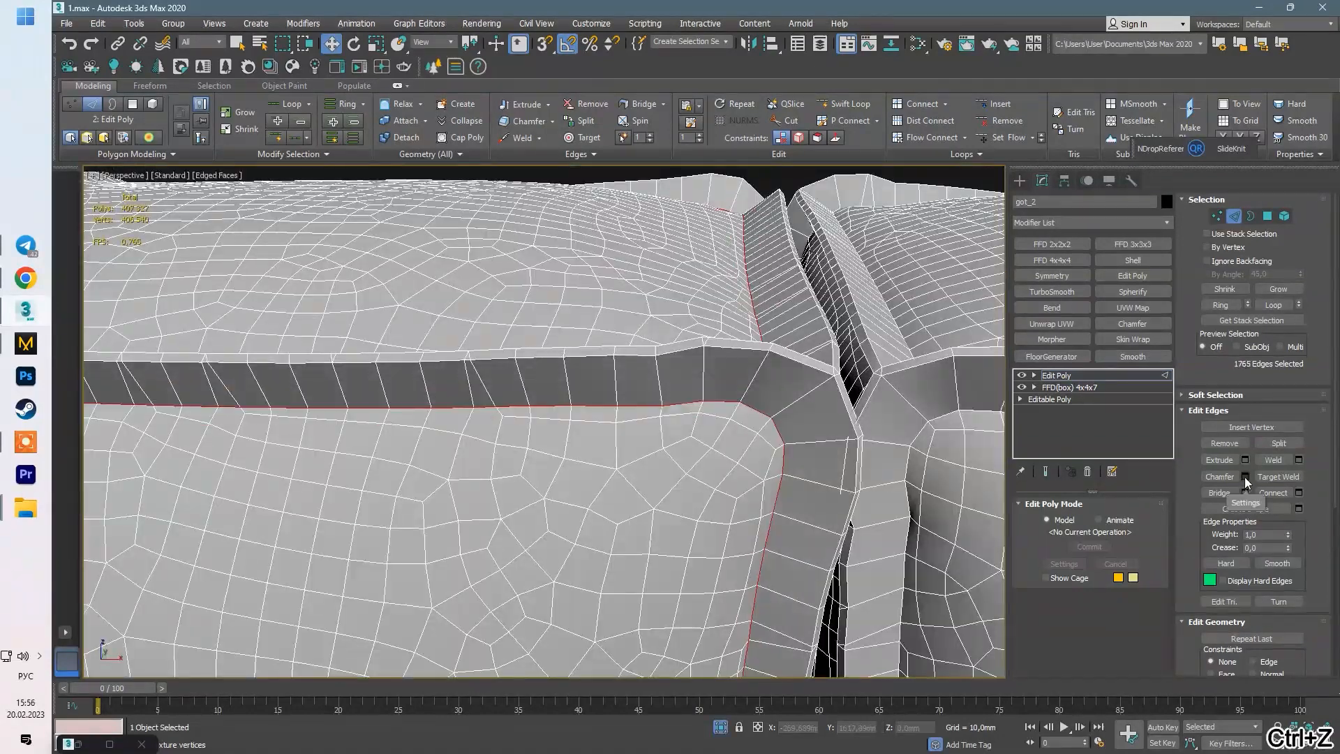
Step: Extrude the selected seam base edges inward with a height of -2 mm
left_click(1245, 478)
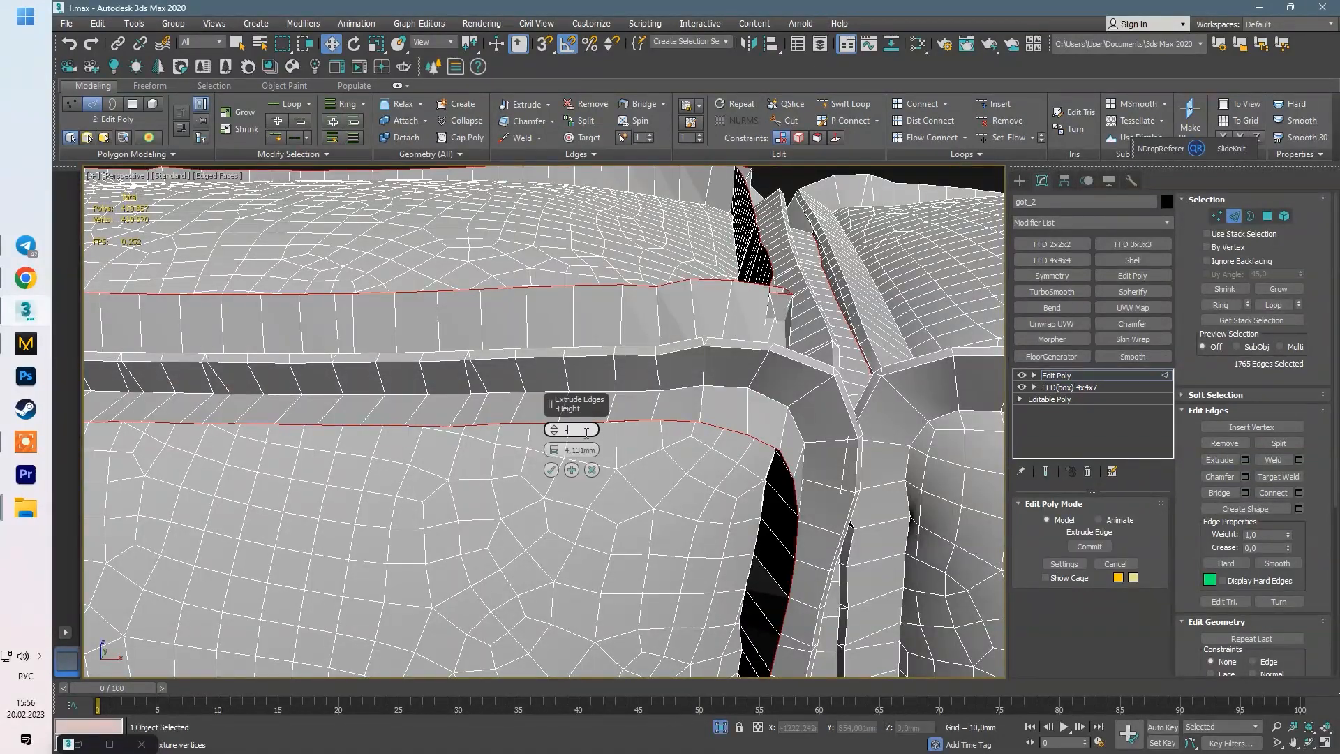
type("-1")
key("Return")
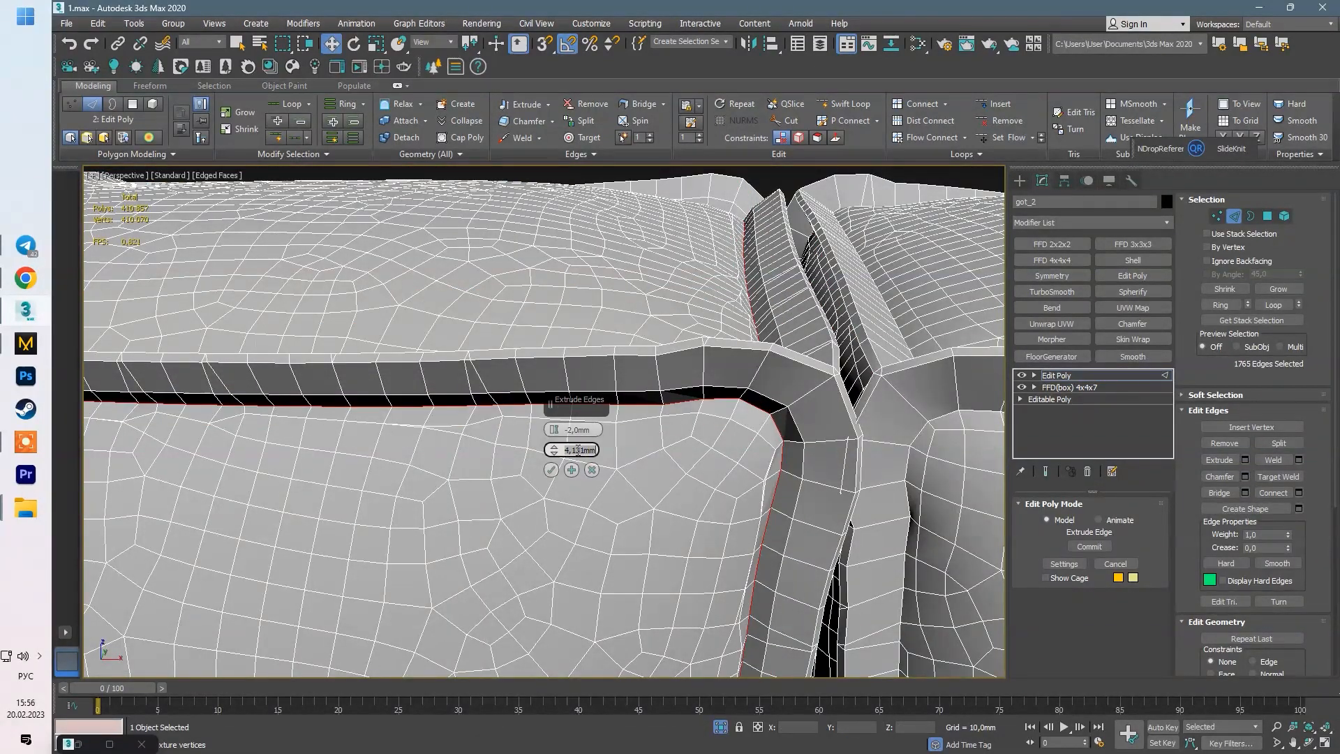
key("2")
Step: Preview the grooved seams on the whole sofa with a TurboSmooth modifier
left_click(1053, 291)
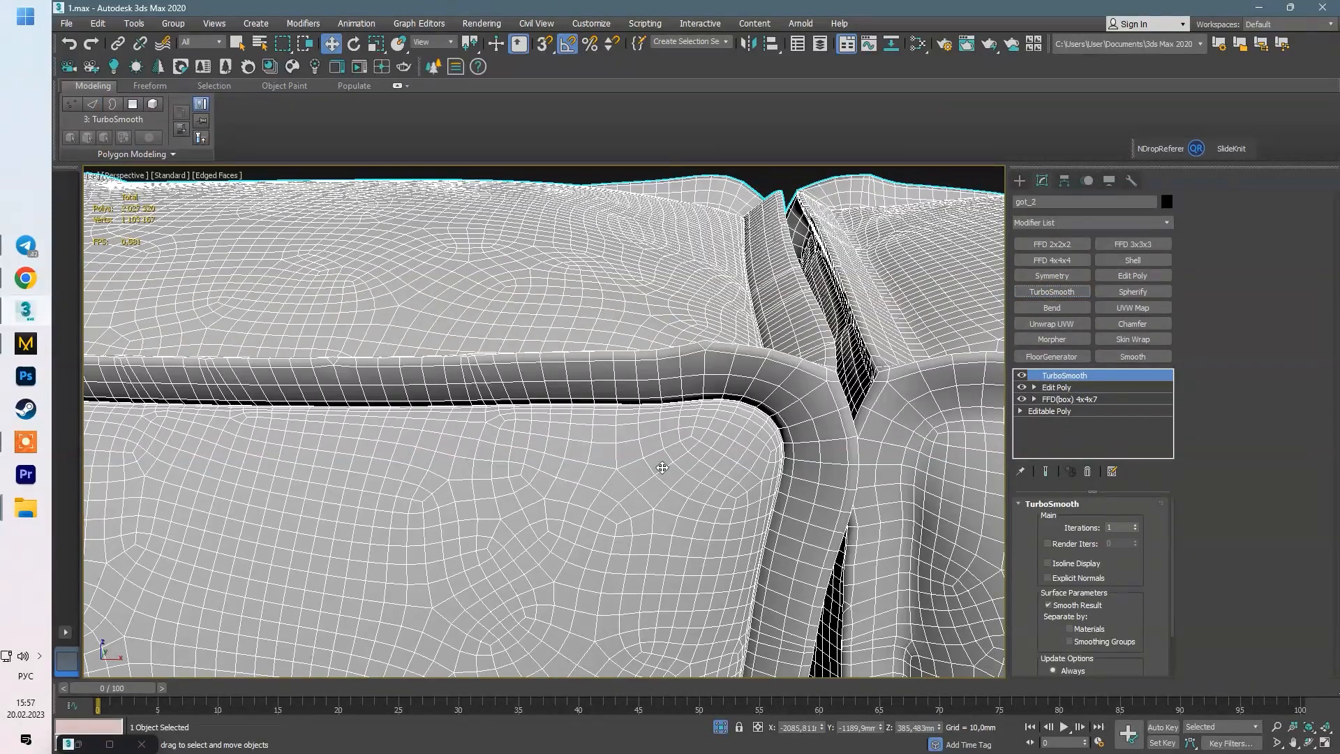
key("F4")
scroll(669, 444, "down", 8)
middle_click_drag(670, 444, 1010, 461, "alt")
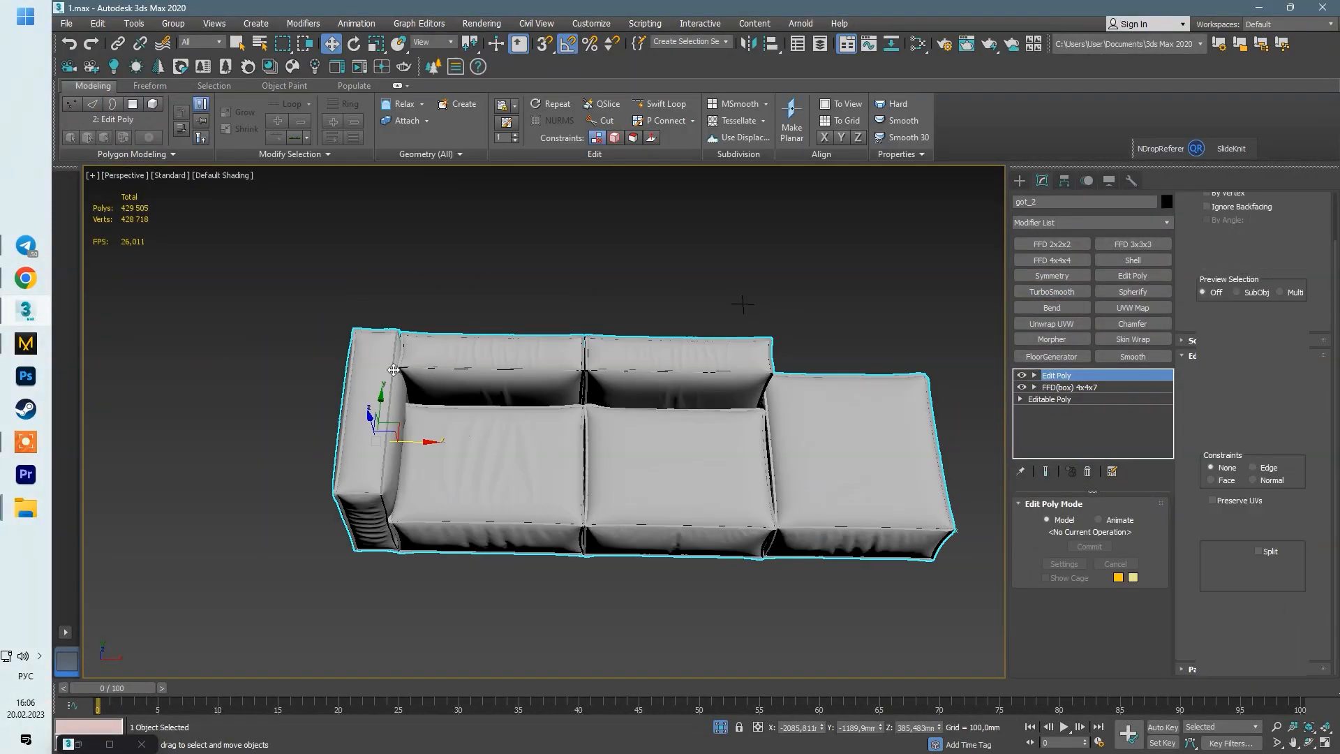
Step: Clone the armrest, corner seat and corner backrest elements along X past the end seat as a separate object
left_click(553, 488)
middle_click_drag(554, 488, 645, 489, "alt")
mouse_move(645, 489)
left_mouse_down("shift")
mouse_move(897, 500)
mouse_move(855, 492)
left_mouse_up("shift")
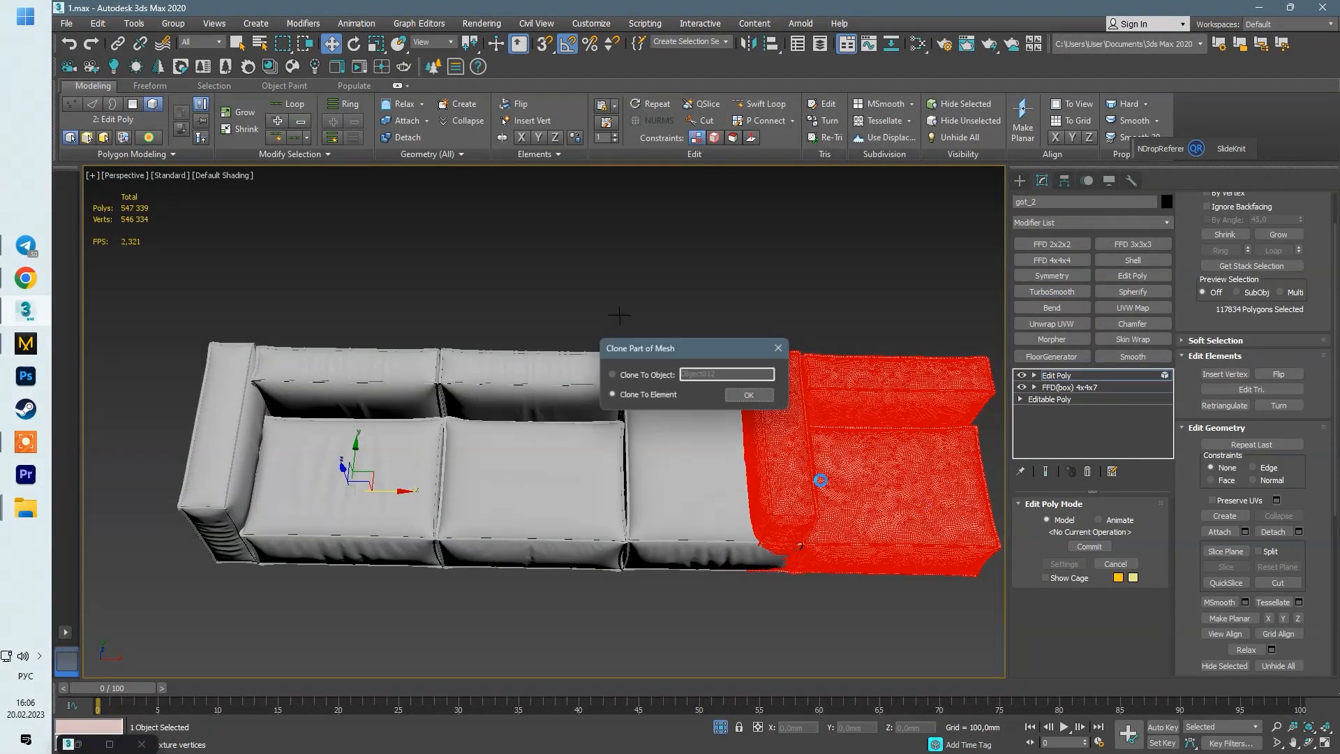
middle_click_drag(755, 395, 591, 397)
key("5")
left_click(719, 461)
Step: Center the cloned module's pivot and mirror the module along X so its armrest faces the sofa's outer end
left_click(1073, 180)
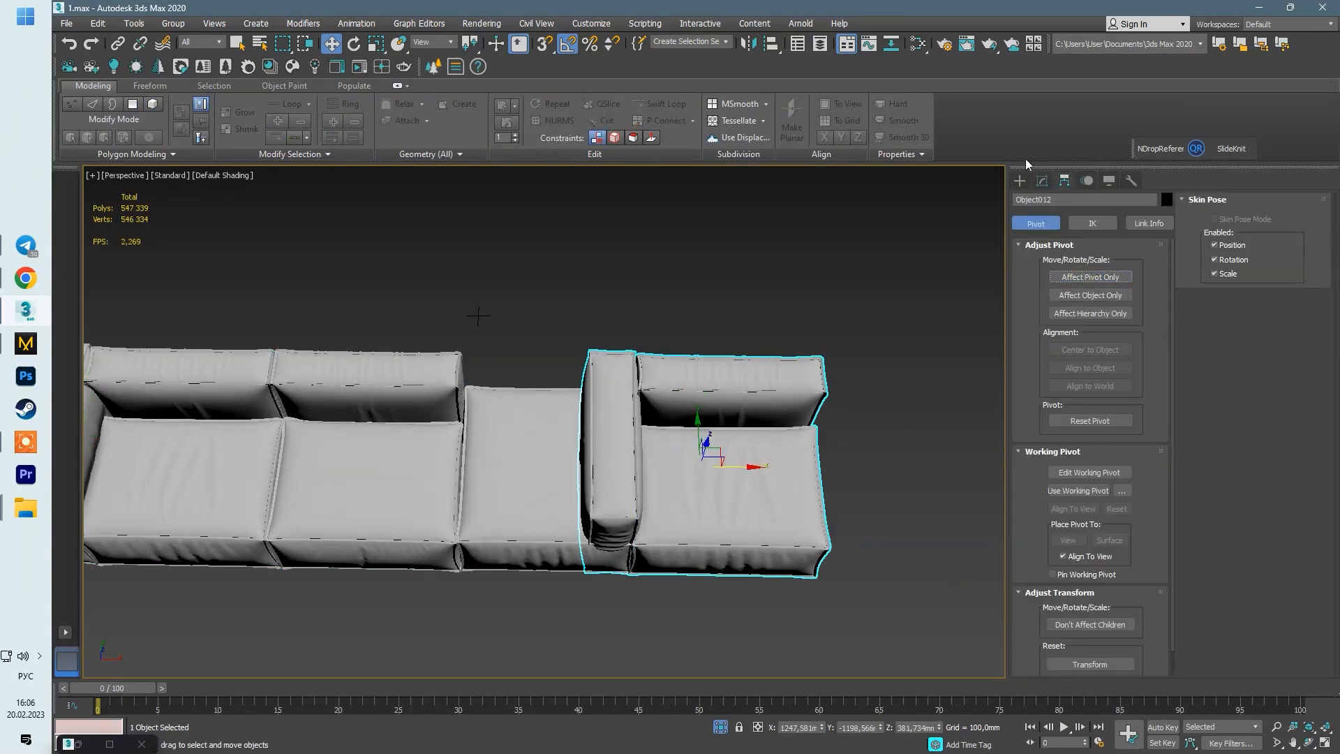
left_click(1041, 180)
left_click(748, 44)
left_click(674, 316)
Step: Move the mirrored module along X in the front view to align it with the end seat
mouse_move(783, 464)
middle_mouse_down("alt")
mouse_move(723, 409)
mouse_move(782, 458)
middle_mouse_up("alt")
key("f")
left_click_drag(467, 443, 482, 443)
key("alt+w")
middle_click(614, 516)
key("alt+w")
middle_click_drag(614, 517, 592, 489, "alt")
Step: Select the mirrored module's seat element and apply an FFD 4x4x4 modifier to it
scroll(559, 500, "up", 3)
key("5")
left_click(591, 507)
left_click(1058, 260)
key("alt+w")
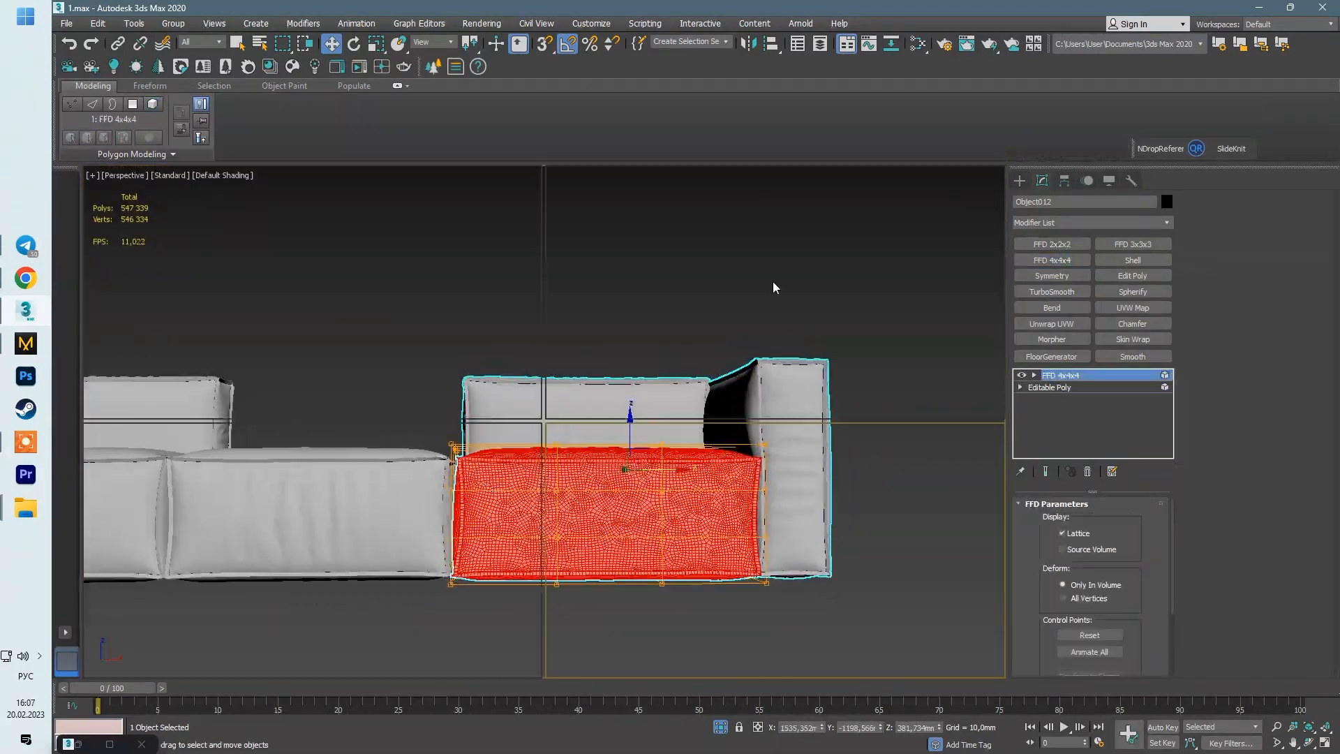
middle_click(774, 287)
key("alt+w")
Step: Shift the mirrored seat's side FFD control points along X to fit it against the neighbouring end seat
key("1")
scroll(461, 404, "up", 3)
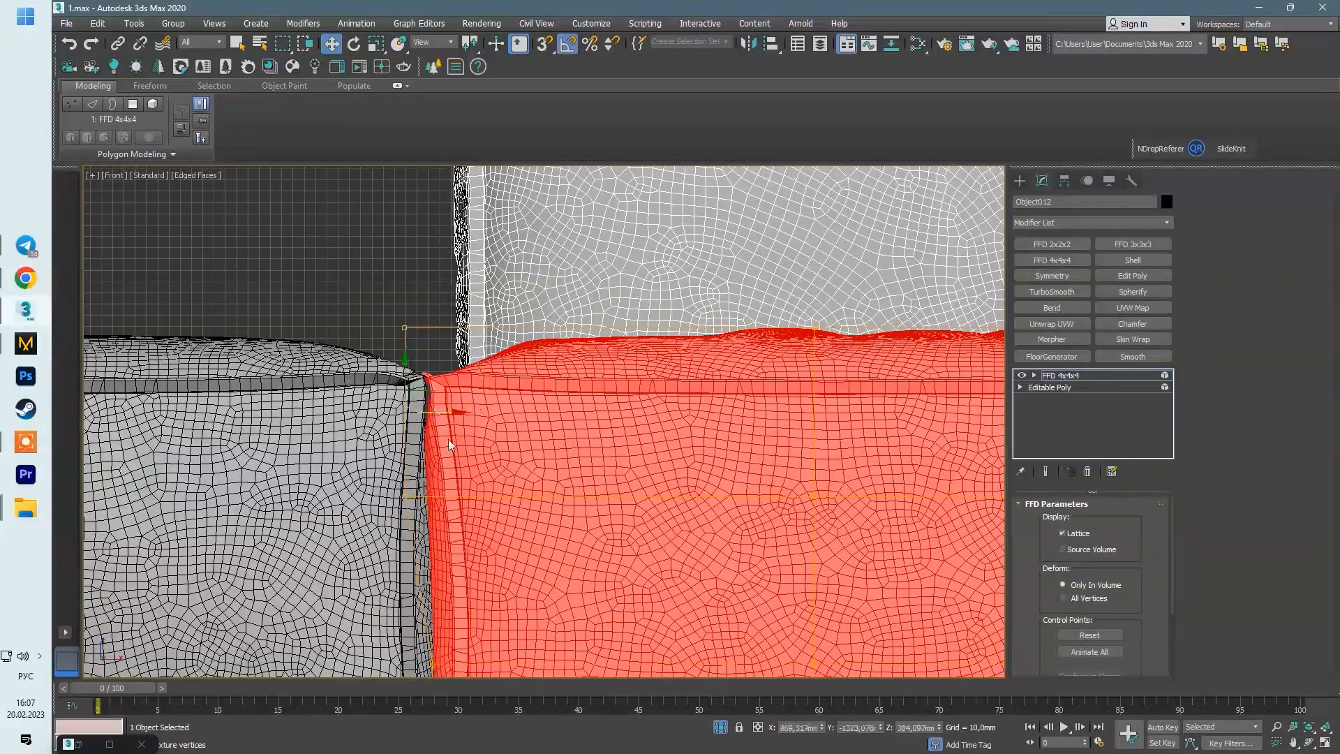
middle_click_drag(418, 516, 429, 416)
key("p")
scroll(453, 547, "up", 3)
left_click_drag(446, 553, 419, 550)
middle_click_drag(419, 550, 500, 563, "alt")
left_click_drag(503, 457, 514, 461)
middle_click_drag(515, 461, 977, 307, "alt")
middle_click_drag(792, 398, 646, 404)
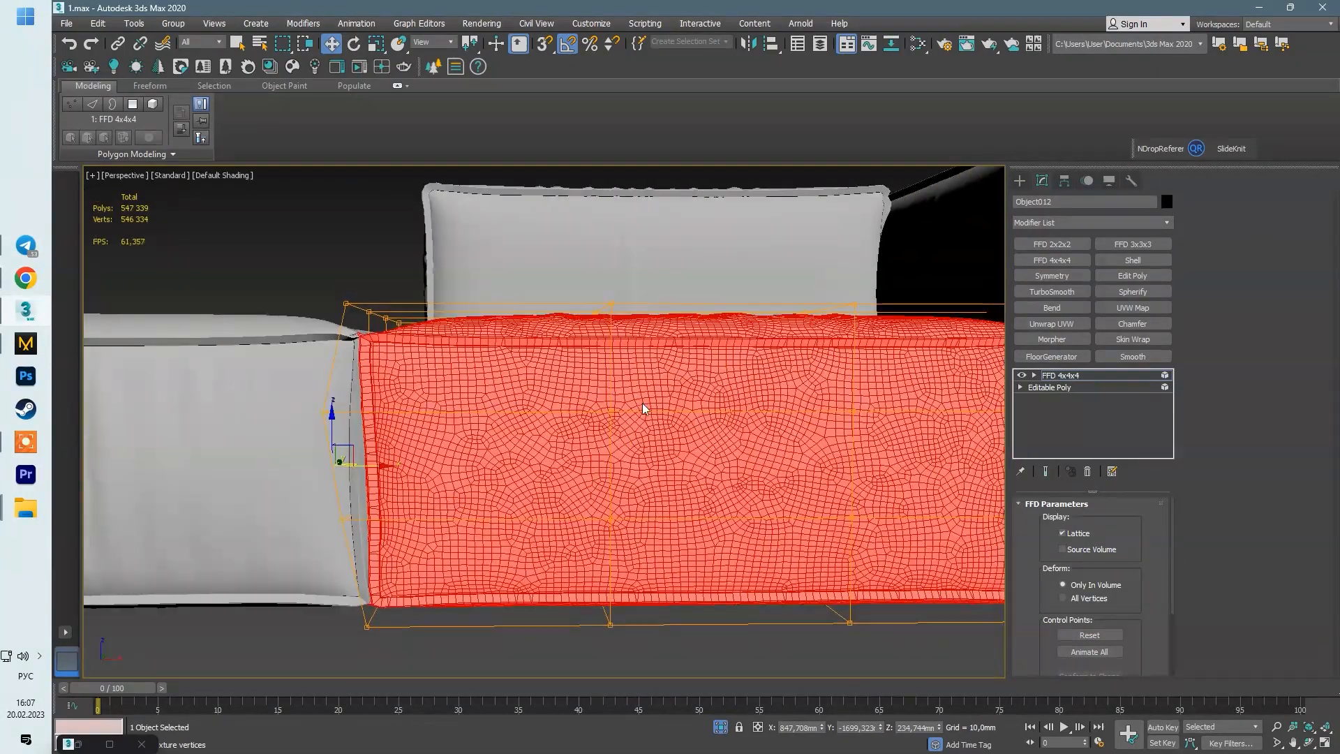
scroll(646, 404, "down", 3)
left_click(1140, 277)
middle_click_drag(921, 363, 353, 338, "alt")
scroll(353, 338, "down", 4)
scroll(640, 385, "up", 7)
scroll(677, 407, "down", 2)
key("5")
left_click(607, 409)
key("5")
left_click(1088, 471)
Step: Adjust the mirrored seat's FFD control points beside the armrest, and add an Edit Poly with the armrest element selected
key("1")
middle_click_drag(705, 380, 558, 318, "alt")
left_click(651, 365)
left_click_drag(689, 364, 685, 355)
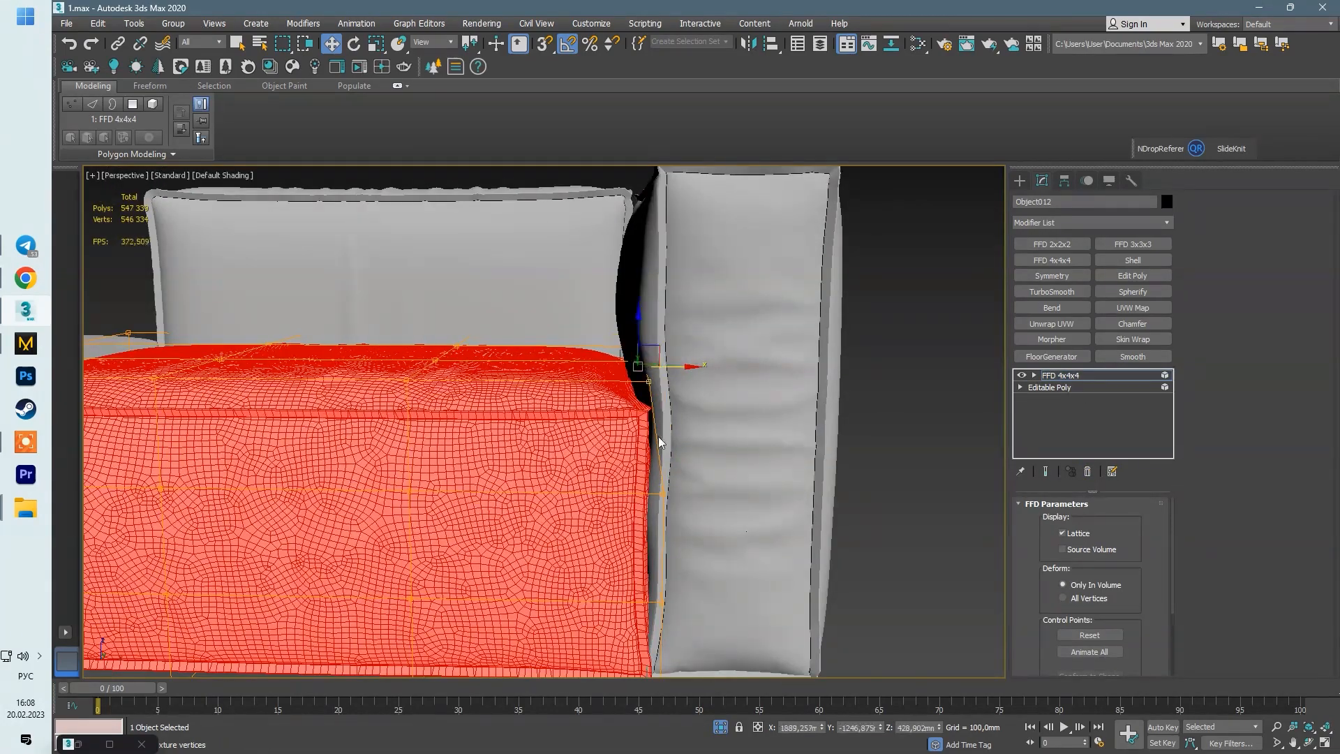
middle_click_drag(659, 441, 638, 399, "alt")
left_click_drag(638, 399, 712, 543)
left_click_drag(681, 479, 681, 630)
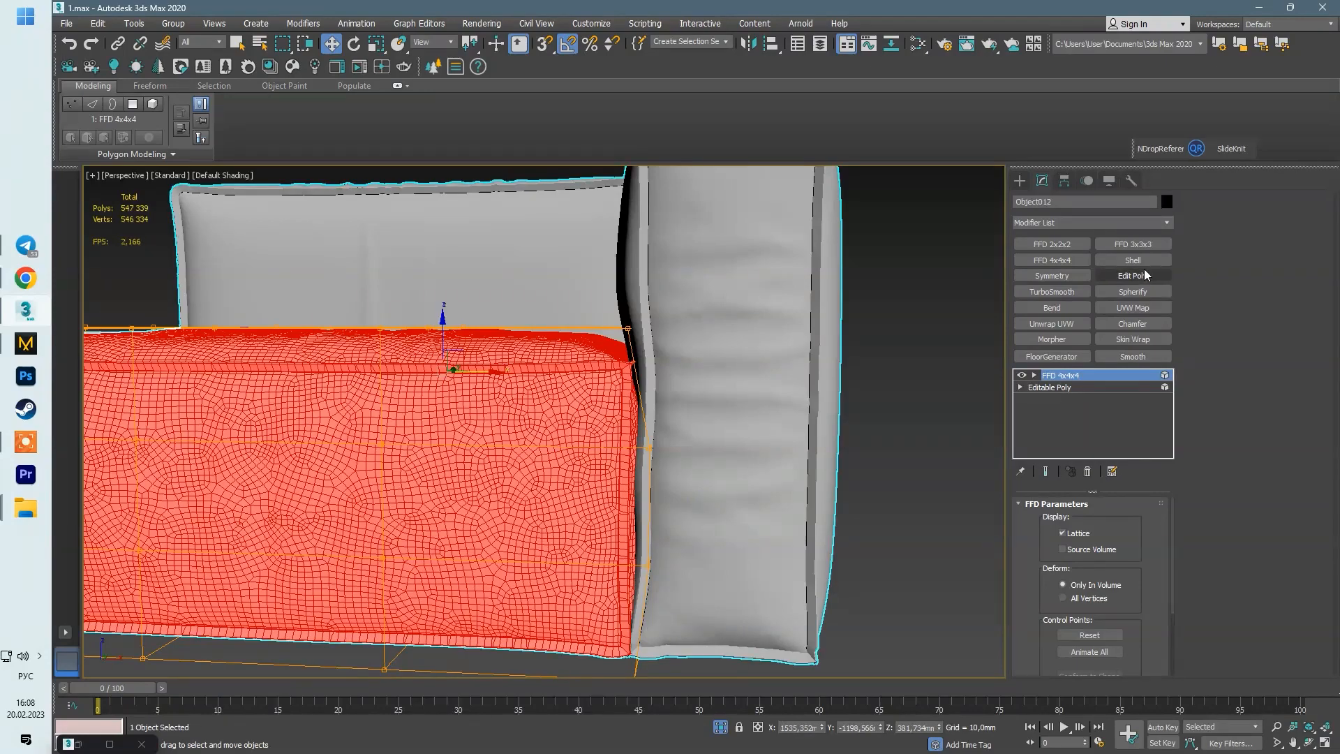
left_click(1132, 276)
left_click(1052, 260)
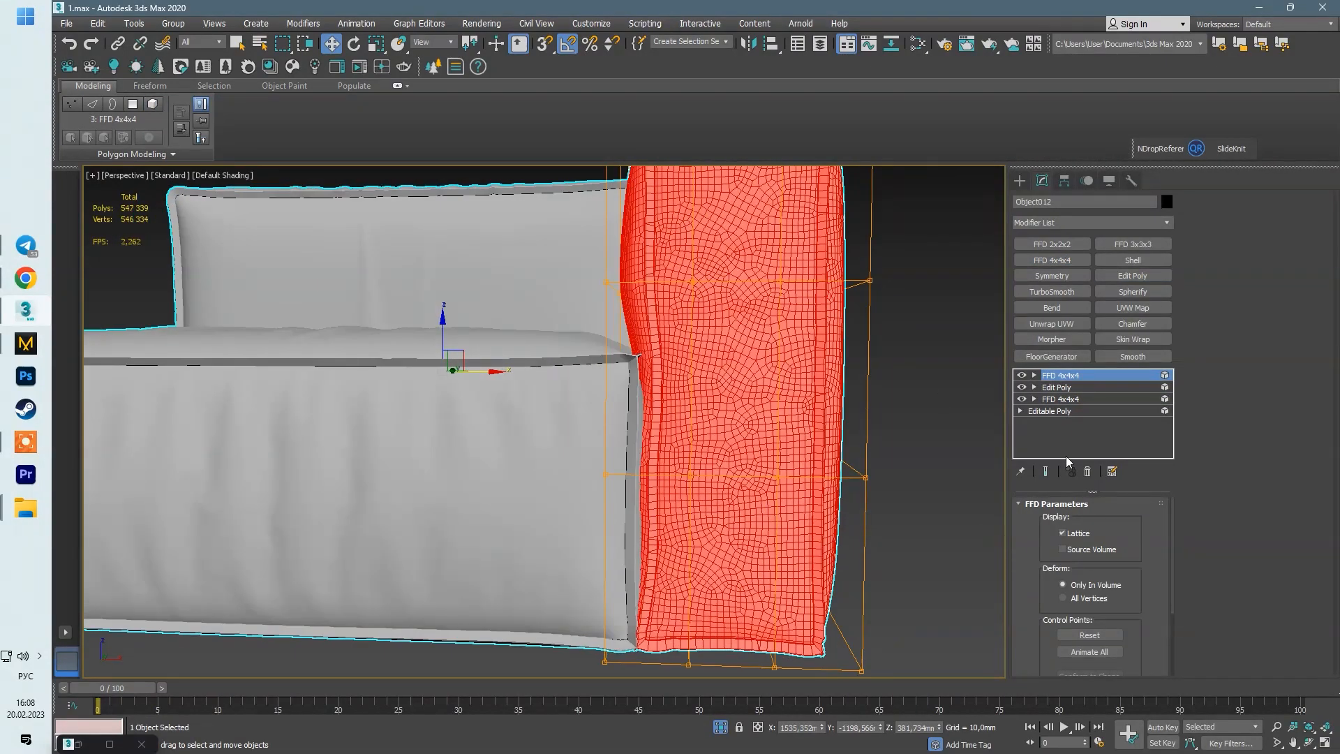
left_click(1087, 472)
left_click(1164, 222)
left_click(877, 404)
left_click(1164, 222)
left_click(1164, 222)
left_click_drag(772, 371, 817, 372)
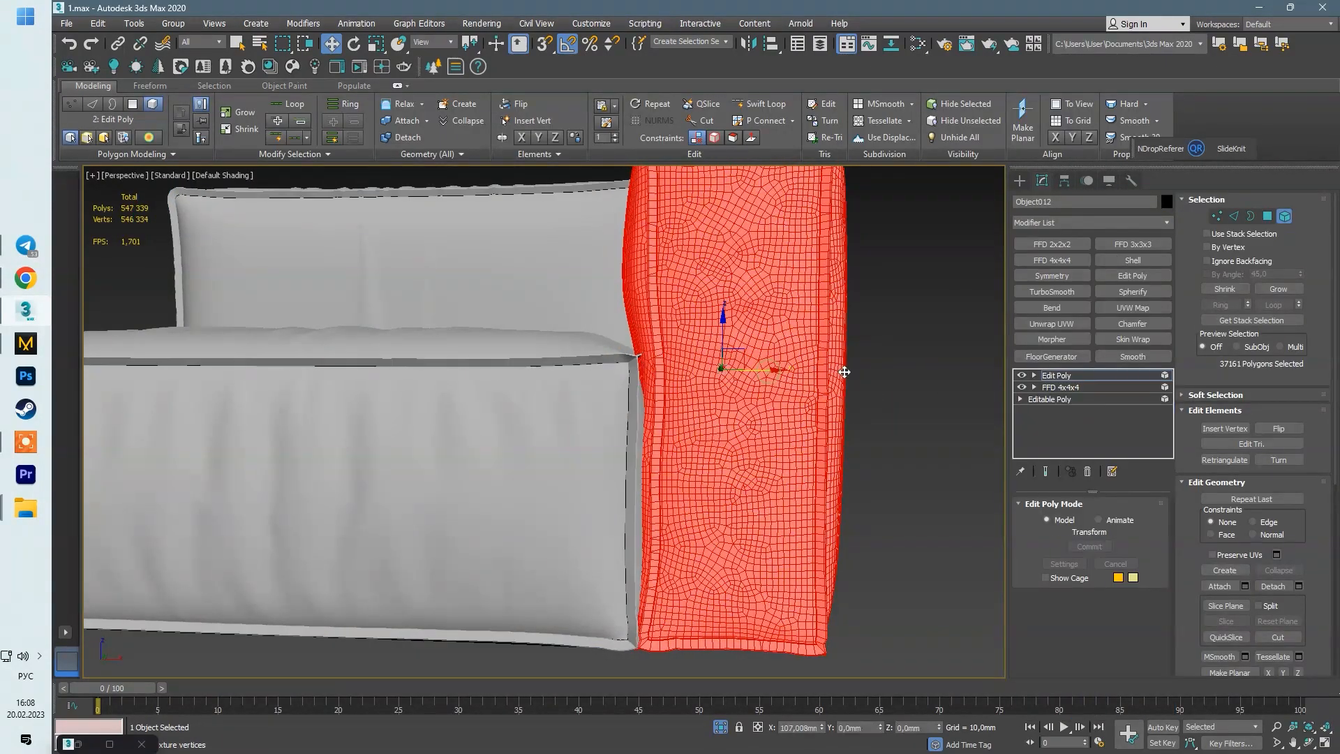
Step: Apply an FFD(box) modifier with 4x4x7 control points to the mirrored module's armrest element
left_click(1164, 222)
left_click(1094, 551)
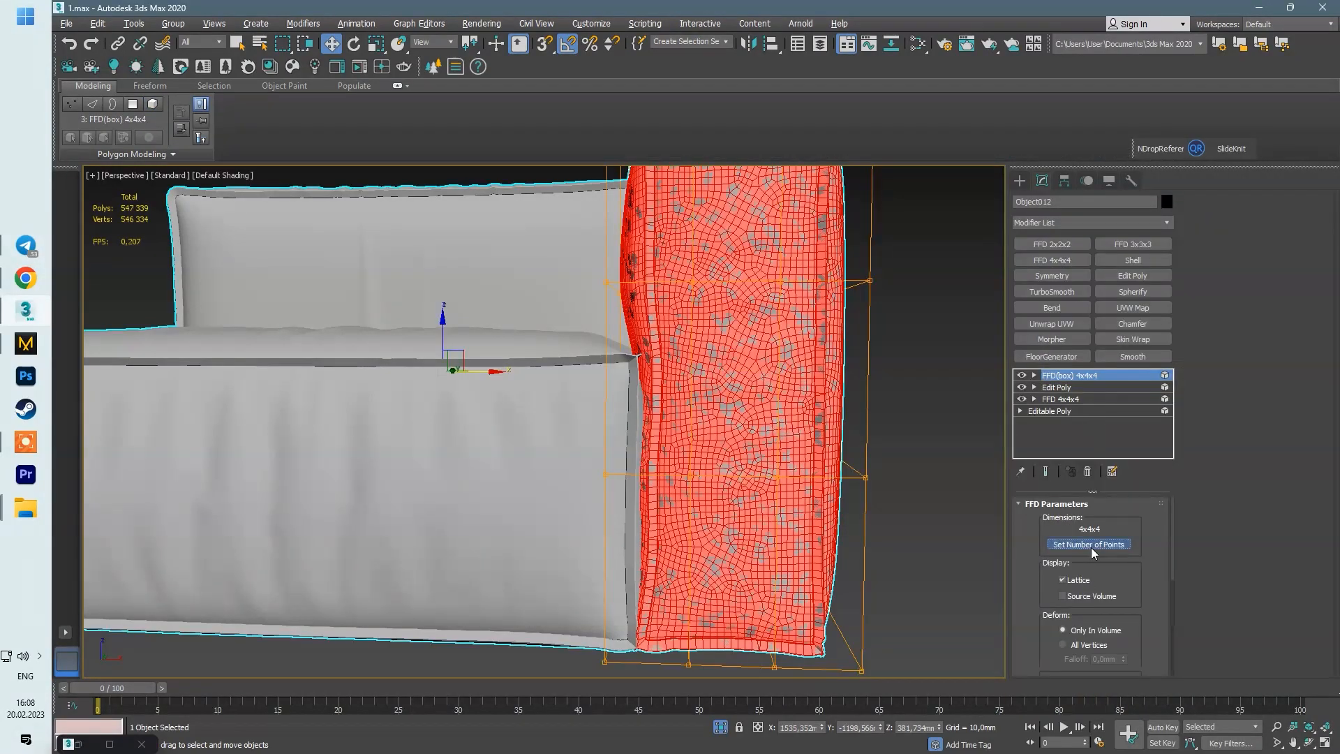
key("alt+w")
middle_click(729, 373)
key("alt+w")
Step: Shift the armrest's inner FFD control points along X in the front view to fit it against the seat
key("1")
scroll(705, 481, "down", 3)
middle_click_drag(634, 530, 606, 481)
left_click(601, 604)
left_click_drag(631, 605, 635, 603)
left_click_drag(630, 349, 631, 349)
middle_click_drag(542, 188, 625, 430)
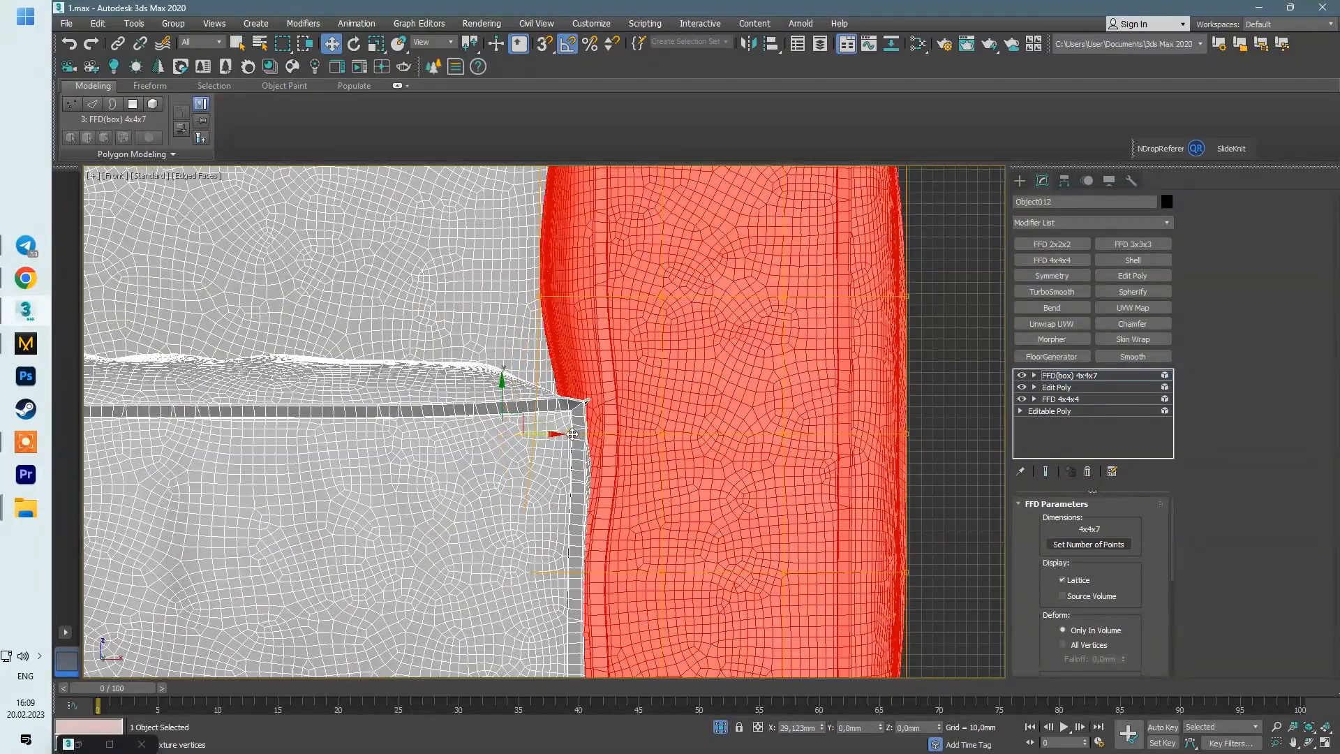
Step: Adjust the armrest's lower and middle inner FFD control points to follow the sides of the seat and backrest
key("p")
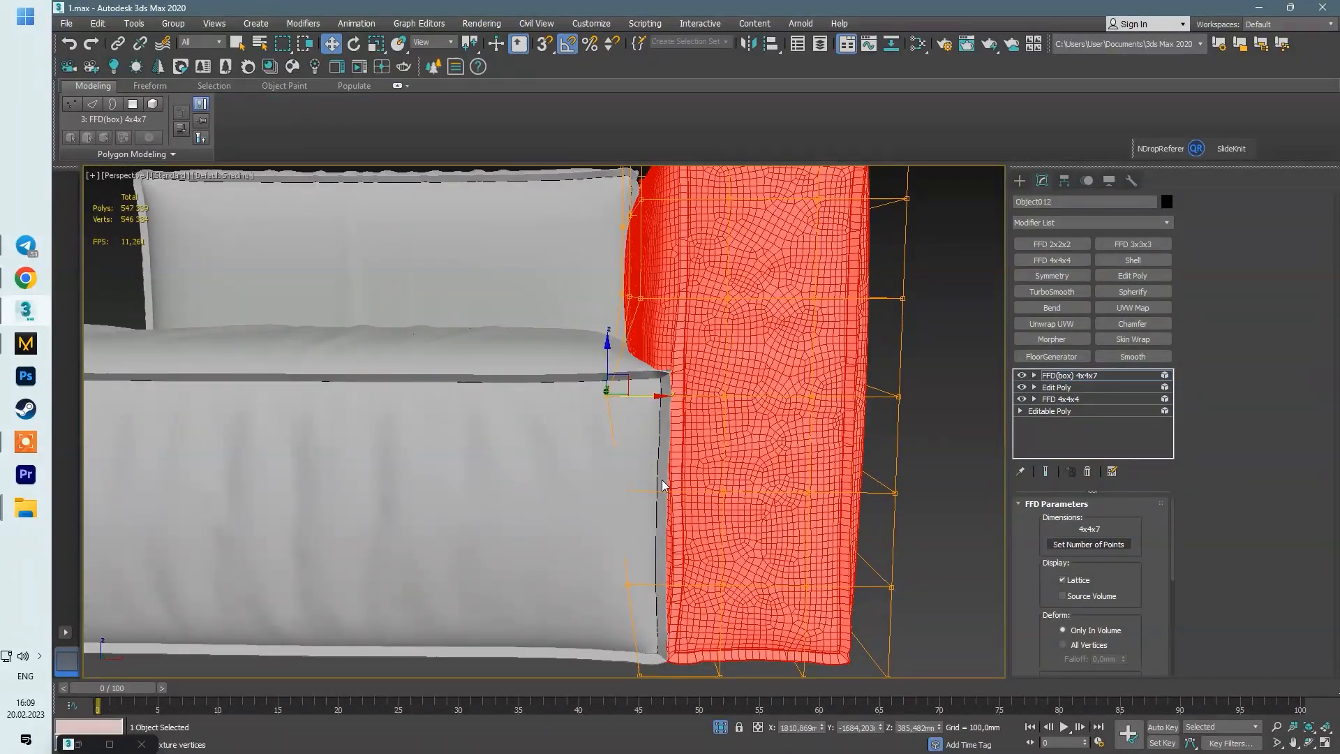
left_click_drag(639, 673, 651, 673)
middle_click_drag(687, 652, 808, 565, "alt")
key("f")
left_click_drag(540, 382, 575, 434)
key("F3")
key("F3")
key("p")
middle_click_drag(585, 439, 653, 485, "alt")
left_click_drag(763, 432, 748, 434)
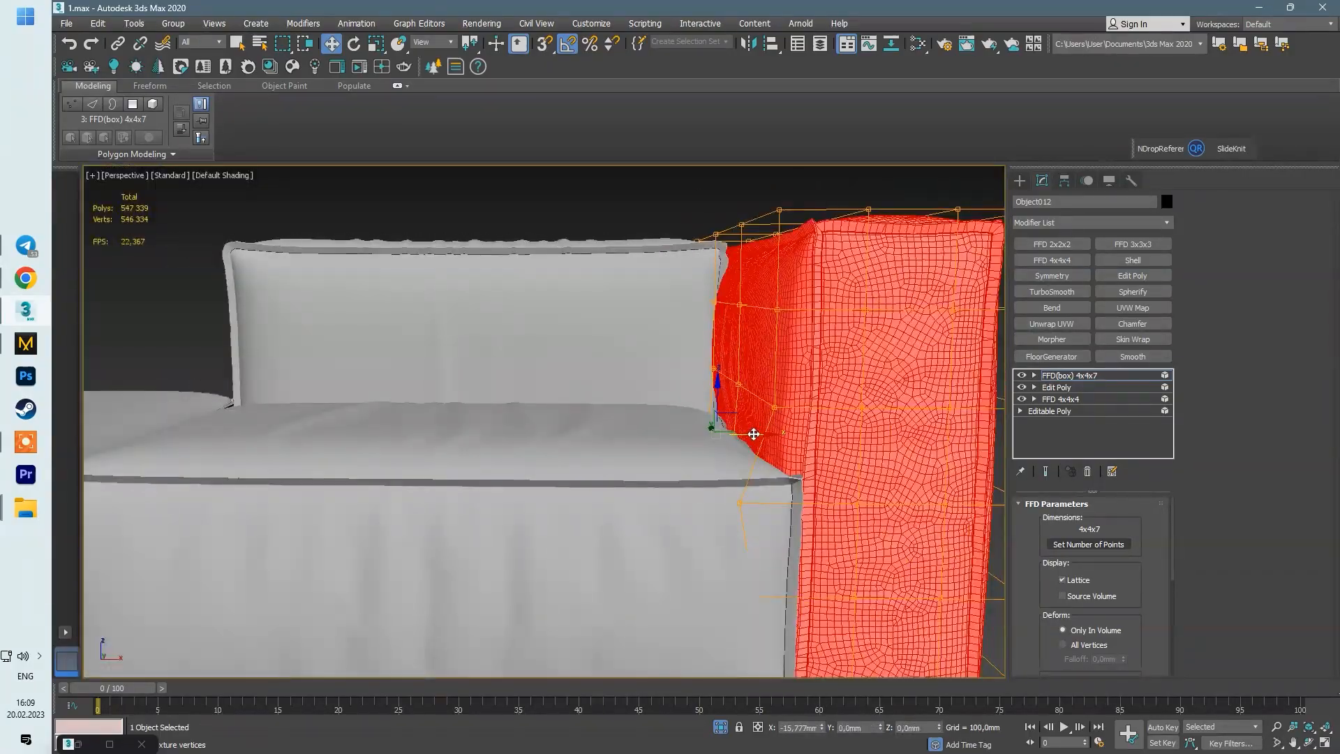
Step: Readjust the armrest's inner FFD control points along X beside the seat's upper front corner
key("f")
key("p")
middle_click_drag(748, 538, 756, 437, "alt")
left_click_drag(796, 435, 798, 436)
middle_click_drag(797, 436, 781, 450, "alt")
key("f")
key("F3")
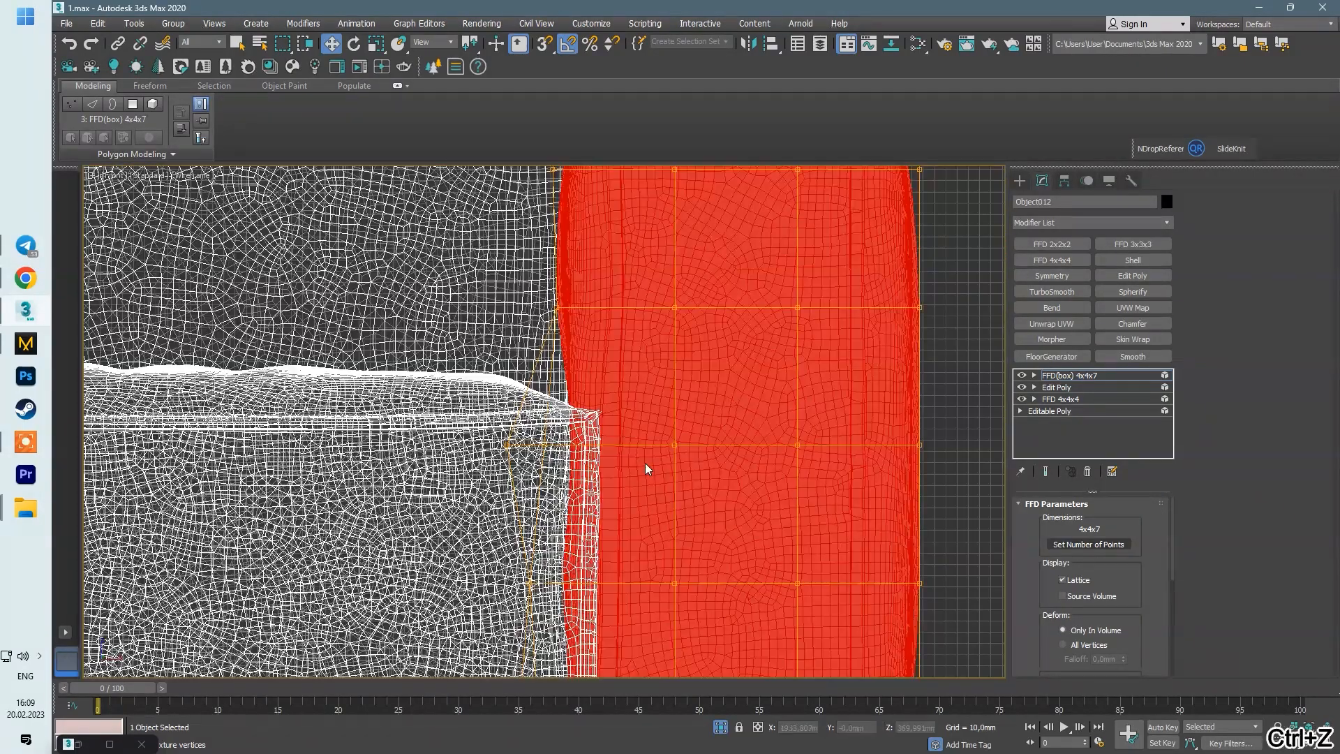
key("F3")
left_click_drag(597, 444, 587, 443)
middle_click_drag(587, 444, 717, 516, "alt")
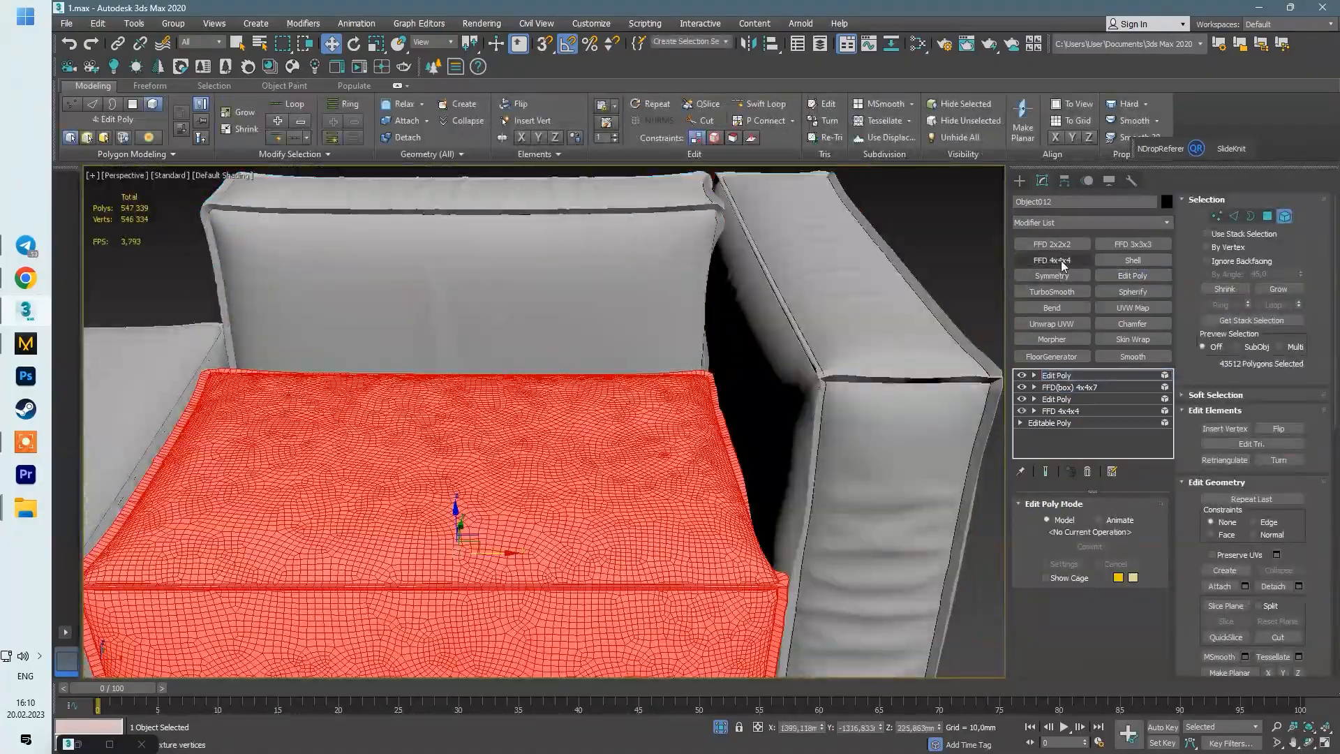
Step: Apply an FFD 4x4x4 modifier to the mirrored module's seat element and shift its armrest-side control points along X
left_click(1052, 259)
middle_click_drag(747, 587, 749, 601, "alt")
key("1")
left_click(766, 527)
left_click_drag(783, 664, 773, 664)
middle_click_drag(773, 664, 666, 497, "alt")
Step: Preview the mirrored module with TurboSmooth above an Edit Poly modifier, and remove the smoothing
left_click(1132, 276)
scroll(644, 476, "down", 3)
left_click(1052, 292)
middle_click_drag(751, 476, 703, 511, "alt")
scroll(703, 511, "up", 2)
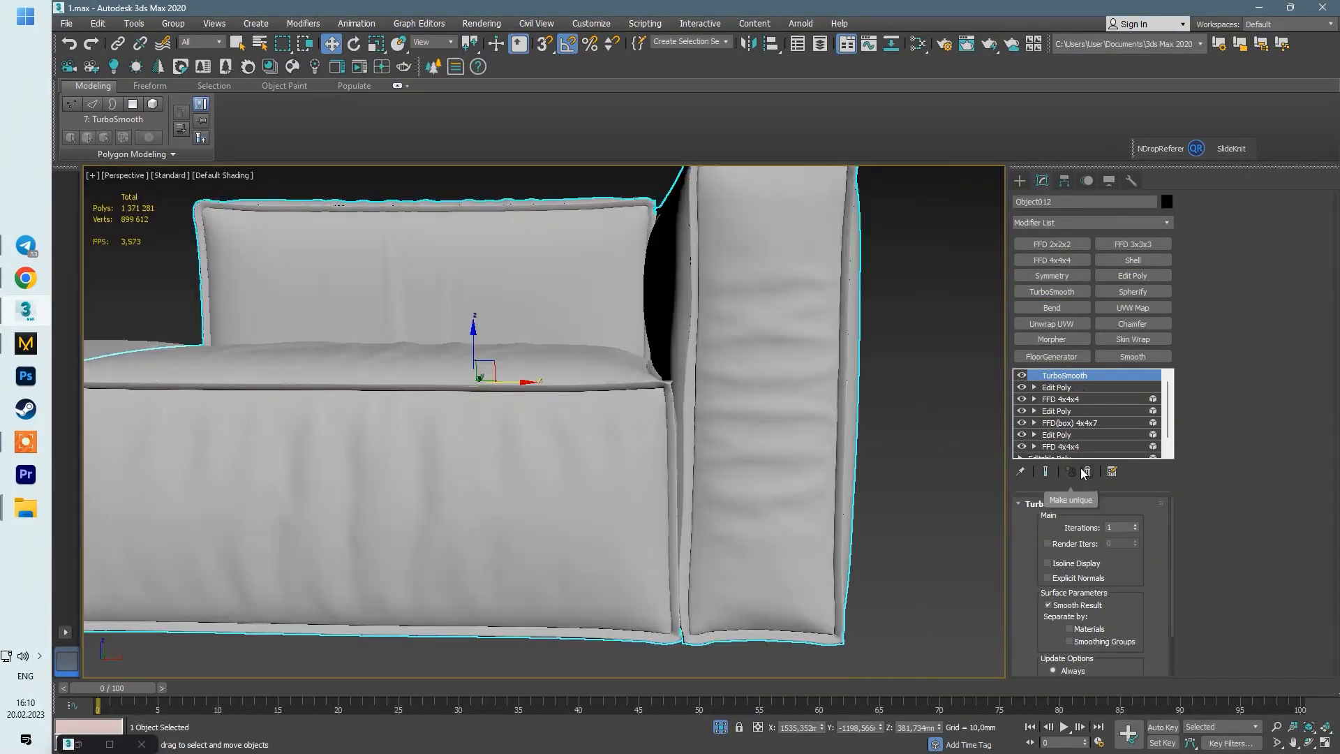
left_click(1087, 471)
left_click(1132, 276)
left_click(1059, 292)
middle_click_drag(747, 453, 719, 469, "alt")
scroll(719, 469, "down", 3)
left_click(1088, 472)
Step: Select the got_2 module and pick its backless seat element
middle_click_drag(530, 331, 571, 325, "alt")
scroll(571, 326, "down", 3)
middle_click_drag(308, 325, 726, 393)
left_click(427, 314)
scroll(610, 338, "down", 4)
scroll(410, 413, "up", 3)
scroll(409, 413, "up", 3)
middle_click_drag(410, 412, 677, 385, "alt")
left_click(391, 416)
left_click(458, 374)
key("5")
left_click(418, 392)
middle_click_drag(464, 405, 581, 393)
Step: Apply an FFD(box) modifier with 4x4x6 control points to the backless seat element
left_click(1080, 223)
key("f")
left_click(1069, 252)
type("6")
key("Return")
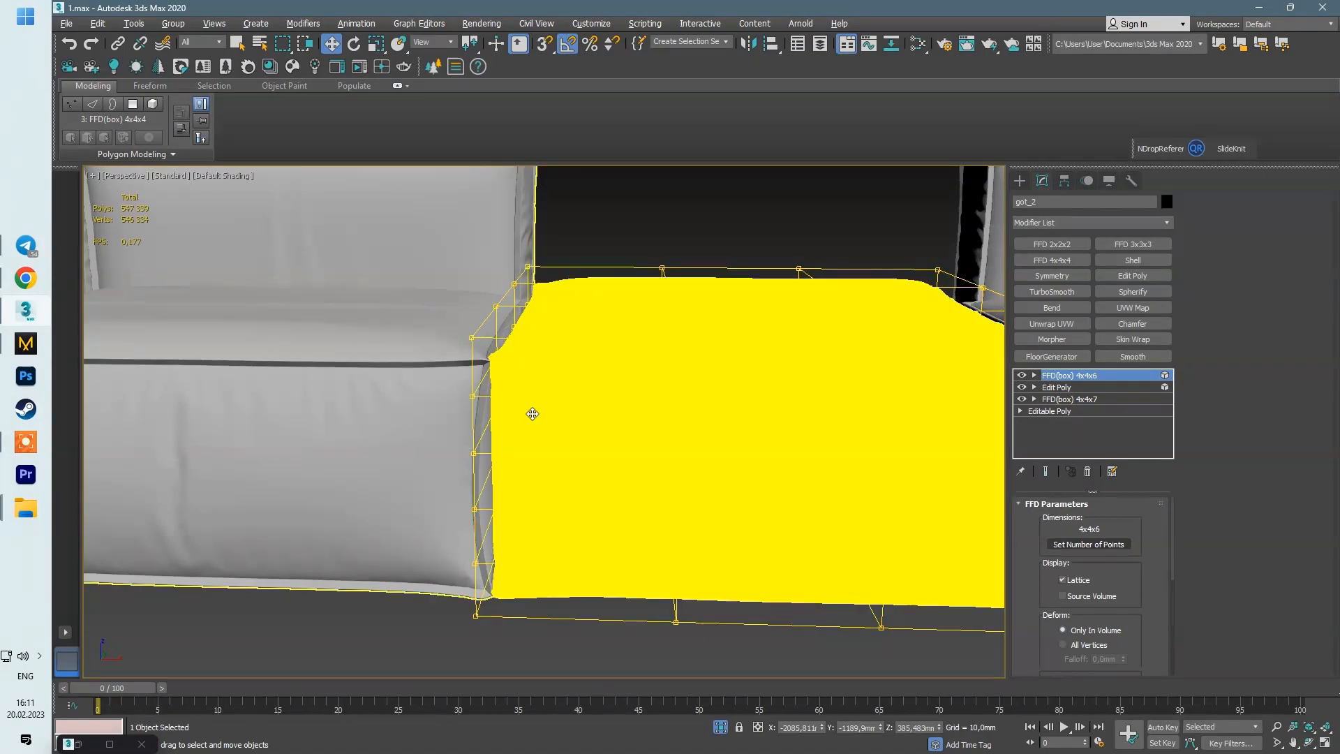
Step: Shift the backless seat's side FFD control points along X to fit it against the neighbouring backrest seat
key("f")
key("F4")
scroll(567, 561, "up", 5)
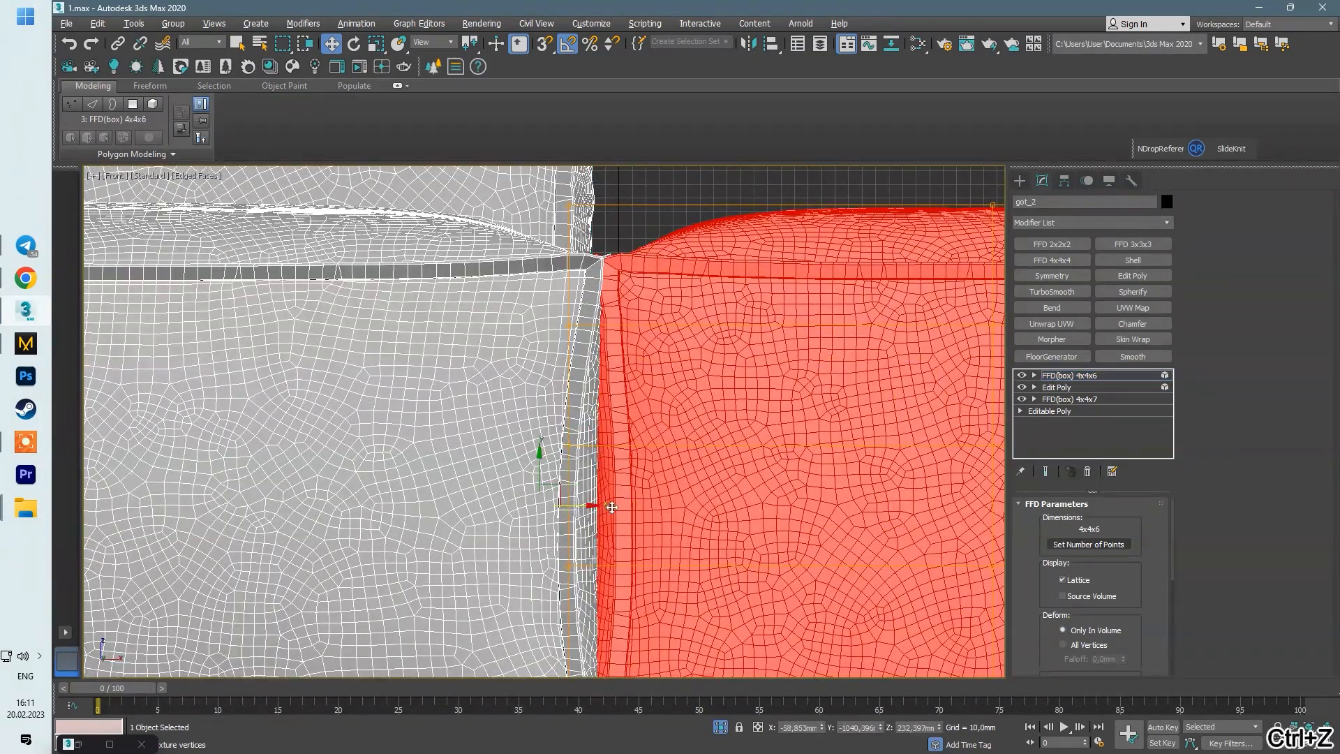
key("p")
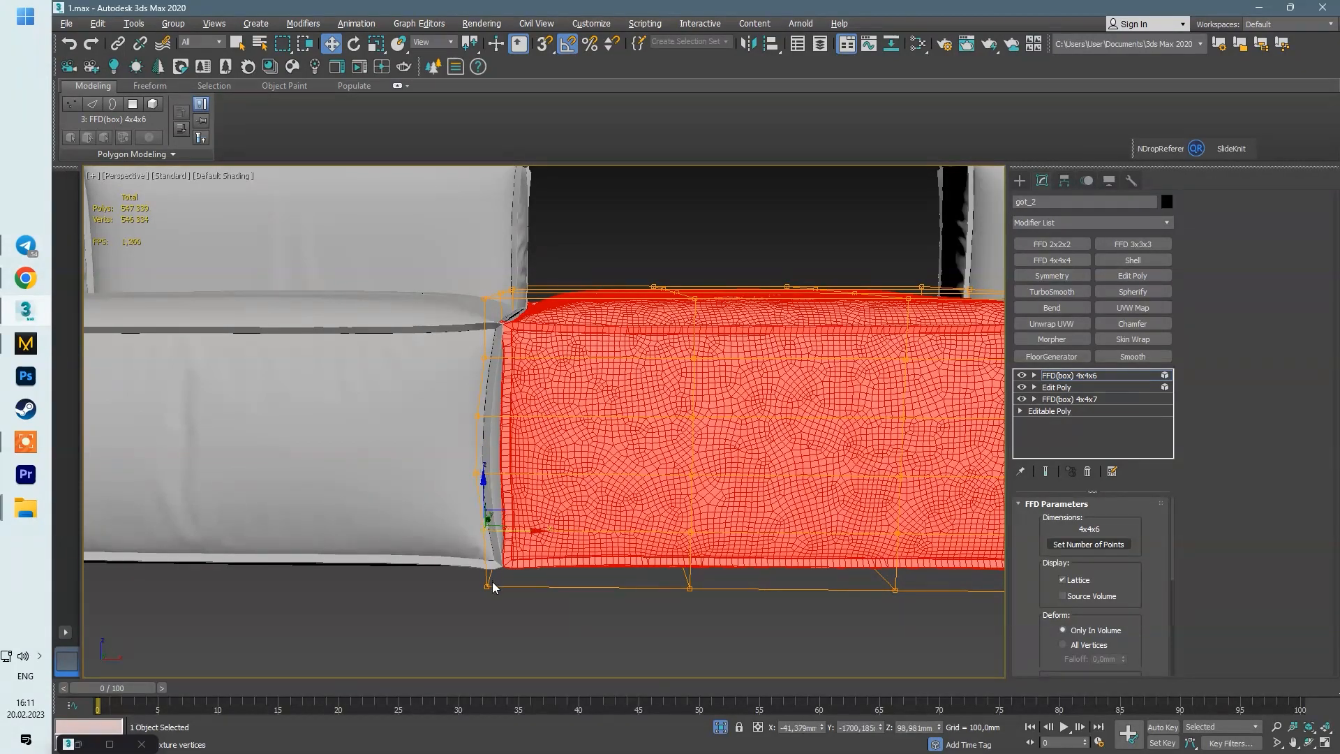
mouse_move(623, 530)
middle_mouse_down("alt")
mouse_move(598, 524)
mouse_move(607, 536)
middle_mouse_up("alt")
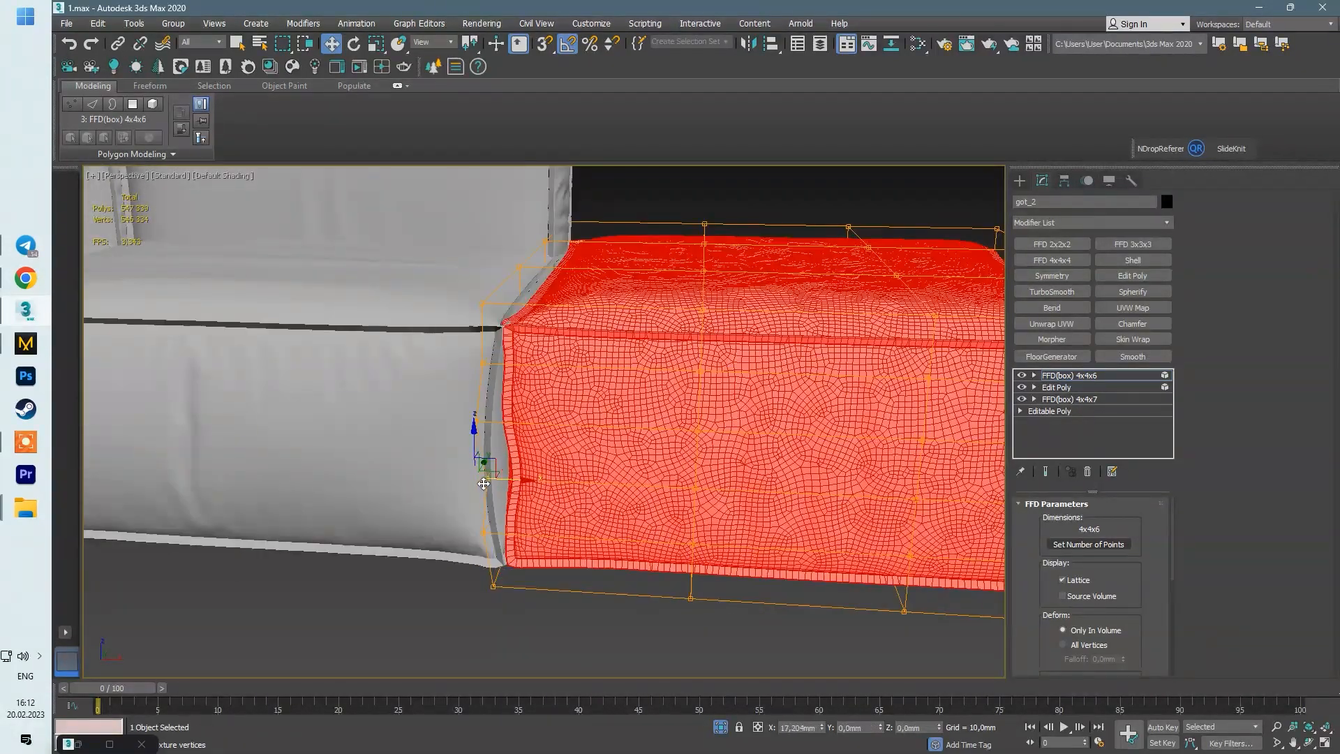
scroll(599, 450, "down", 3)
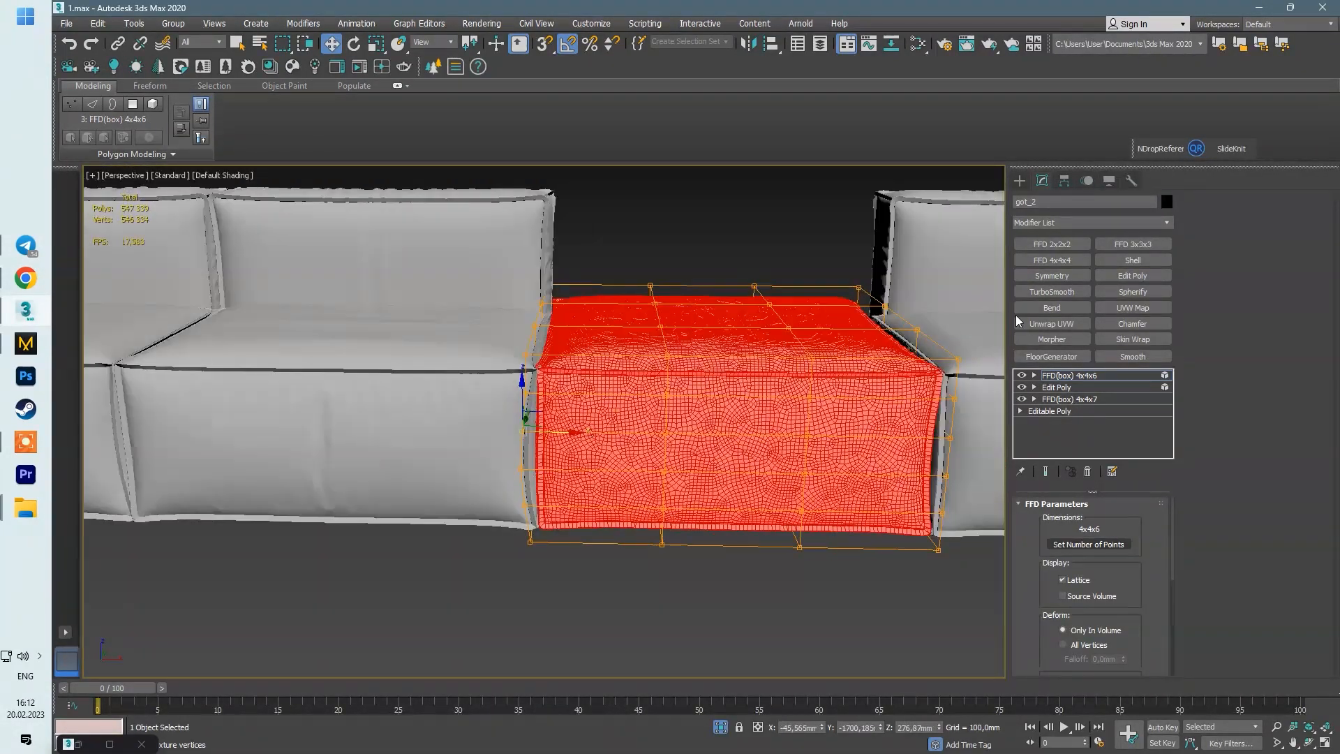
Step: Select the backrest seat element beside the backless one and apply an FFD(box) with 4x4x6 control points
key("5")
left_click(447, 424)
middle_click_drag(447, 423, 443, 414, "alt")
left_click(1169, 220)
key("f")
scroll(1068, 256, "up", 1)
scroll(1066, 256, "up", 1)
left_click(1065, 295)
left_click(1092, 544)
left_click_drag(674, 403, 528, 400)
type("6")
key("Return")
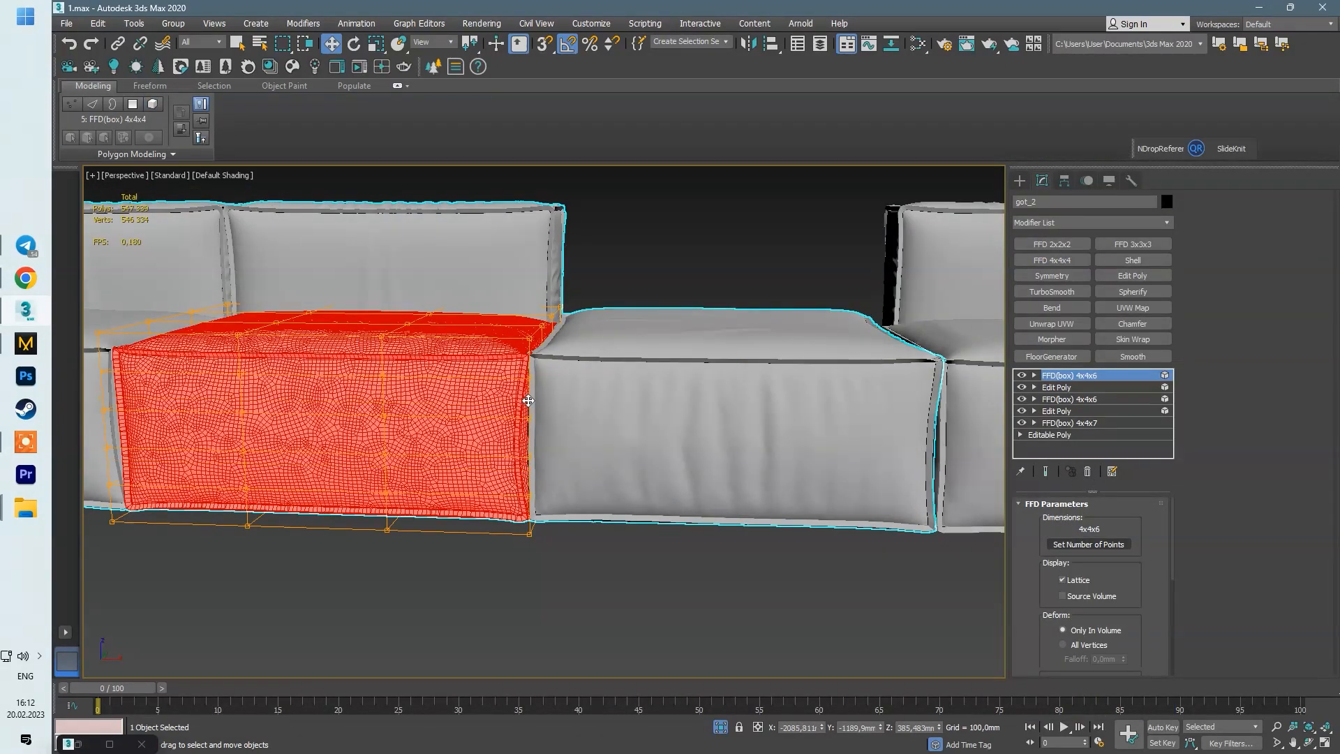
Step: Adjust the backrest seat's side FFD control points along X where it meets the backless seat
scroll(528, 400, "up", 3)
left_click_drag(573, 485, 568, 486)
middle_click_drag(607, 474, 551, 473, "alt")
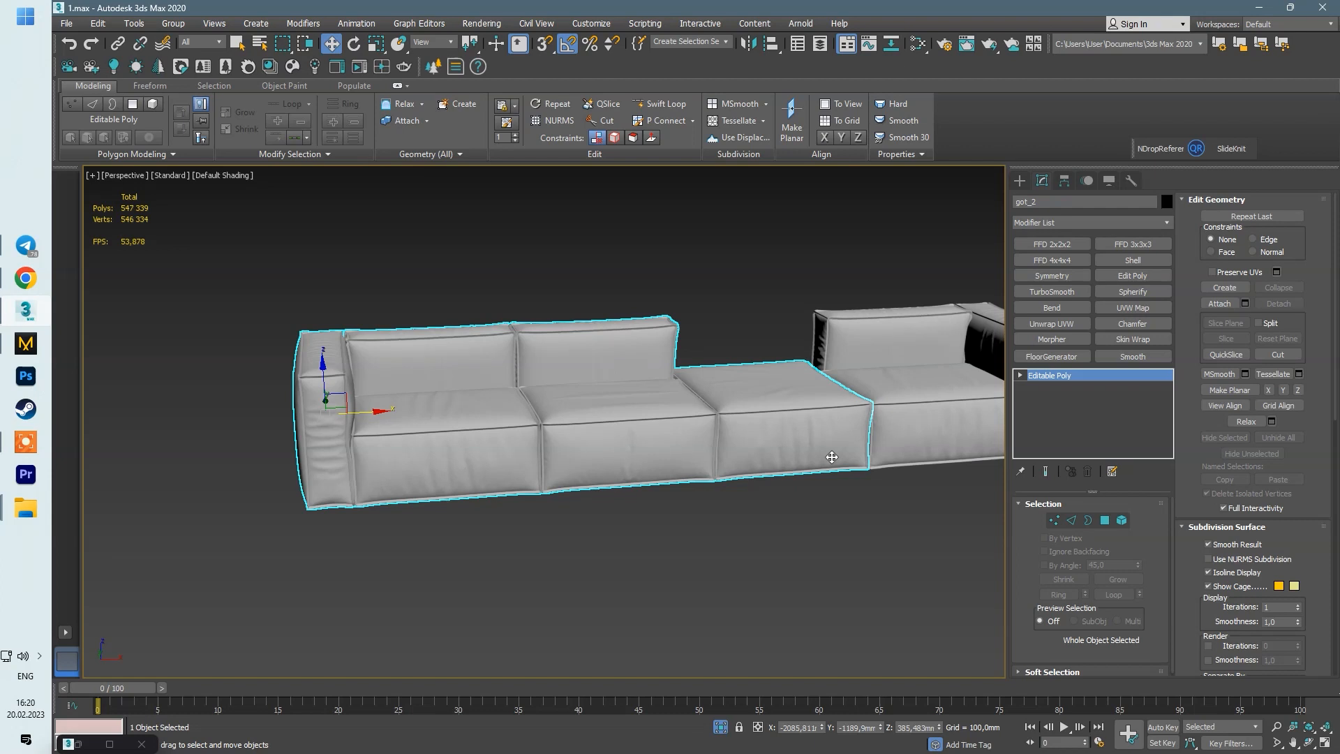
middle_click_drag(832, 457, 644, 496, "alt")
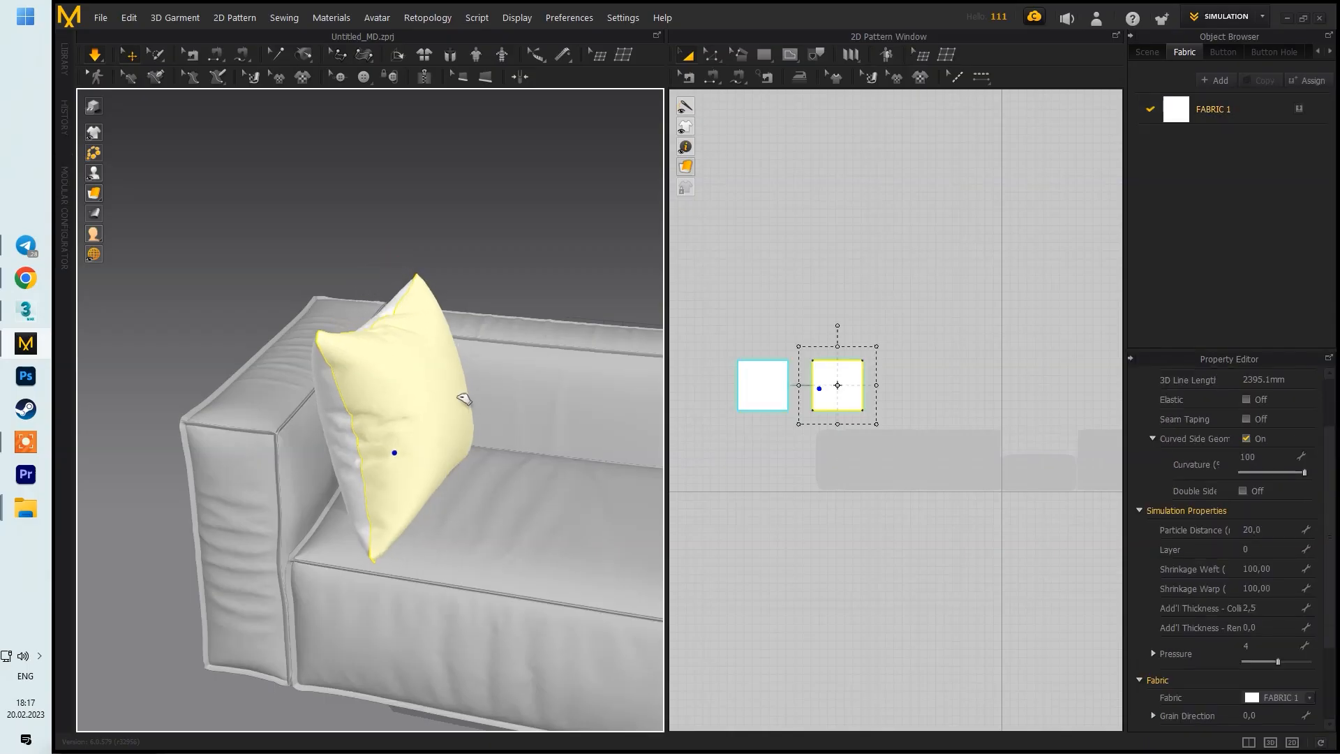
Step: In Marvelous Designer, simulate the square pillow and pull it into a leaning pose in the sofa corner
right_click_drag(463, 398, 494, 455)
key("space")
left_click_drag(513, 412, 537, 405)
left_click_drag(488, 290, 520, 255)
left_click_drag(378, 426, 401, 377)
left_click_drag(517, 286, 529, 255)
left_click_drag(464, 424, 458, 407)
right_click_drag(458, 407, 433, 483)
left_click_drag(433, 483, 450, 494)
key("space")
Step: Reposition the two pillow patterns near the armrest and simulate them again with the front pressure at 3
left_click_drag(691, 308, 897, 443)
left_click_drag(458, 373, 419, 416)
left_click(766, 384)
left_click(449, 219)
key("space")
left_click_drag(416, 314, 395, 325)
right_click_drag(474, 447, 403, 412)
scroll(230, 416, "down", 3)
scroll(402, 412, "up", 5)
right_click_drag(292, 395, 260, 428)
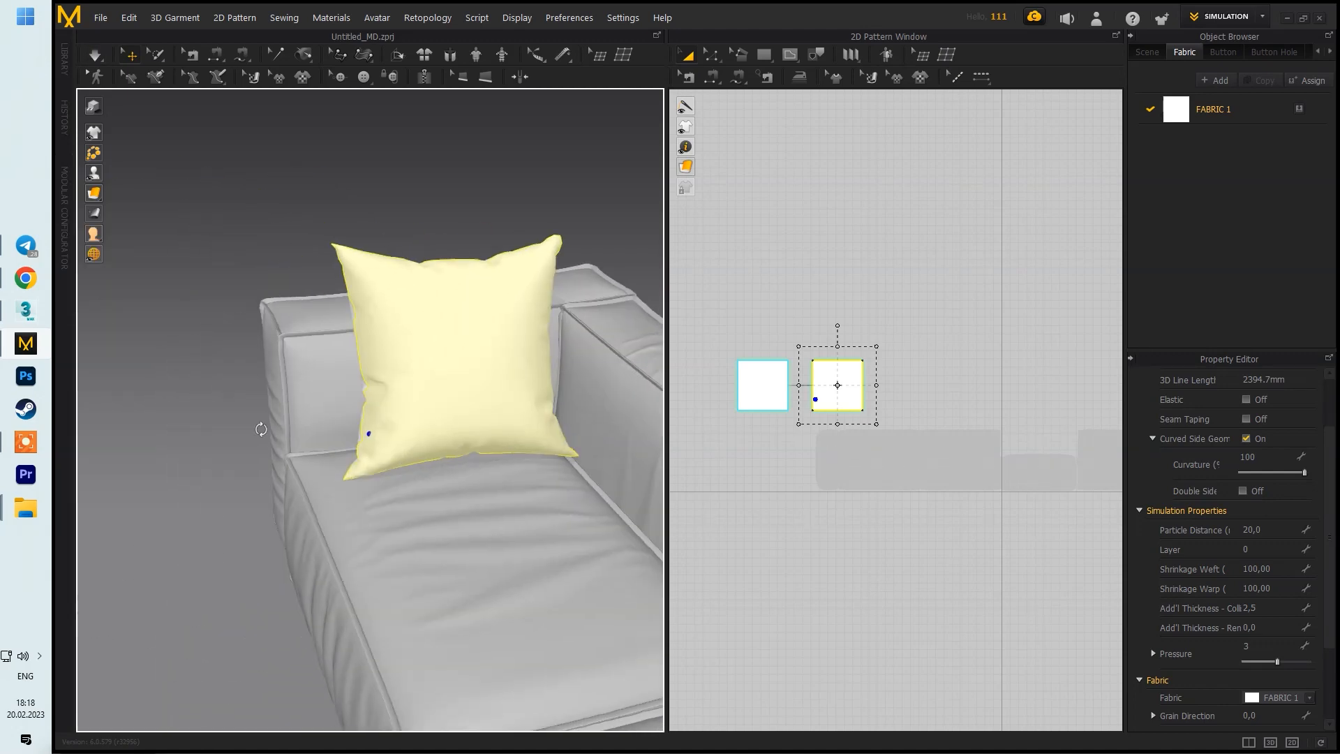
Step: Round all four corners of the square pillow pattern by length
left_click(713, 57)
left_click(751, 146)
scroll(843, 353, "up", 5)
right_click(740, 376)
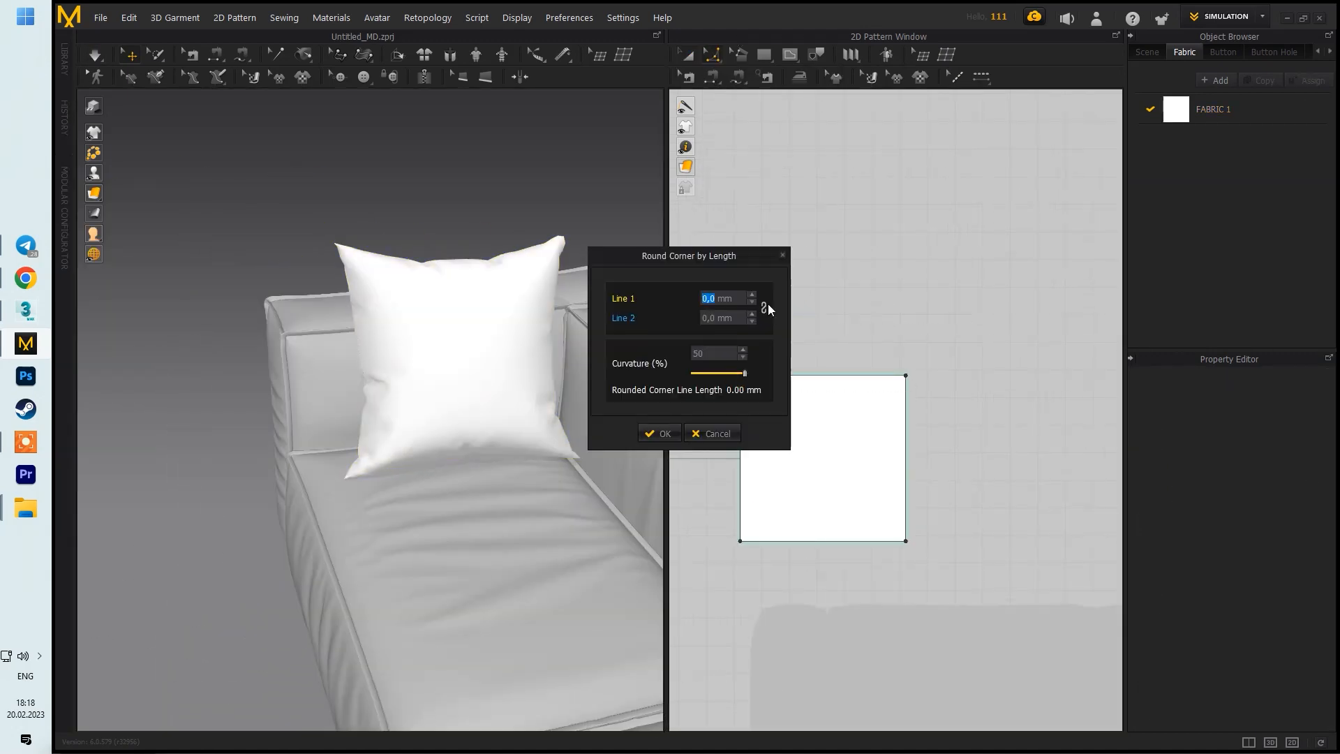
left_click(659, 434)
right_click(905, 375)
key("Return")
right_click(741, 541)
key("Return")
right_click(906, 541)
key("Return")
Step: Simulate the rounded pillow and set the front pattern's pressure to 2
right_click_drag(349, 411, 473, 379)
key("space")
left_click(316, 386)
left_click(1253, 647)
key("Return")
left_click(799, 448)
left_click(353, 337)
right_click_drag(428, 419, 471, 417)
key("space")
scroll(847, 410, "down", 5)
Step: Set the particle distance of both pillow patterns to 10 and settle the pillow with a simulation
left_click_drag(726, 349, 922, 480)
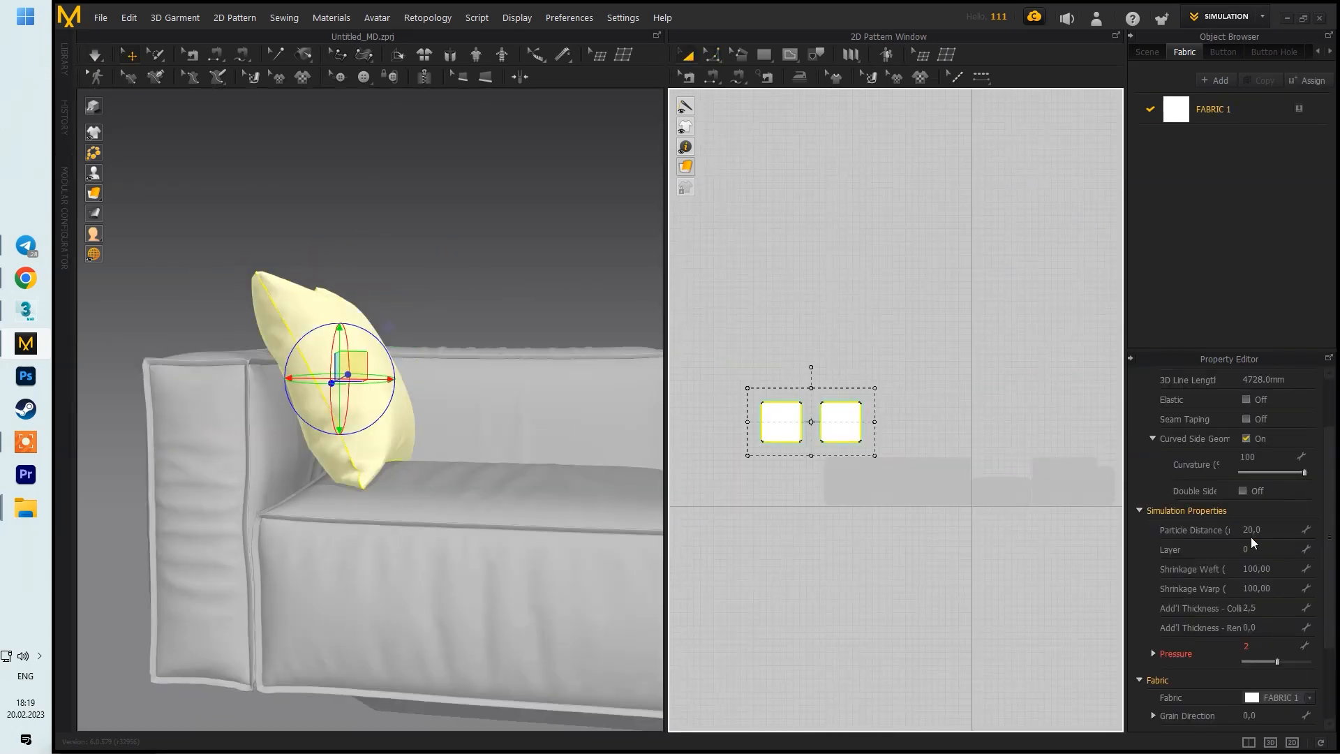
left_click(409, 241)
right_click_drag(416, 266, 489, 293)
left_click(492, 289)
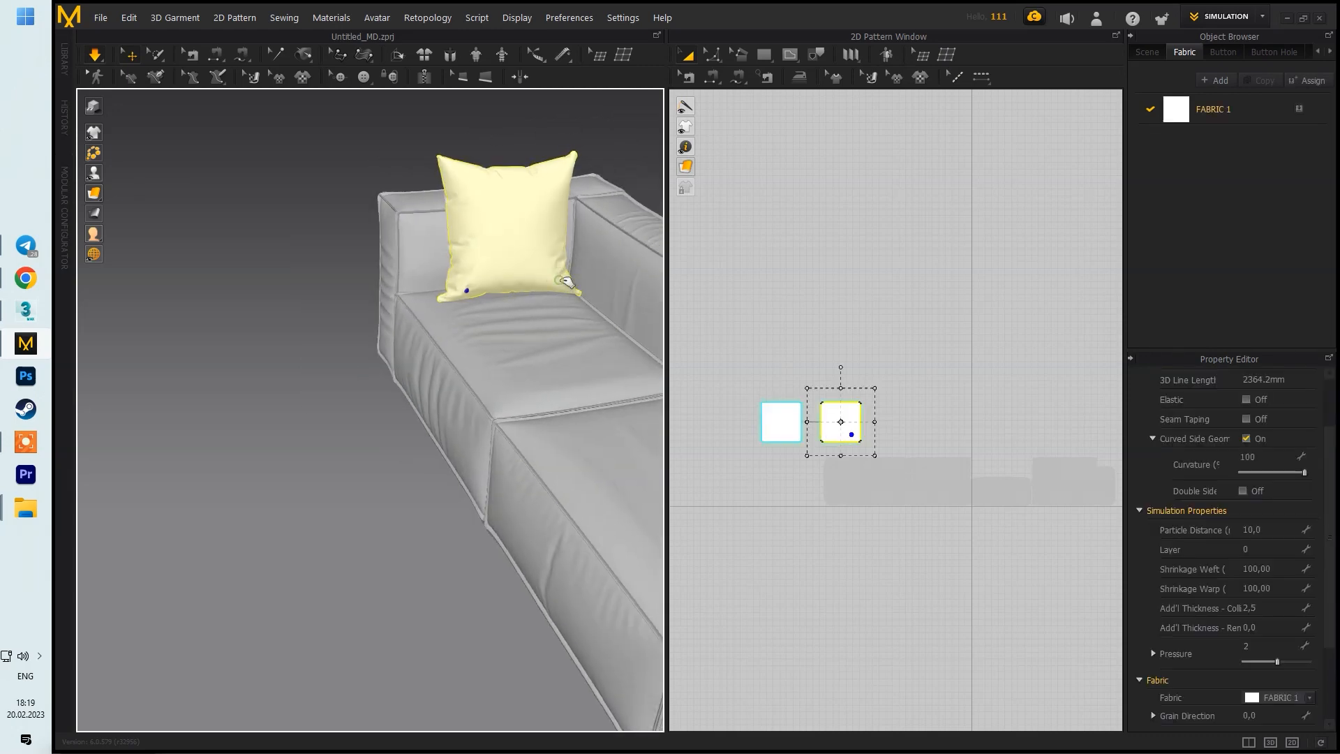
right_click_drag(442, 238, 457, 307)
key("space")
left_click(418, 321)
Step: Inspect the settled pillow and set the front pattern's pressure to 1
scroll(447, 389, "up", 4)
scroll(447, 389, "down", 4)
right_click_drag(447, 389, 464, 416)
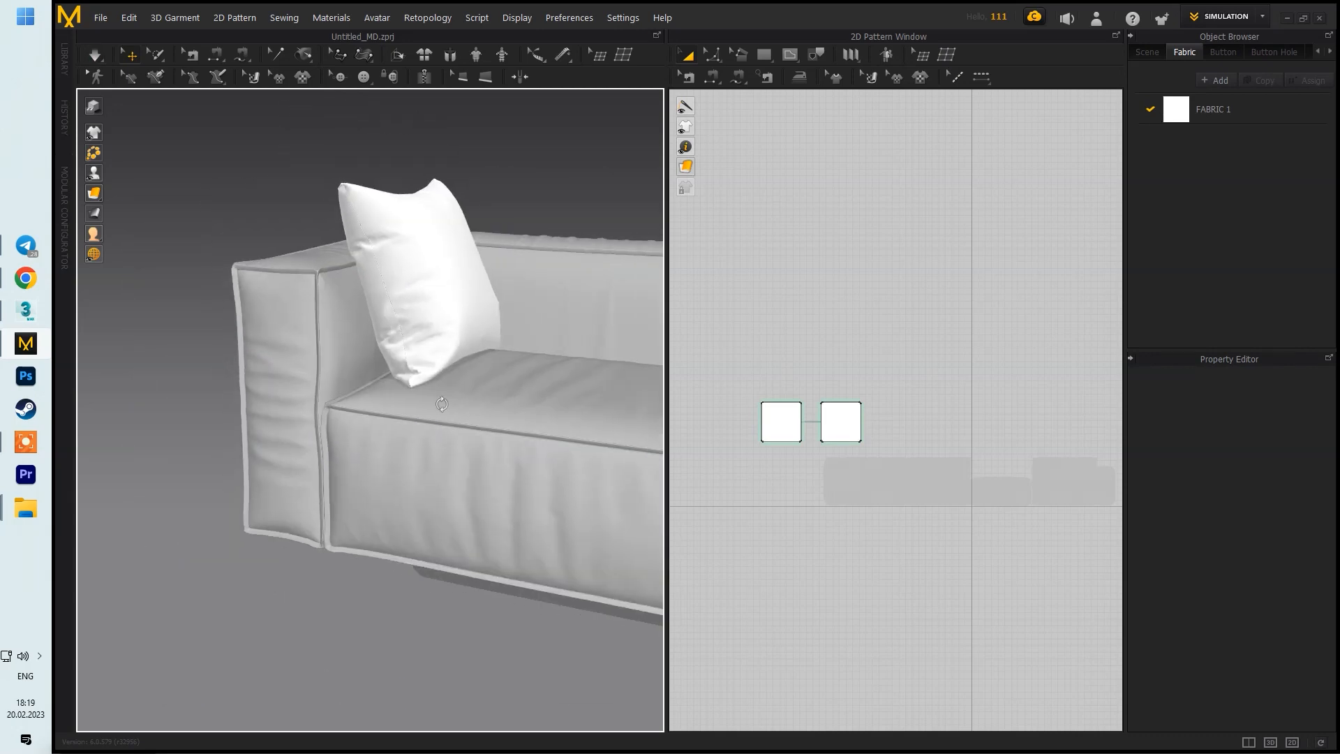
middle_click_drag(517, 230, 451, 428)
scroll(514, 434, "up", 3)
right_click_drag(451, 428, 412, 365)
scroll(514, 433, "down", 3)
left_click(419, 283)
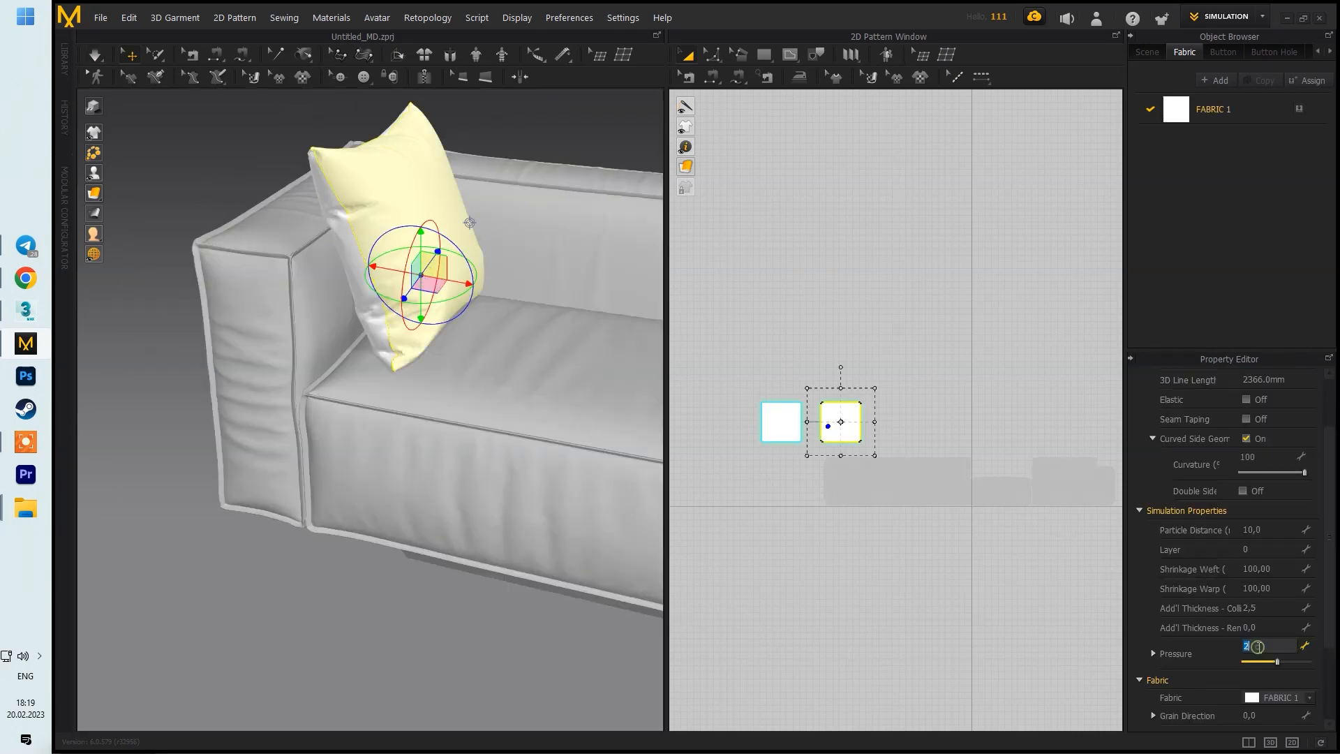
right_click_drag(421, 275, 447, 314)
left_click(798, 275)
Step: Select both pillow patterns and freeze them
scroll(523, 261, "down", 2)
right_click_drag(524, 260, 538, 314)
left_click_drag(717, 354, 985, 559)
right_click_drag(935, 546, 894, 528)
key("ctrl+k")
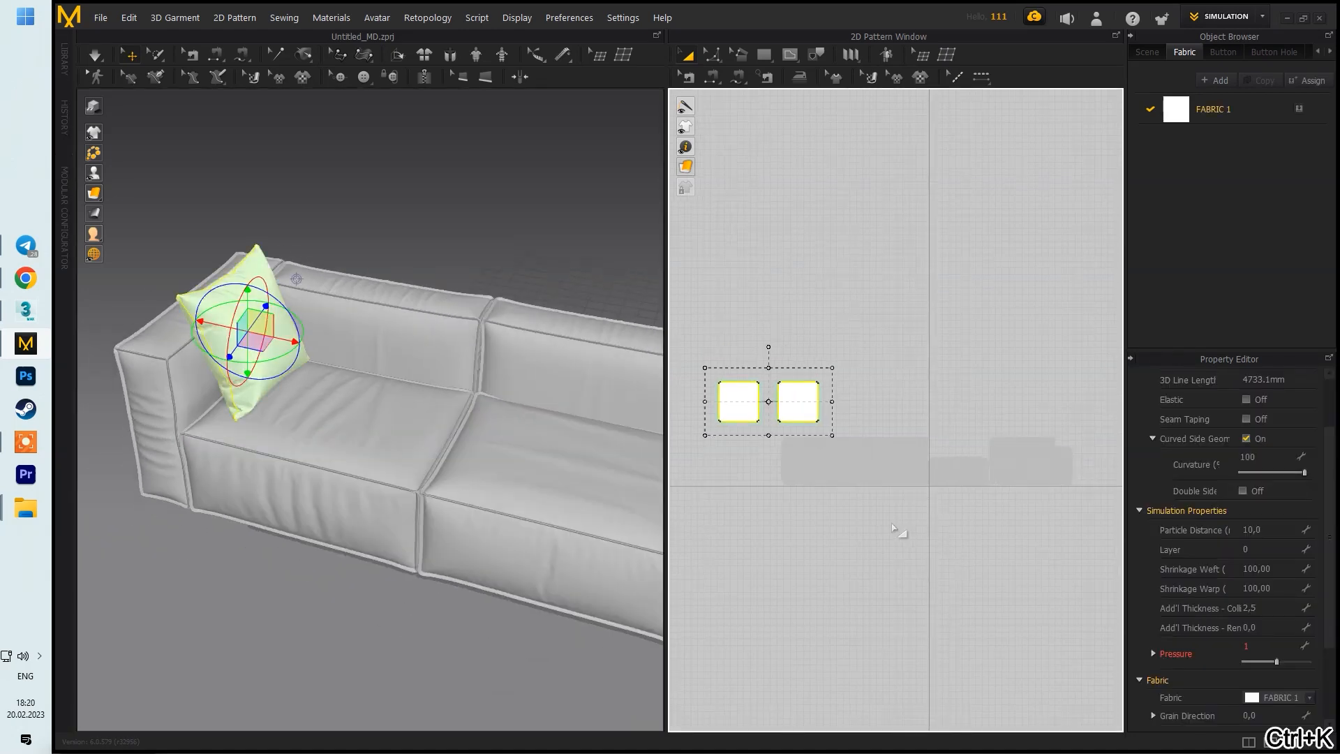
Step: Paste a copy of the pillow patterns beside the originals and move the copied pillow to the sofa's opposite end
right_click(919, 383)
left_click(966, 406)
left_click(1018, 400)
scroll(493, 335, "down", 2)
right_click_drag(494, 337, 593, 328)
left_click_drag(412, 364, 501, 347)
scroll(509, 342, "up", 4)
right_click_drag(439, 343, 489, 297)
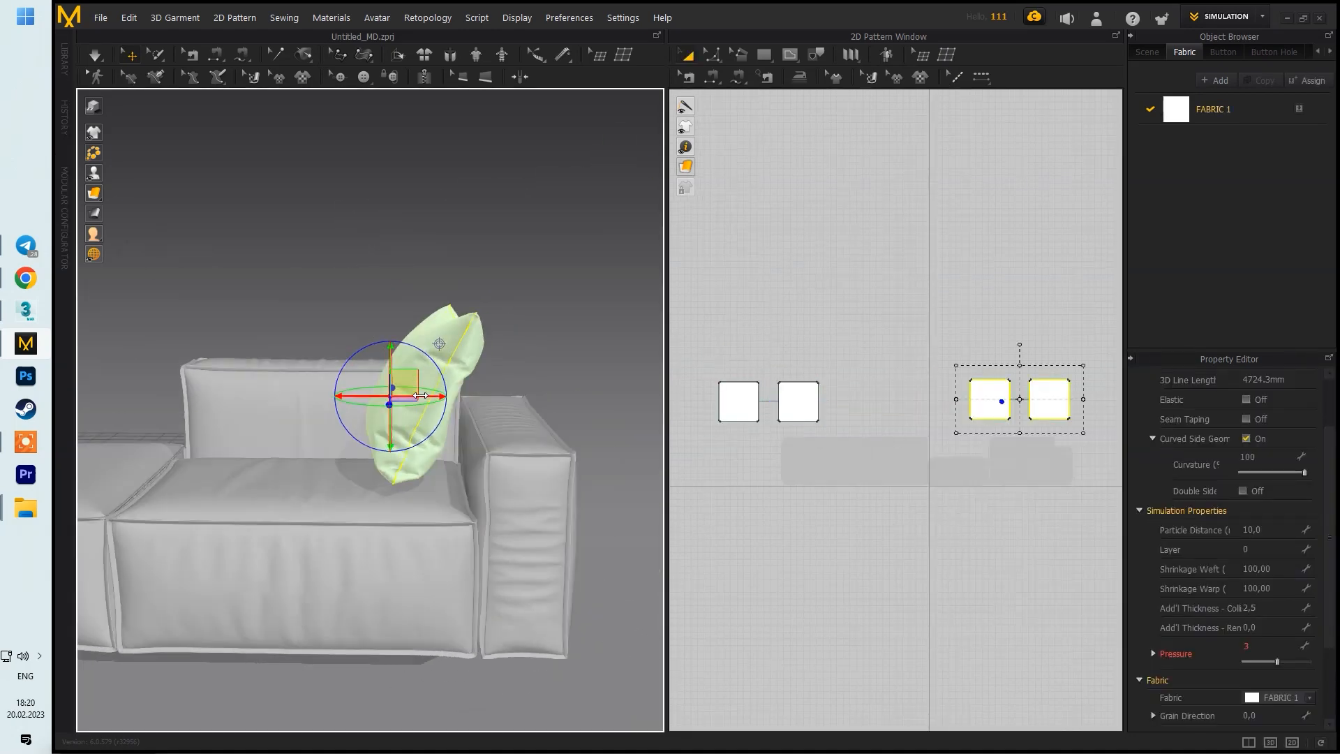
Step: Unfreeze the copied pillow and simulate it resting on the end seat beside the armrest
key("ctrl+k")
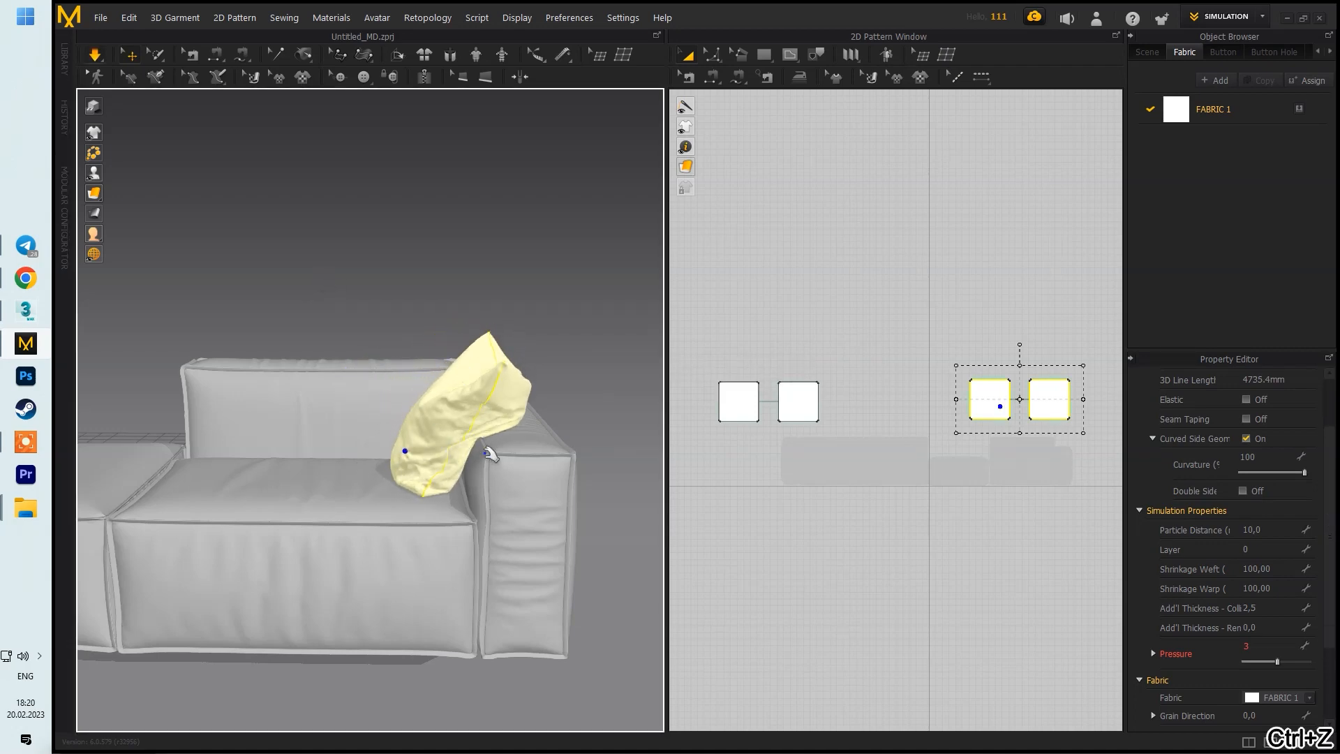
right_click_drag(485, 453, 457, 407)
left_click(1049, 402)
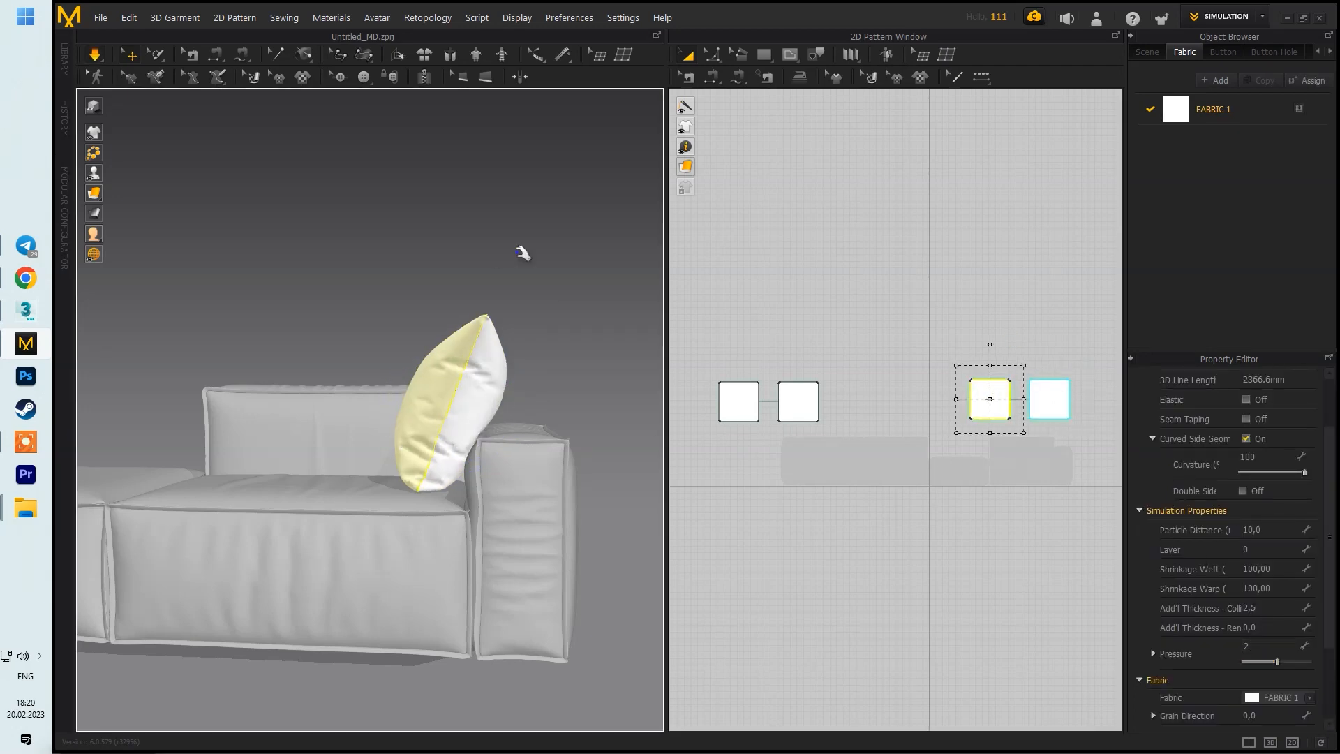
key("space")
right_click_drag(413, 520, 263, 532)
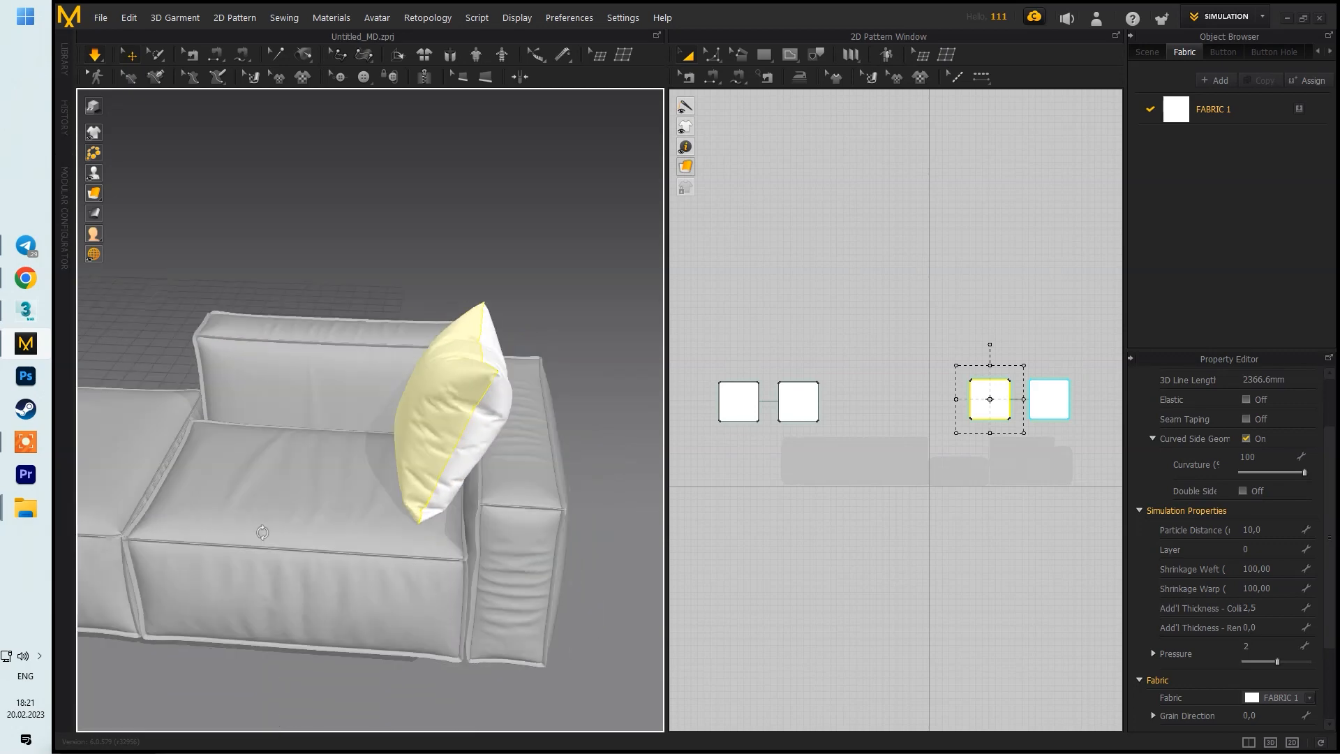
Step: Stop the simulation, select both patterns of the copied pillow, and reposition it on the end seat
key("space")
left_click(1049, 399, "shift")
left_click_drag(453, 384, 488, 361)
right_click_drag(487, 362, 455, 423)
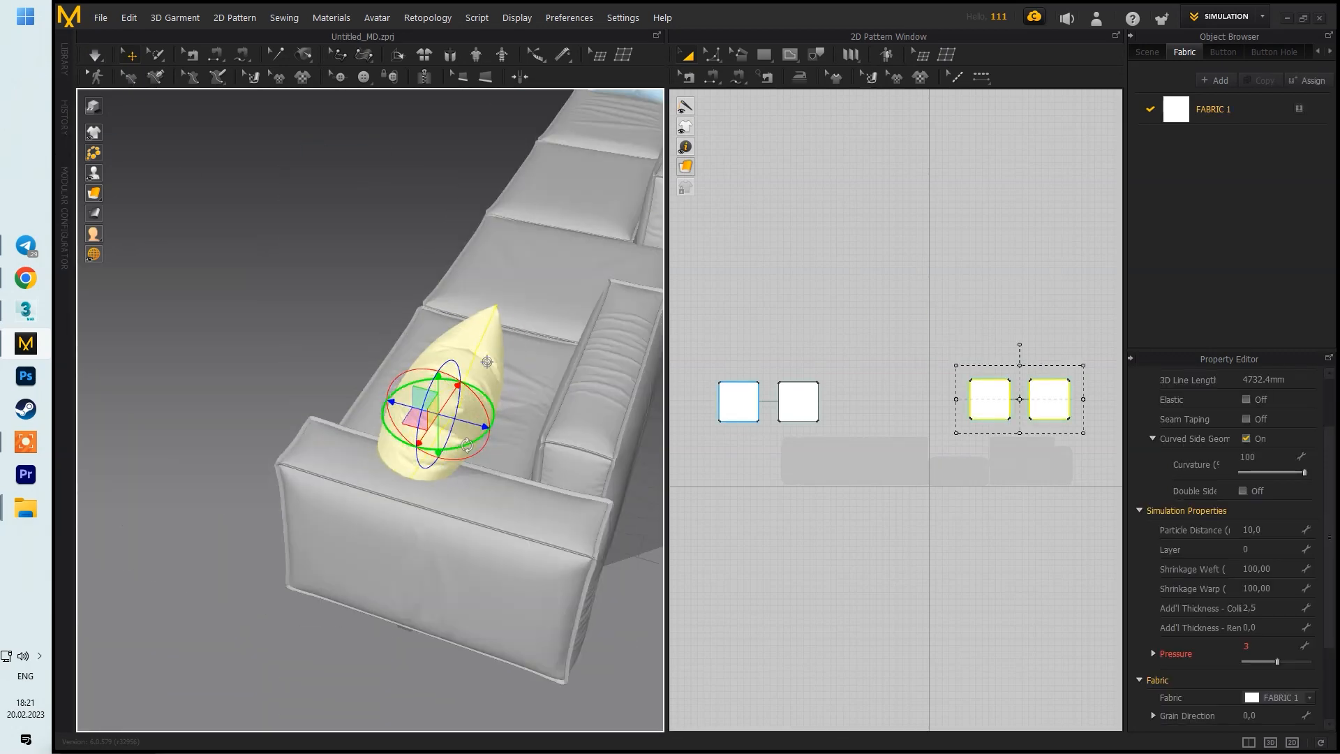
left_click_drag(470, 445, 447, 451)
right_click_drag(447, 450, 544, 425)
left_click_drag(454, 412, 398, 412)
right_click_drag(335, 419, 175, 421)
left_click_drag(418, 339, 469, 336)
right_click_drag(518, 418, 414, 443)
Step: Settle the copied pillow with its first pattern's pressure set to 1, and freeze both of its patterns
key("space")
right_click_drag(540, 427, 380, 453)
left_click(610, 251)
left_click(1001, 392)
left_click(1265, 644)
type("1")
key("Return")
key("space")
key("space")
right_click_drag(546, 324, 138, 424)
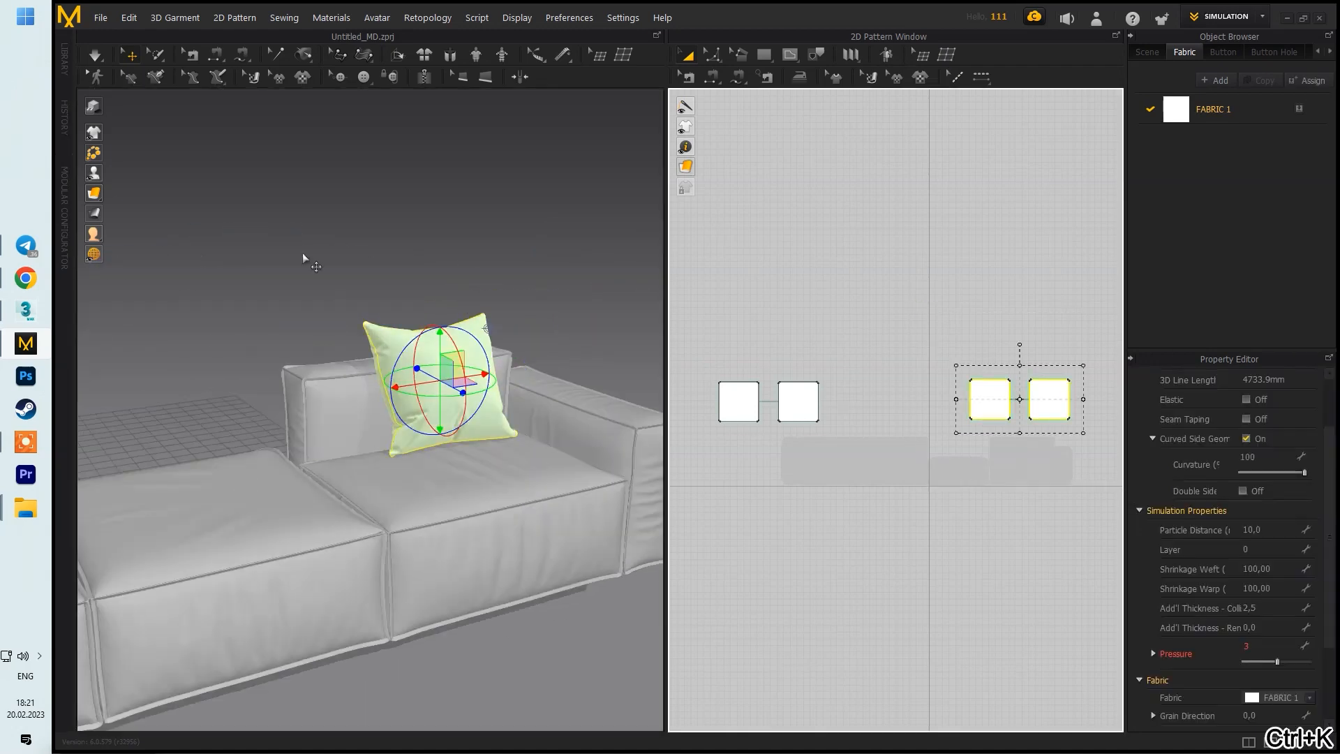
Step: Paste another copy of the pillow patterns between the two existing pairs and unfreeze it
right_click_drag(303, 254, 408, 392)
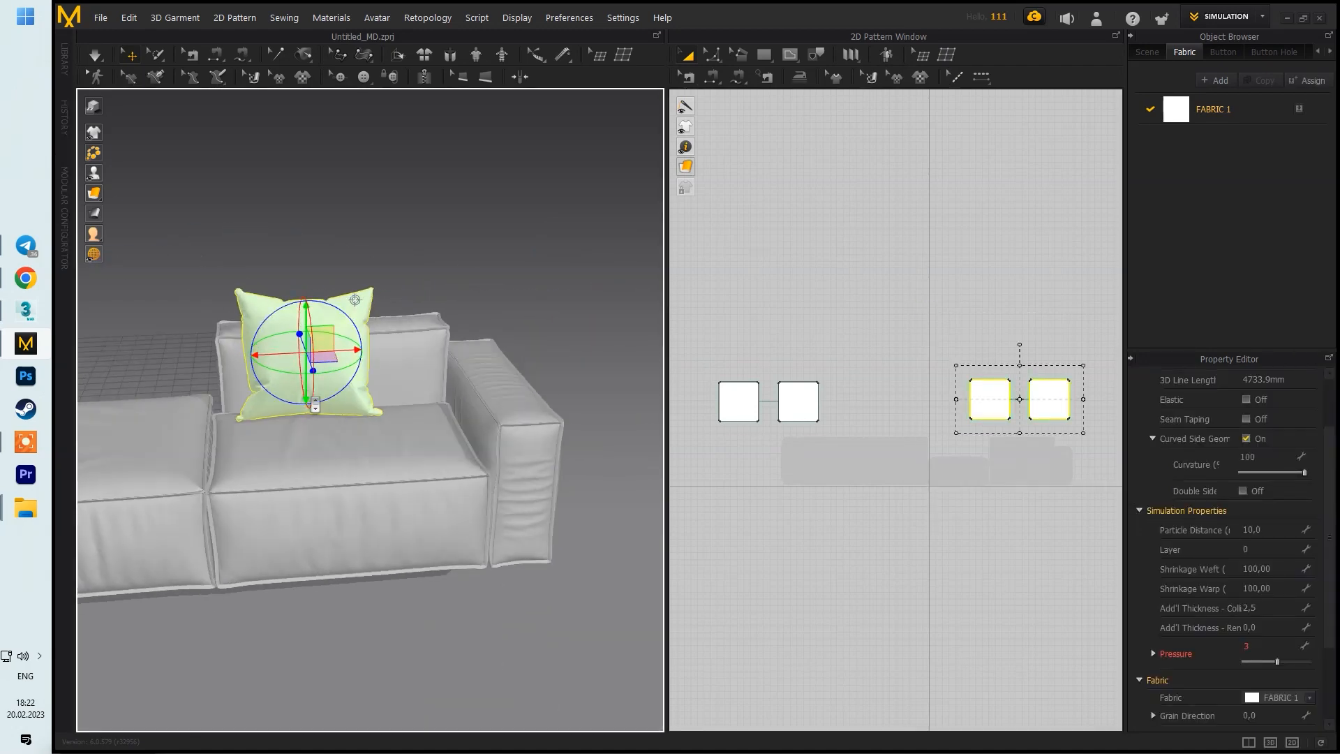
scroll(397, 393, "down", 5)
middle_click_drag(171, 398, 392, 396)
right_click_drag(392, 395, 328, 363)
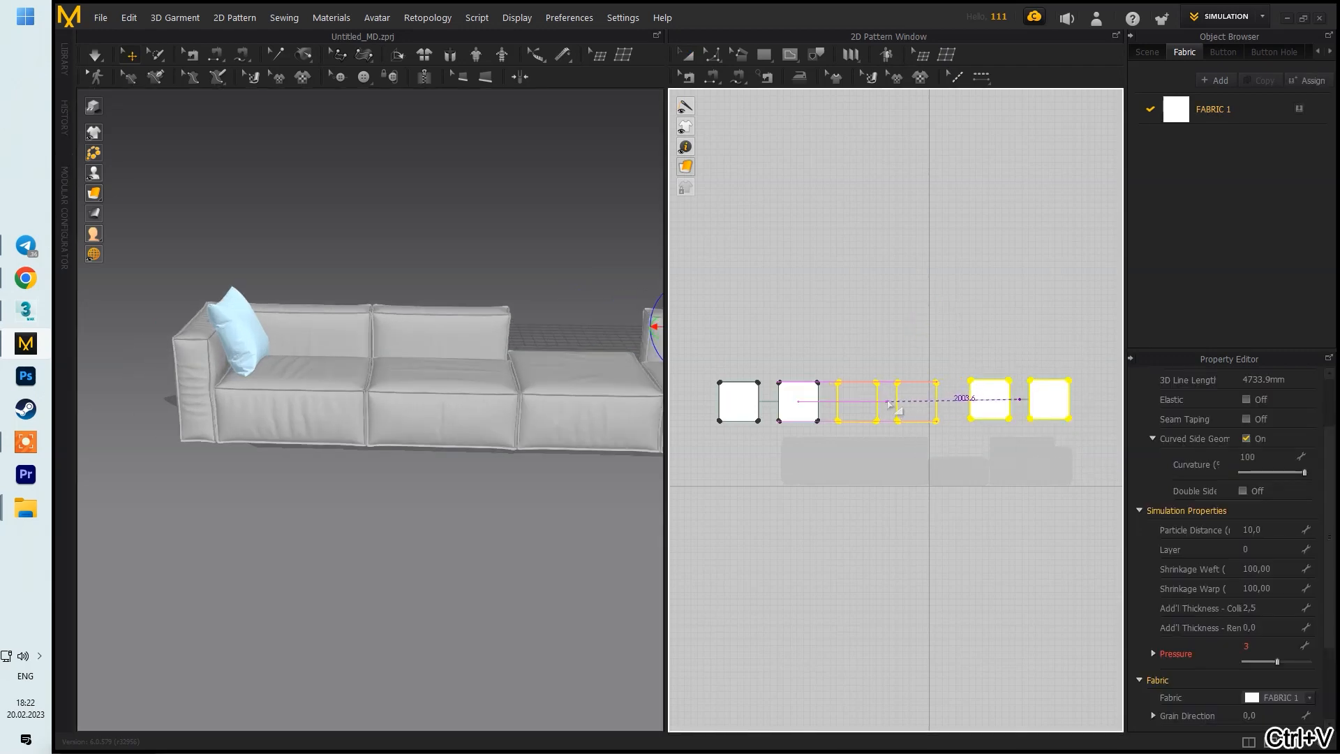
left_click(894, 404)
right_click_drag(474, 318, 508, 338)
middle_click_drag(509, 337, 413, 308)
key("ctrl+k")
Step: Select the points of the lower-left rounded corner on the new pillow's pattern
right_click_drag(412, 309, 373, 335)
scroll(373, 335, "up", 2)
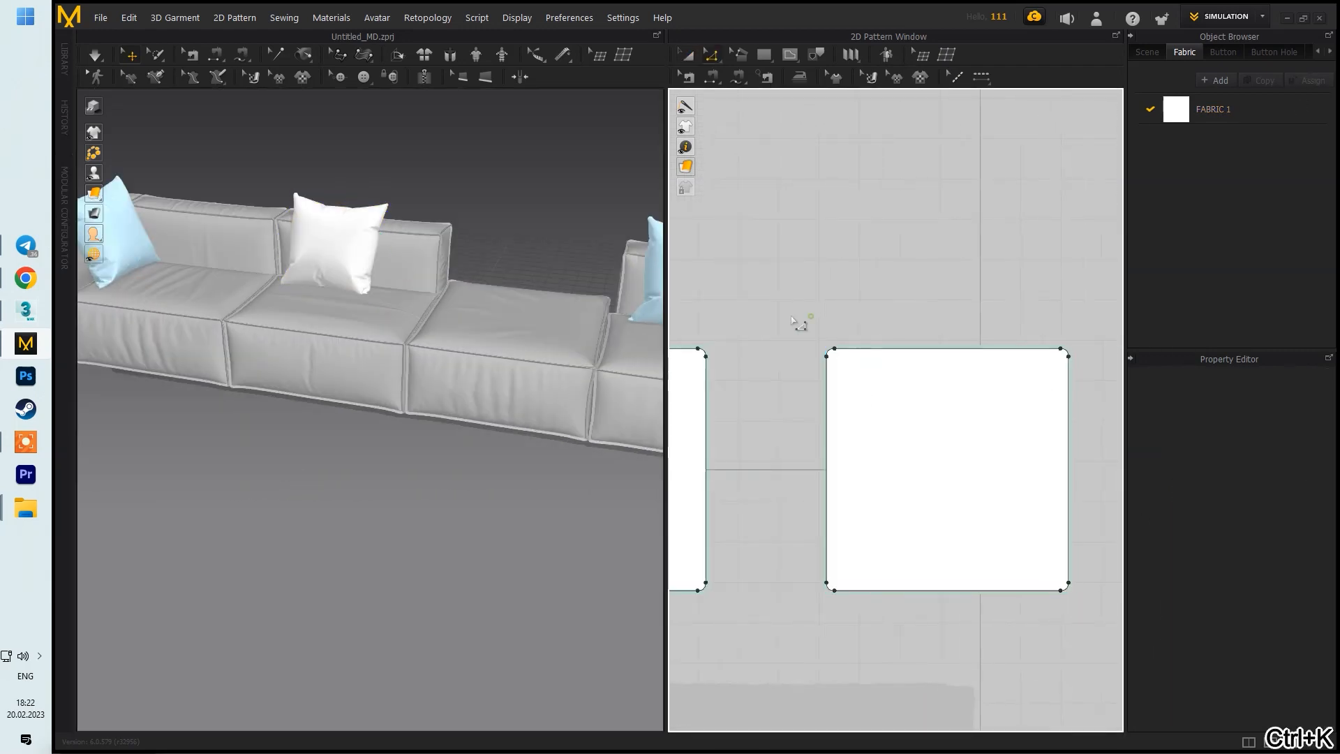
left_click(957, 421)
left_click_drag(808, 559, 918, 598)
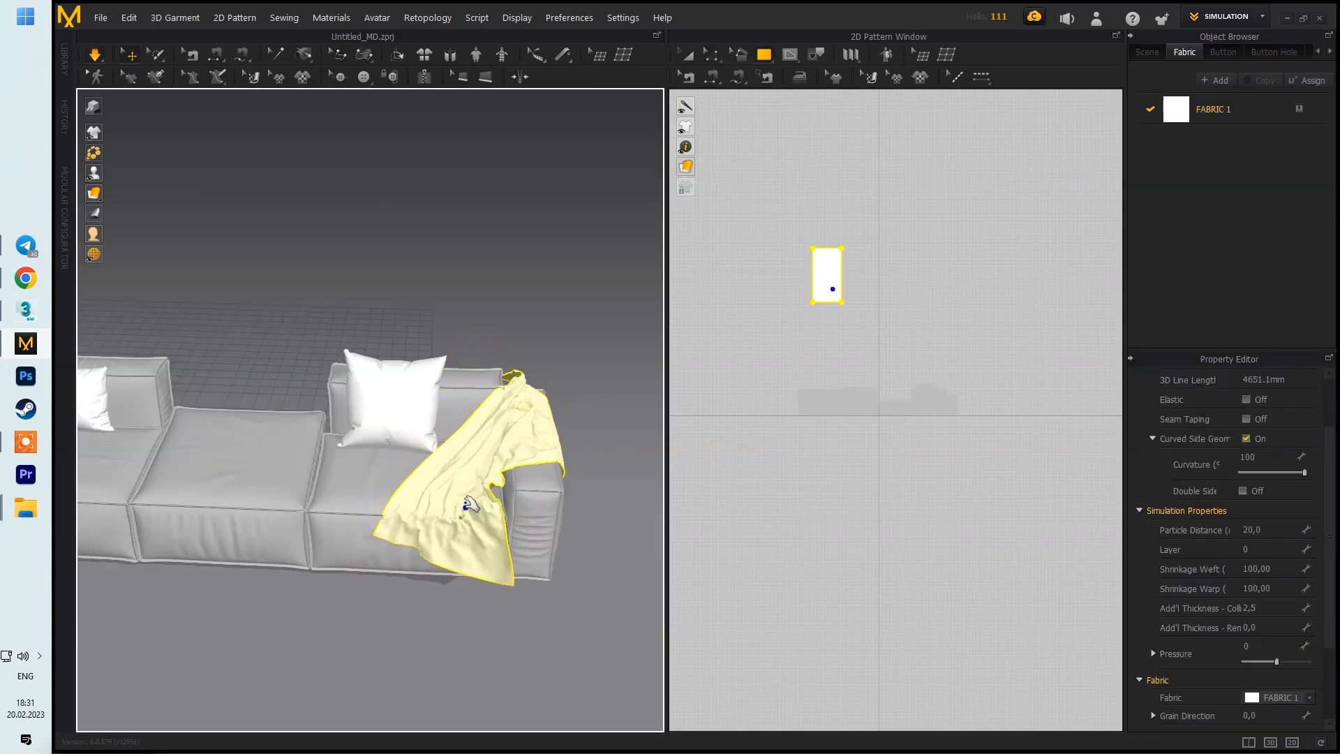
Step: Pull the simulated throw blanket into a drape over the armrest and the front of the end seat
right_click_drag(527, 456, 504, 367)
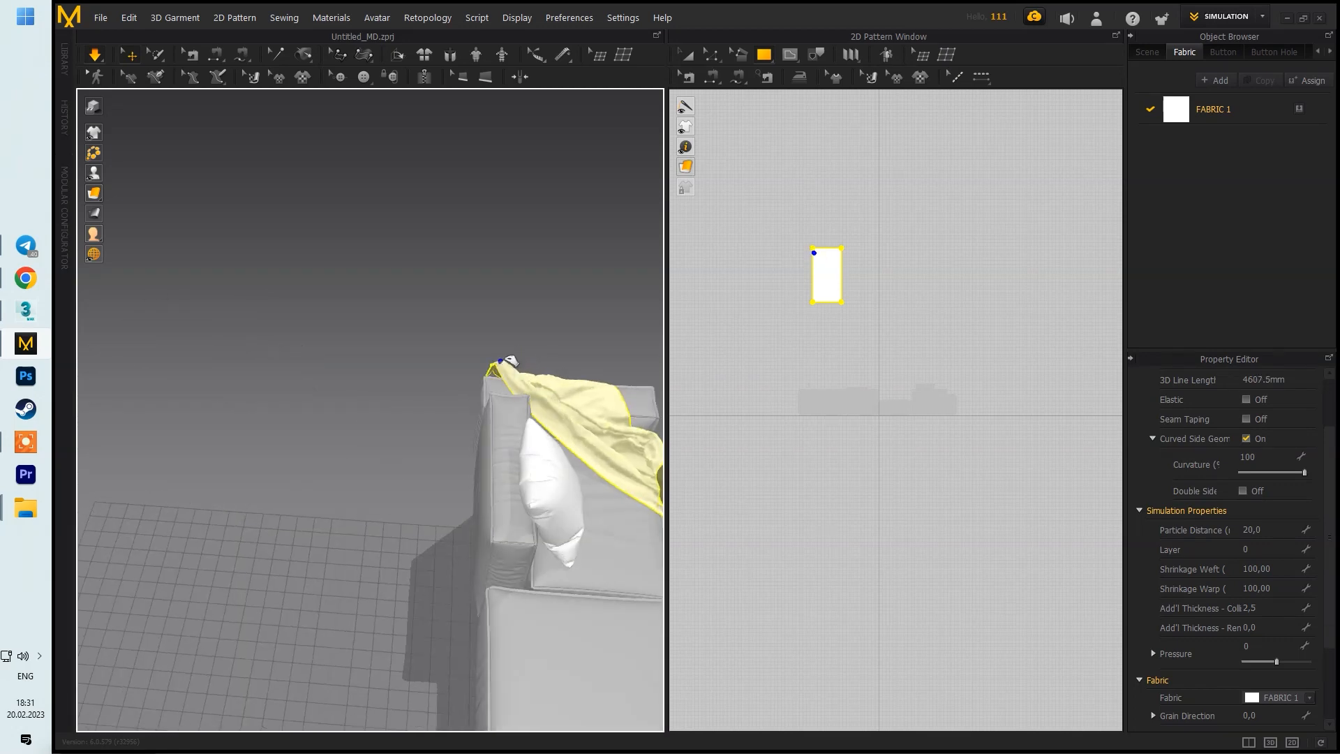
right_click_drag(600, 523, 493, 501)
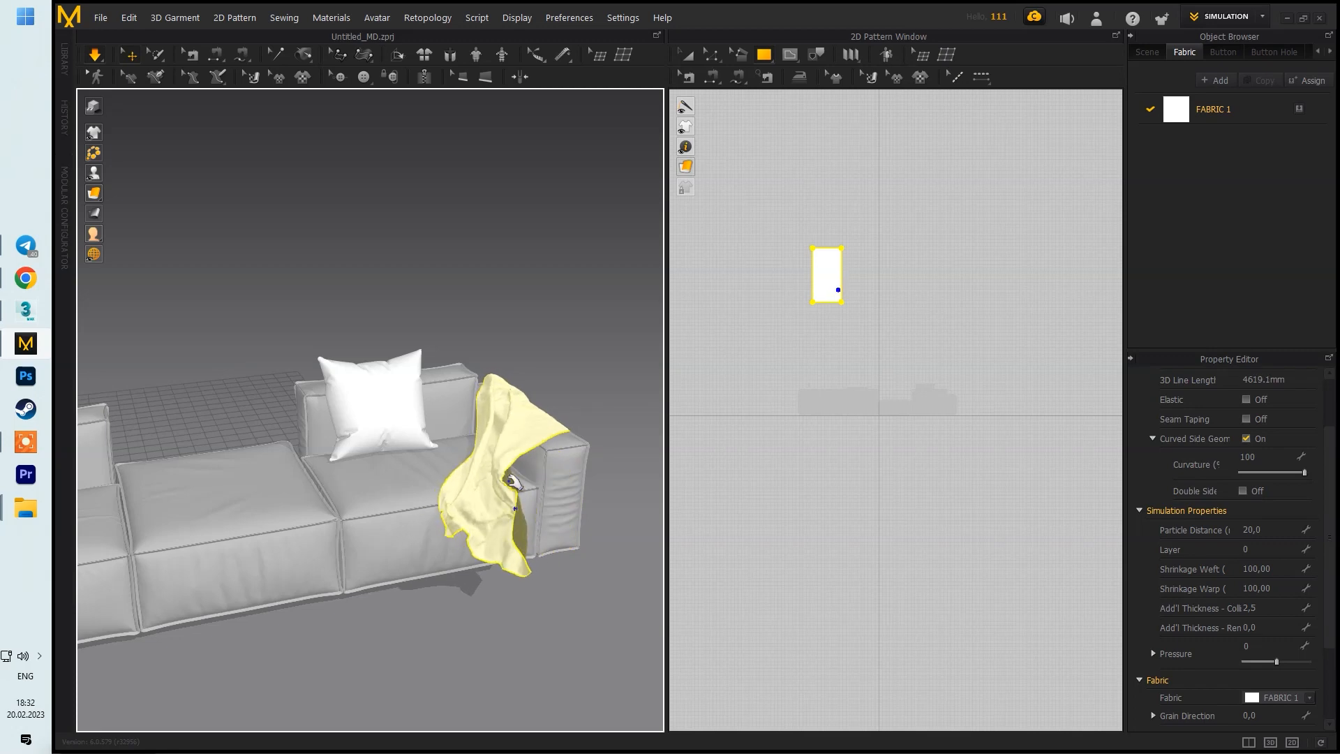
right_click_drag(498, 452, 490, 532)
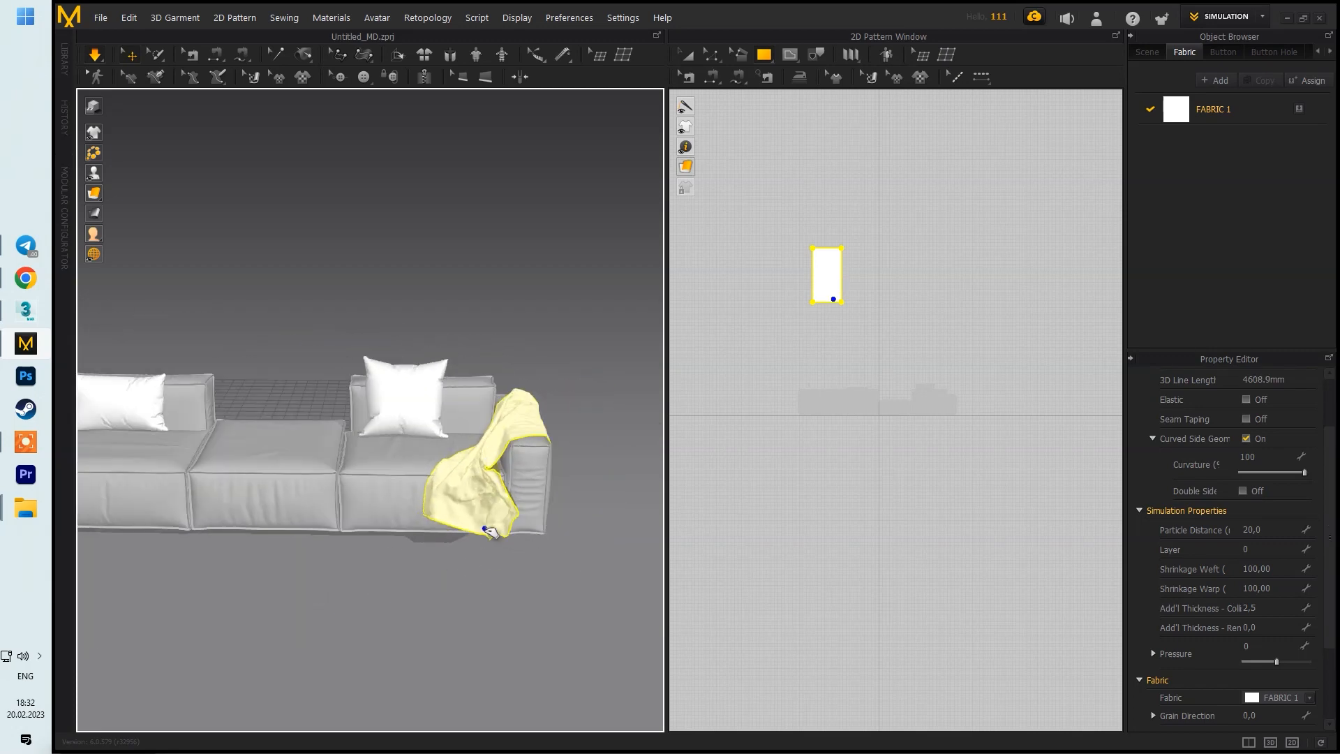
right_click_drag(502, 460, 464, 518)
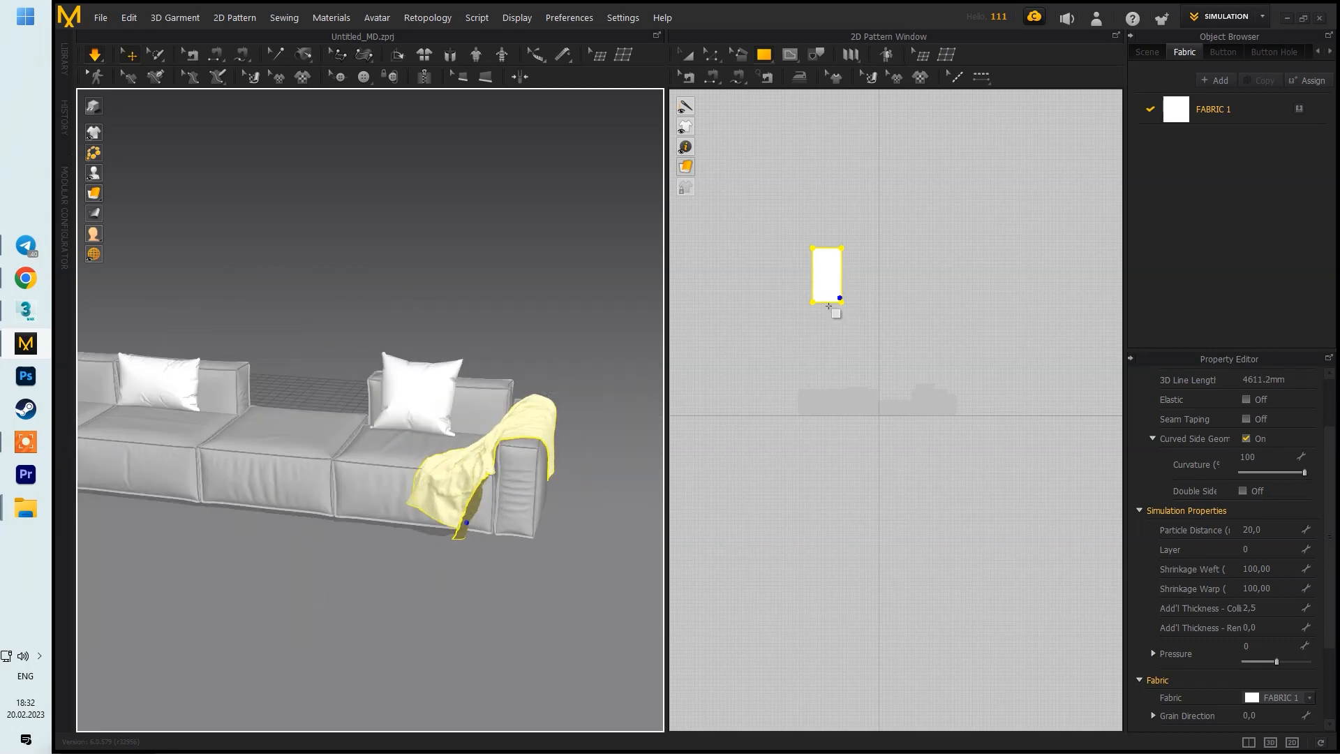
Step: Lengthen the blanket pattern by moving its 800 mm bottom edge downward
scroll(825, 301, "up", 6)
left_click(775, 298)
key("Escape")
key("z")
left_click_drag(816, 317, 817, 349)
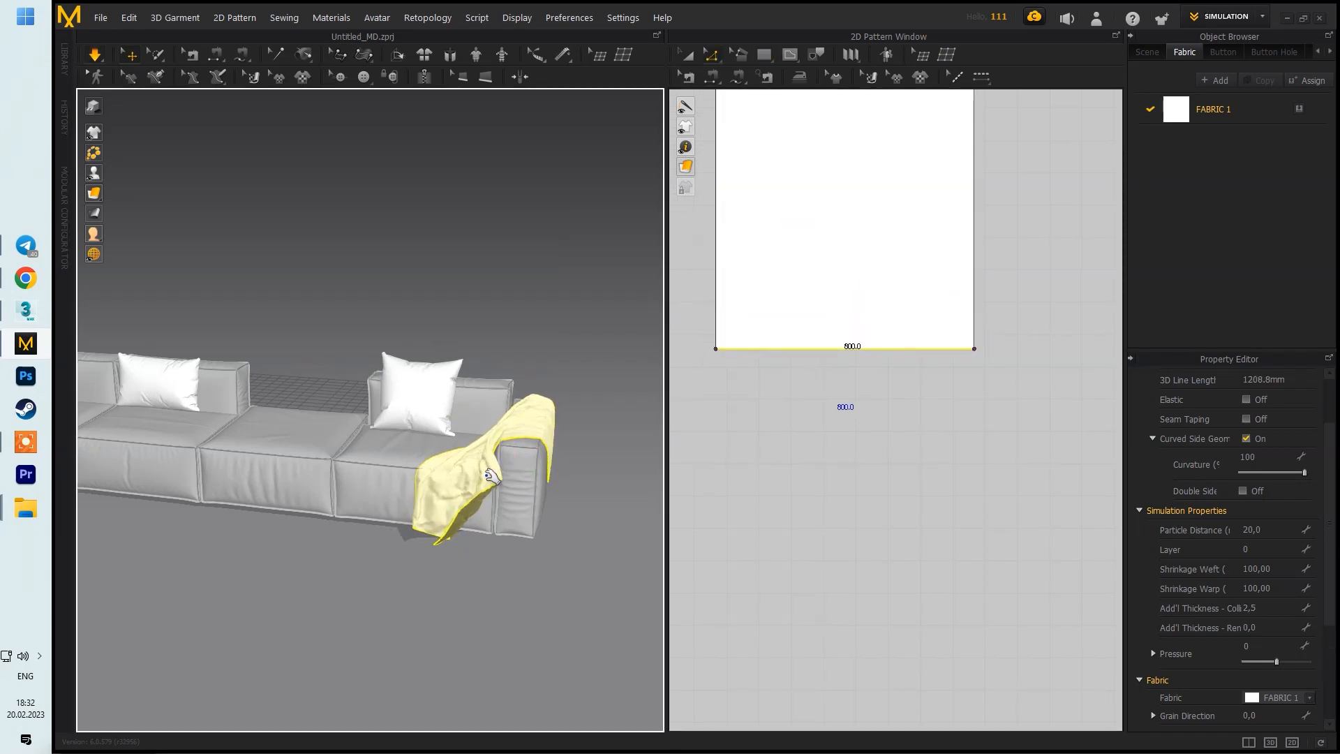
Step: Set the sofa mesh's static and kinetic friction to 0
left_click(413, 457)
right_click_drag(425, 391, 477, 408)
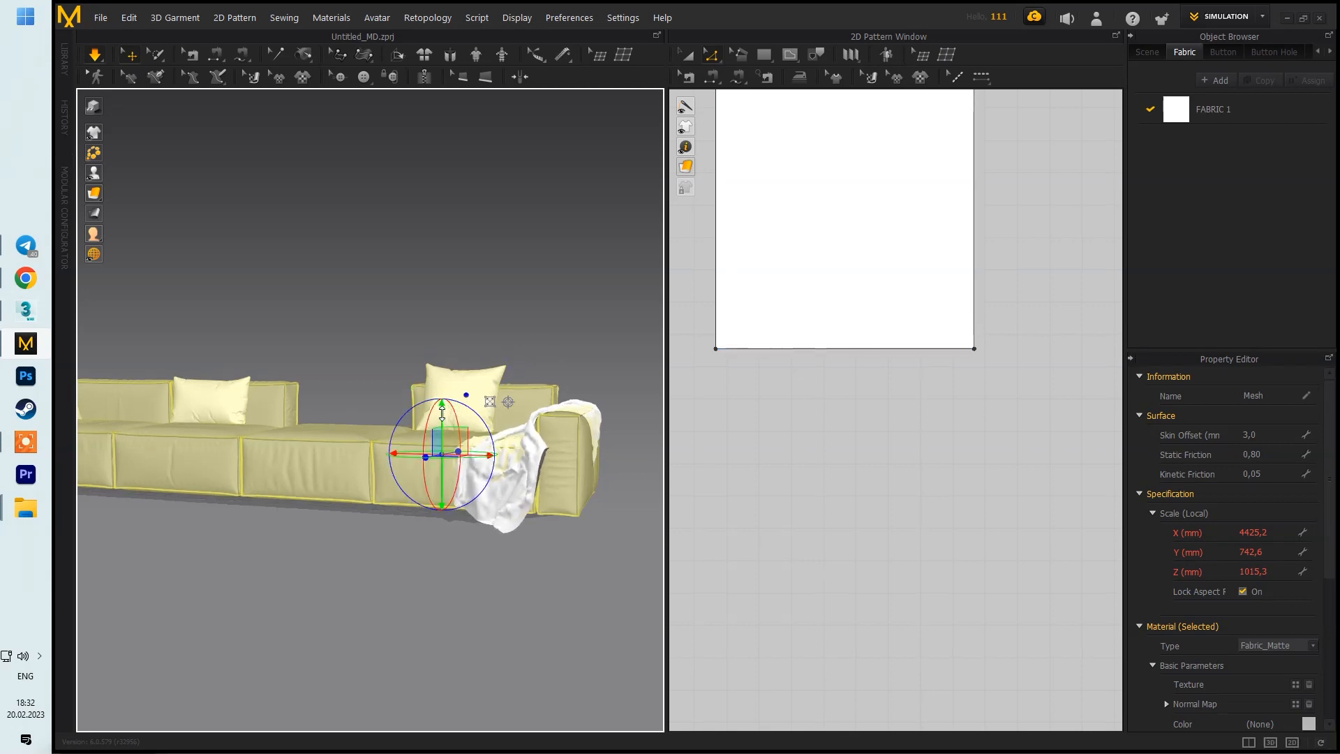
right_click_drag(575, 380, 599, 412)
scroll(599, 411, "up", 4)
middle_click_drag(653, 415, 578, 425)
left_click(563, 417)
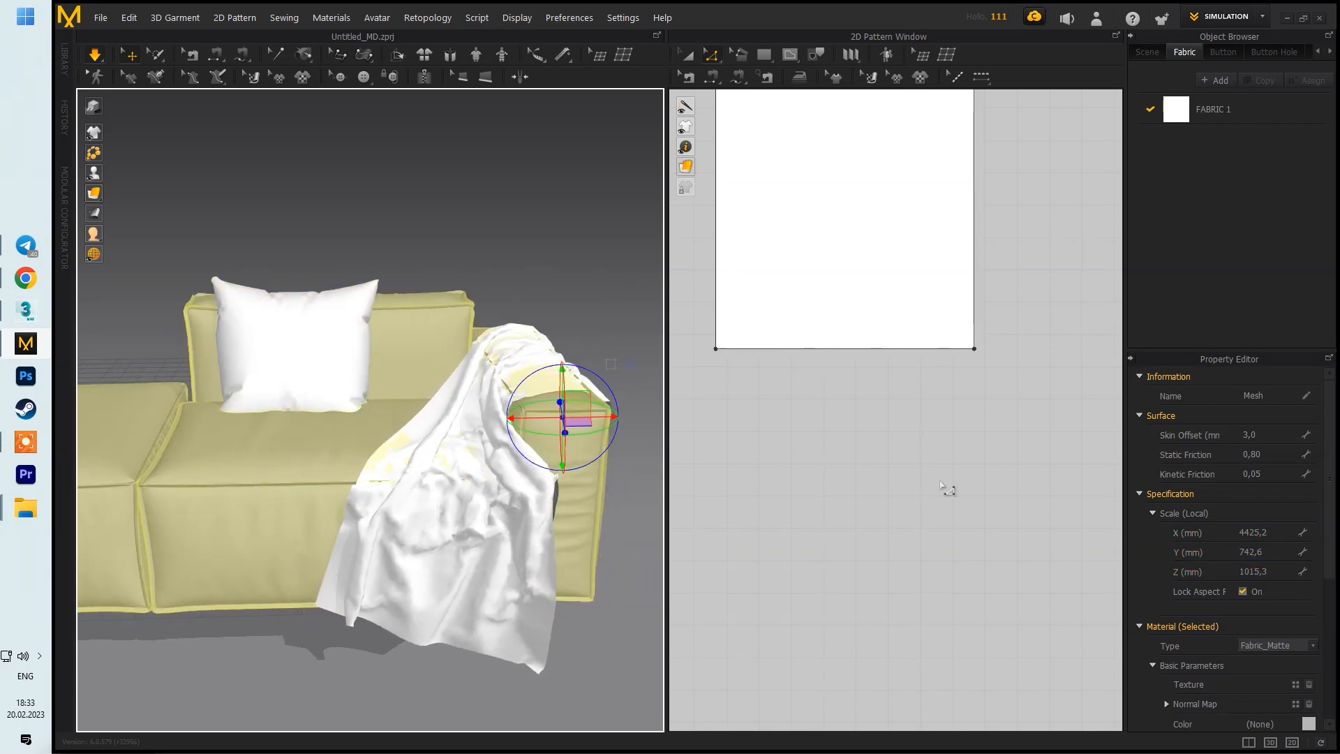
scroll(1269, 474, "down", 5)
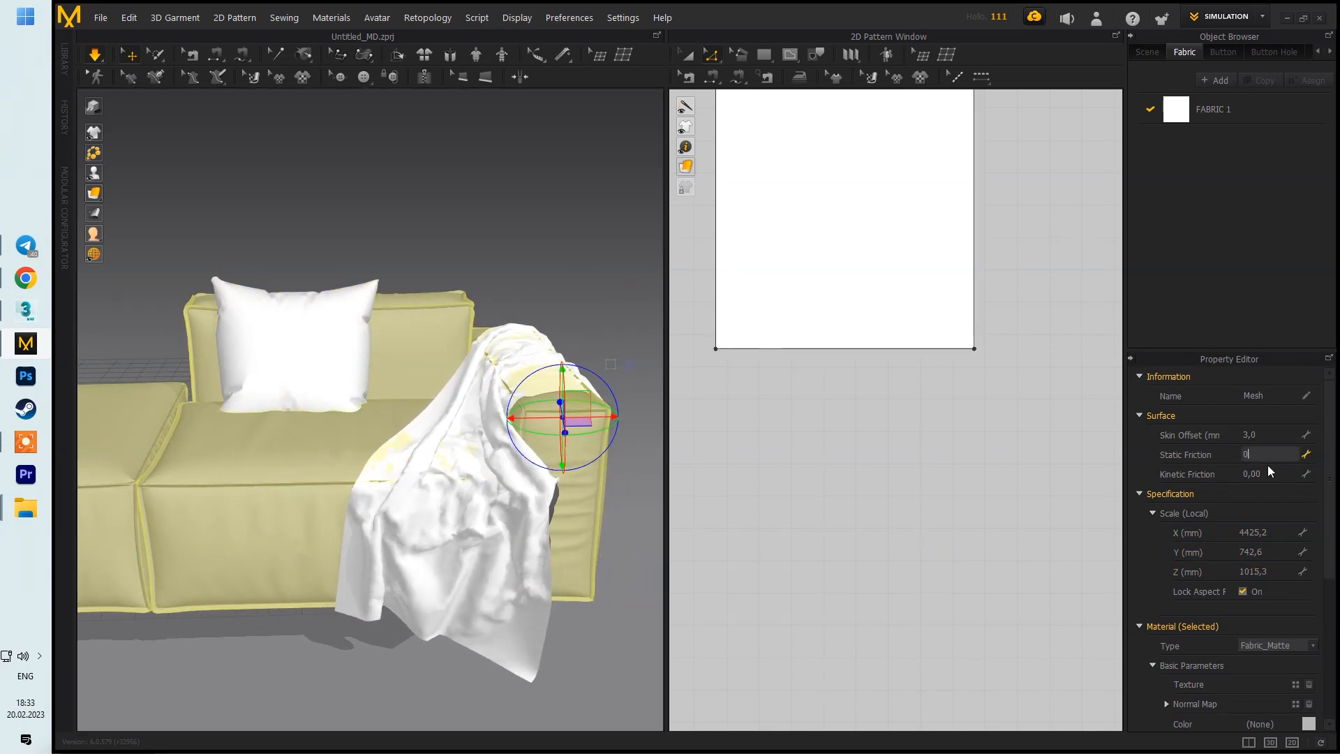
Step: Pull the blanket's upper corner outward so it lies across the top of the armrest
left_click(527, 362)
right_click_drag(583, 363, 484, 384)
right_click_drag(602, 347, 464, 415)
scroll(536, 381, "up", 4)
left_click_drag(574, 367, 585, 331)
right_click_drag(585, 331, 628, 311)
left_click_drag(509, 313, 515, 289)
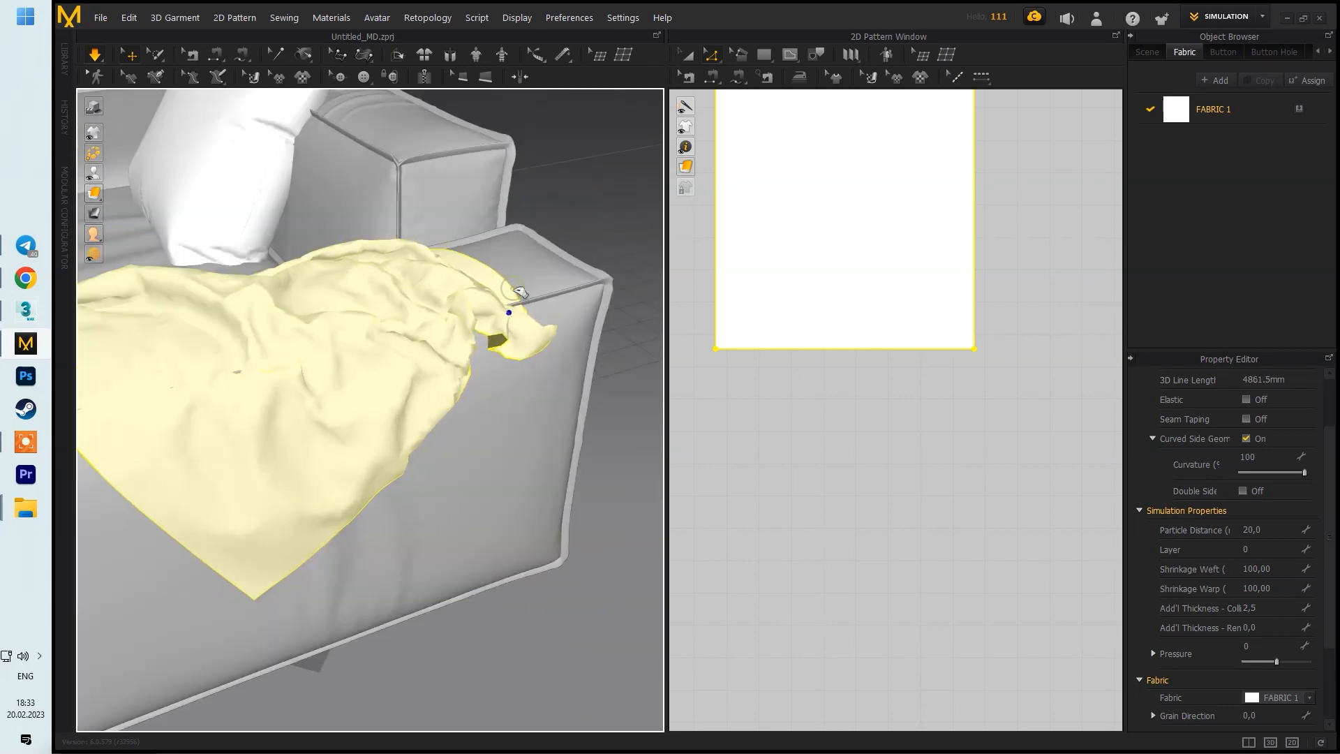
right_click_drag(515, 289, 551, 280)
left_click(509, 281)
left_click(541, 345)
left_click_drag(515, 335, 567, 269)
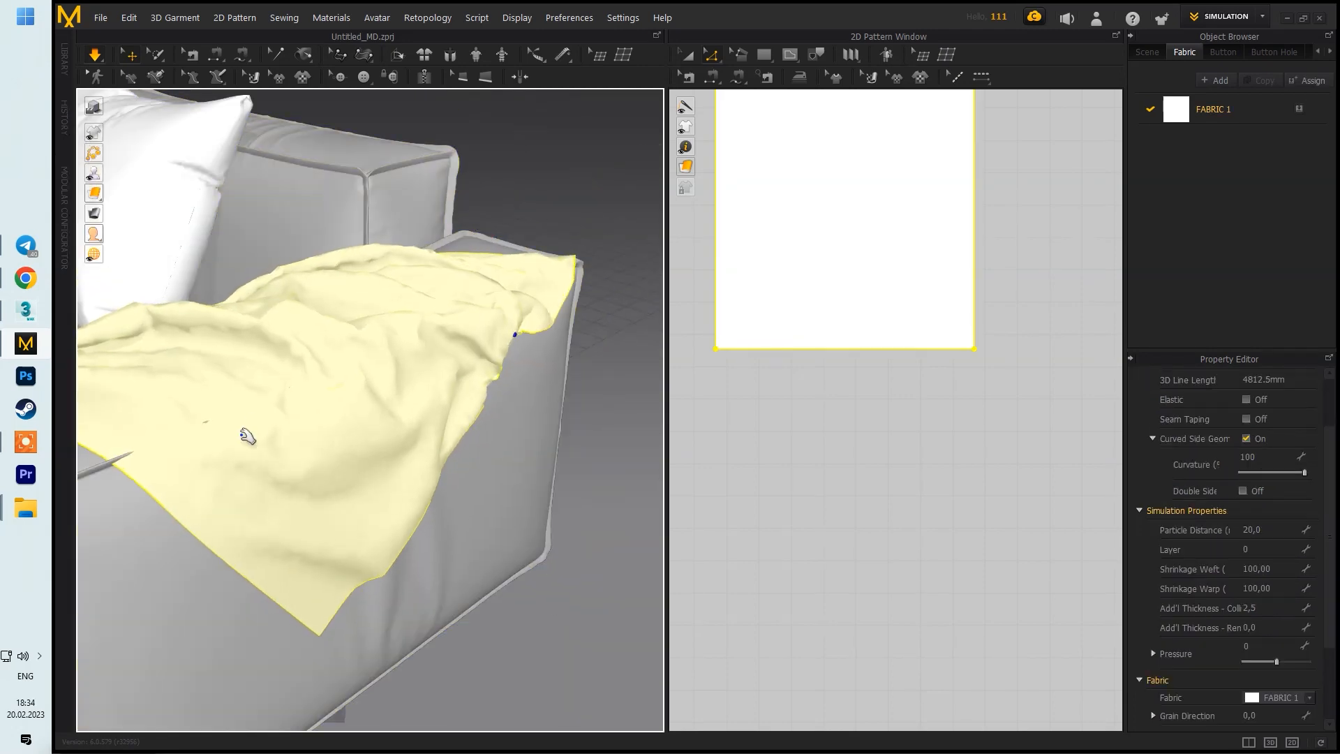
Step: Pull the blanket's lower part down over the seat front and adjust the side beside the armrest
right_click_drag(242, 434, 349, 391)
left_click_drag(362, 377, 443, 551)
scroll(445, 550, "down", 5)
mouse_move(445, 550)
right_mouse_down()
mouse_move(388, 530)
mouse_move(323, 551)
mouse_move(427, 567)
right_mouse_up()
left_click_drag(415, 585, 386, 586)
left_click_drag(411, 504, 378, 504)
right_click_drag(390, 423, 410, 488)
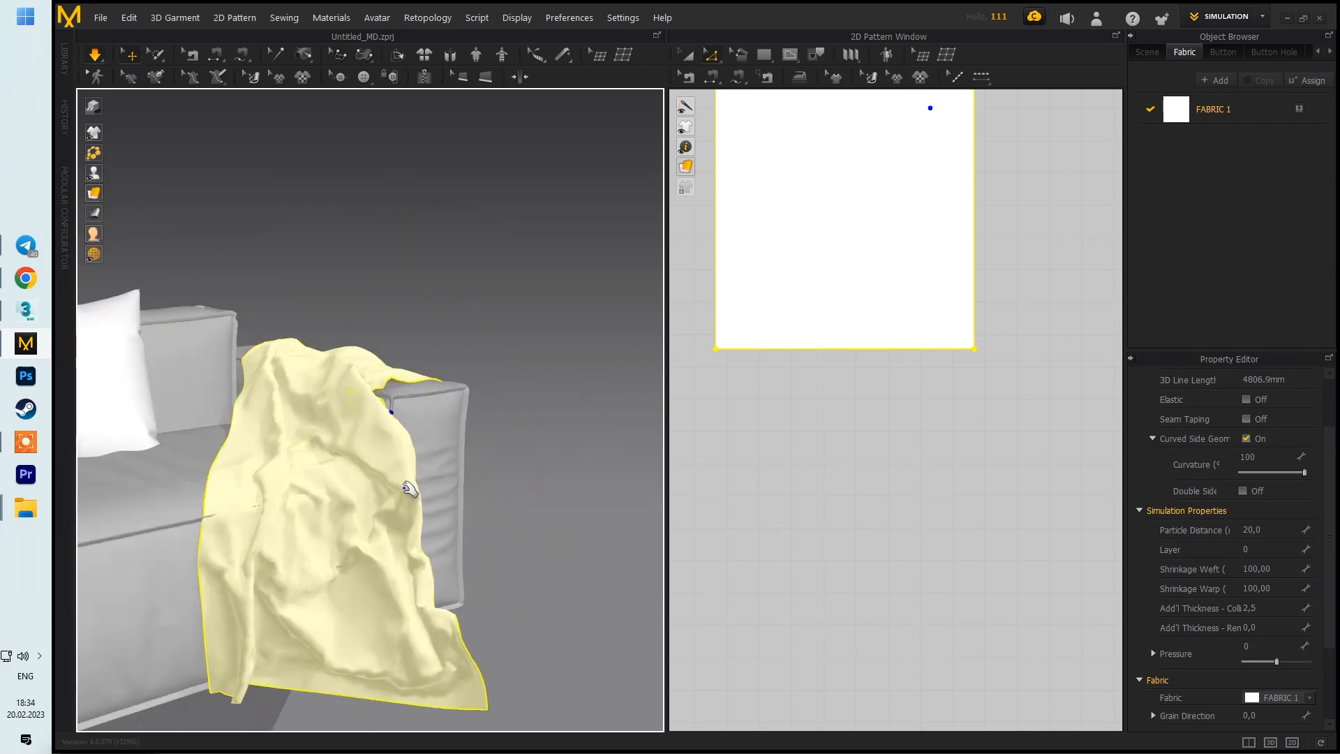
Step: Set the blanket pattern's particle distance to 30 and toggle the simulation
scroll(834, 321, "down", 5)
key("a")
left_click(856, 277)
key("space")
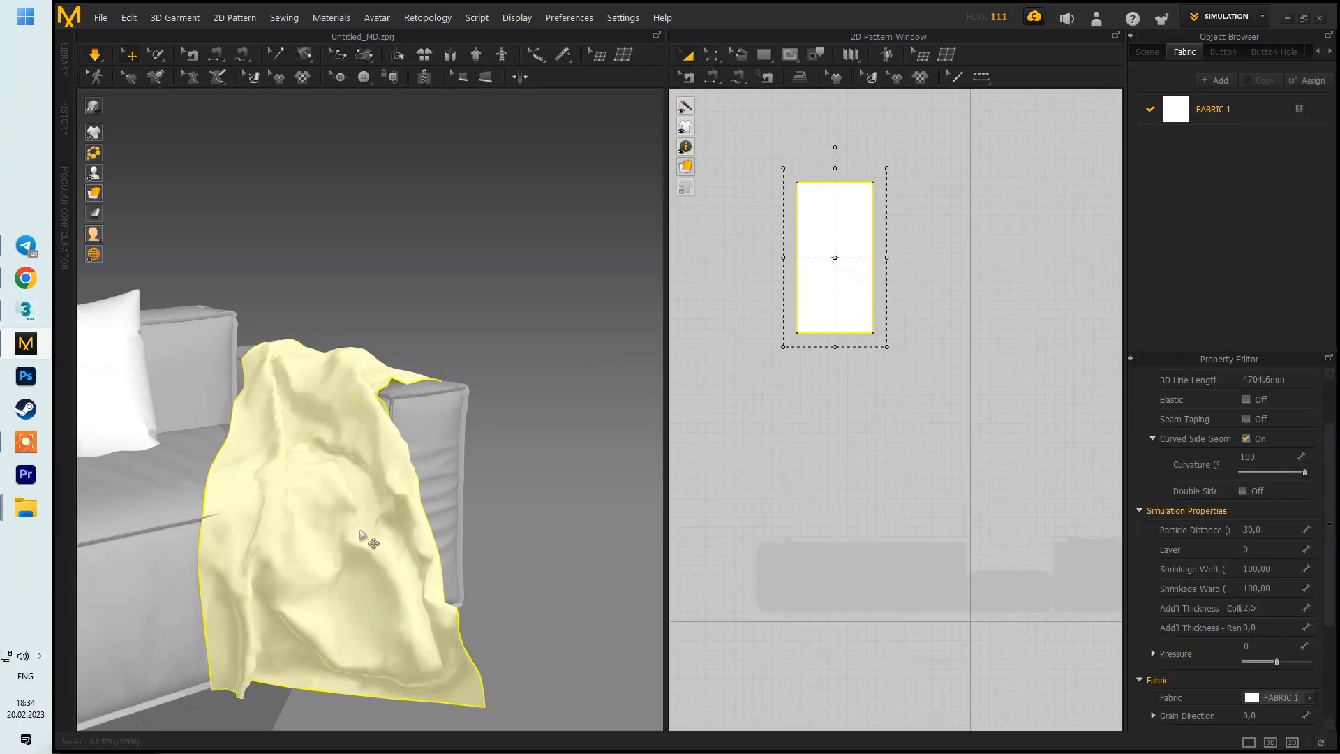
Step: Open the sofa mesh's kinetic friction for editing and resume simulating the blanket
left_click(422, 440)
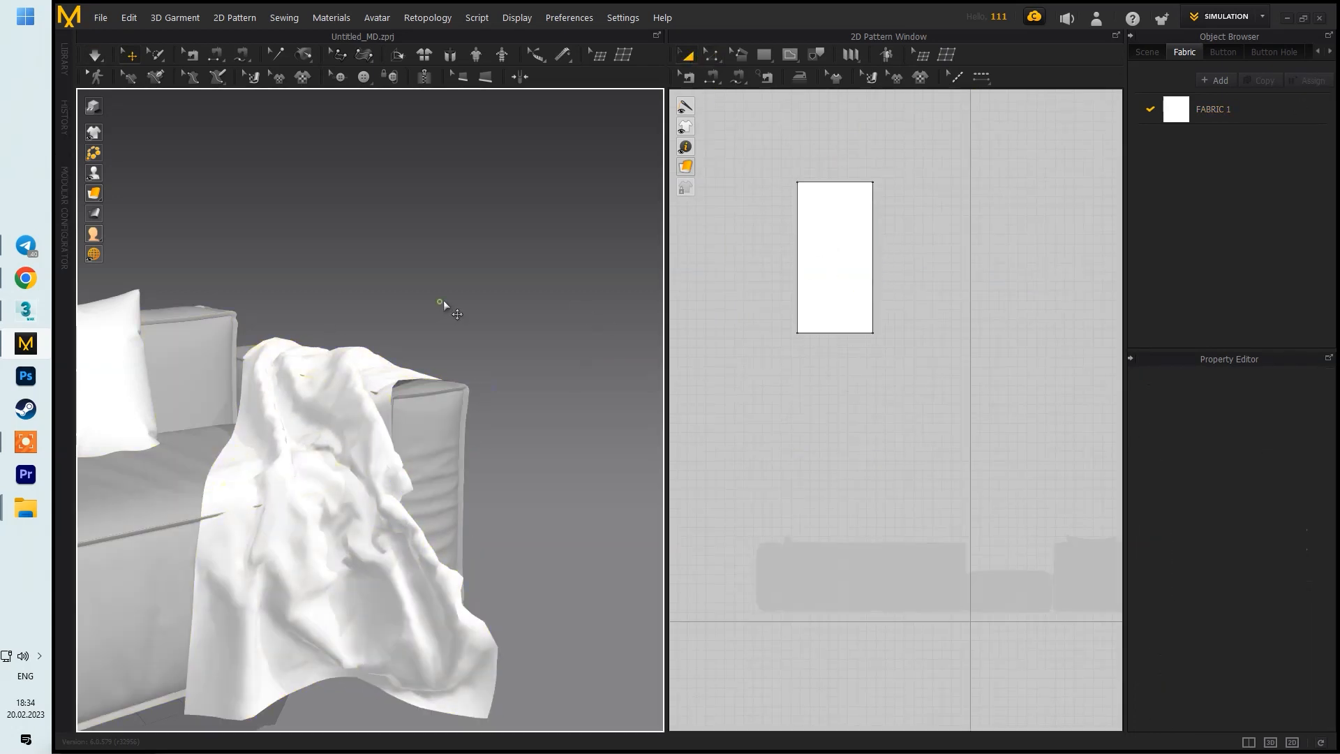
left_click(440, 301)
left_click(415, 420)
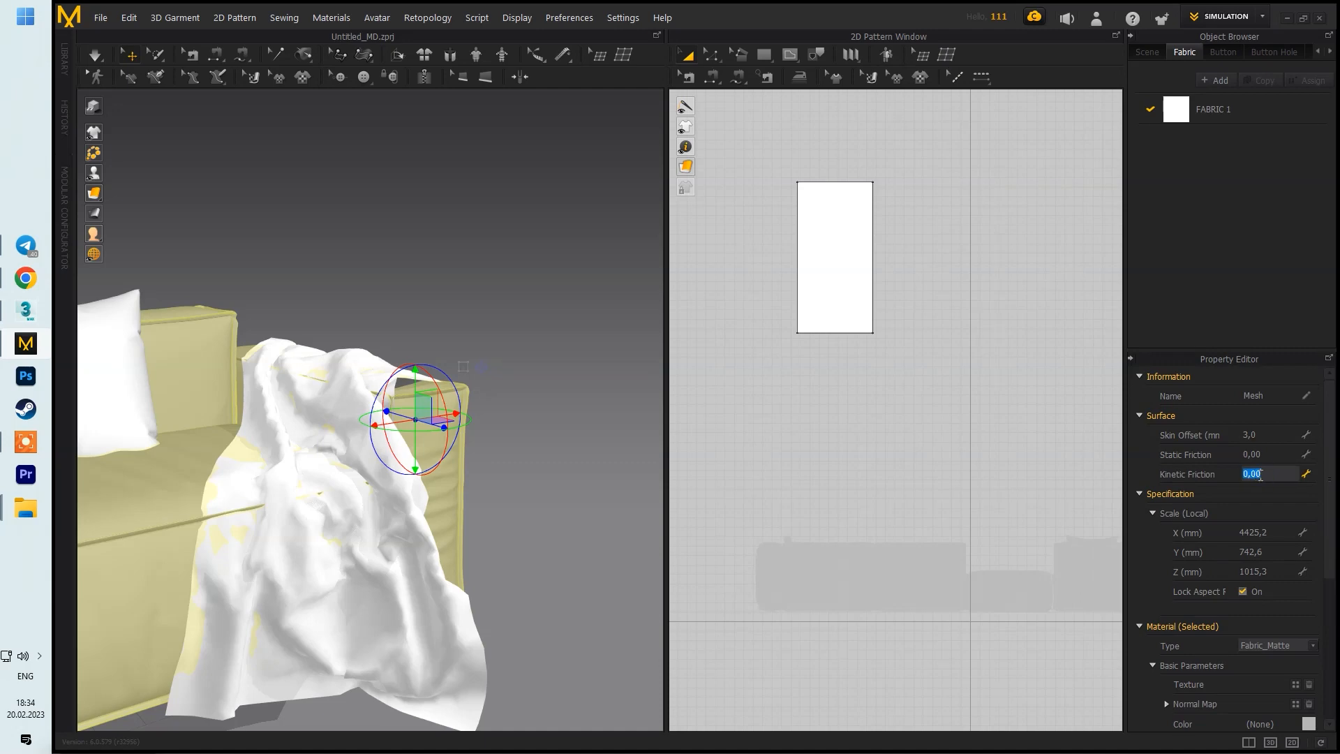
left_click(458, 336)
key("space")
right_click_drag(439, 418, 468, 433)
scroll(467, 433, "up", 2)
Step: Set the sofa mesh's static friction to 0
left_click(477, 454)
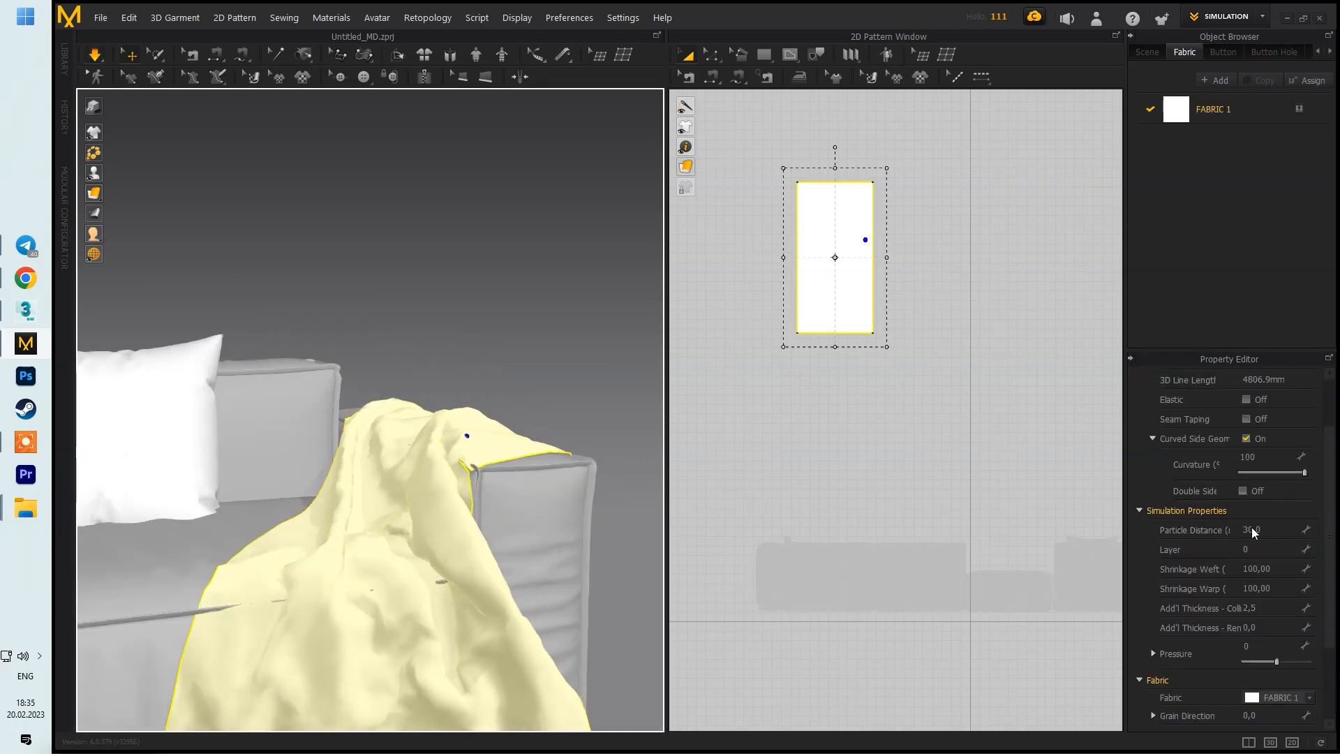
left_click(569, 499)
left_click(1254, 455)
type("0")
key("Return")
left_click(557, 380)
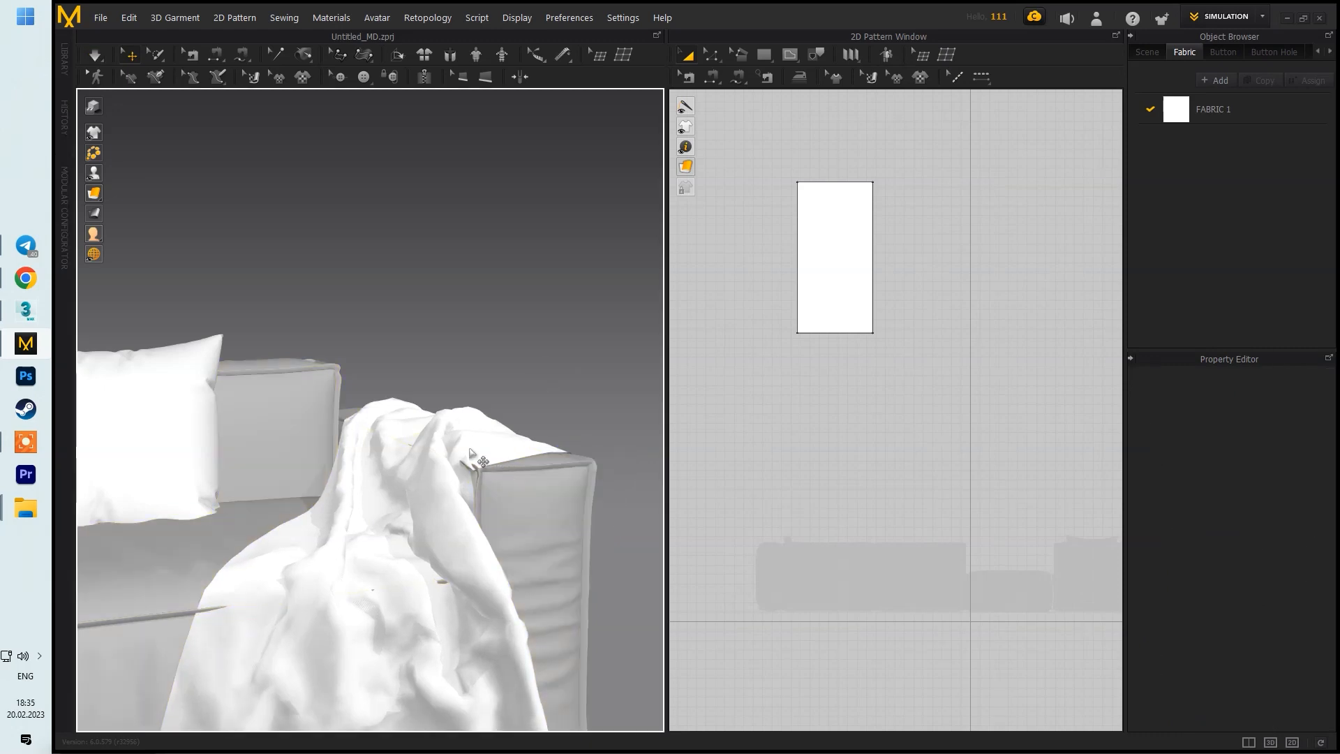
Step: Pull the blanket's upper part down over the armrest and adjust its opposite side
scroll(471, 455, "up", 2)
middle_click_drag(470, 455, 544, 393)
left_click_drag(543, 392, 549, 477)
middle_click_drag(528, 409, 568, 355)
left_click_drag(176, 511, 187, 469)
scroll(279, 488, "down", 3)
right_click_drag(368, 545, 272, 552)
Step: Arrange the folds along the blanket's hanging lower edge in front of the seat
left_click_drag(423, 646, 370, 656)
right_click_drag(370, 656, 453, 653)
left_click_drag(471, 663, 392, 683)
left_click_drag(413, 632, 412, 656)
right_click_drag(412, 628, 380, 608)
left_click_drag(441, 611, 458, 625)
left_click_drag(427, 657, 424, 679)
right_click_drag(424, 679, 352, 666)
left_click_drag(401, 653, 339, 607)
Step: Adjust the blanket's drape around the armrest and even out its hanging front side
right_click_drag(420, 585, 391, 422)
left_click_drag(290, 441, 328, 358)
right_click_drag(324, 435, 279, 419)
left_click_drag(297, 594, 279, 590)
right_click_drag(334, 515, 474, 452)
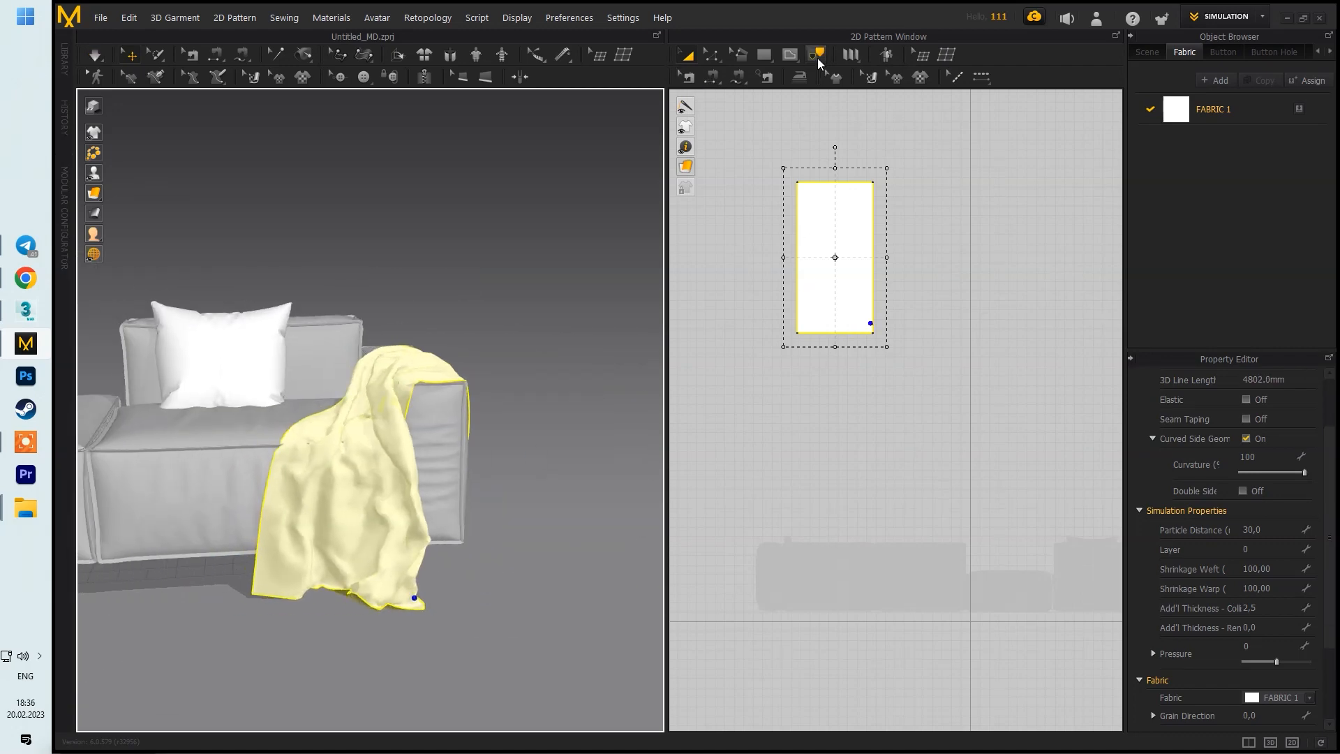
Step: Draw a horizontal internal line across the blanket pattern about 140 mm above its bottom edge
left_click(790, 56)
scroll(808, 311, "up", 8)
middle_click_drag(736, 374, 816, 366)
left_click(795, 362)
middle_click_drag(1068, 364, 621, 384)
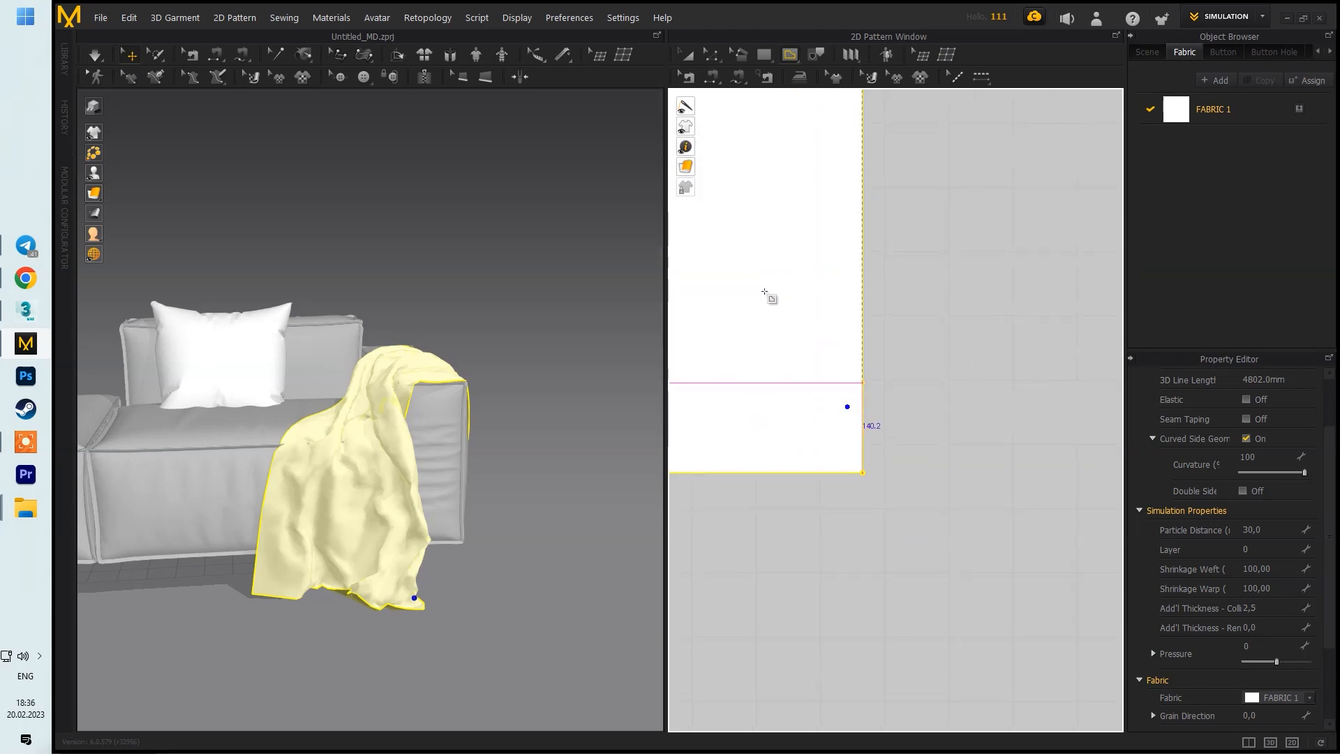
left_click(842, 361)
scroll(831, 354, "down", 2)
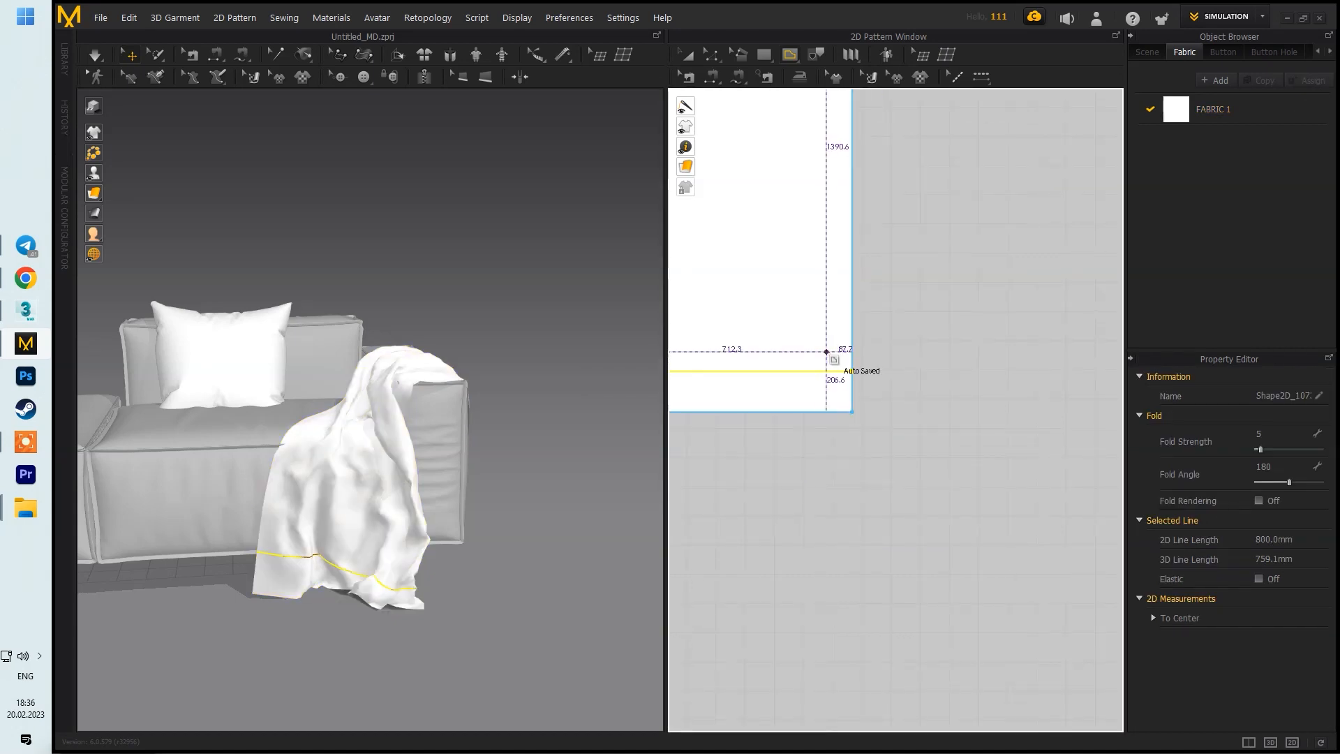
Step: Move the internal line closer to the blanket pattern's bottom edge
right_click_drag(517, 446, 552, 458)
scroll(726, 374, "up", 3)
middle_click_drag(761, 380, 1068, 394)
scroll(879, 384, "up", 1)
key("z")
left_click_drag(876, 386, 876, 426)
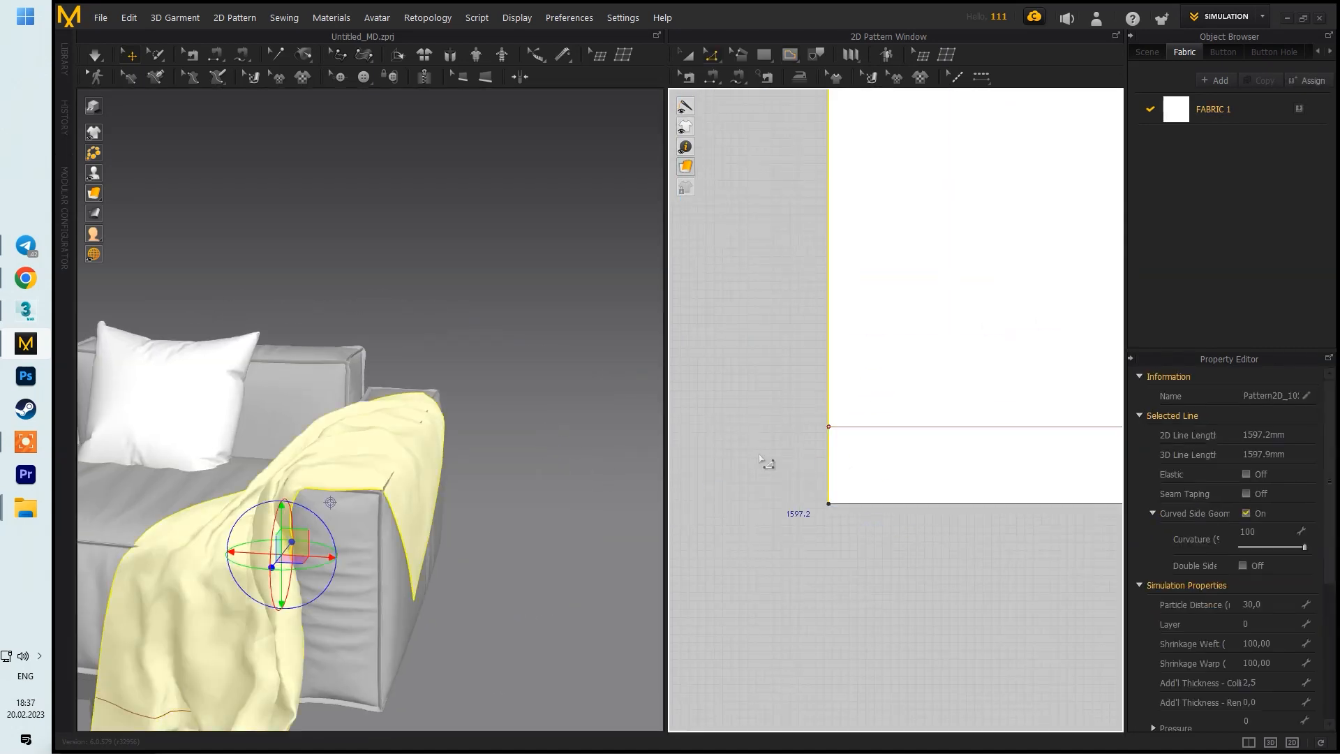
left_click(872, 430)
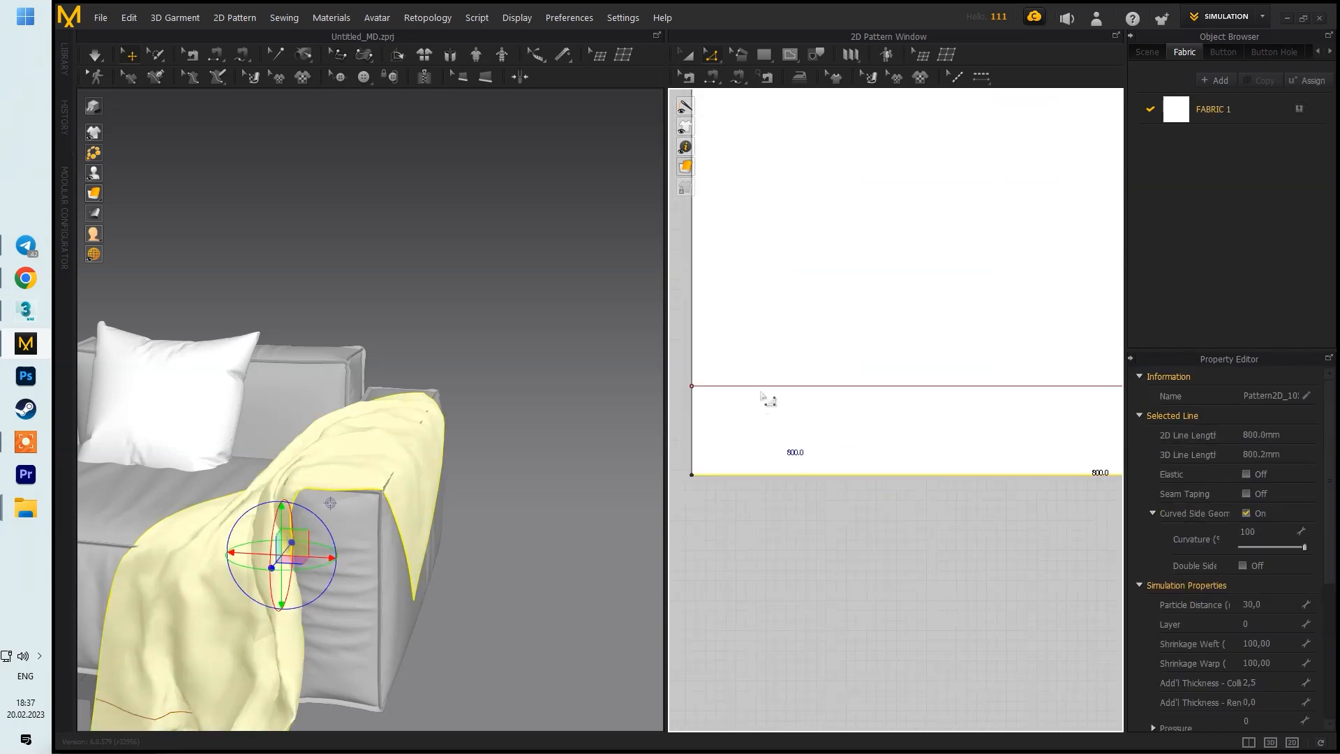
left_click(857, 385)
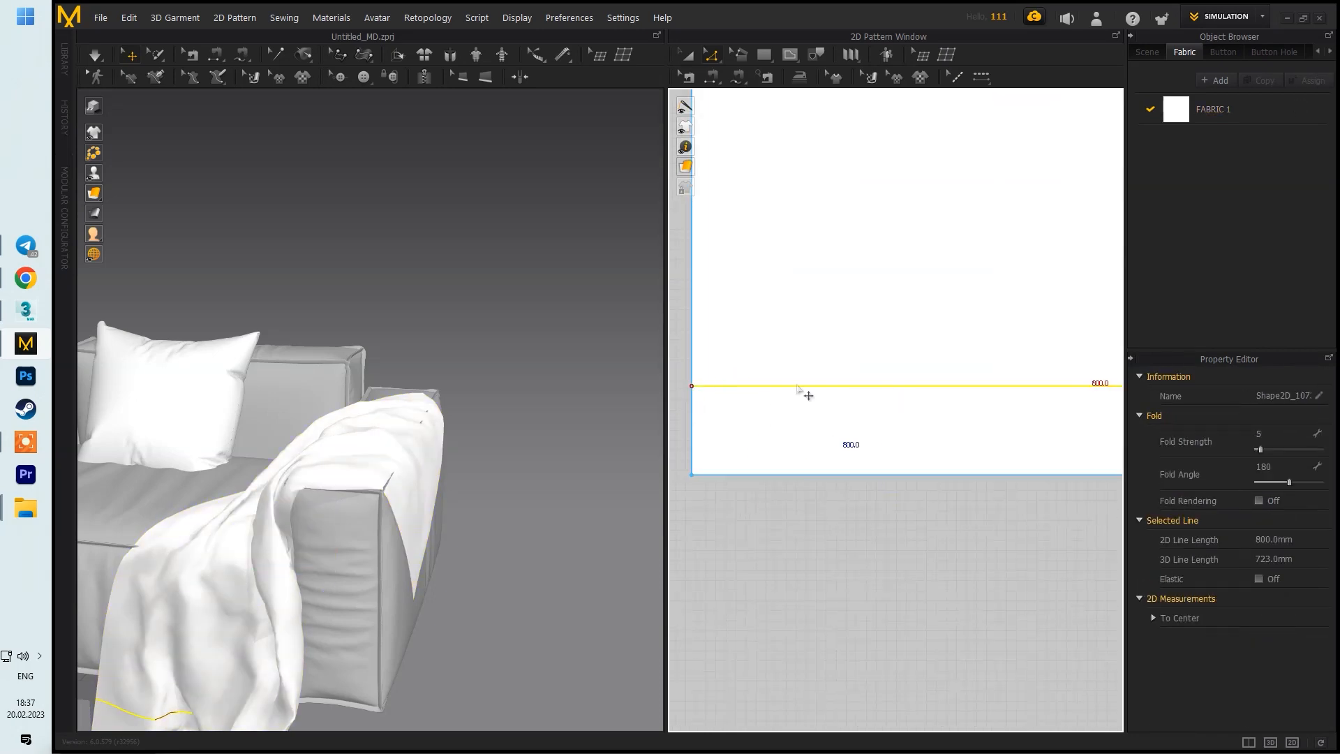
Step: Draw a second horizontal internal line across the blanket pattern near its top edge
scroll(816, 497, "down", 5)
scroll(714, 170, "up", 5)
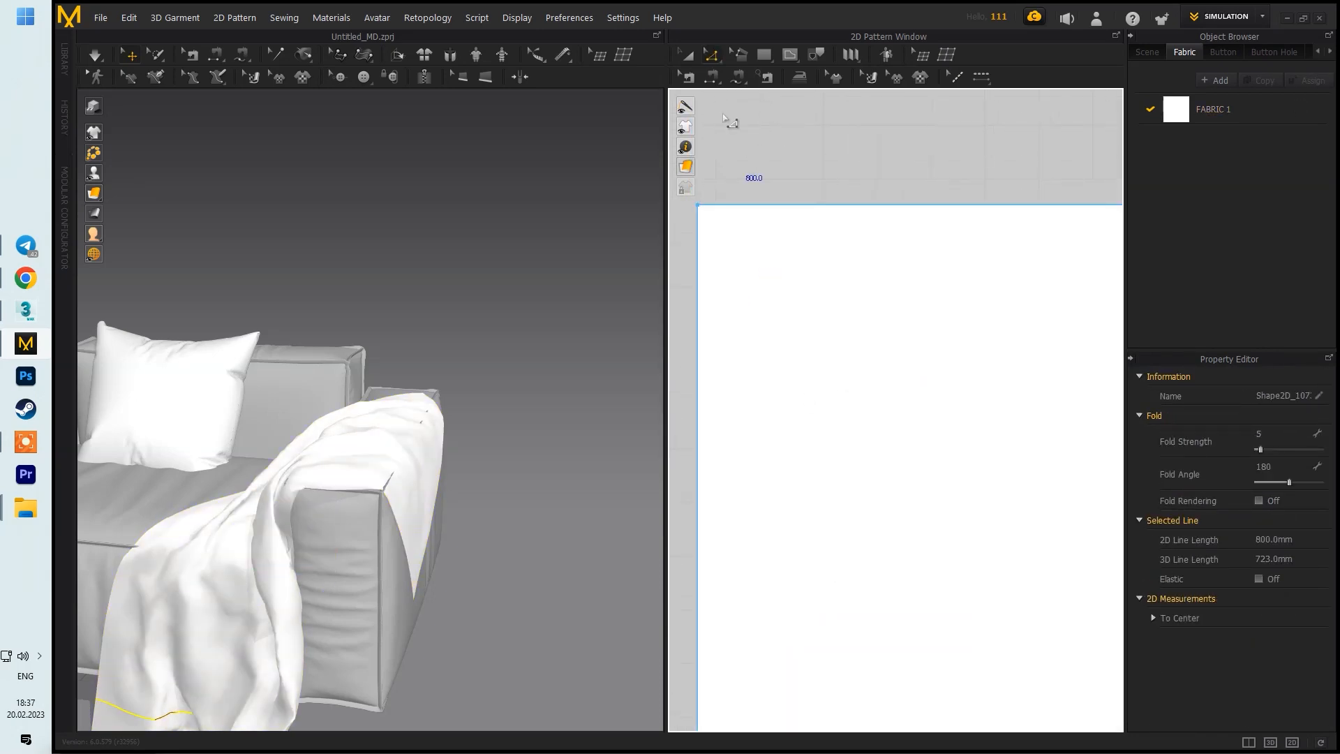
left_click(698, 252)
scroll(700, 252, "down", 5)
scroll(814, 271, "up", 5)
scroll(816, 269, "down", 1)
double_click(802, 258, "shift")
scroll(802, 258, "down", 1)
right_click(832, 244)
left_click(706, 421)
scroll(798, 234, "down", 5)
scroll(763, 229, "up", 5)
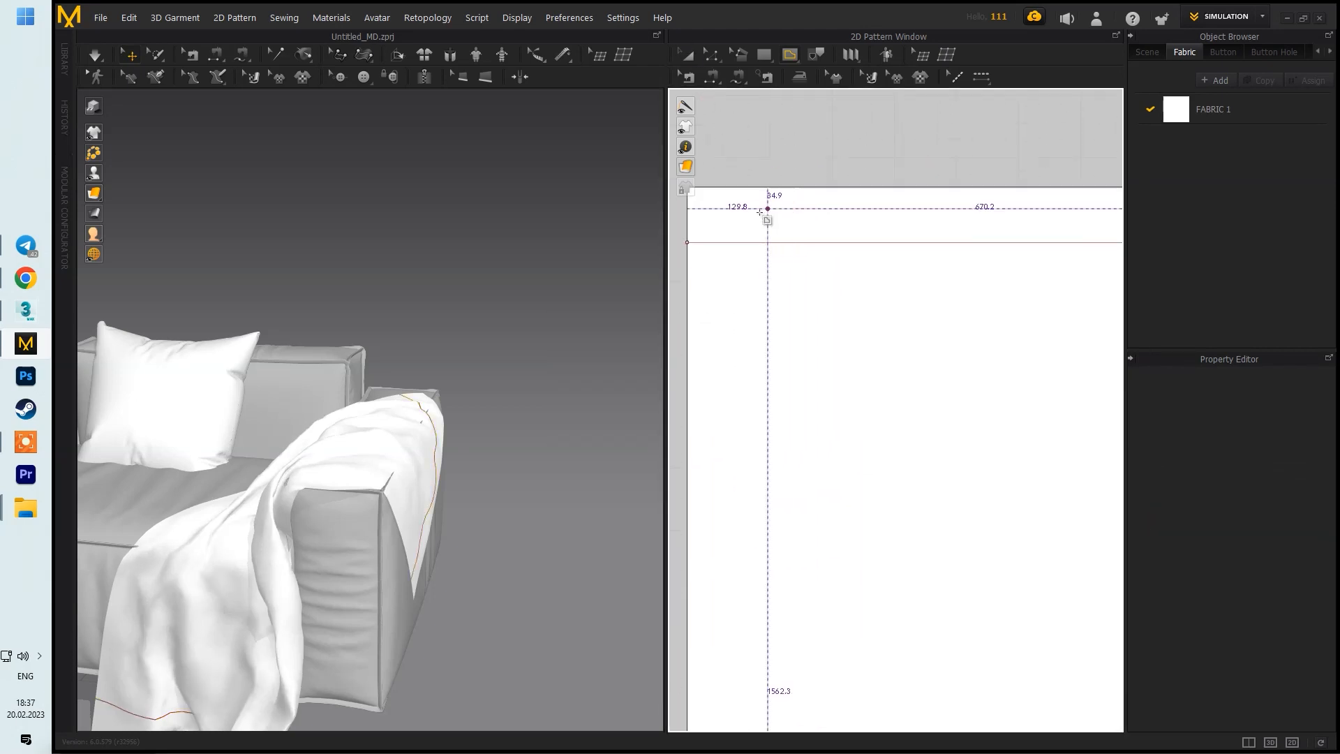
Step: Cut and sew the blanket pattern along both internal lines near its top and bottom edges
key("z")
left_click(683, 215)
scroll(1088, 195, "down", 5)
scroll(1102, 199, "up", 5)
left_click(1090, 212)
scroll(991, 279, "down", 3)
left_click(872, 515, "shift")
right_click(872, 514)
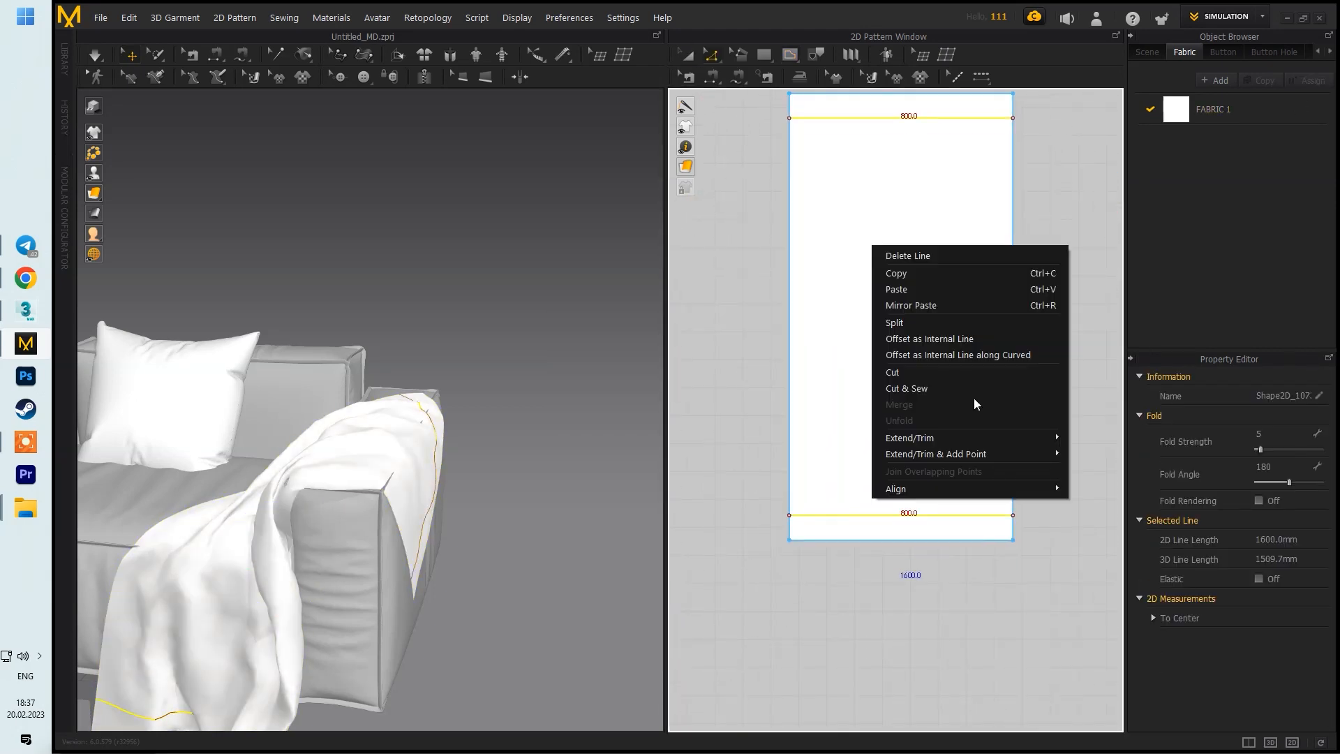
left_click(930, 387)
Step: Simulate the cut blanket briefly and tug its hanging front hem into place
middle_click_drag(797, 115, 782, 174)
left_click(773, 167)
left_click(999, 168, "shift")
middle_click_drag(778, 528, 787, 405)
middle_click_drag(306, 642, 392, 447)
key("space")
middle_click_drag(367, 566, 387, 557)
left_click_drag(382, 558, 407, 537)
key("space")
Step: Try dividing both end strips with 46 internal lines offset along the curve from their side edges, and undo it
left_click(781, 475)
left_click(1005, 475, "shift")
middle_click_drag(1015, 422, 990, 596)
right_click(983, 218)
left_click(1062, 332)
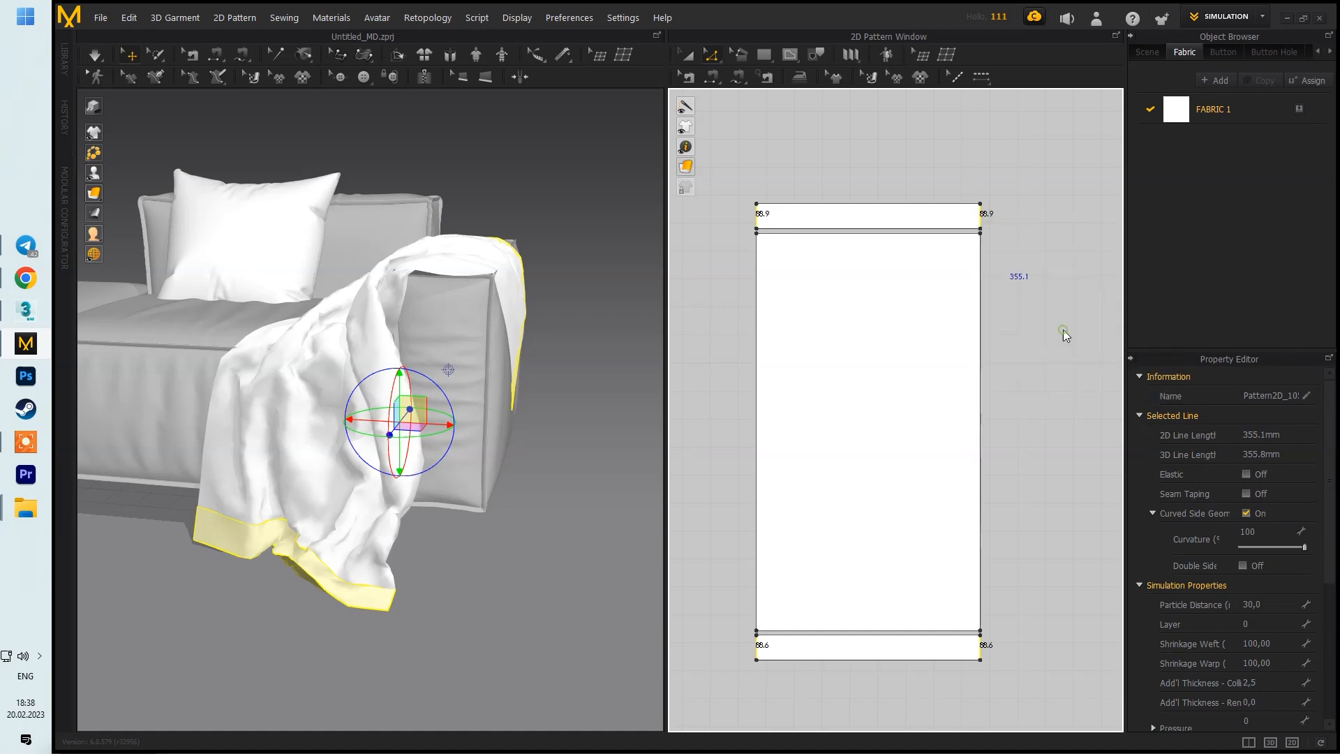
left_click(801, 287)
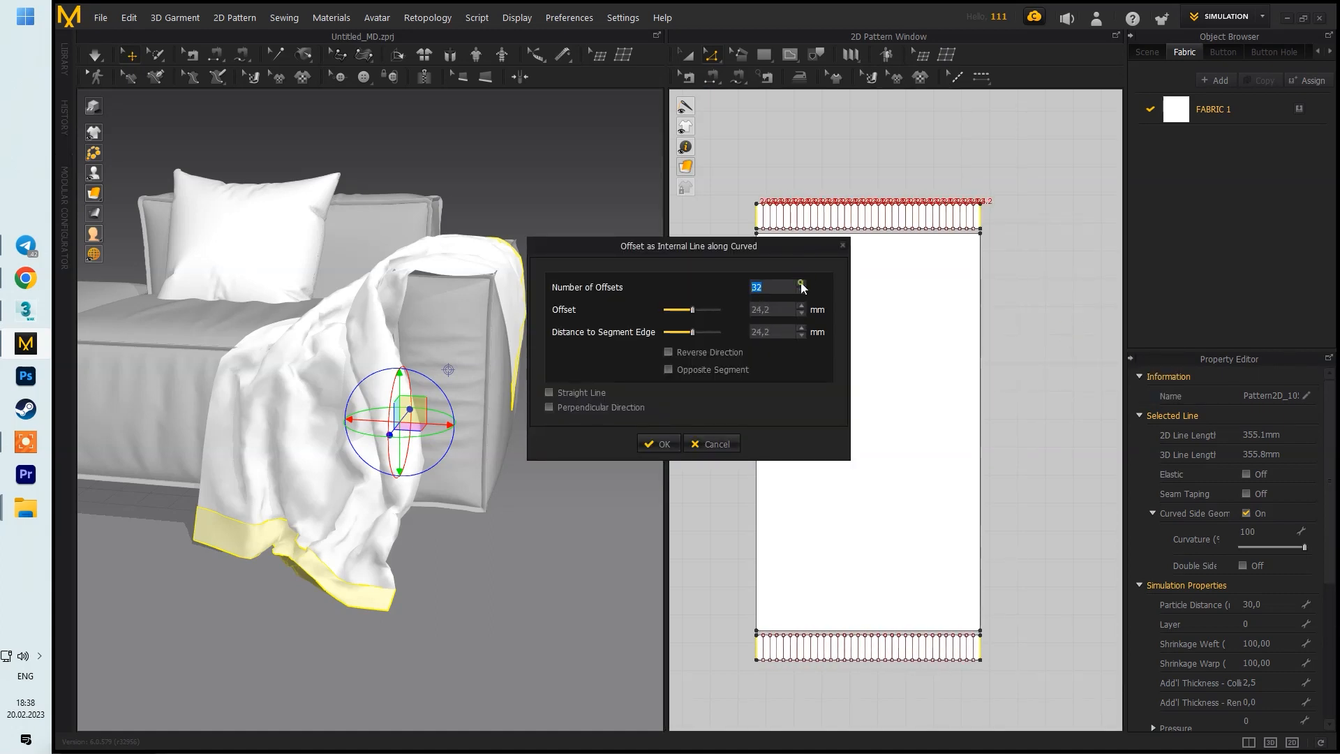
left_click_drag(766, 248, 587, 200)
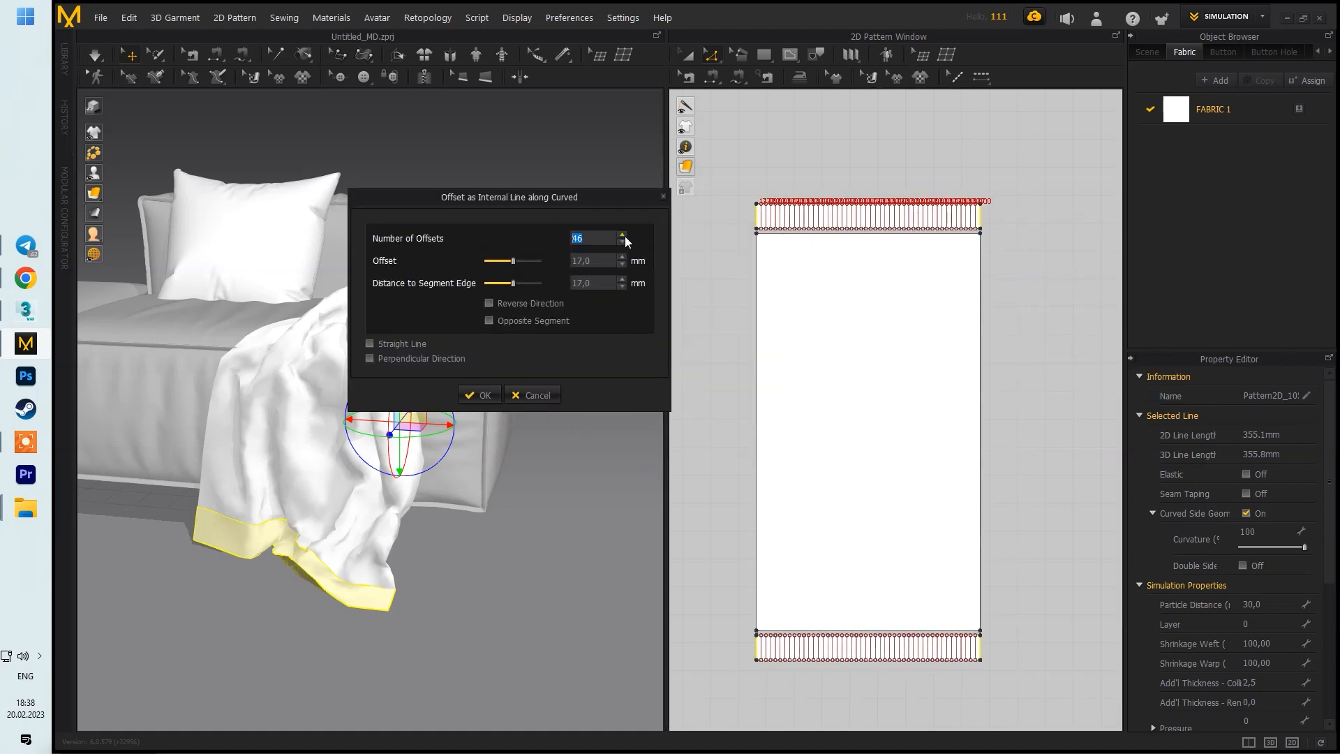
left_click(479, 395)
scroll(359, 613, "up", 4)
right_click_drag(359, 613, 897, 275)
right_click_drag(614, 371, 538, 447)
key("ctrl+z")
Step: Try the offset along the curve on both end strips with 50 internal lines, and undo it
right_click(982, 218)
left_click(1034, 325)
left_click(801, 283)
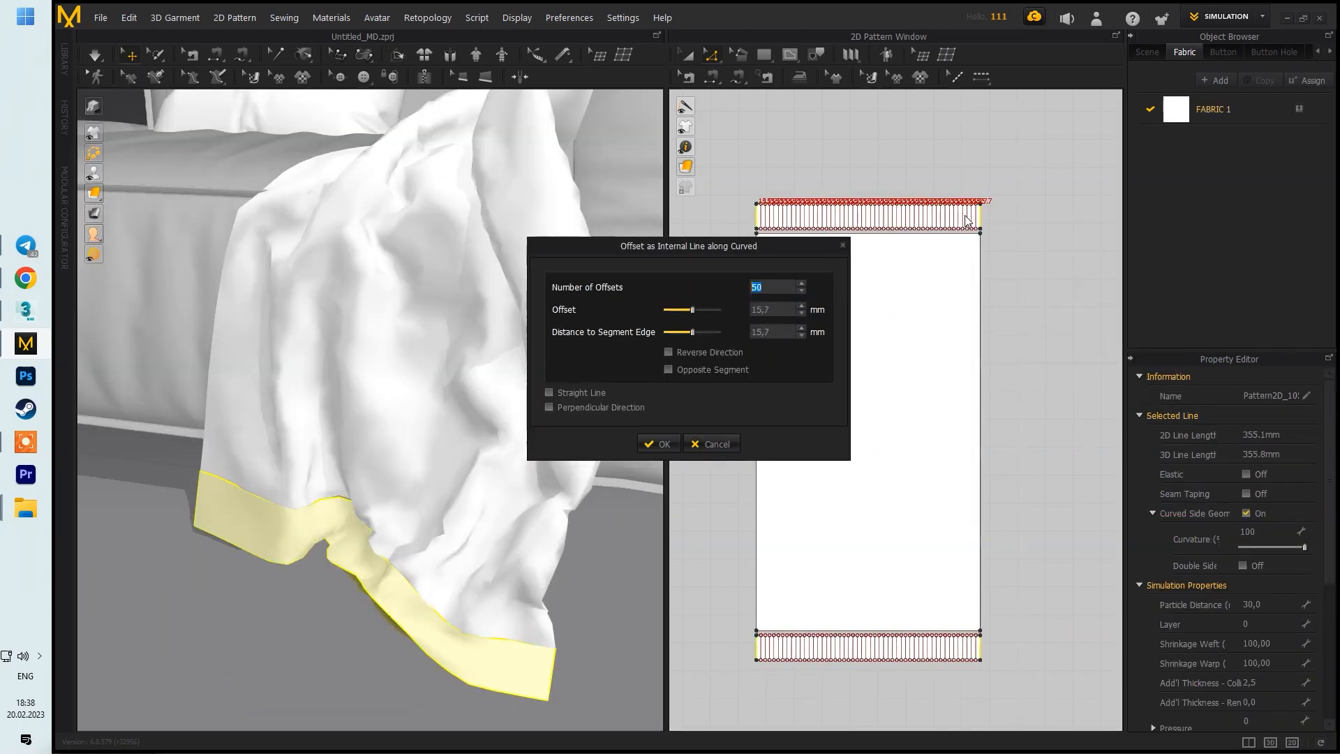
left_click(658, 444)
right_click_drag(482, 461, 538, 398)
key("ctrl+z")
Step: Set the particle distance of all three blanket pattern pieces to 15
left_click_drag(742, 155, 1048, 655)
left_click(1214, 109)
left_click(1235, 668)
left_click(1248, 332)
left_click_drag(715, 173, 1010, 663)
key("Return")
Step: Simulate the refined blanket and spread its front hem and folds by pulling the cloth
left_click(501, 355)
key("space")
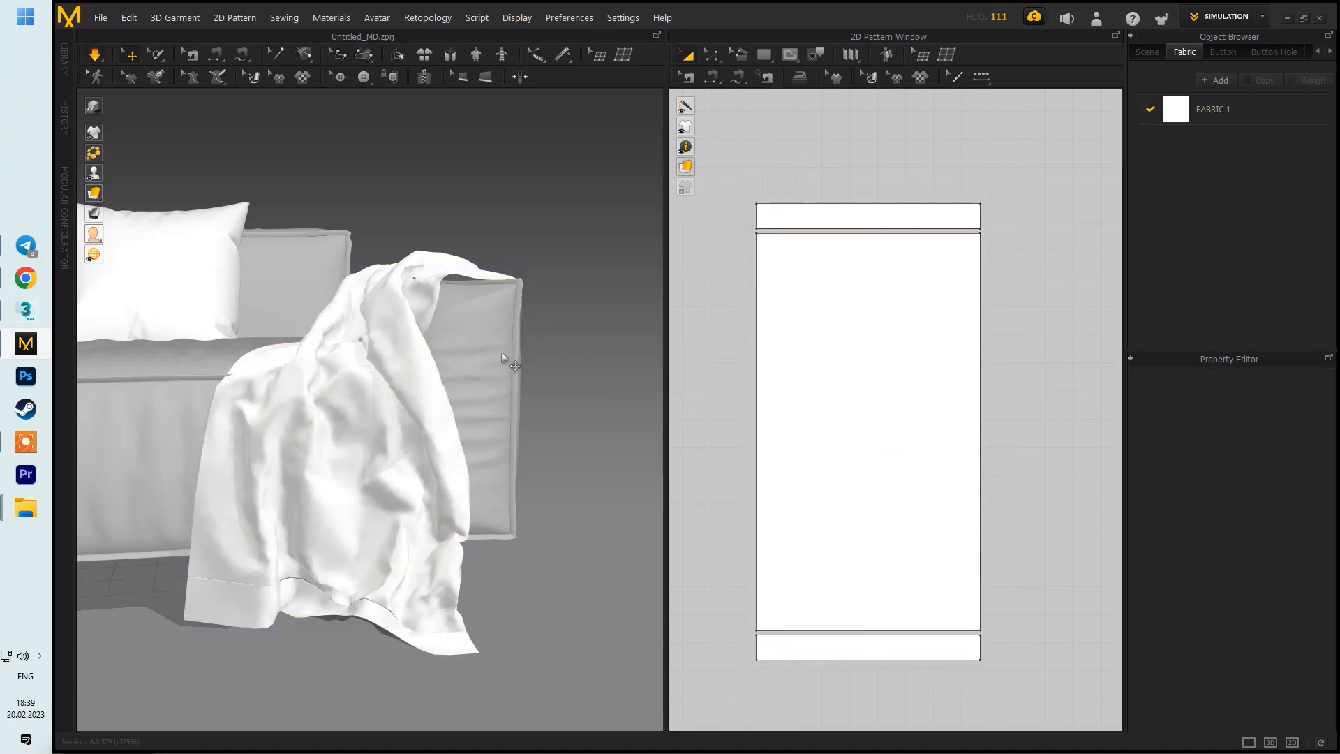
right_click_drag(597, 307, 450, 324)
left_click_drag(414, 608, 432, 604)
right_click_drag(279, 569, 344, 572)
left_click_drag(346, 572, 472, 562)
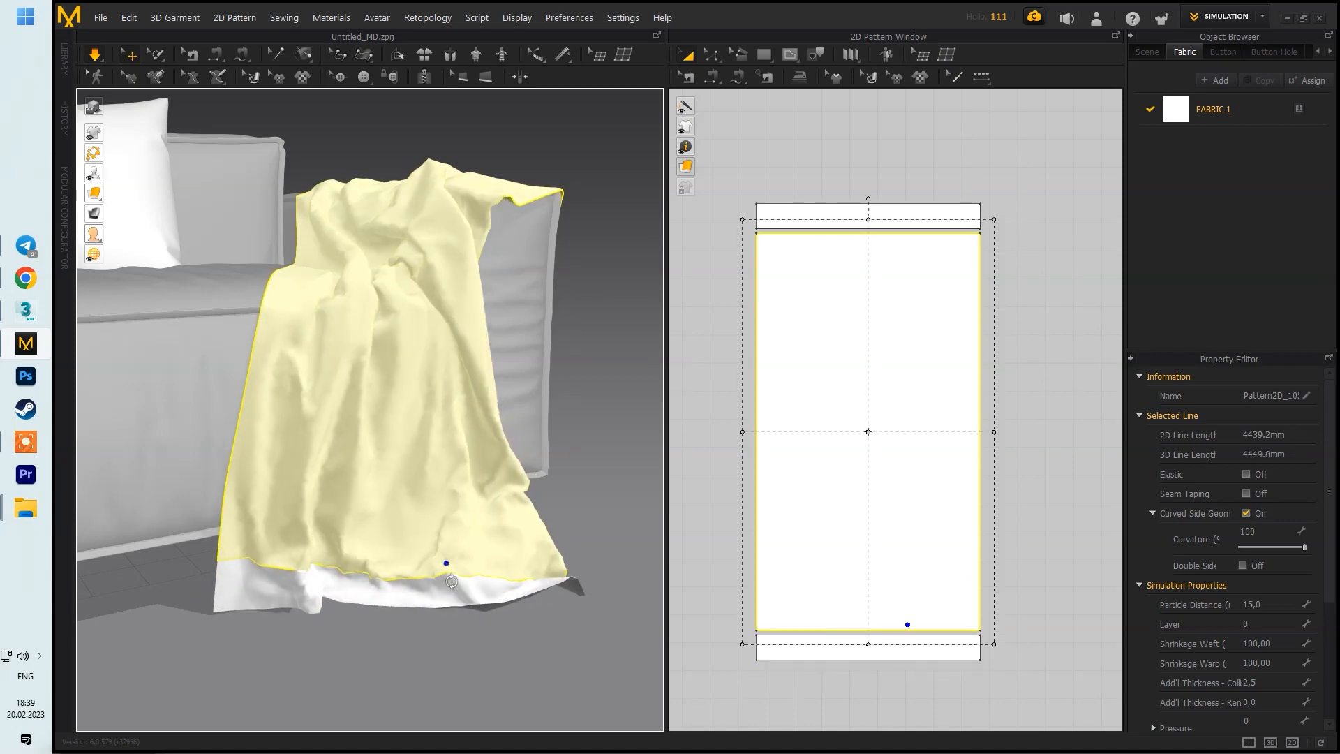
right_click_drag(614, 567, 520, 569)
left_click_drag(558, 573, 590, 564)
left_click_drag(424, 543, 387, 460)
right_click_drag(293, 478, 376, 496)
left_click(381, 498)
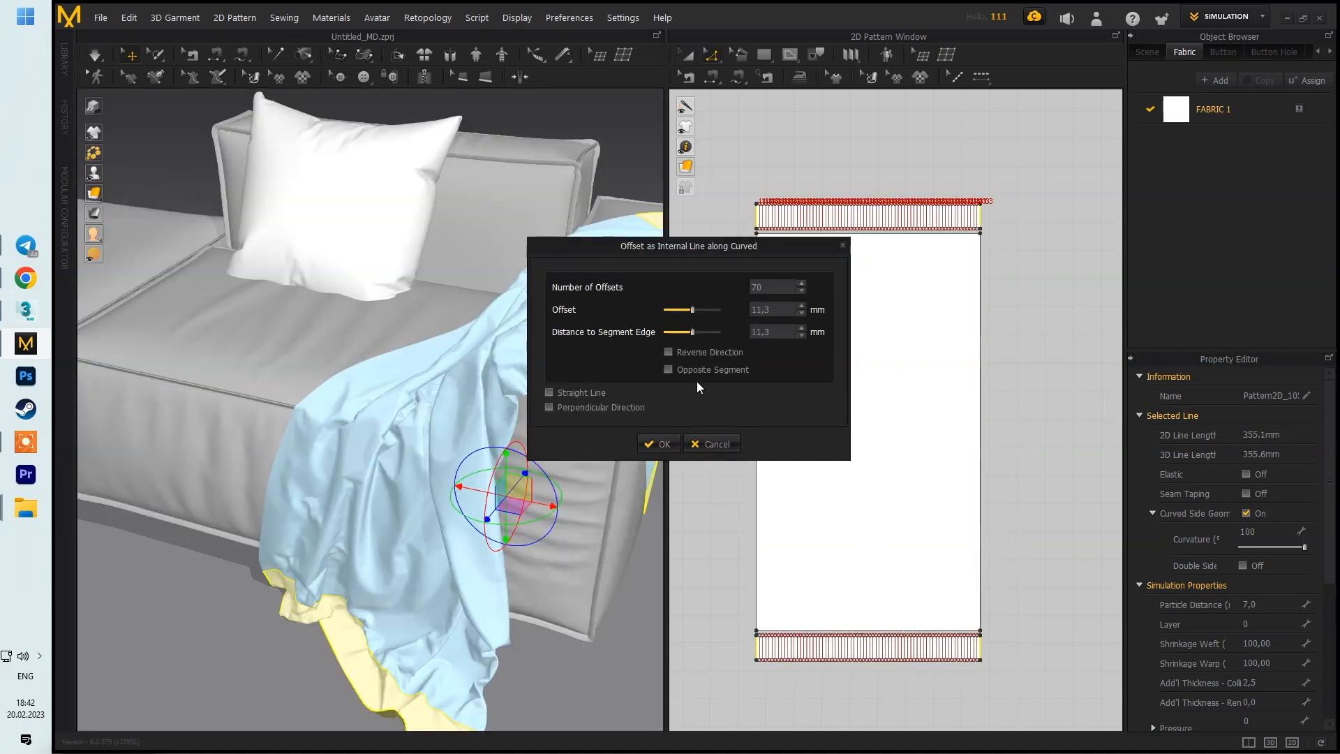
Step: Divide both end strips with 70 internal lines offset along the curve from their side edges
left_click(658, 444)
middle_click_drag(533, 579, 572, 398)
scroll(572, 398, "up", 5)
Step: Shorten the top strip's internal lines by moving their lower end points up, away from the seam
right_click(846, 217)
left_click(831, 180)
left_click(831, 180)
scroll(785, 236, "up", 4)
scroll(890, 242, "down", 3)
left_click(897, 241)
scroll(964, 241, "up", 10)
left_click(1078, 264, "shift")
scroll(1068, 265, "down", 8)
scroll(890, 253, "up", 4)
scroll(872, 254, "down", 3)
scroll(753, 257, "up", 10)
left_click_drag(773, 256, 773, 206)
scroll(775, 237, "down", 6)
scroll(773, 210, "up", 6)
left_click_drag(778, 382, 779, 381)
scroll(782, 384, "down", 10)
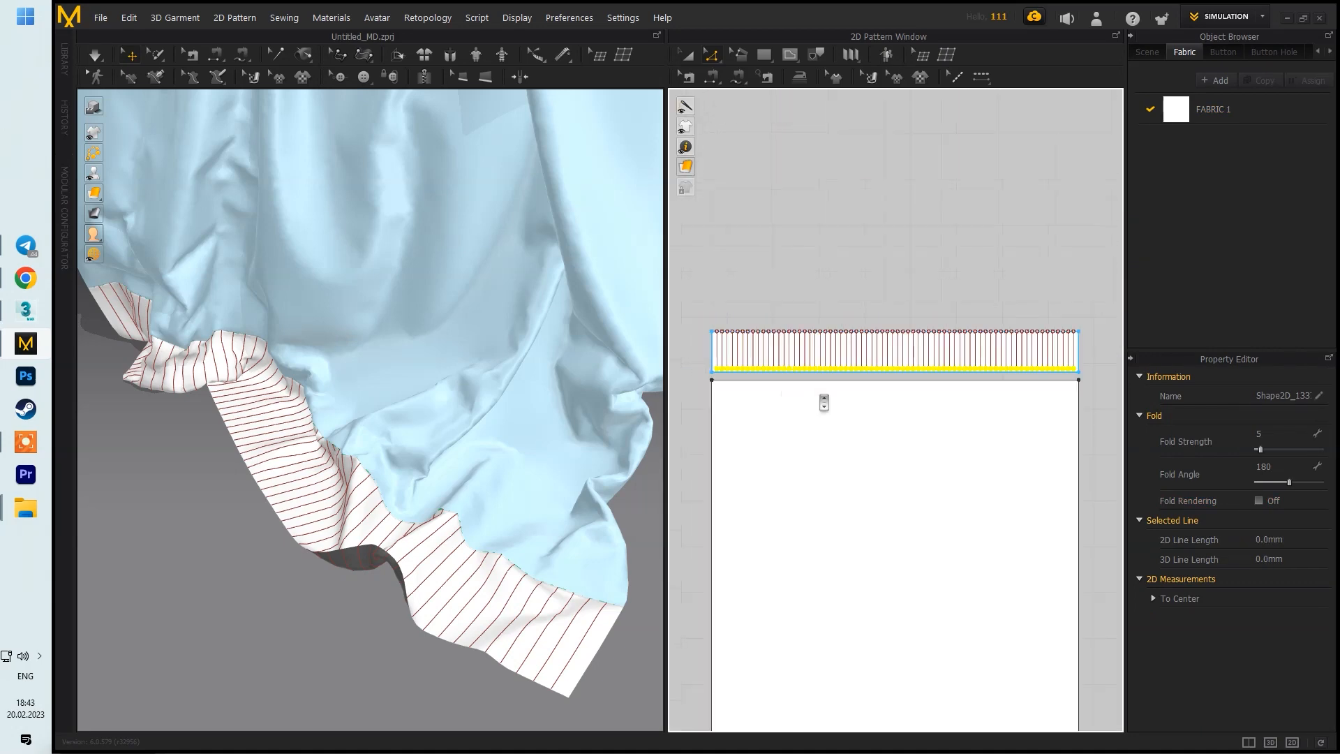
Step: Shorten the bottom strip's internal lines by moving their upper end points down, away from the seam
scroll(822, 404, "down", 3)
scroll(841, 472, "up", 5)
scroll(774, 478, "down", 4)
left_click_drag(709, 438, 1045, 425)
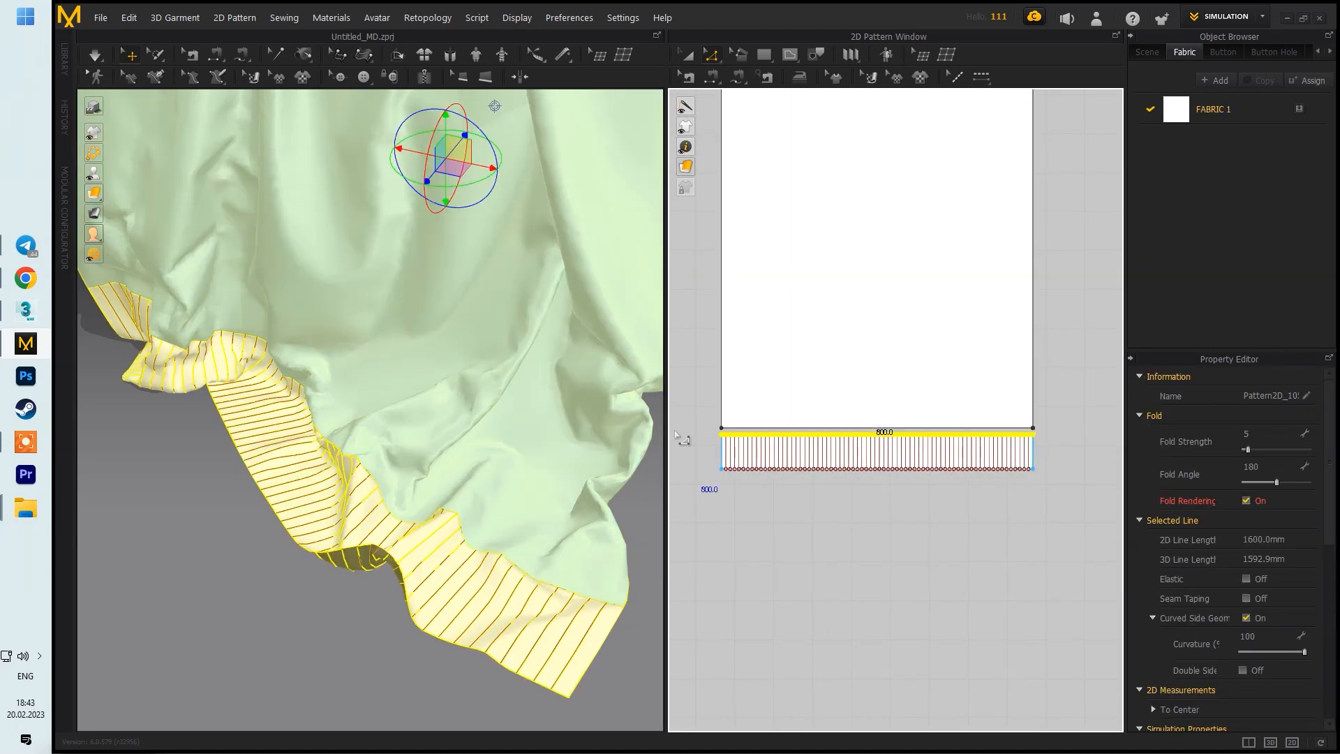
scroll(724, 431, "up", 10)
left_click(695, 463, "shift")
scroll(698, 462, "down", 10)
scroll(1012, 461, "up", 7)
left_click(990, 452, "shift")
left_click(989, 440, "shift")
left_click_drag(961, 440, 962, 449)
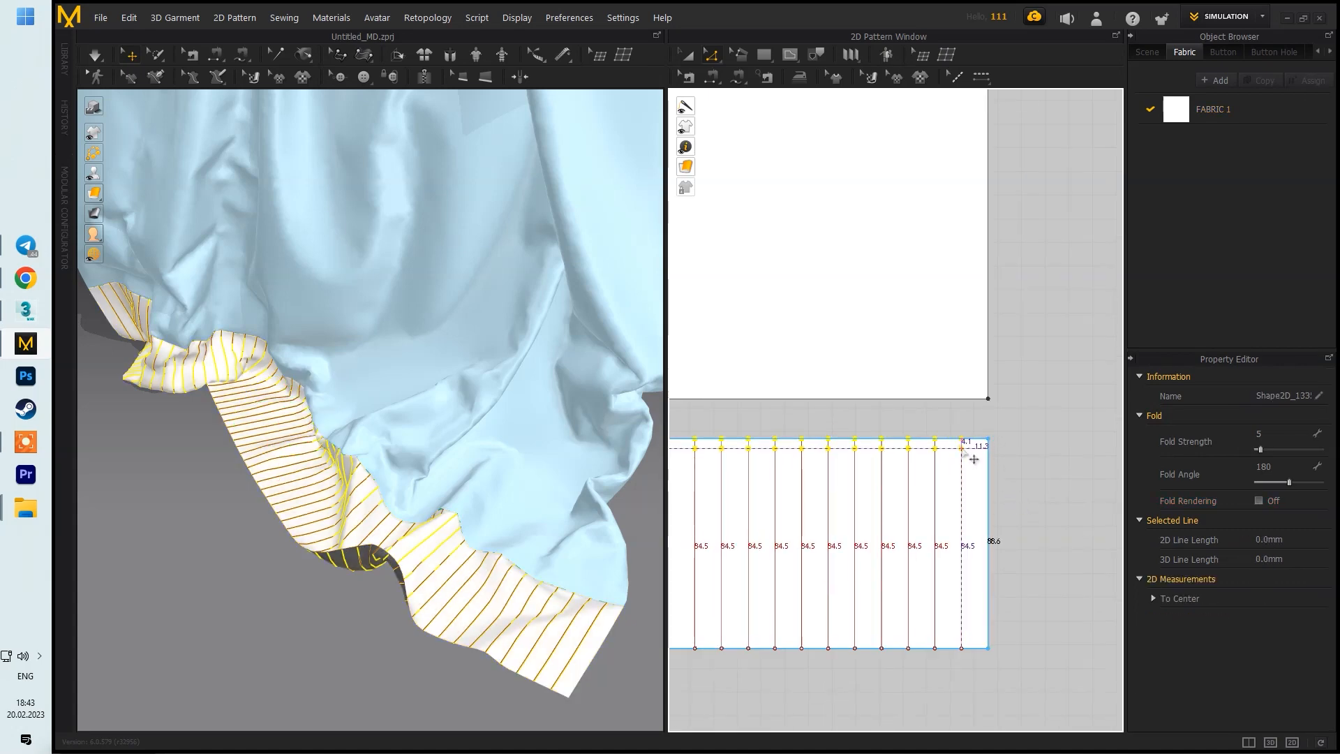
scroll(904, 405, "down", 8)
scroll(1023, 443, "up", 4)
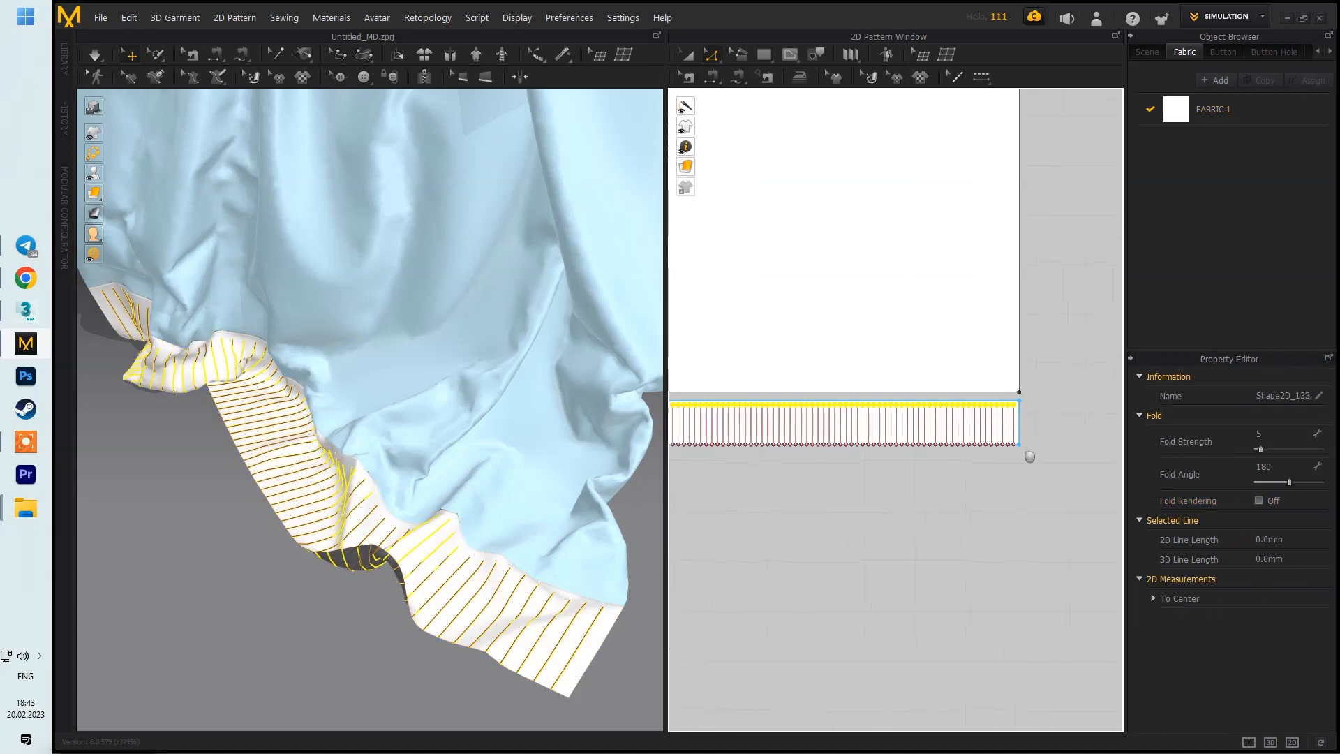
Step: Cut the internal lines of both end strips into fringe slits, leaving the strips' outline edges out of the selection
left_click_drag(1094, 455, 705, 403)
left_click(706, 454)
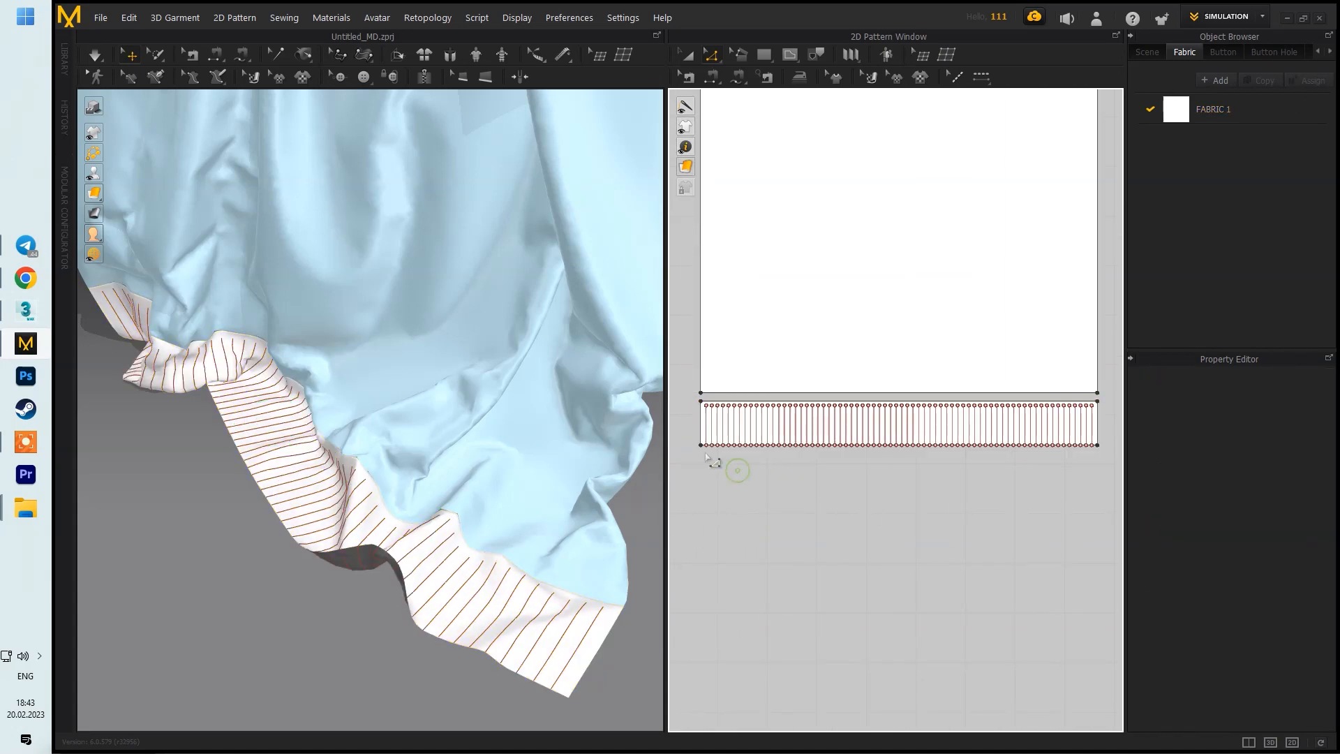
left_click(1098, 415)
scroll(786, 465, "up", 8)
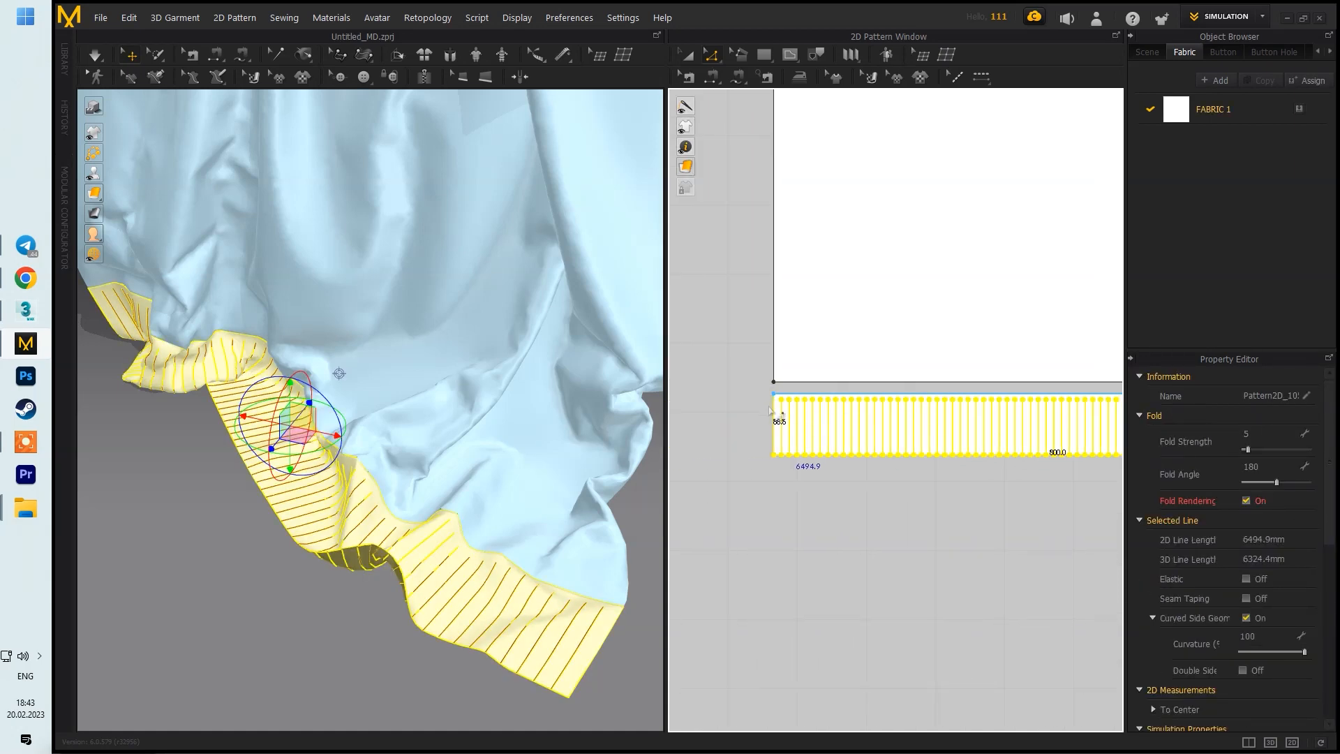
scroll(775, 457, "down", 8)
scroll(757, 431, "up", 7)
left_click(842, 490, "shift")
scroll(844, 492, "down", 8)
scroll(1086, 485, "up", 8)
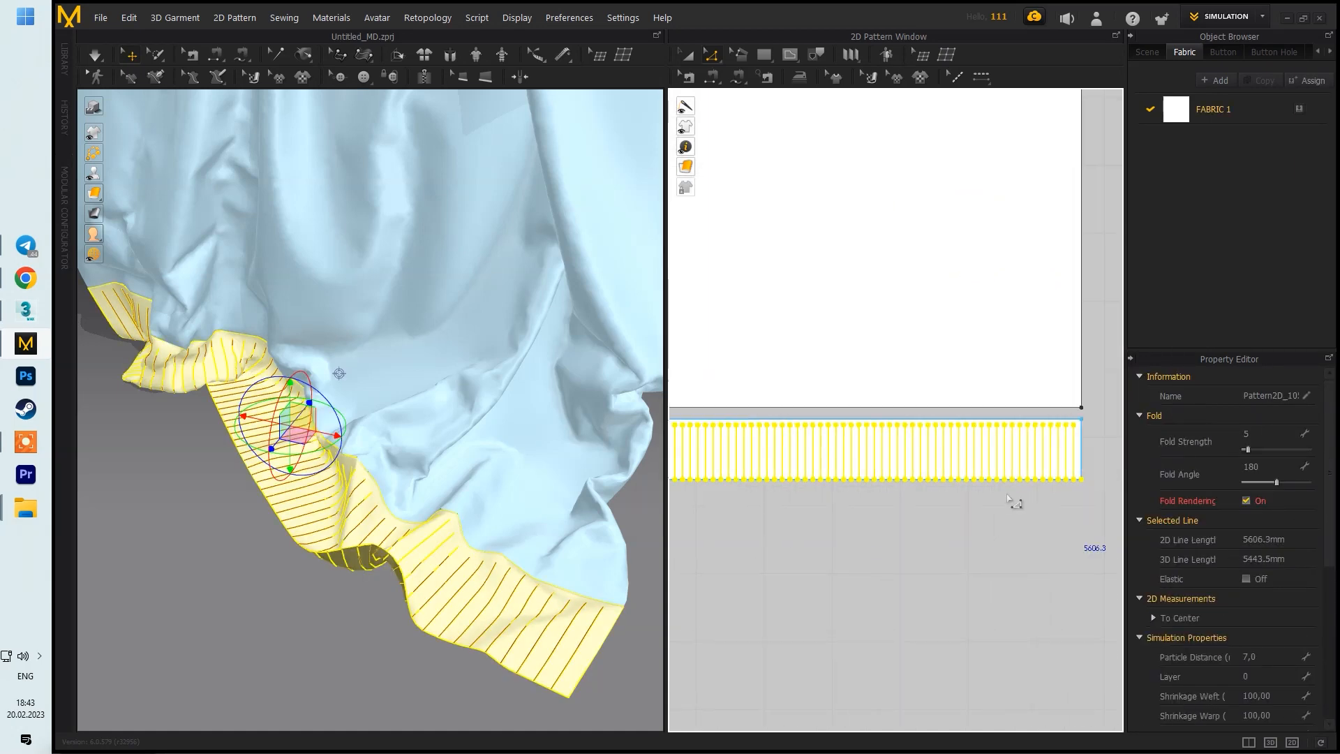
left_click(1021, 454, "shift")
scroll(1021, 453, "down", 6)
middle_click_drag(970, 307, 947, 523)
scroll(935, 513, "down", 3)
middle_click_drag(858, 381, 850, 474)
scroll(799, 422, "up", 3)
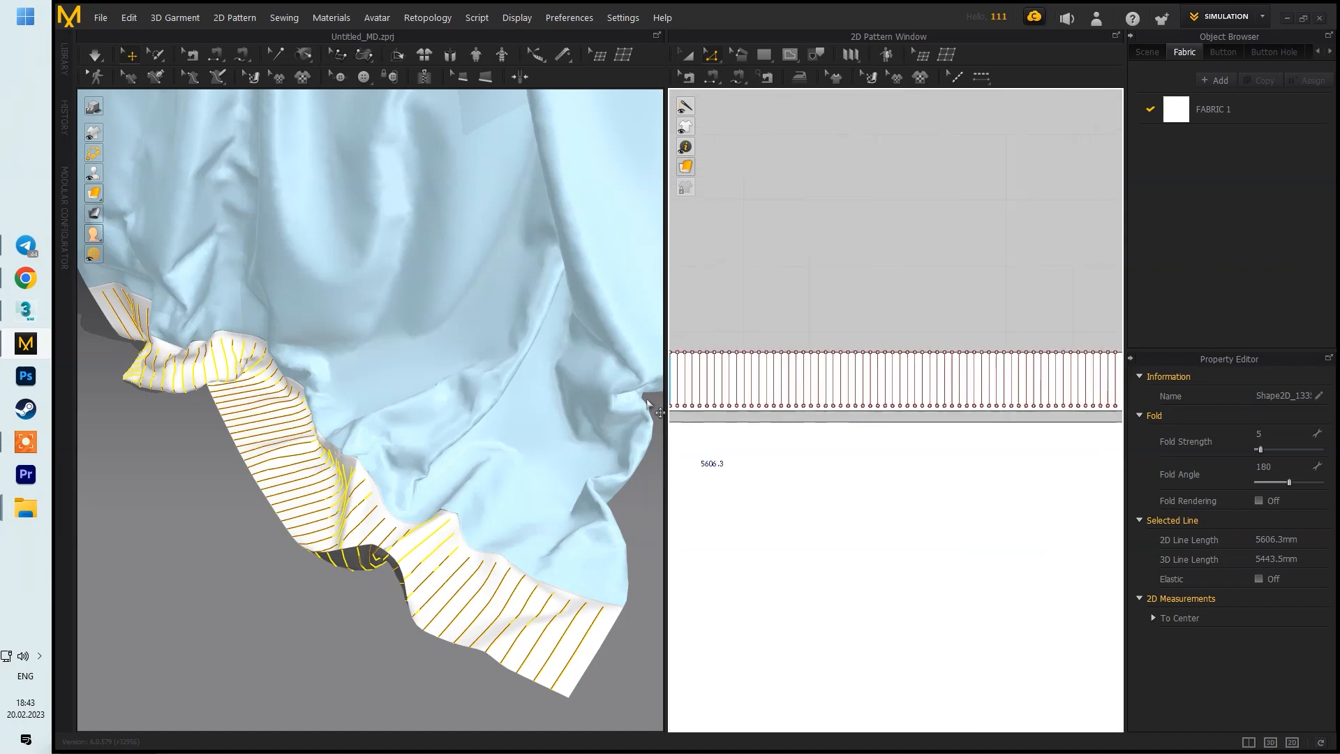
left_click_drag(666, 405, 510, 405)
scroll(817, 443, "down", 2)
scroll(813, 438, "up", 2)
scroll(607, 357, "down", 3)
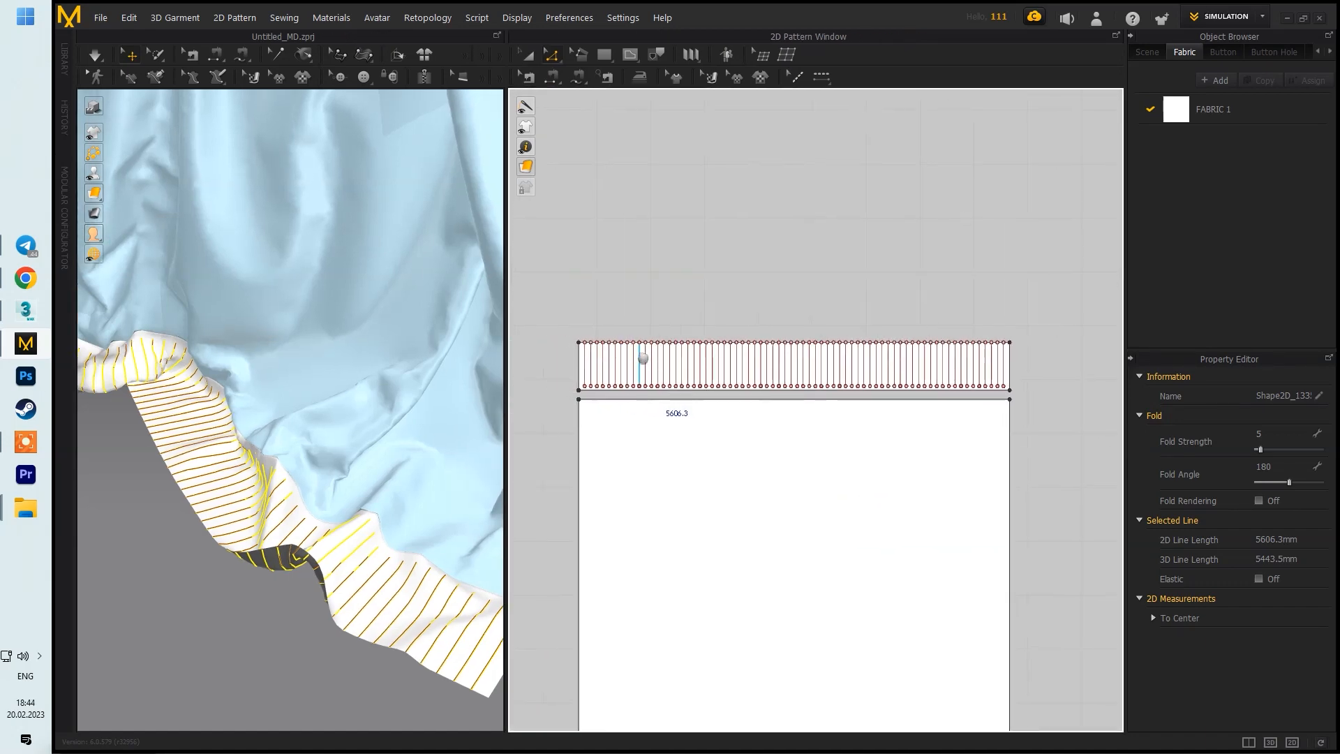
scroll(636, 358, "up", 2)
middle_click_drag(624, 358, 598, 356)
left_click_drag(1092, 399, 1099, 400)
right_click(904, 374)
left_click(943, 500)
scroll(541, 338, "up", 4)
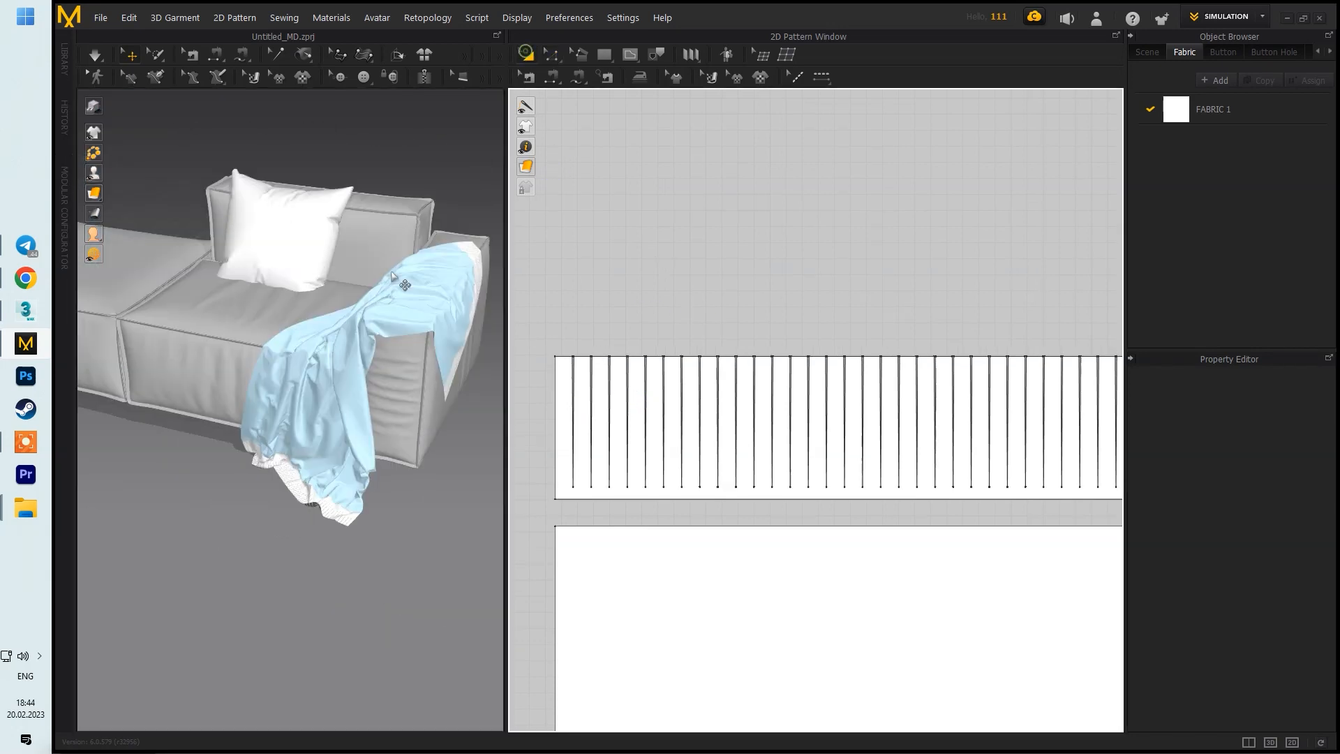
Step: Simulate the fringe, show the cloth's mesh and pull the tangled strands at the front hem apart
scroll(359, 551, "up", 6)
scroll(318, 381, "down", 5)
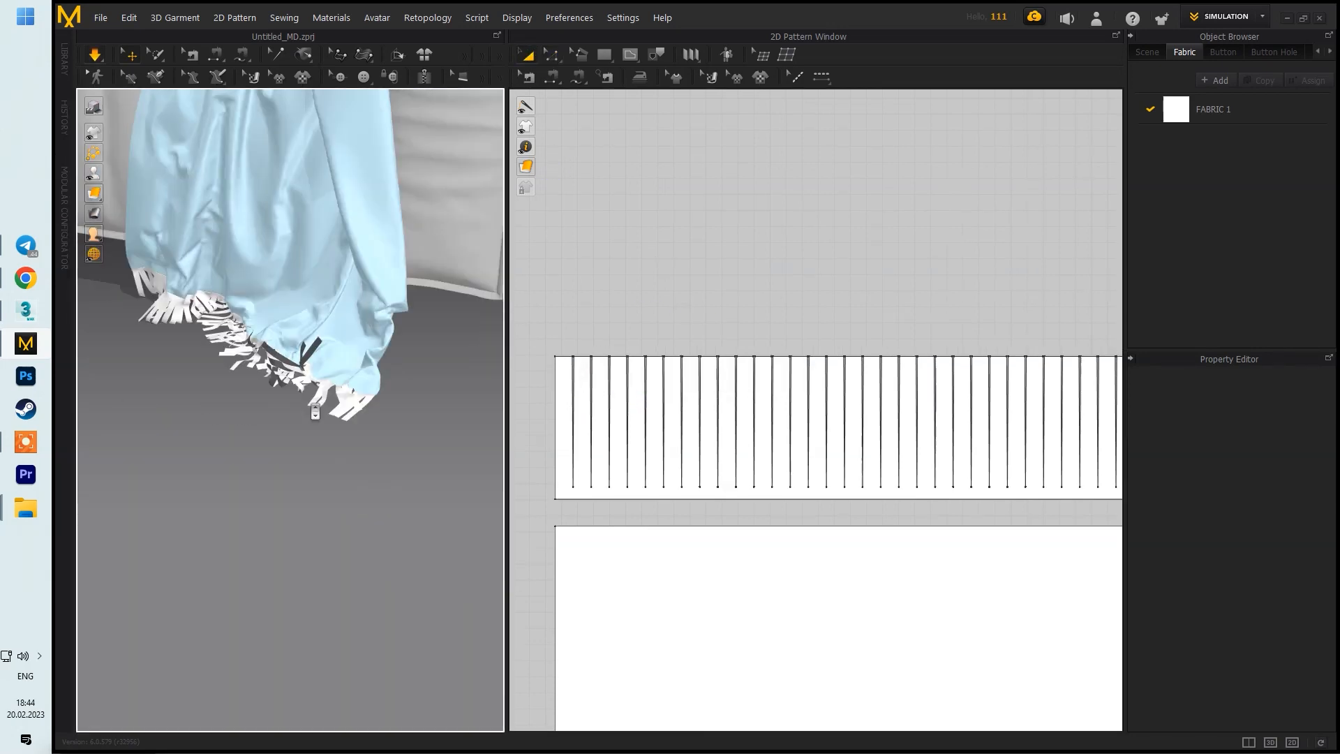
scroll(319, 380, "up", 3)
left_click(188, 193)
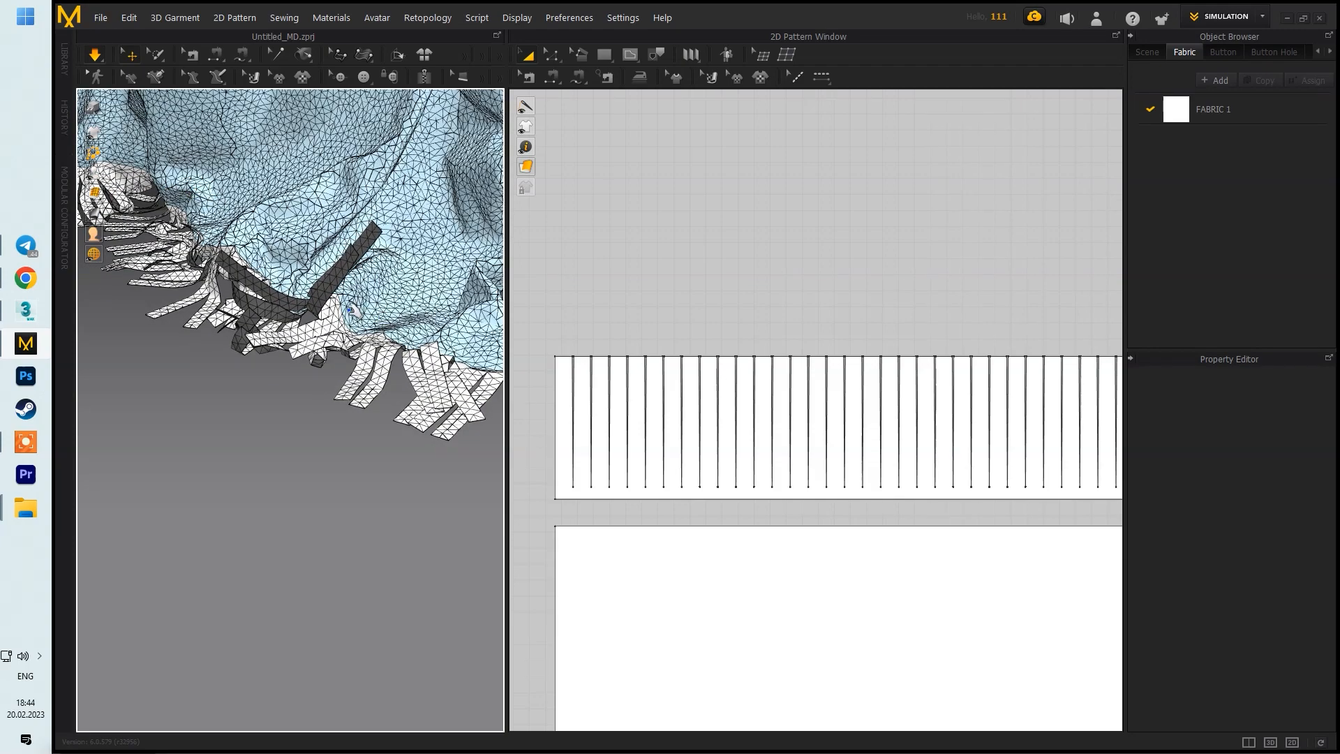
left_click(311, 310)
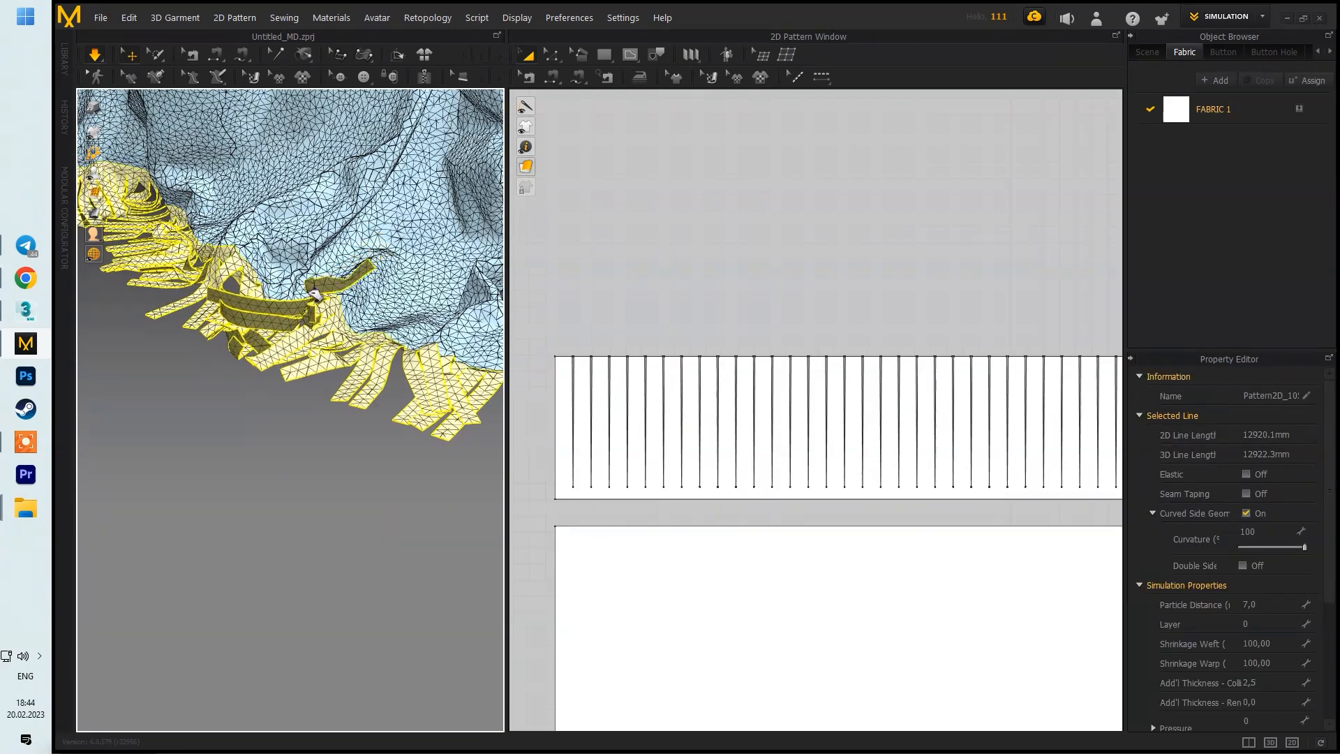
right_click_drag(316, 354, 326, 325)
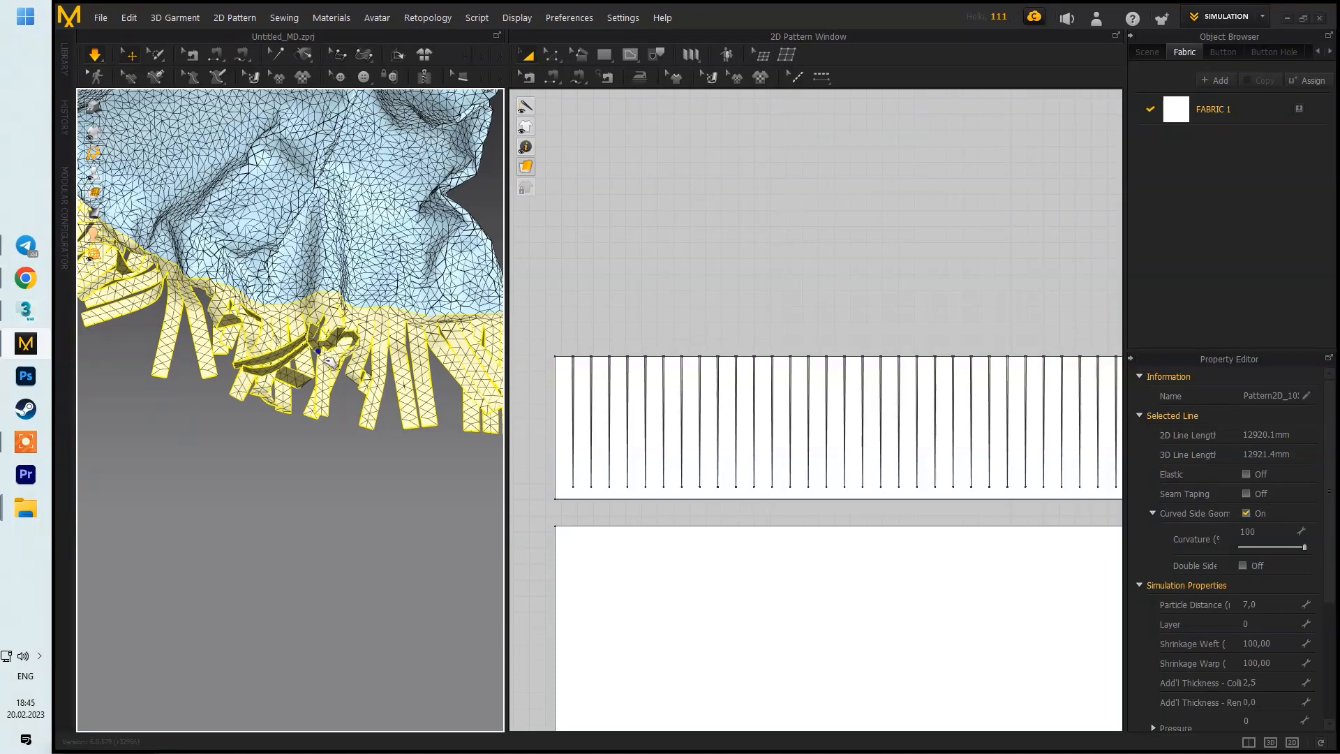
left_click_drag(335, 490, 345, 421)
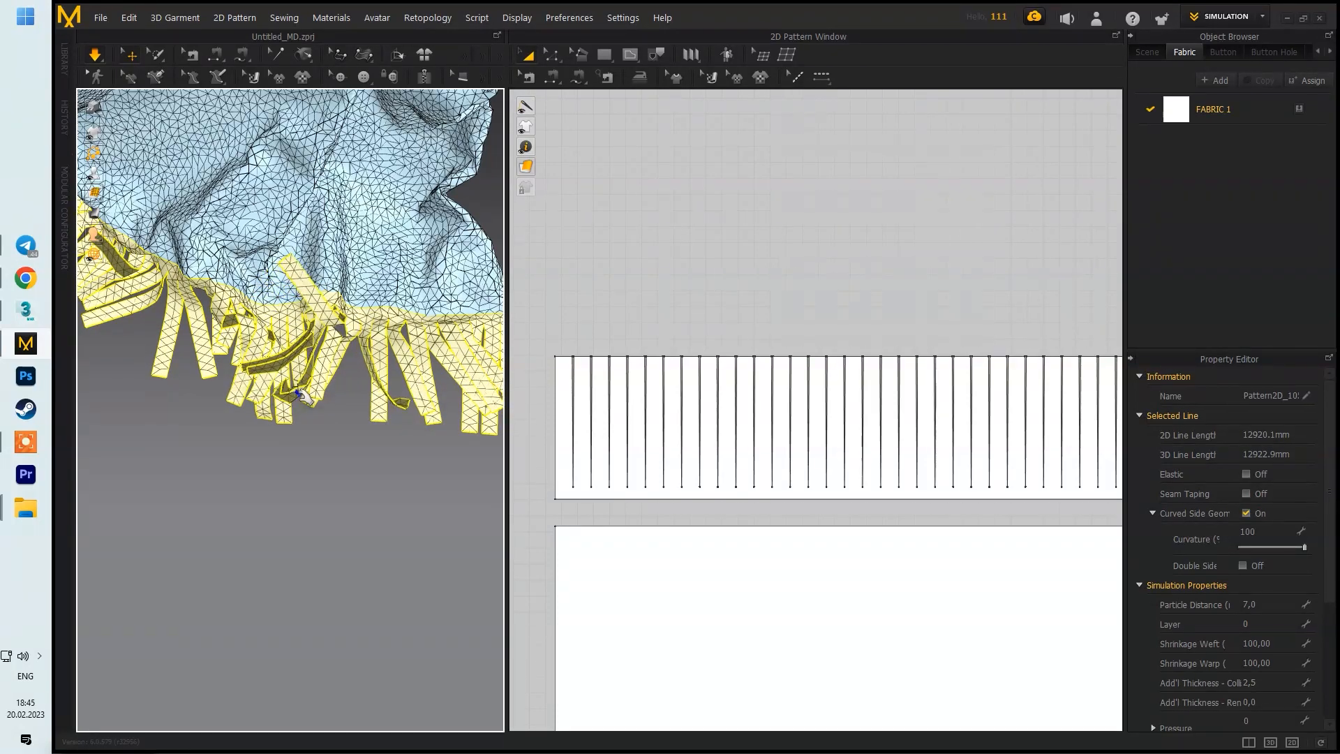
scroll(351, 391, "down", 4)
Step: Examine the simulated fringe from several sides of the blanket
right_click_drag(351, 390, 290, 461)
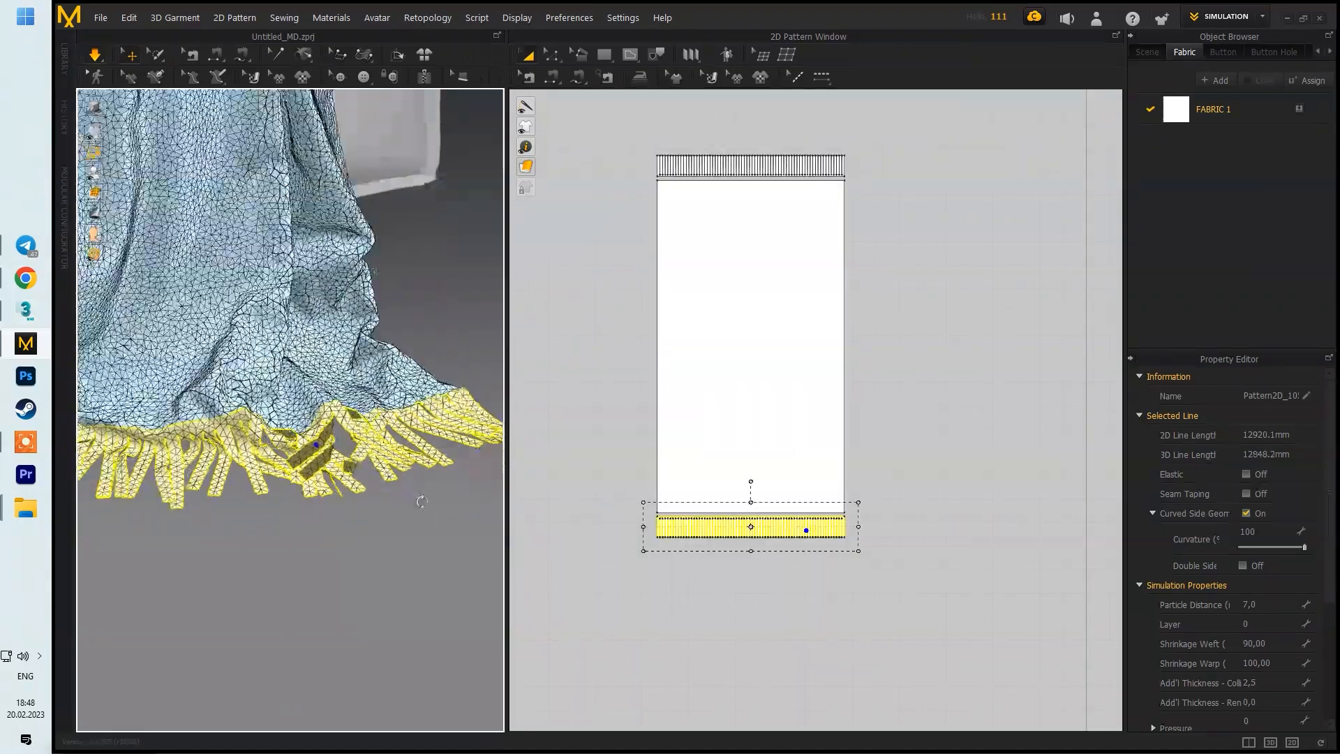
right_click_drag(402, 479, 435, 508)
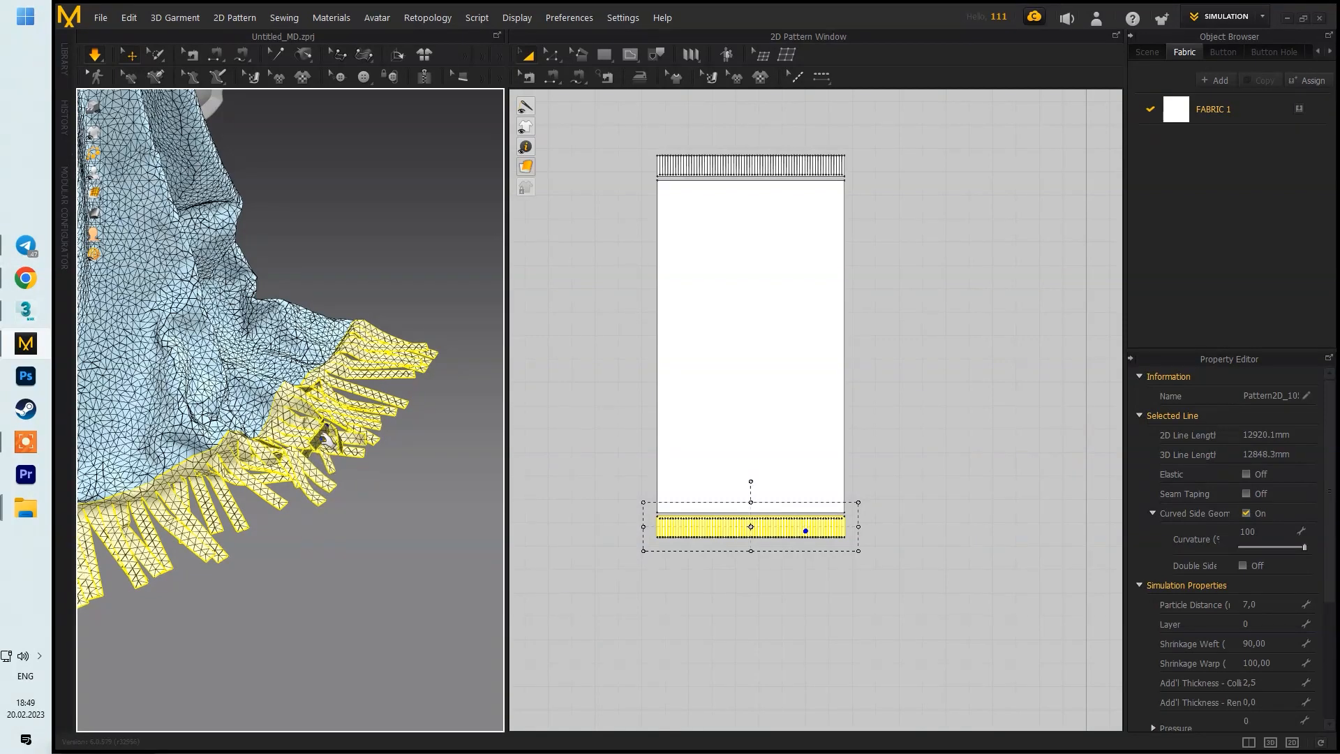
right_click_drag(354, 440, 217, 398)
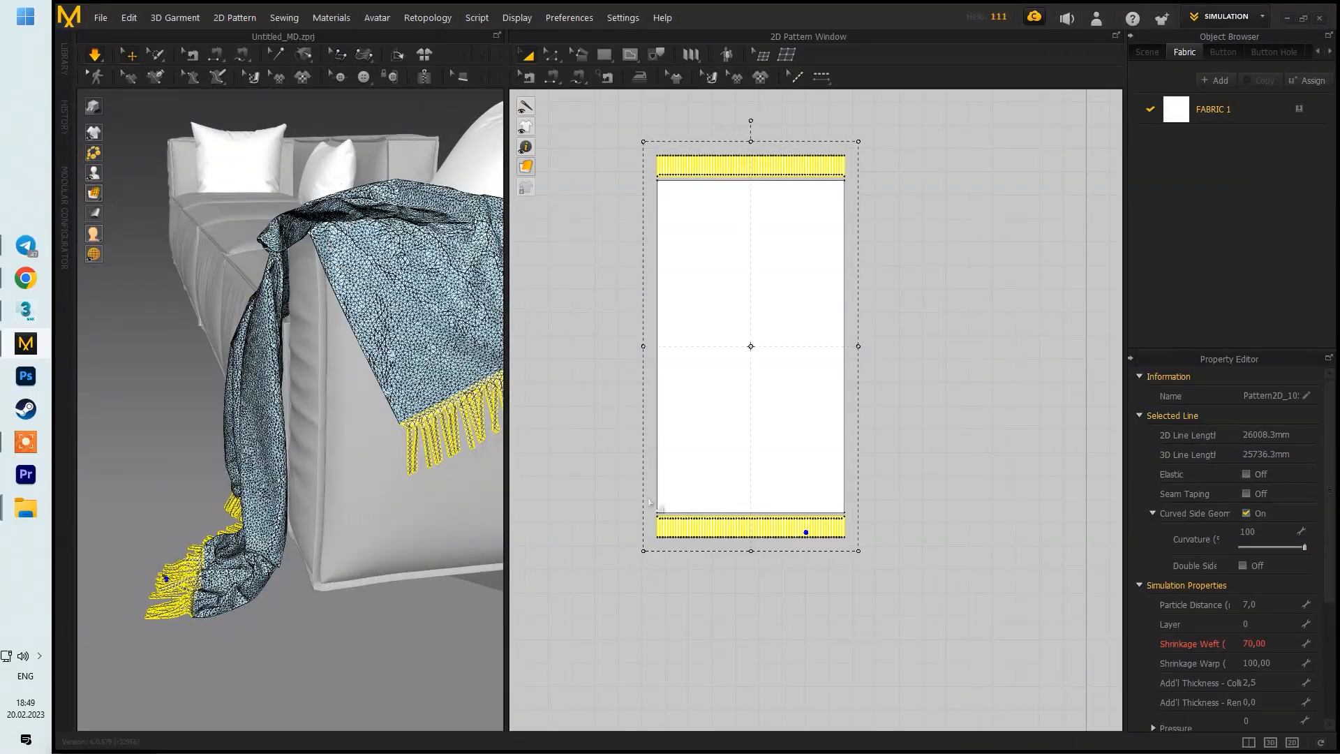
right_click_drag(183, 573, 300, 564)
scroll(209, 565, "down", 4)
left_click(489, 545)
scroll(419, 548, "up", 4)
right_click_drag(412, 548, 342, 549)
scroll(307, 586, "up", 4)
right_click_drag(293, 599, 375, 546)
Step: Stop the simulation, select all blanket pattern pieces and open their weft shrinkage for editing
key("space")
left_click_drag(632, 141, 972, 595)
left_click(1244, 643)
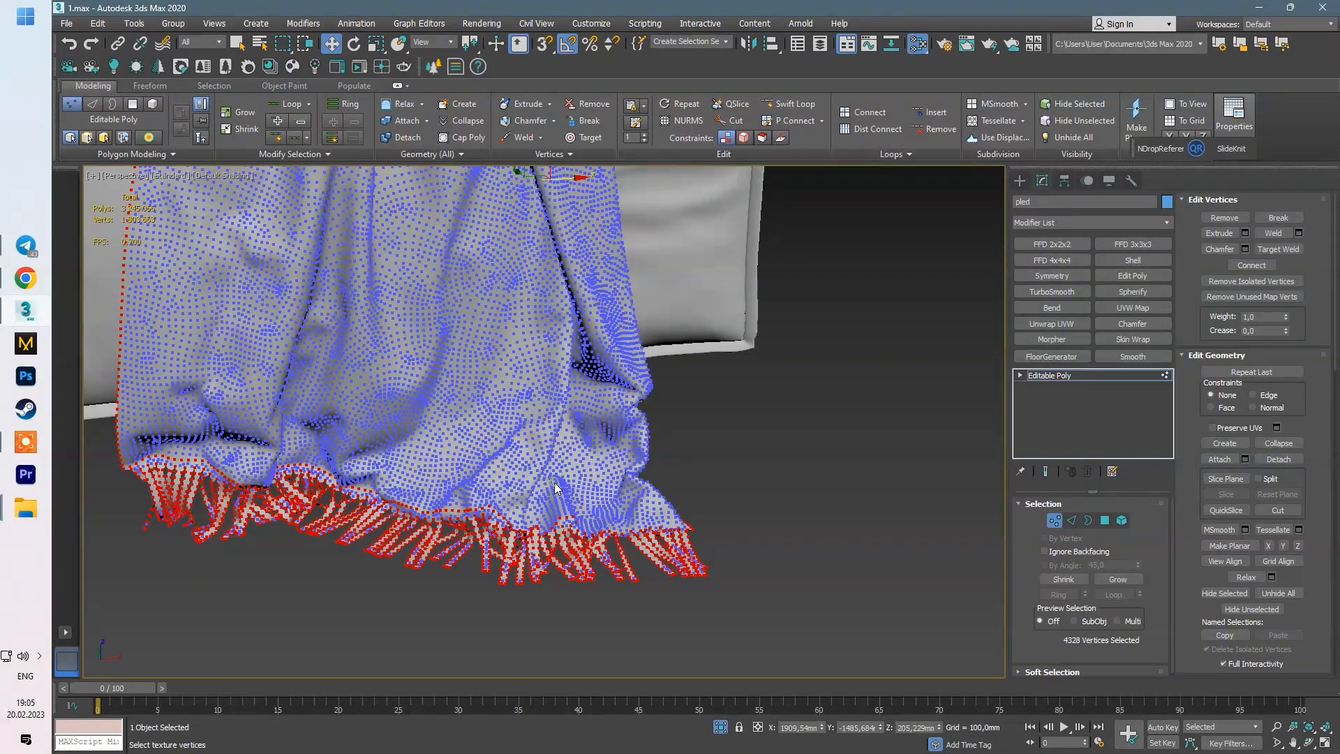
Step: Switch to 3ds Max and add a Shell modifier with 1 mm inner and 2 mm outer amount to the blanket
scroll(696, 551, "up", 7)
scroll(697, 542, "down", 2)
key("1")
left_click(1133, 260)
scroll(663, 460, "down", 6)
middle_click_drag(590, 449, 678, 342)
scroll(573, 422, "down", 5)
scroll(678, 342, "up", 5)
key("F4")
key("F4")
scroll(682, 346, "down", 4)
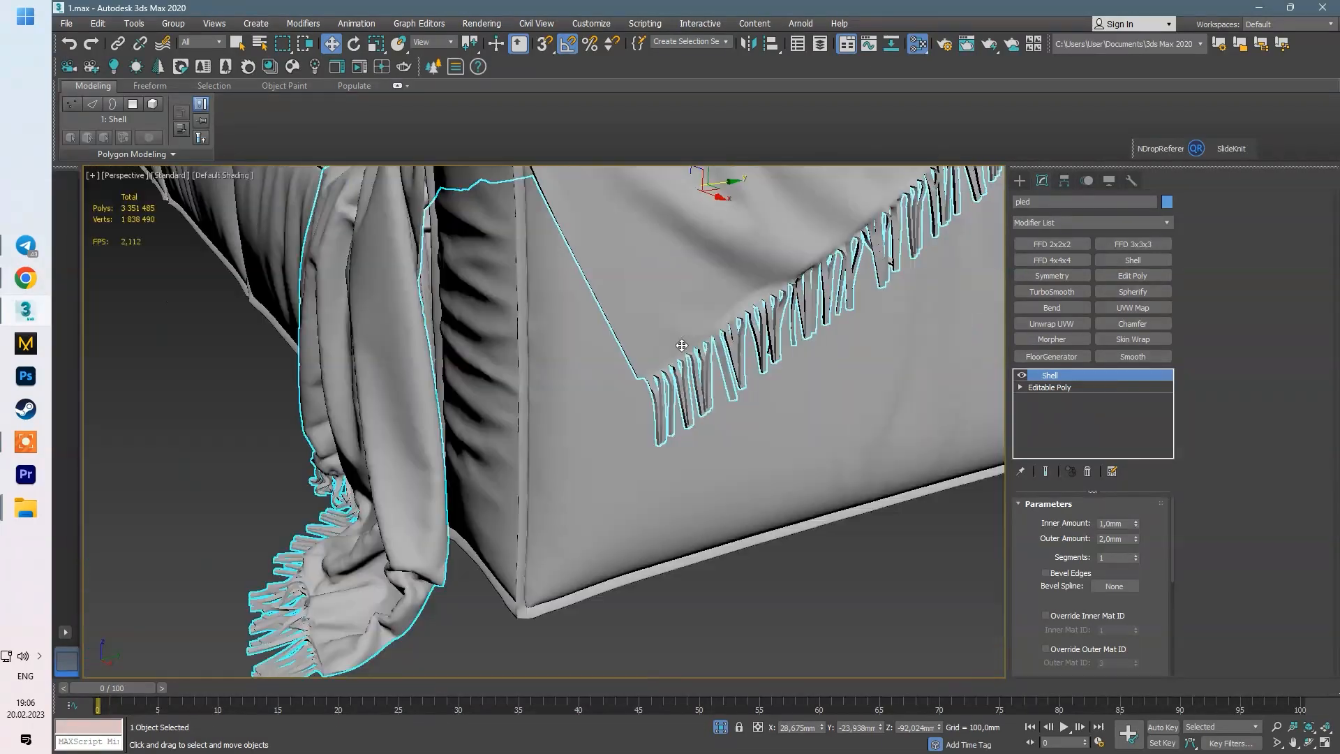
scroll(681, 346, "down", 5)
Step: Try an Edit Poly modifier with all of the blanket's polygons selected, and delete it together with the Shell modifier
left_click(1133, 276)
key("4")
key("ctrl+a")
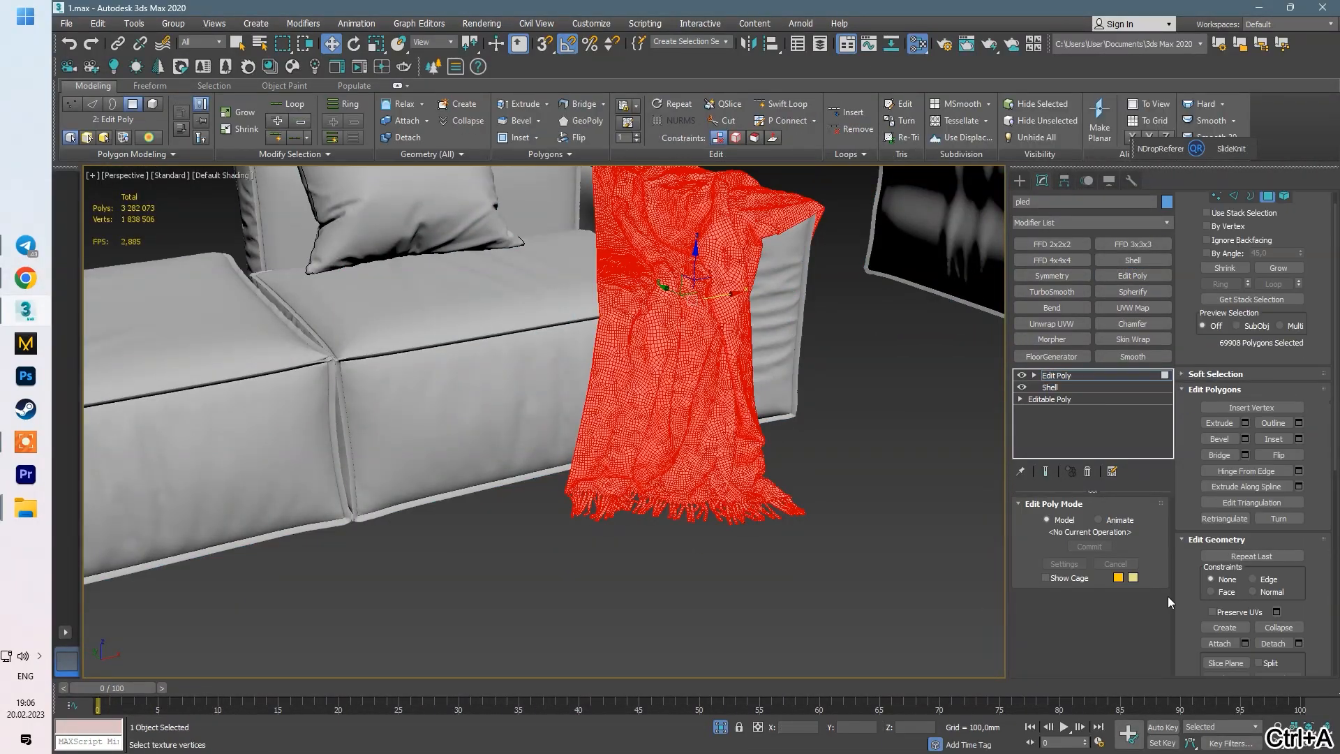
scroll(1195, 587, "down", 6)
left_click(1212, 574)
scroll(682, 398, "up", 5)
left_click(1089, 473)
left_click(1089, 473)
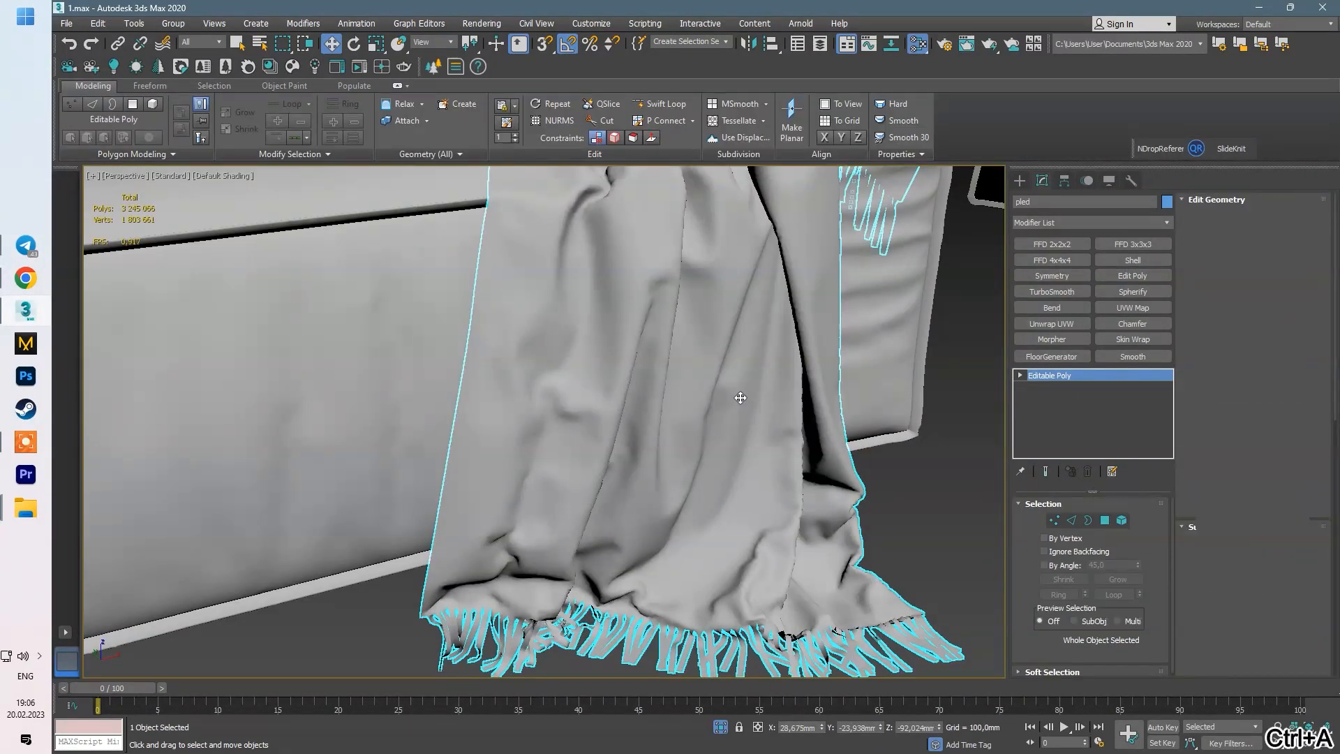
Step: Attach the three sofa pillows to the blanket object so they form one editable mesh
key("4")
key("ctrl+a")
scroll(813, 416, "down", 5)
key("4")
left_click(1222, 305)
left_click(499, 237)
scroll(391, 280, "down", 4)
middle_click_drag(349, 287, 563, 316)
key("w")
key("alt+q")
scroll(742, 353, "down", 4)
middle_click_drag(742, 353, 562, 417, "alt")
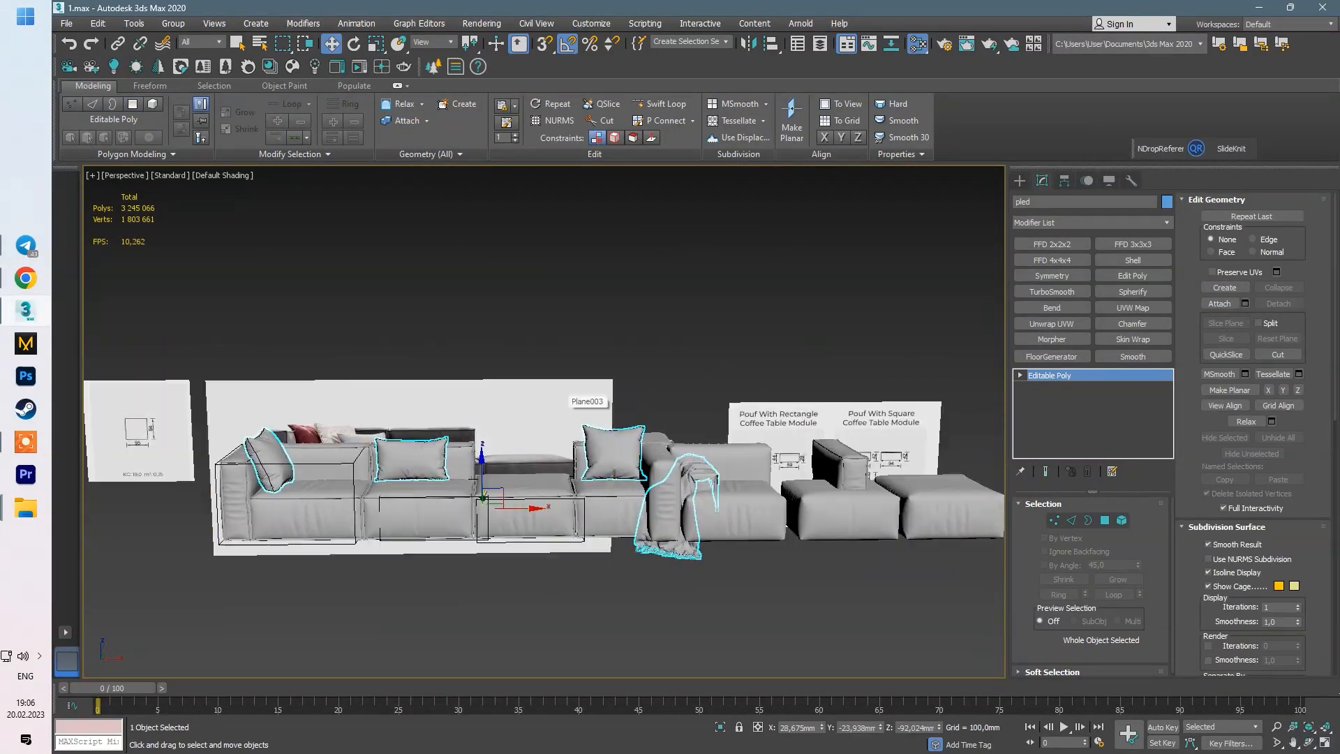
Step: Select all polygons of the combined pillow and blanket mesh, apply Unwrap UVW and open its UV editor
key("4")
key("ctrl+a")
scroll(572, 427, "up", 8)
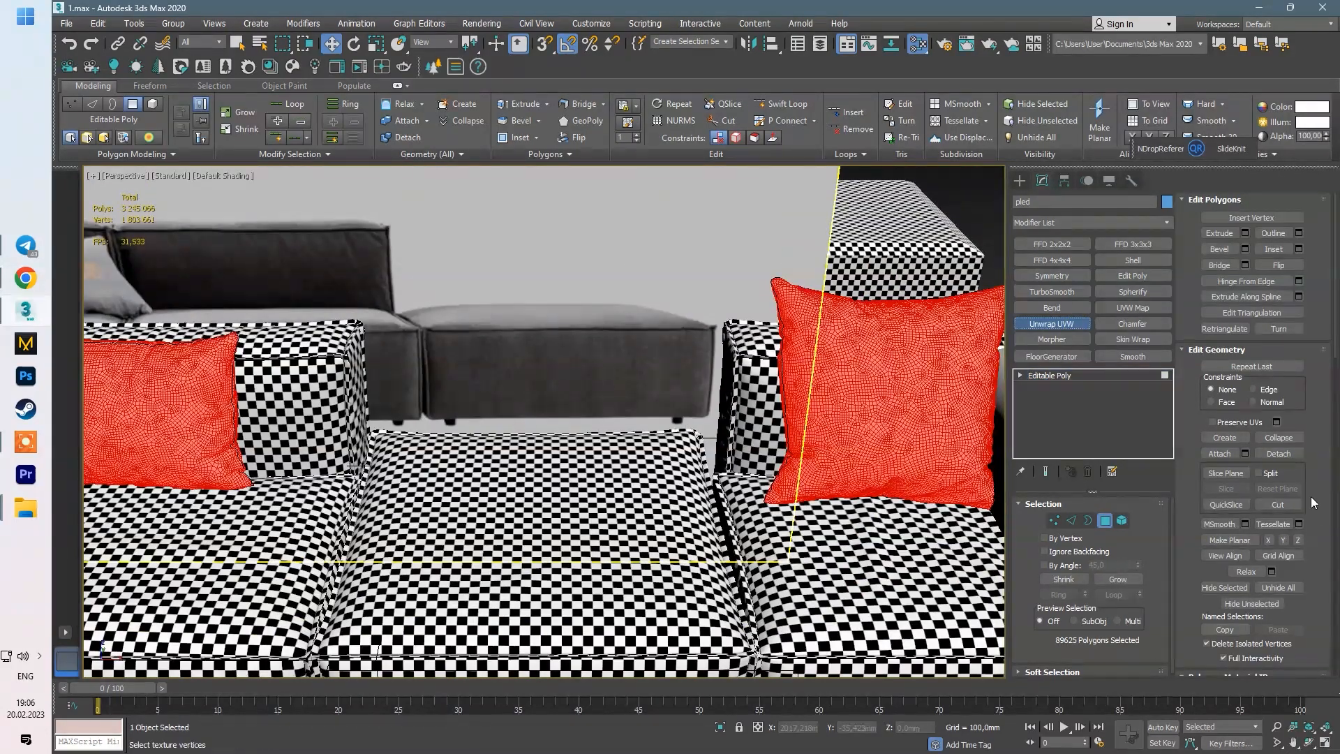
left_click(1051, 323)
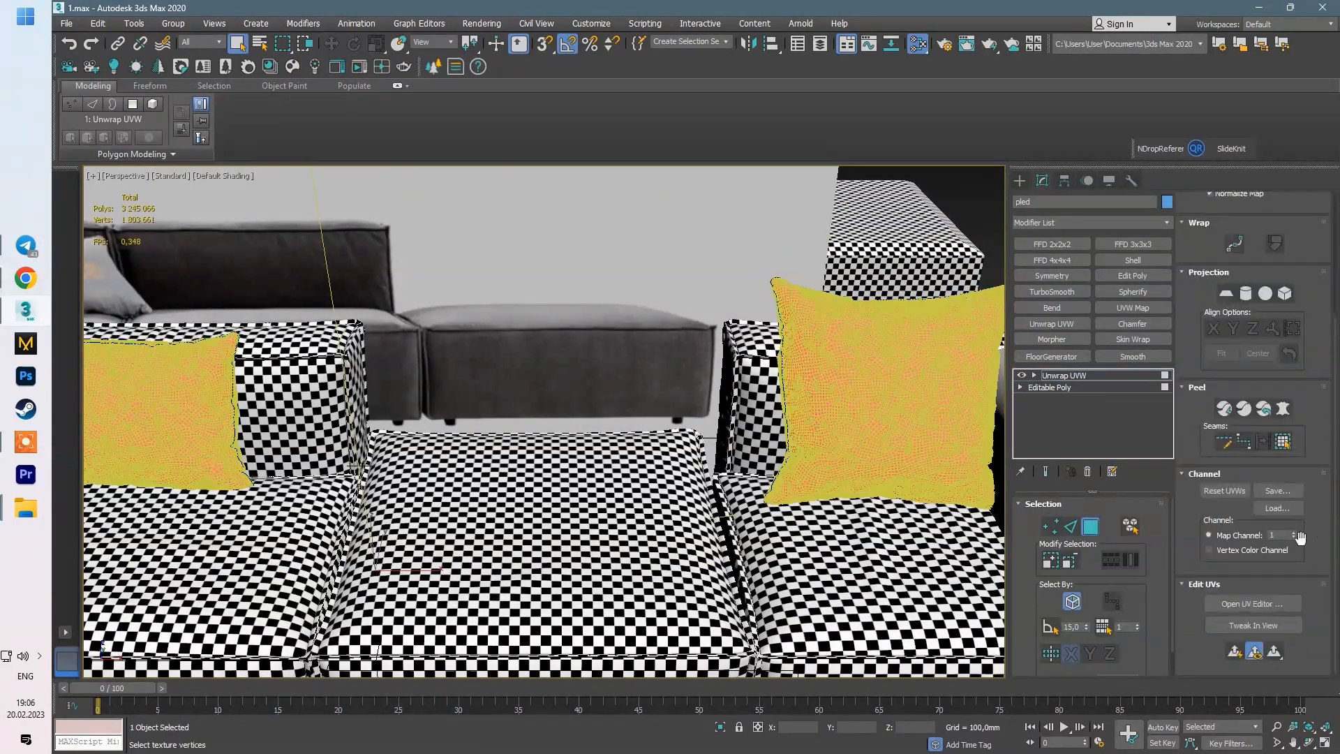
left_click(1253, 603)
left_click_drag(308, 73, 526, 81)
Step: Isolate the checker-mapped sofa modules together with the pillows and blanket
middle_click_drag(894, 401, 792, 386, "alt")
key("f")
scroll(792, 386, "up", 10)
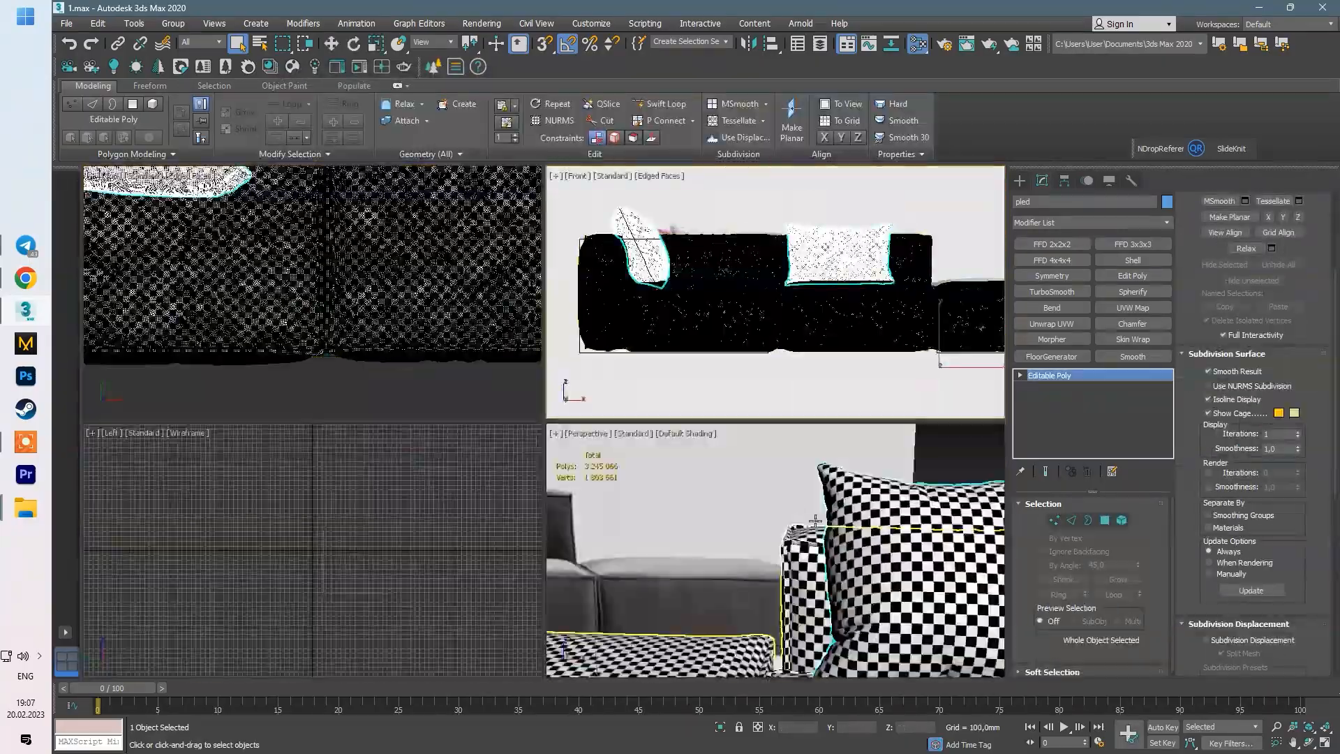
key("alt+w")
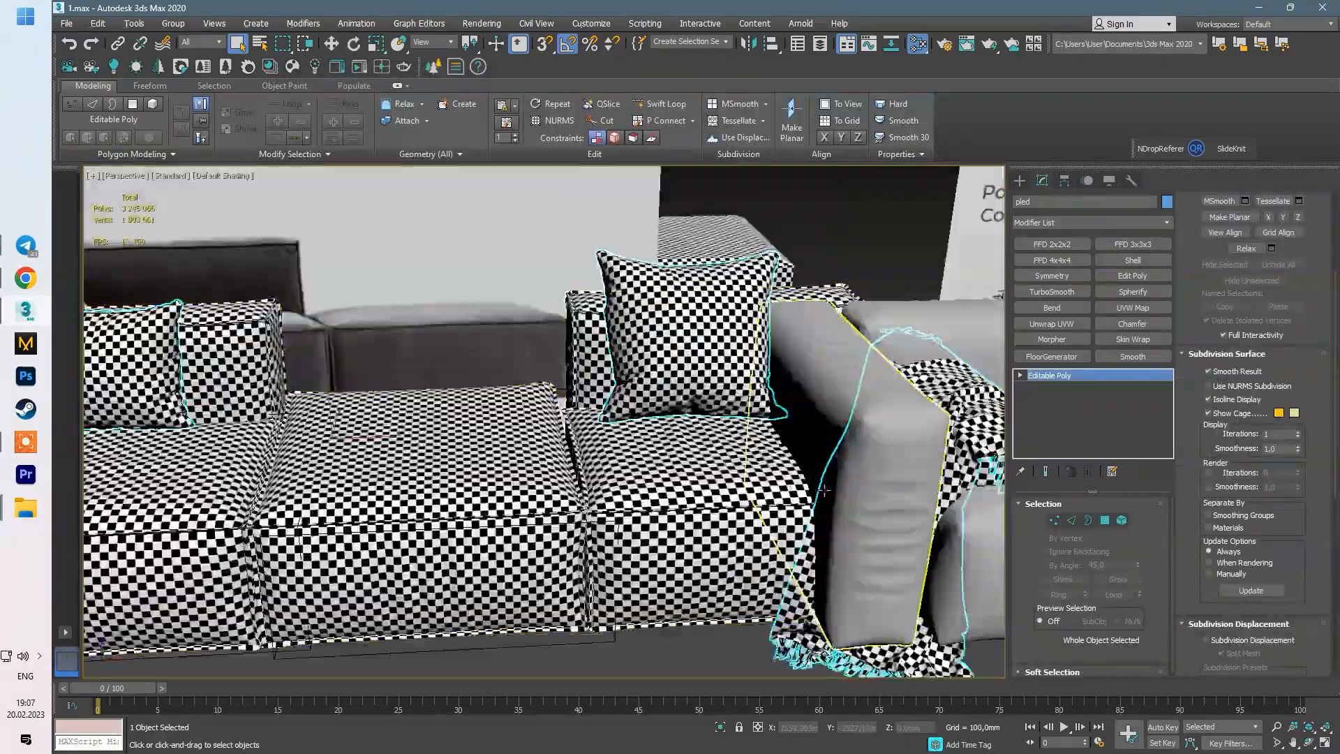
scroll(778, 340, "down", 5)
middle_click_drag(778, 341, 782, 412, "alt")
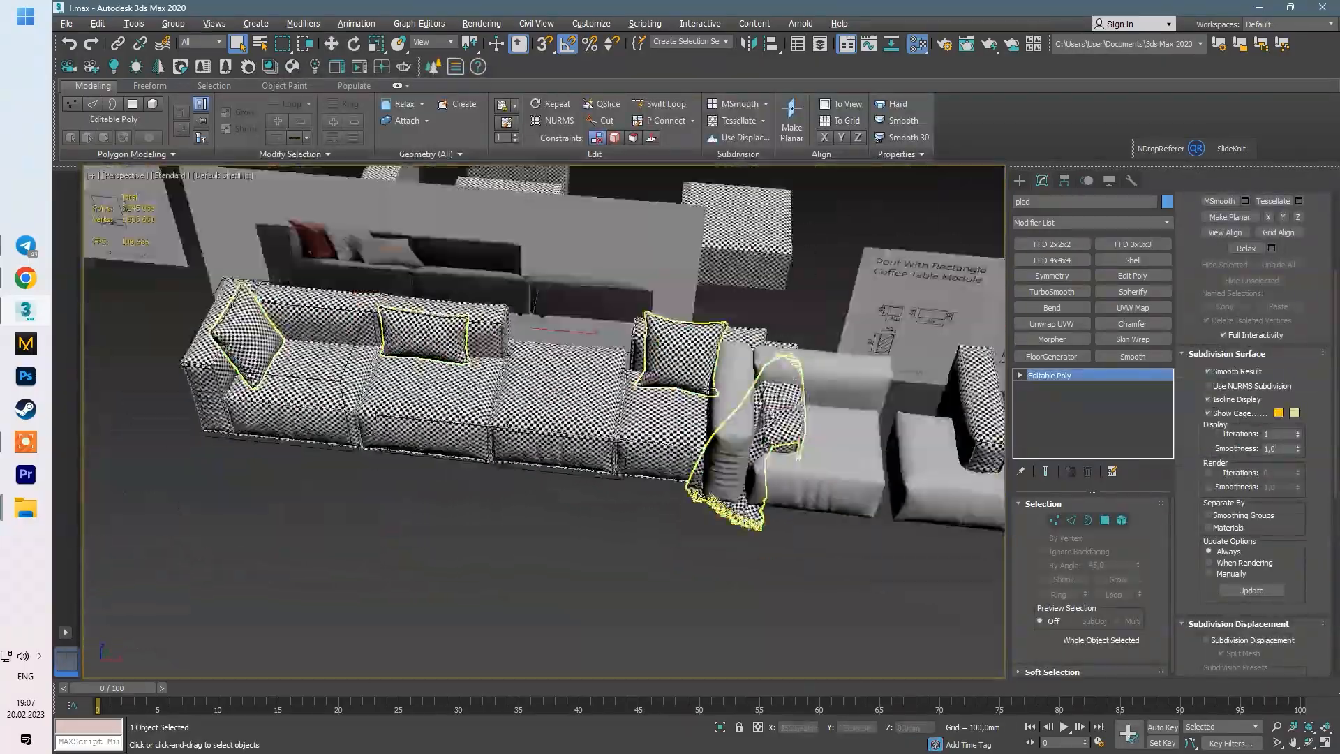
scroll(781, 412, "up", 4)
left_click(715, 440, "ctrl")
key("w")
key("alt+q")
Step: Add a Shell modifier with 1 mm inner and 2 mm outer amount to the pillow and blanket object
scroll(710, 446, "down", 4)
scroll(711, 445, "up", 5)
left_click(711, 445)
left_click(1132, 260)
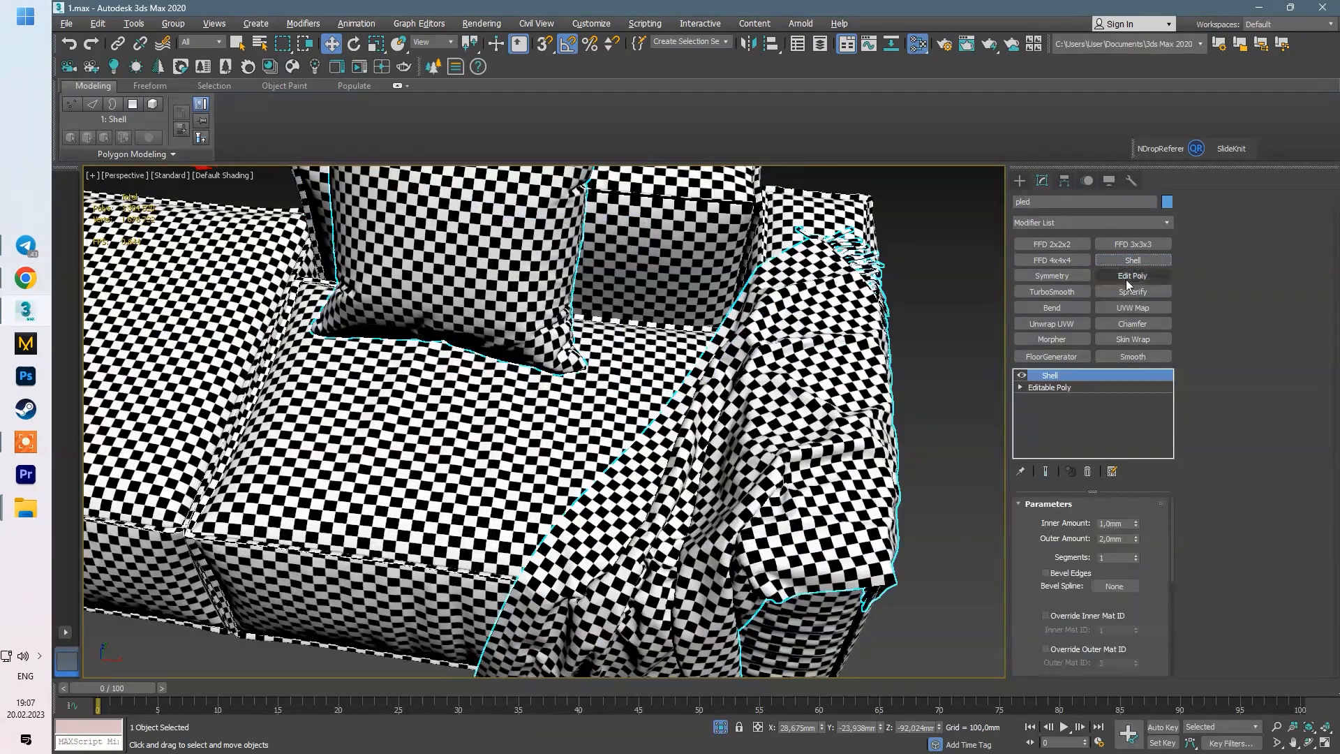
Step: Add an Edit Poly modifier above the Shell and assign all of its polygons to smoothing group 1
left_click(1122, 278)
key("4")
key("ctrl+a")
scroll(1227, 582, "down", 6)
left_click(1211, 562)
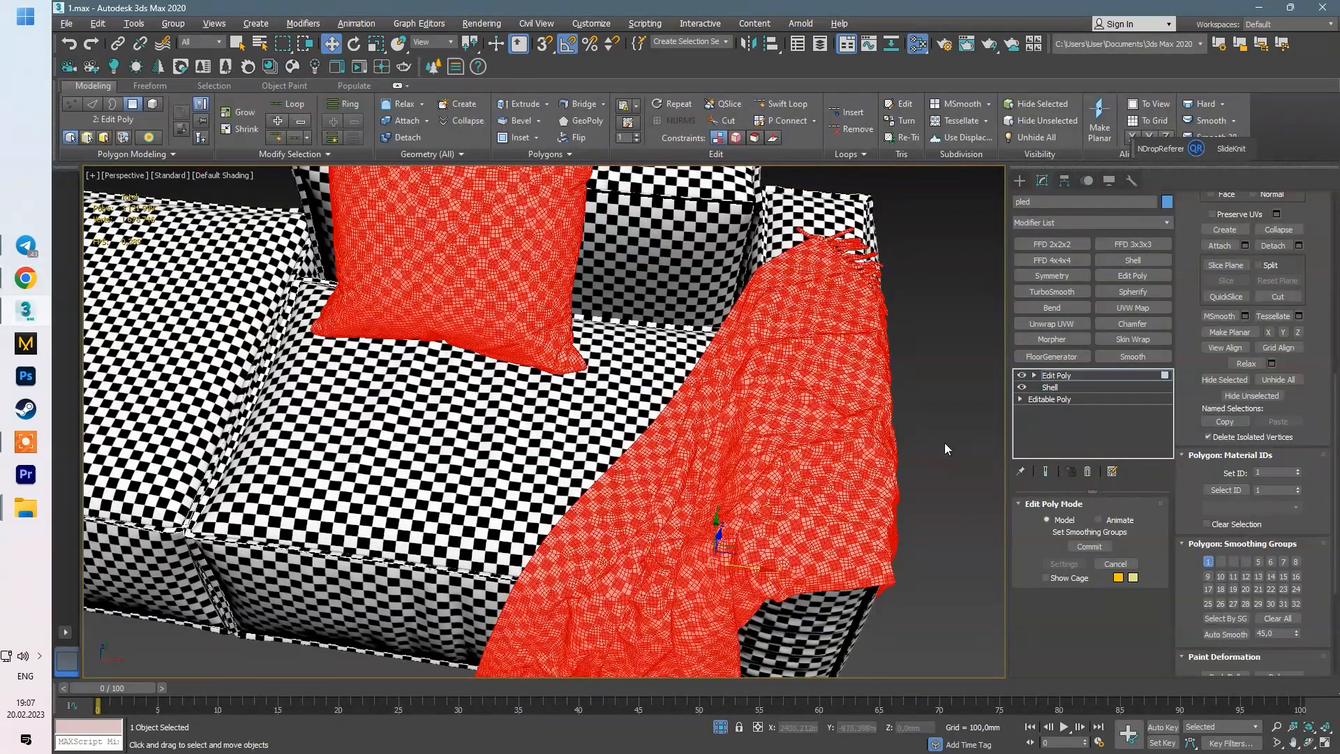
key("4")
left_click(948, 437)
Step: Save the scene with the finished pillows and blanket
scroll(698, 405, "down", 5)
middle_click_drag(558, 397, 831, 293, "alt")
scroll(662, 393, "up", 3)
scroll(652, 338, "up", 2)
key("ctrl+s")
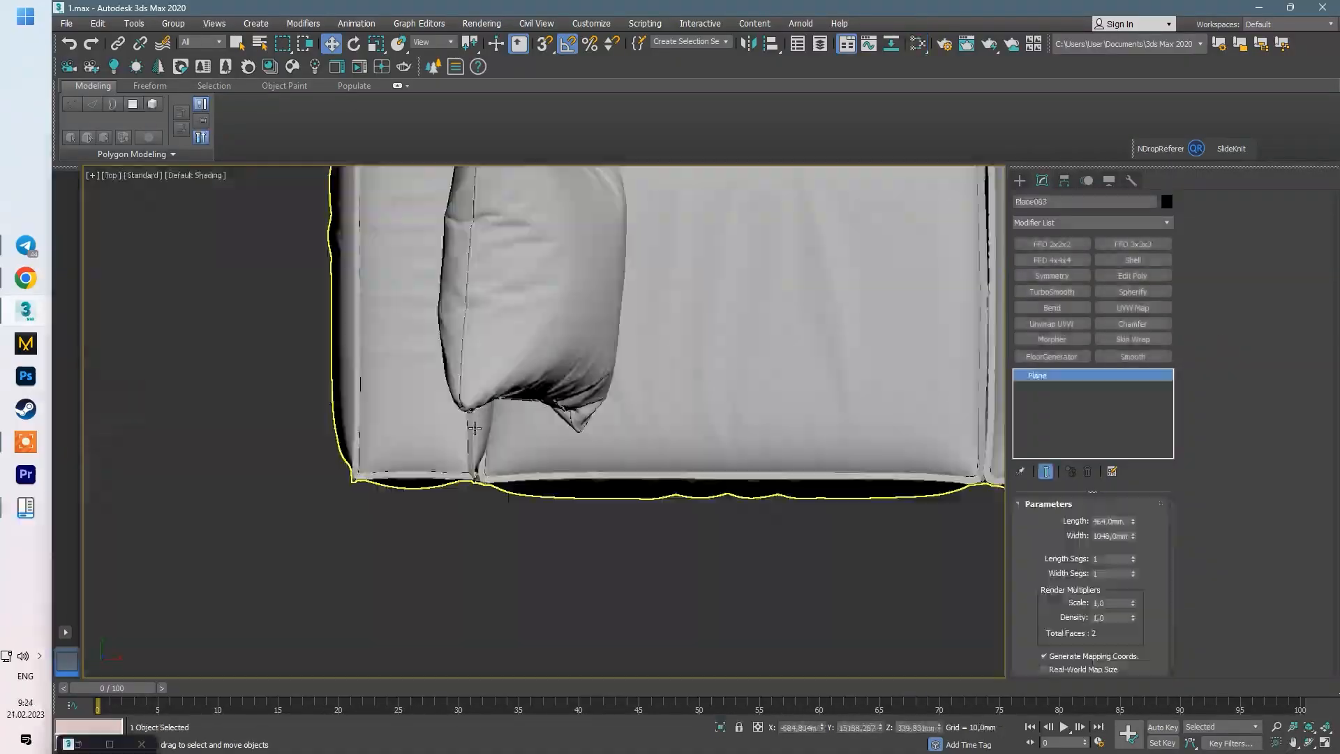
Step: Create a cylinder with a 30 mm radius as a sofa leg under the front corner of the end armrest
key("F3")
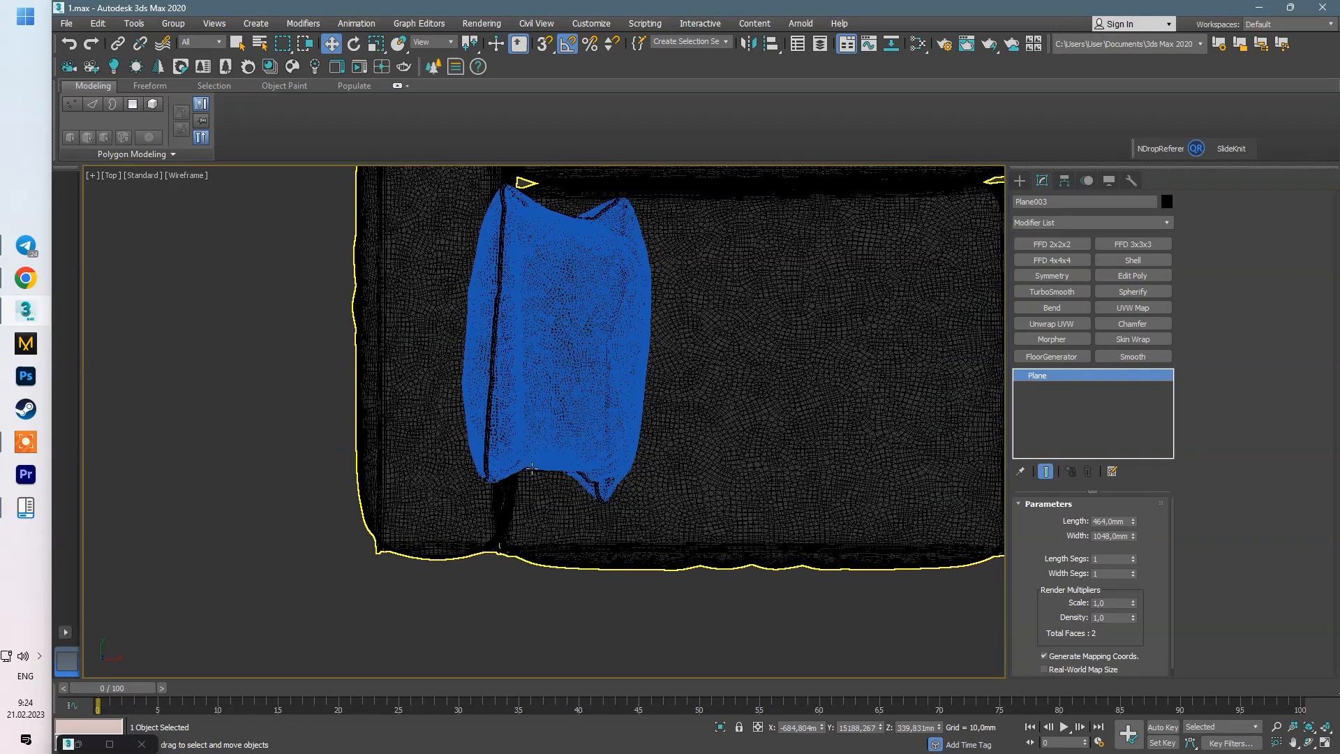
left_click(1019, 180)
left_click(1062, 293)
left_click(450, 489)
double_click(1118, 466)
type("25")
key("Return")
key("w")
key("p")
key("z")
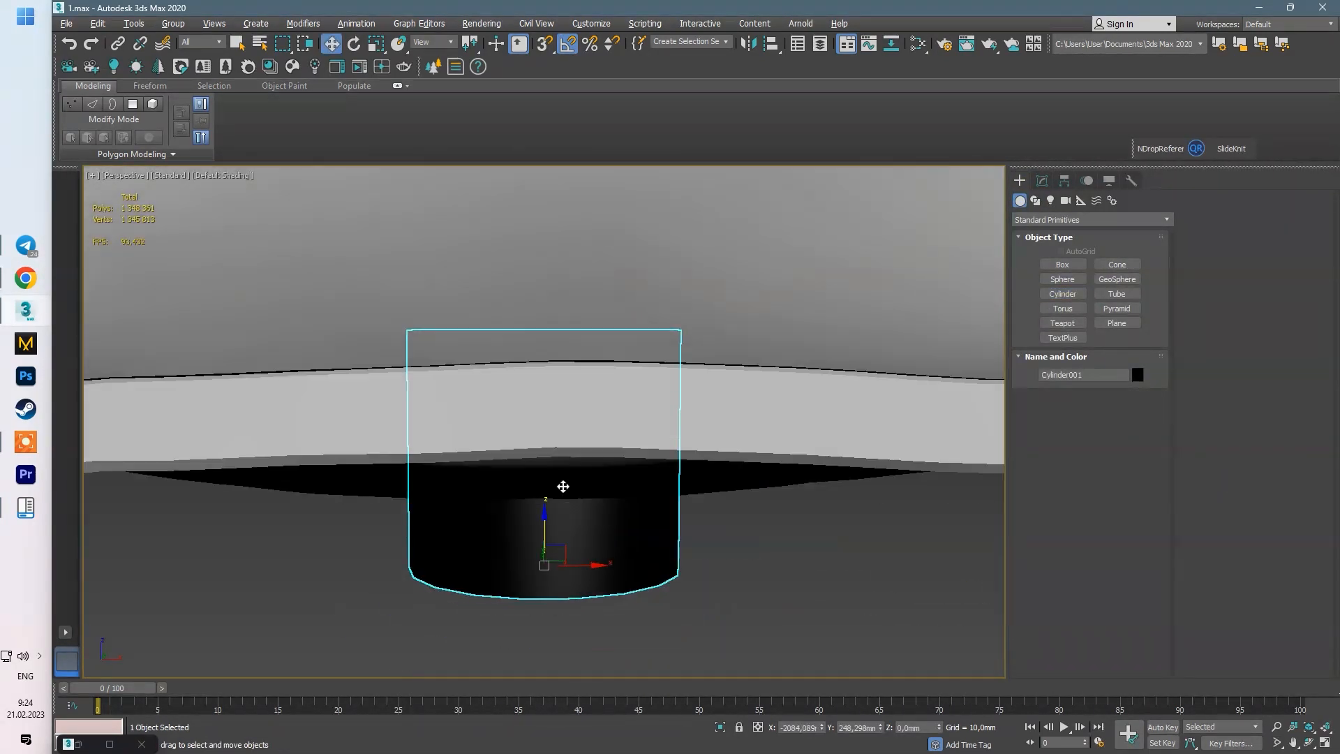
Step: Lower the leg cylinder beneath the sofa base to a Z position of about -12.3 mm
scroll(564, 486, "down", 5)
scroll(812, 529, "up", 4)
middle_click_drag(812, 529, 778, 542, "alt")
scroll(726, 525, "up", 5)
key("F4")
left_click(1042, 180)
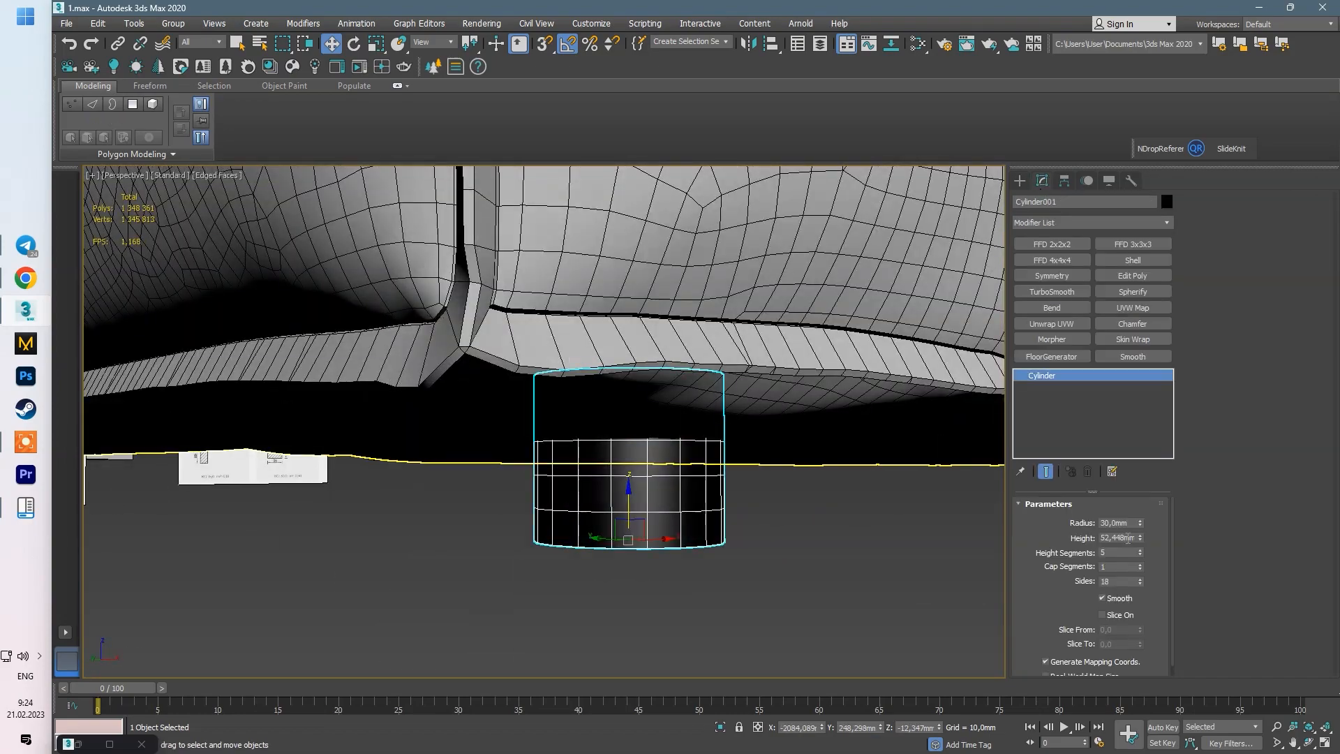
Step: Convert the leg cylinder to an Editable Poly, then inset and collapse its bottom polygon
right_click(594, 363)
left_click(691, 494)
mouse_move(691, 494)
middle_mouse_down("alt")
mouse_move(703, 463)
mouse_move(688, 440)
mouse_move(653, 454)
middle_mouse_up("alt")
key("2")
key("F3")
key("F3")
key("4")
left_click(654, 457)
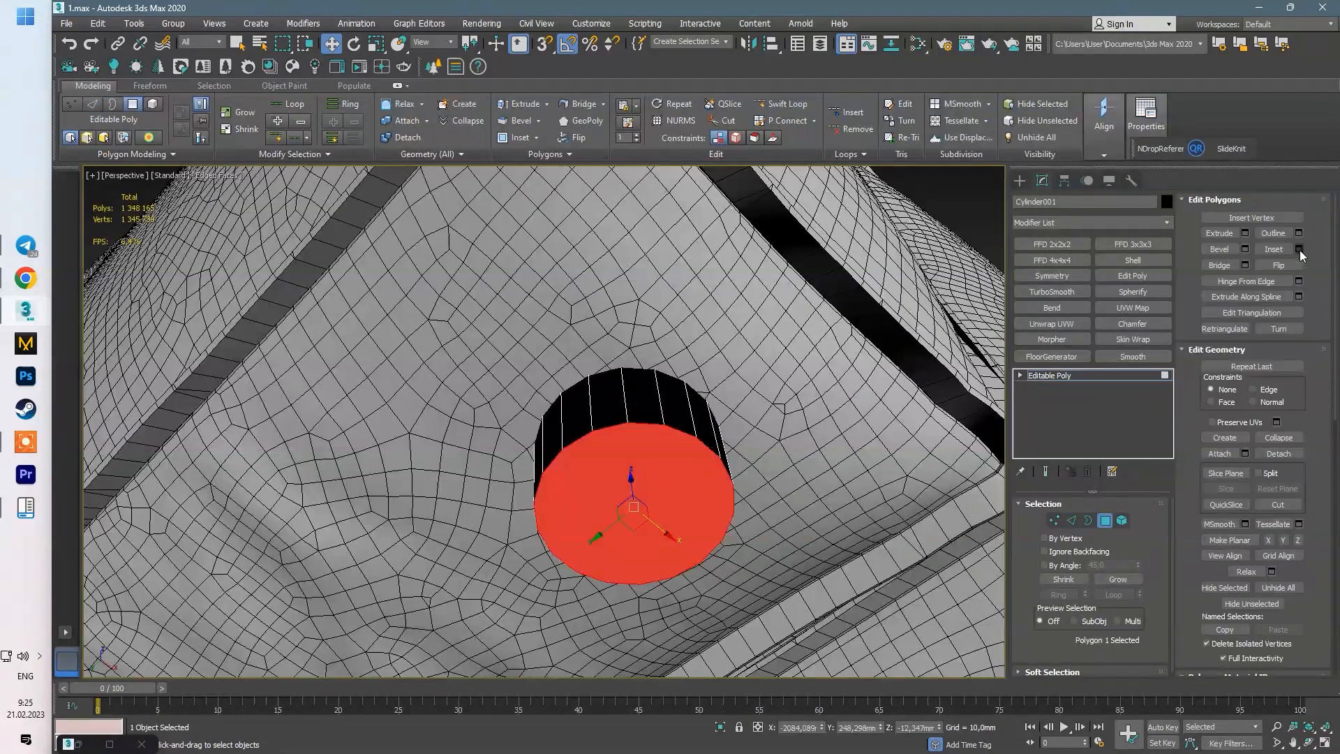
left_click(1279, 438)
Step: Chamfer the edge loop around the bottom of the sofa leg
key("2")
double_click(654, 423)
left_click(1245, 265)
middle_click_drag(733, 426, 705, 499, "alt")
left_click_drag(554, 450, 553, 434)
middle_click_drag(553, 555, 643, 475, "alt")
Step: Isolate the sofa leg, delete its hidden top cap polygon and leave isolation
key("2")
key("alt+q")
key("4")
left_click(643, 475)
key("Delete")
key("4")
key("alt+q")
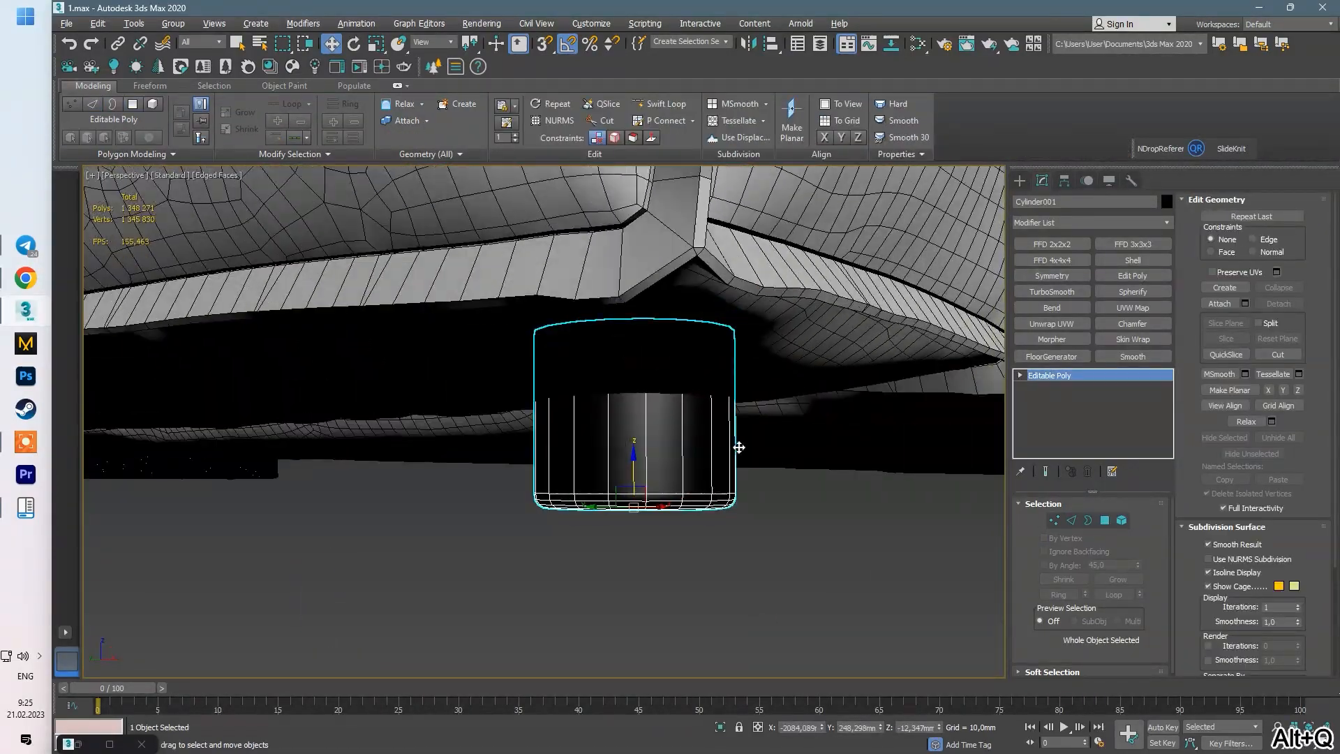
Step: Clone the leg element about 777 mm along Y to the back end of the armrest
middle_click_drag(739, 448, 640, 428, "alt")
key("t")
scroll(446, 335, "down", 4)
key("5")
left_click(438, 335)
scroll(453, 300, "down", 2)
middle_click_drag(455, 294, 487, 455)
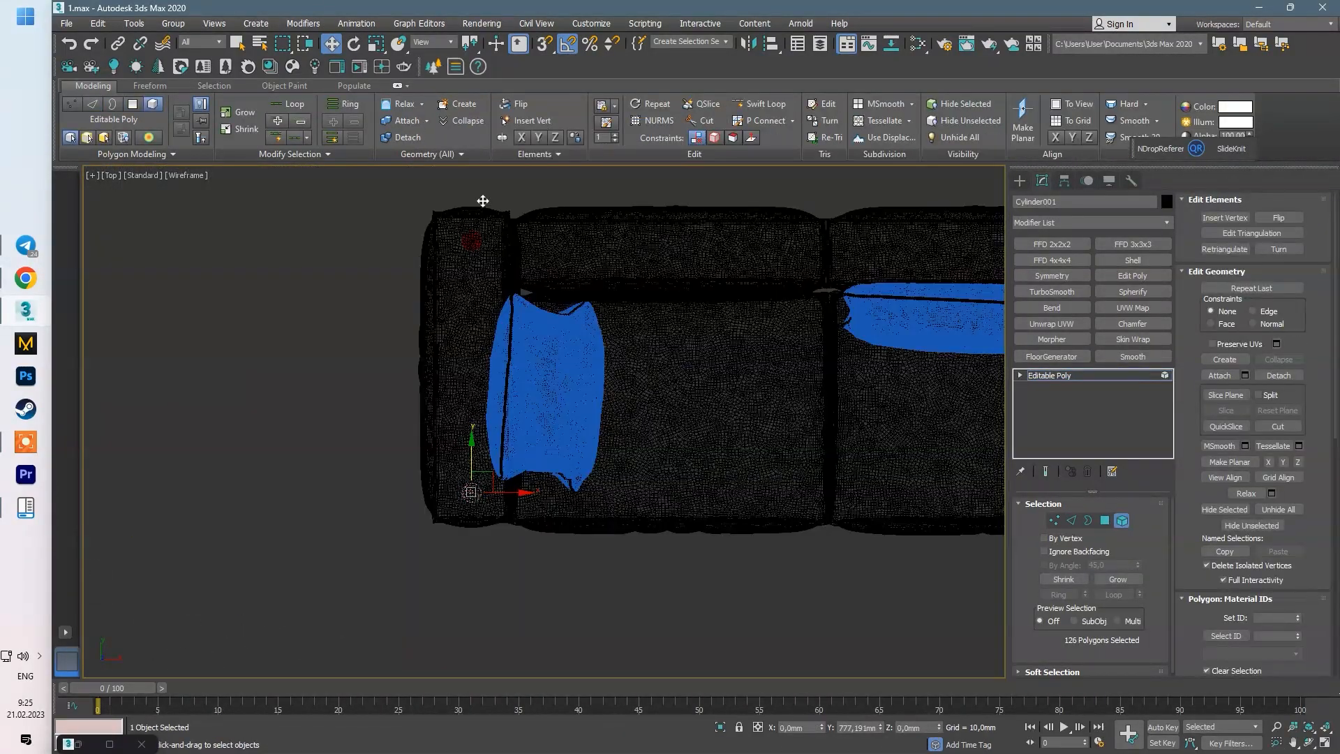
Step: Clone the front and back pair of legs as elements along X under the neighbouring sofa modules
left_click_drag(332, 179, 531, 559)
middle_click_drag(531, 558, 432, 577)
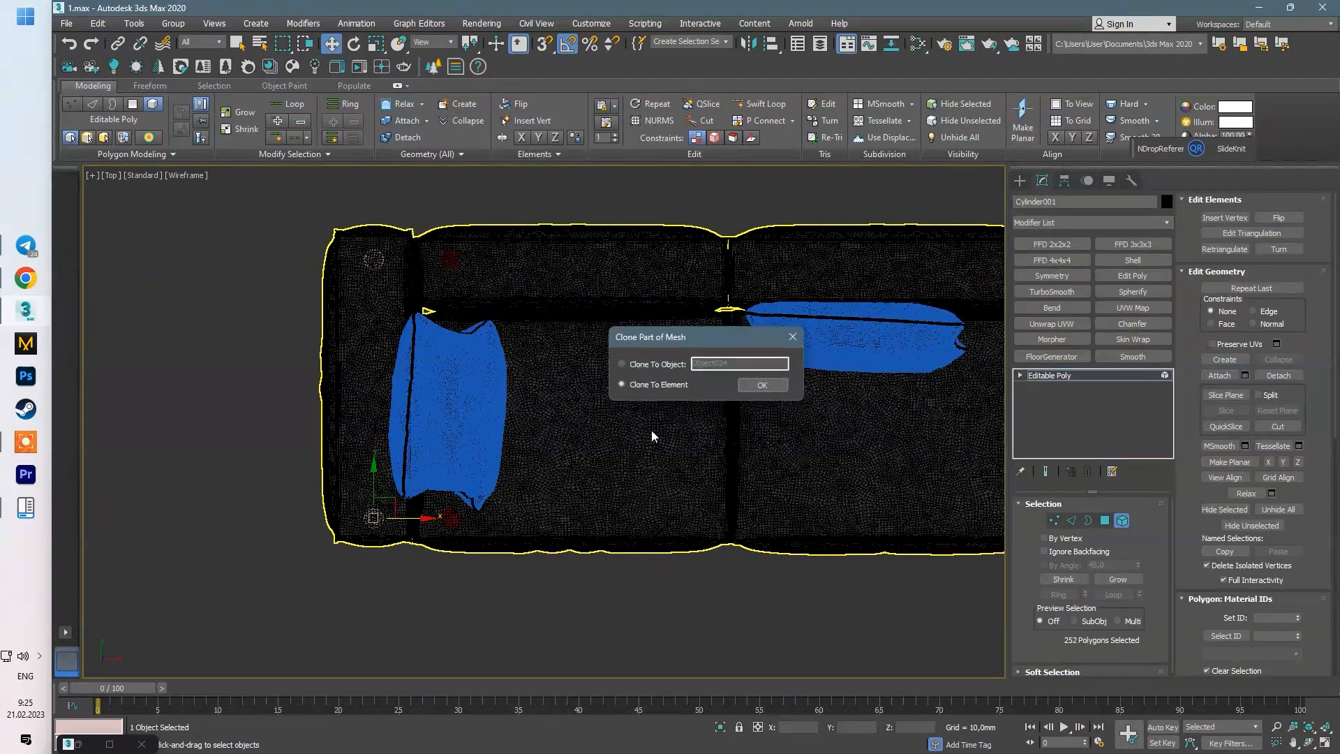
key("Return")
middle_click_drag(747, 511, 446, 512)
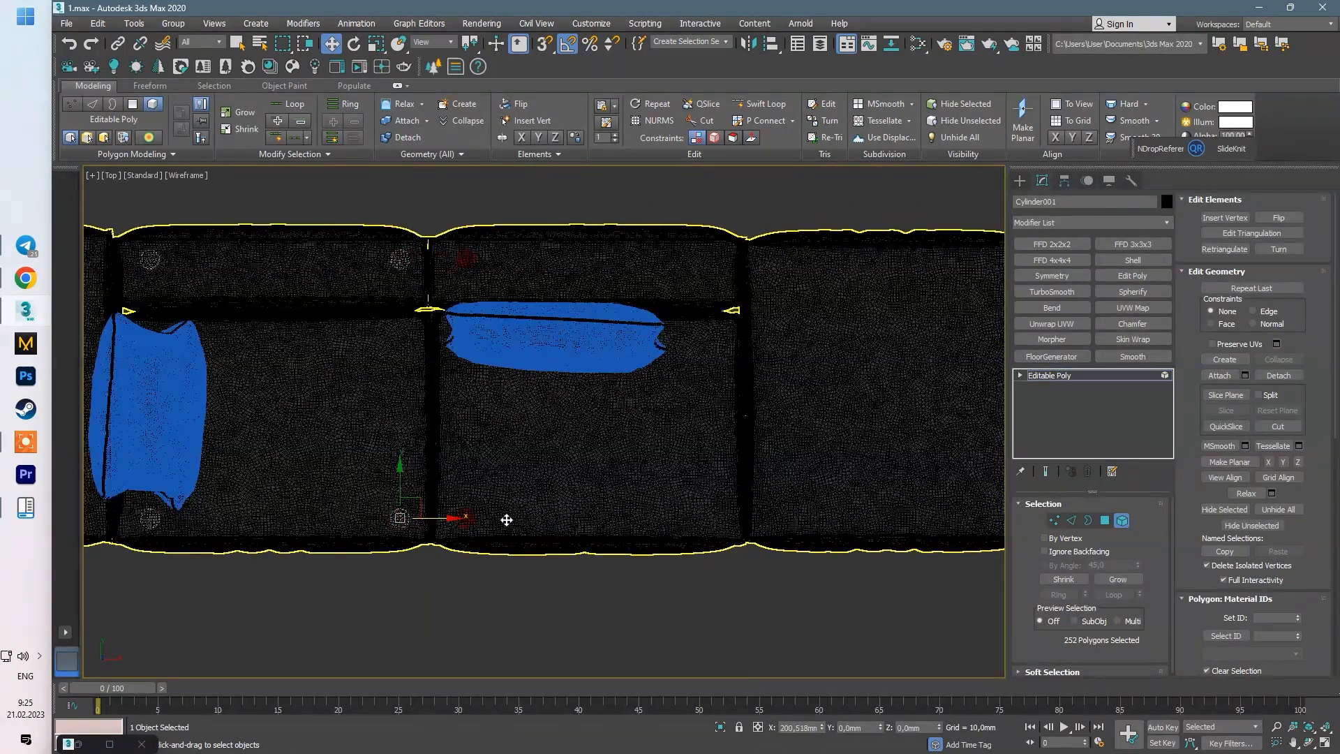
key("Return")
middle_click_drag(791, 447, 667, 461)
Step: Clone sets of four legs as elements under the remaining sofa modules and adjust their positions
left_click_drag(246, 578, 337, 253, "ctrl")
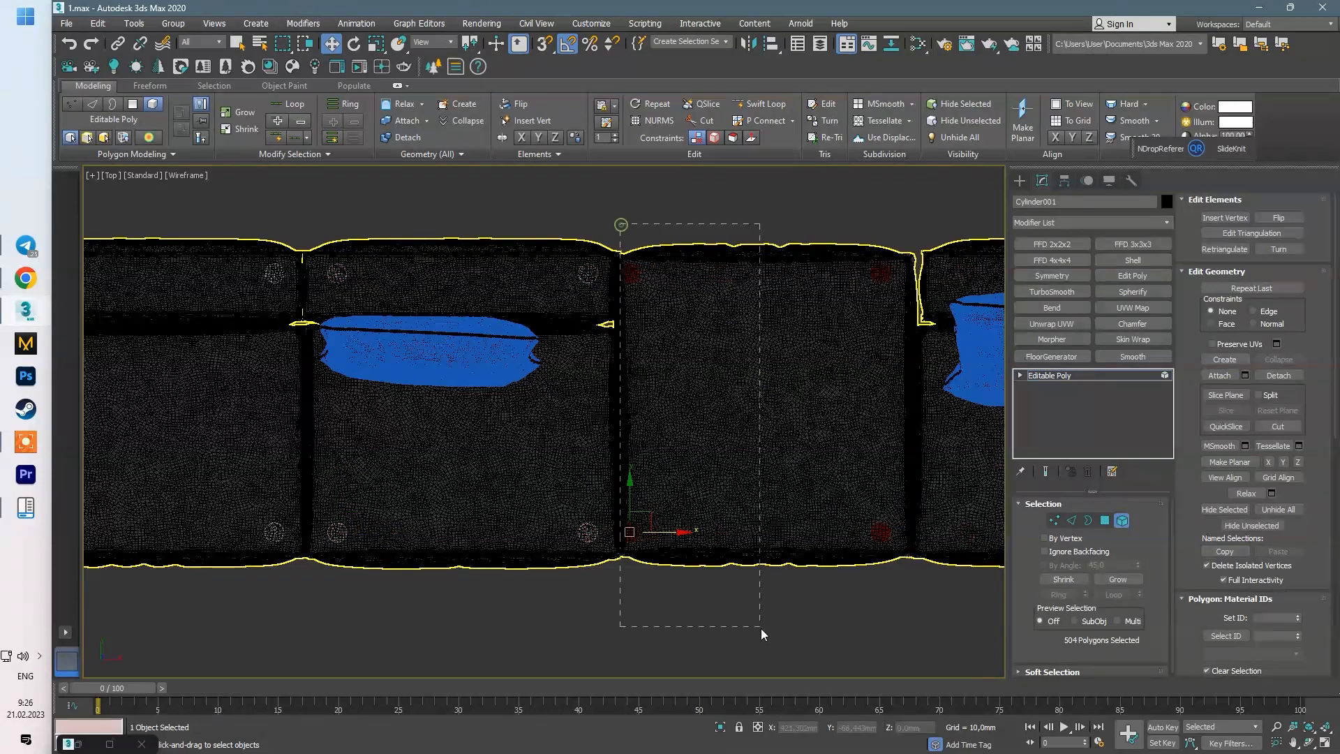
left_click_drag(683, 532, 686, 532)
left_click_drag(314, 222, 628, 595)
middle_click_drag(649, 599, 419, 575)
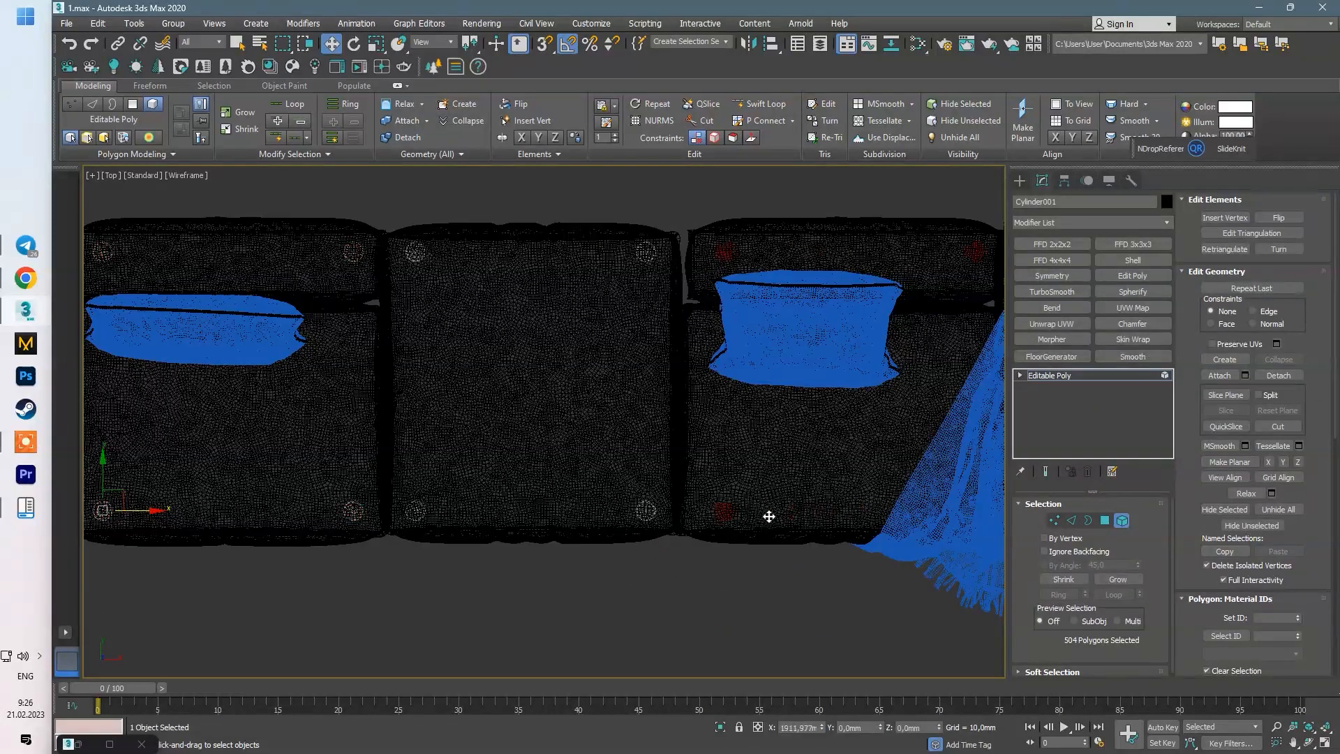
key("Return")
mouse_move(791, 514)
middle_mouse_down()
mouse_move(682, 484)
mouse_move(623, 518)
middle_mouse_up()
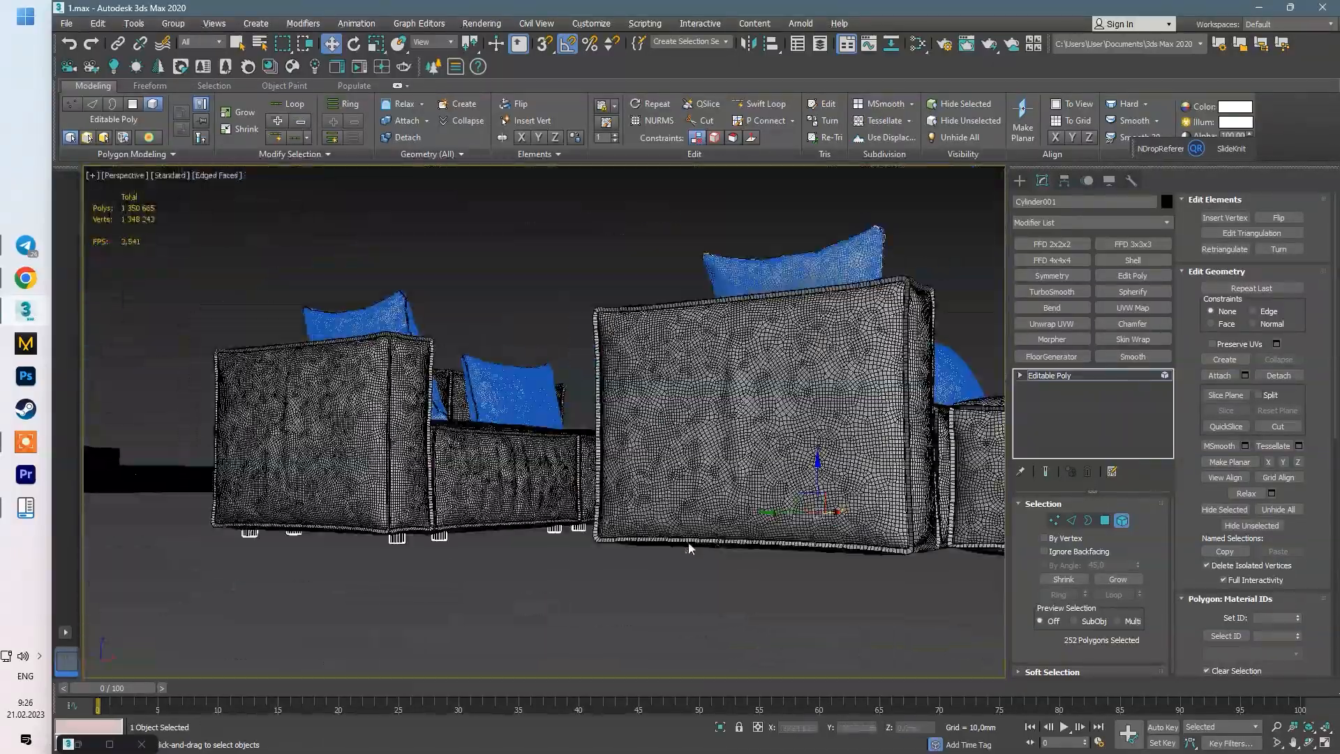
left_click(753, 535)
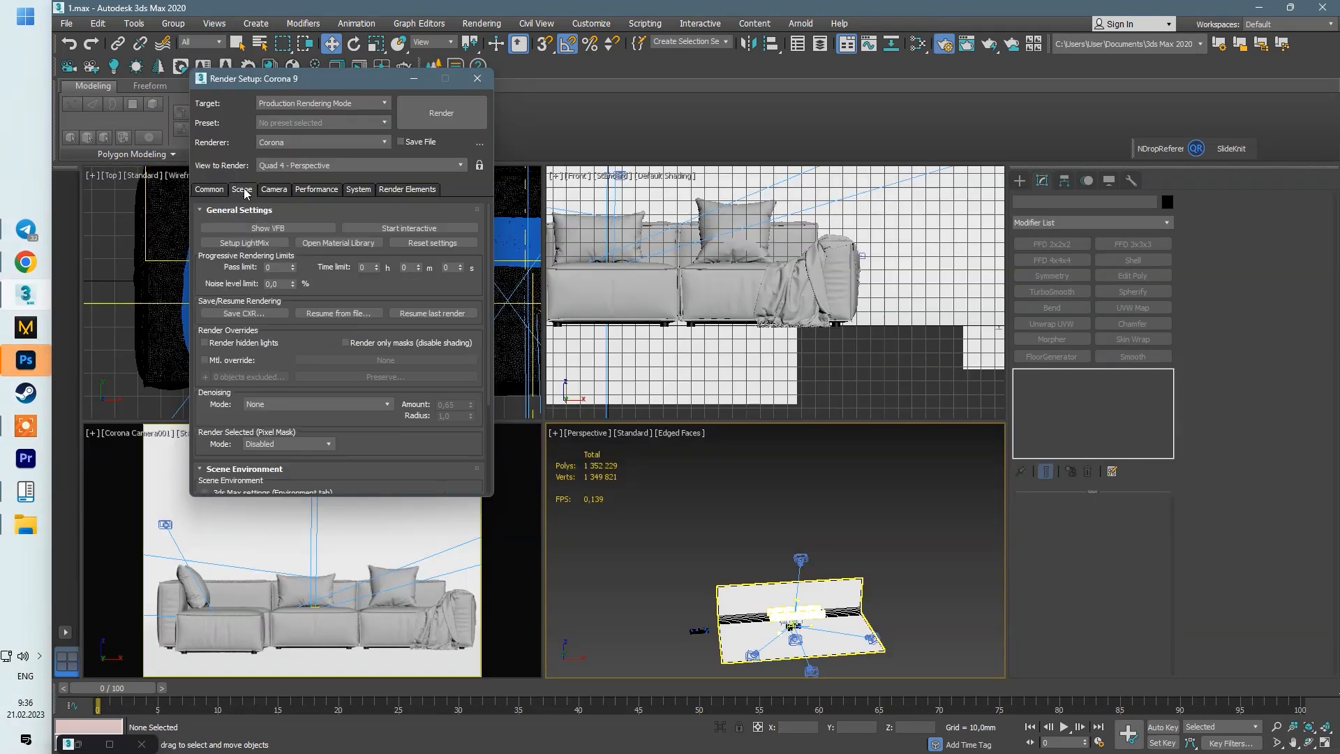
Step: Set the render view to Corona Camera001 and start an interactive Corona render
left_click(409, 229)
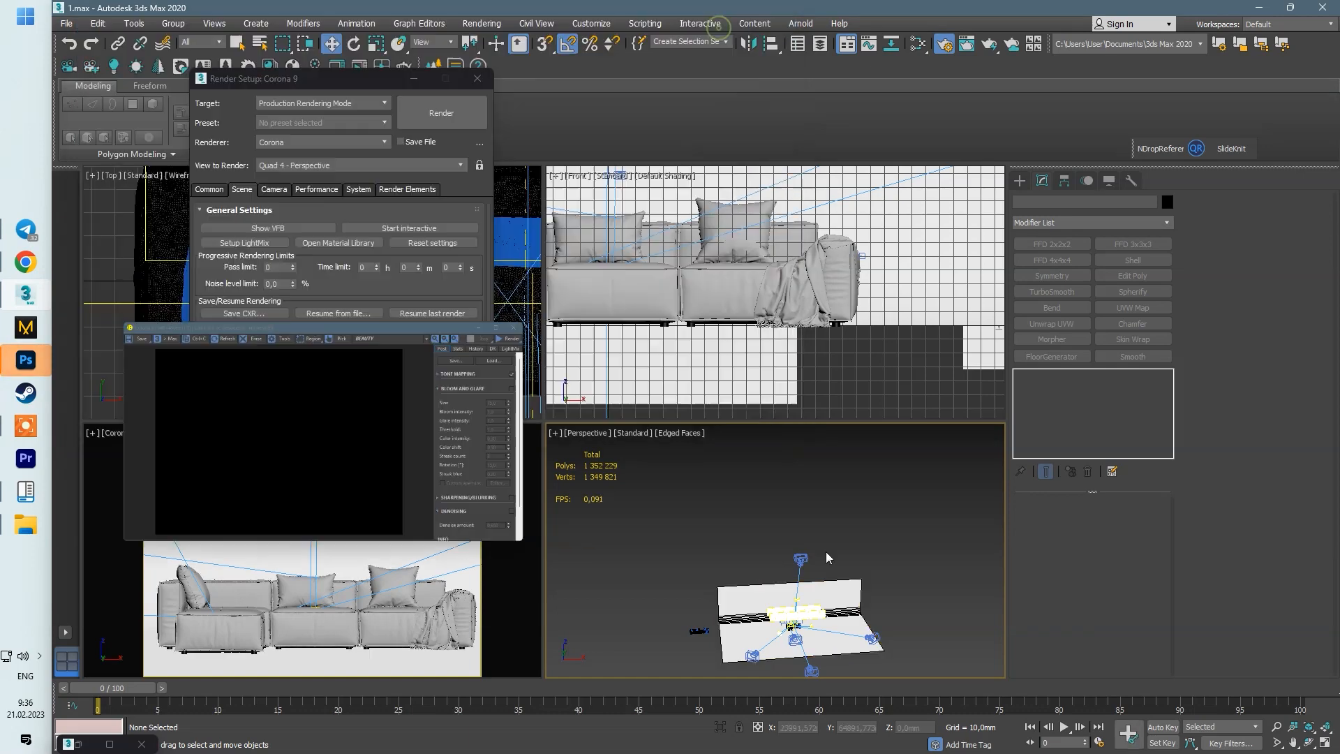
left_click(460, 164)
left_click(419, 198)
left_click(409, 228)
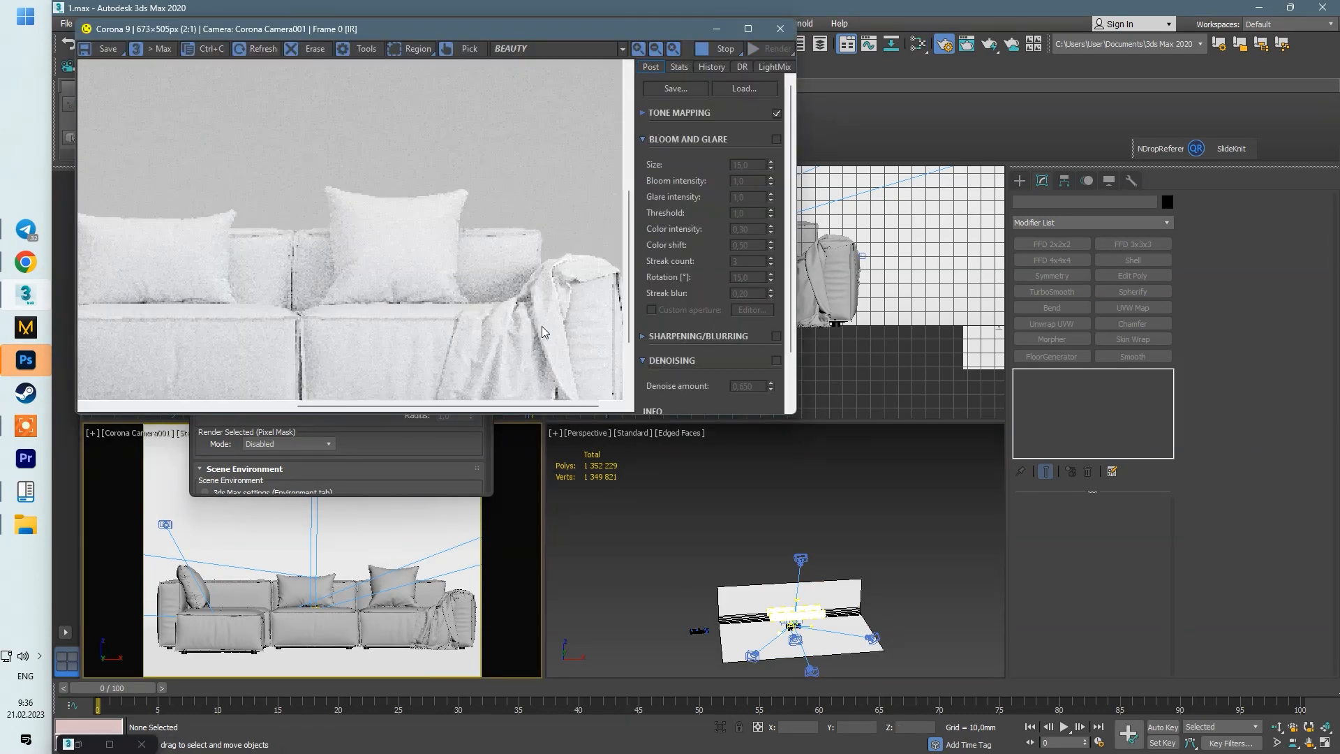
Step: Raise the render's Simple Exposure to 1.171 in the tone mapping settings
scroll(347, 383, "up", 4)
scroll(335, 314, "down", 4)
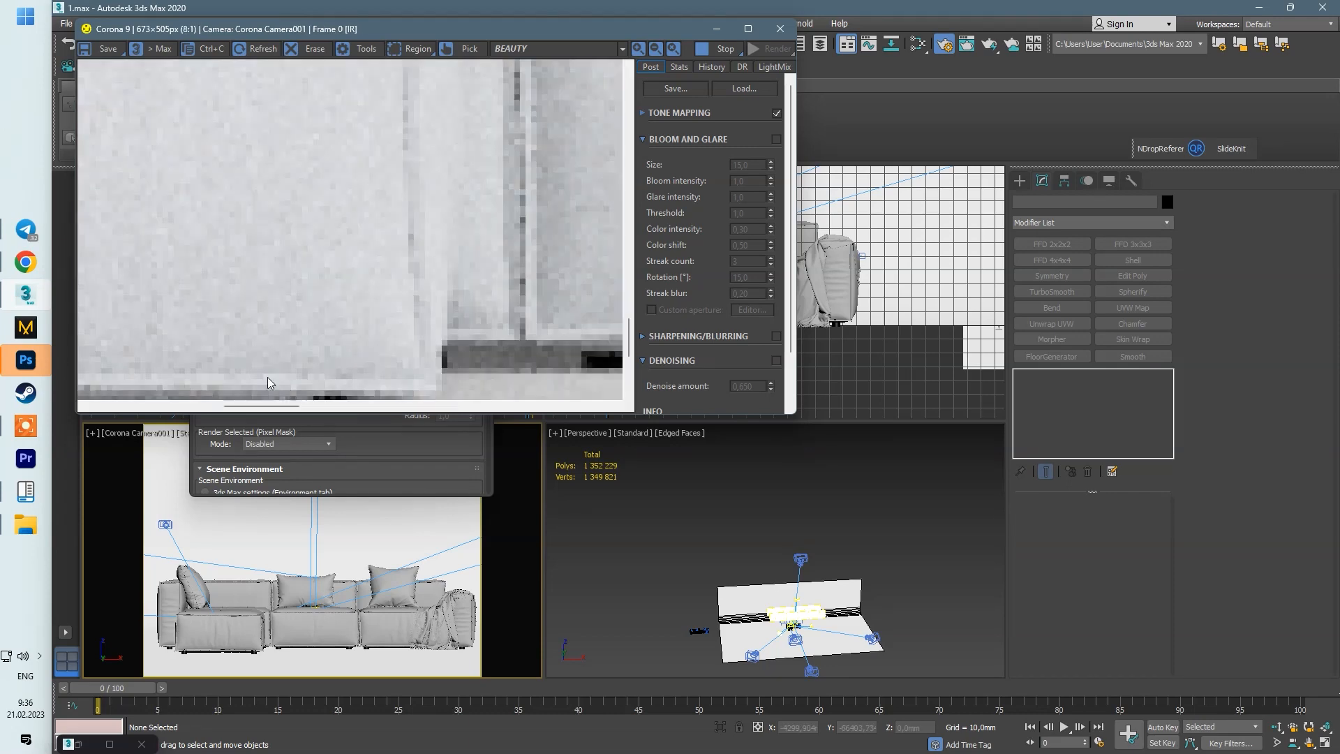
left_click(644, 112)
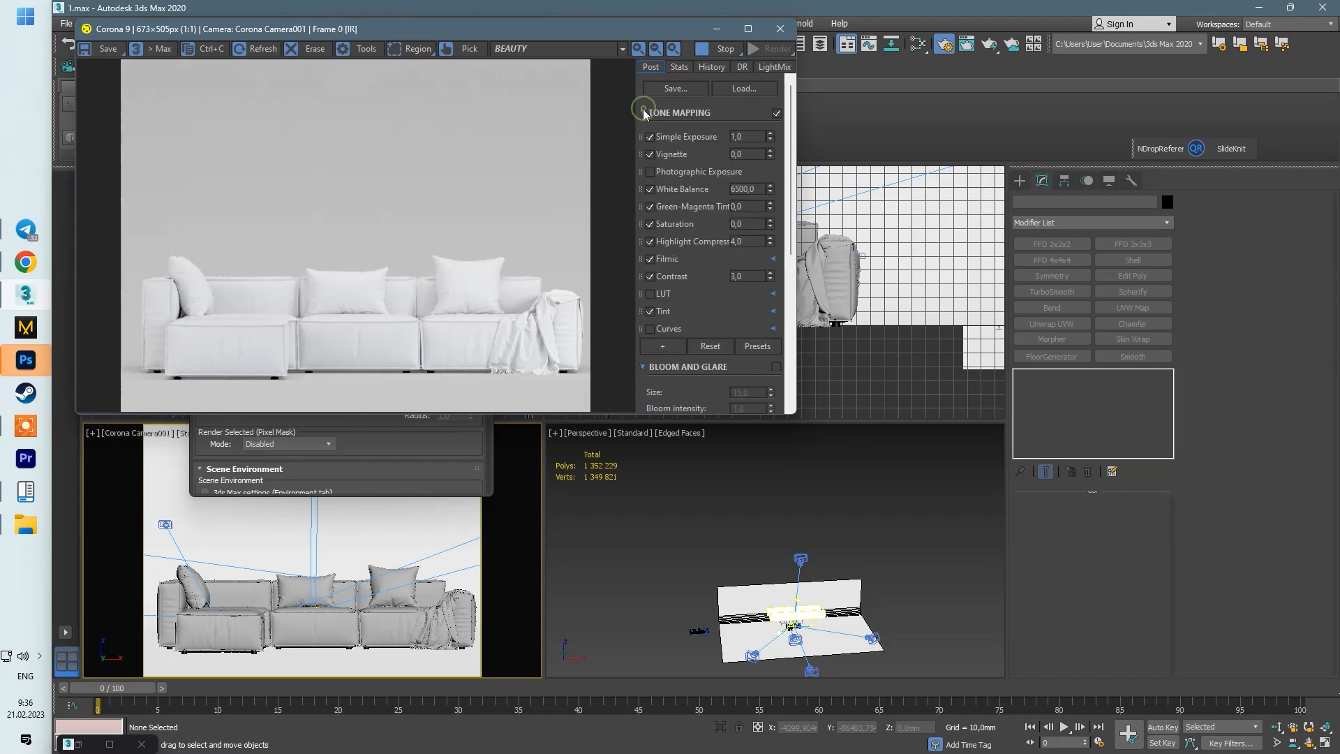
left_click_drag(771, 137, 772, 192)
Step: Switch the scene's Corona lights off and on one at a time to compare their effect on the render
scroll(776, 612, "up", 5)
left_click(776, 614)
scroll(776, 613, "down", 5)
middle_click_drag(776, 613, 838, 551, "alt")
left_click(1047, 523)
left_click(1047, 523)
scroll(836, 509, "up", 8)
left_click(1055, 526)
middle_click_drag(900, 639, 861, 527)
left_click(820, 582)
left_click(1048, 525)
left_click(1054, 523)
left_click(802, 499)
left_click(1055, 521)
Step: Reposition the long rectangular Corona light above the sofa and set its intensity to 30
middle_click_drag(785, 563, 828, 569, "alt")
left_click_drag(768, 499, 765, 517)
scroll(761, 509, "up", 3)
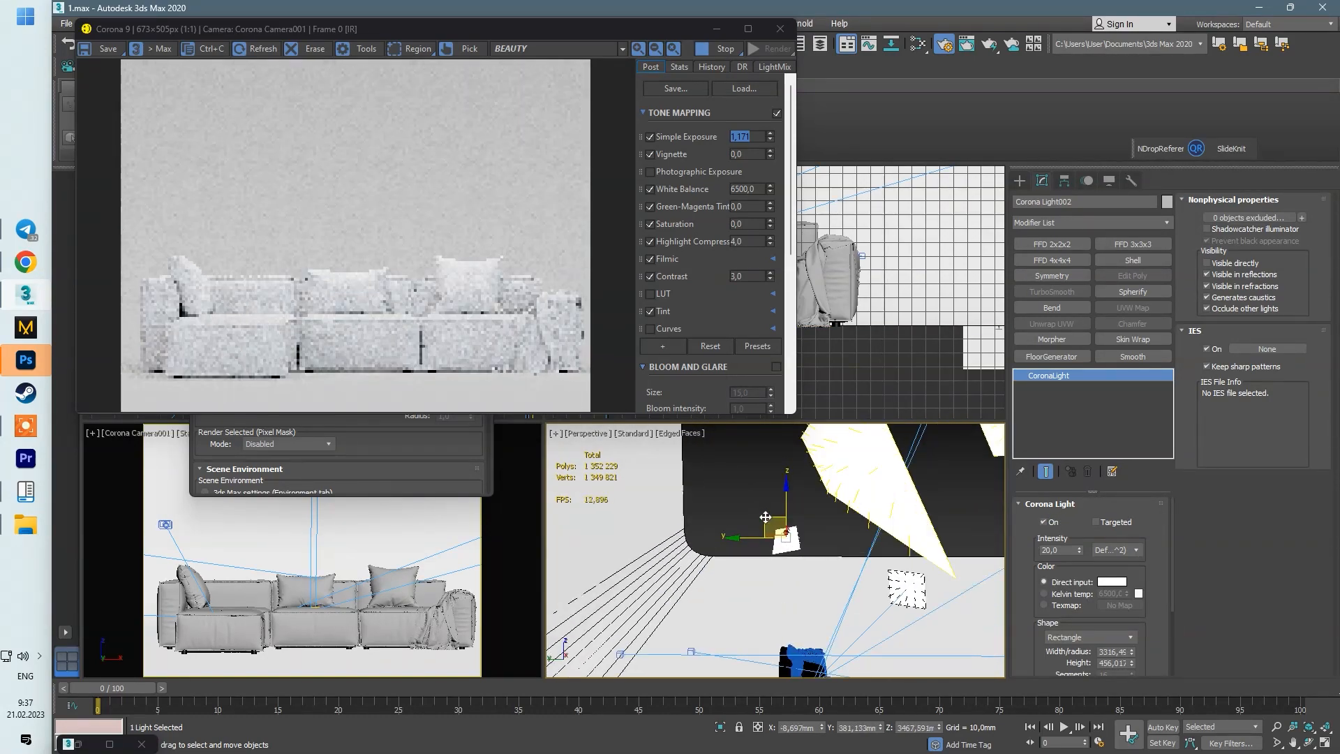
middle_click_drag(856, 580, 815, 535, "alt")
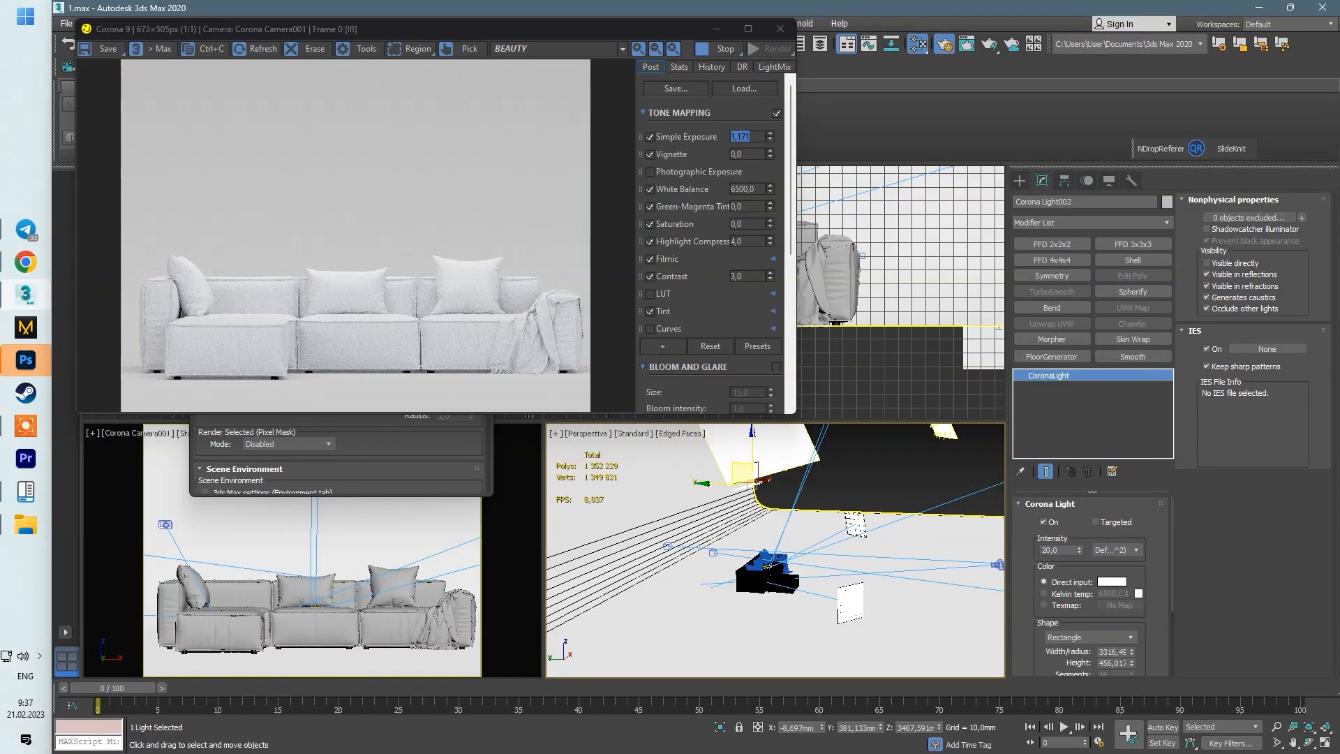
Step: Select the backdrop plane and examine the sofa up close in the interactive render
left_click(740, 625)
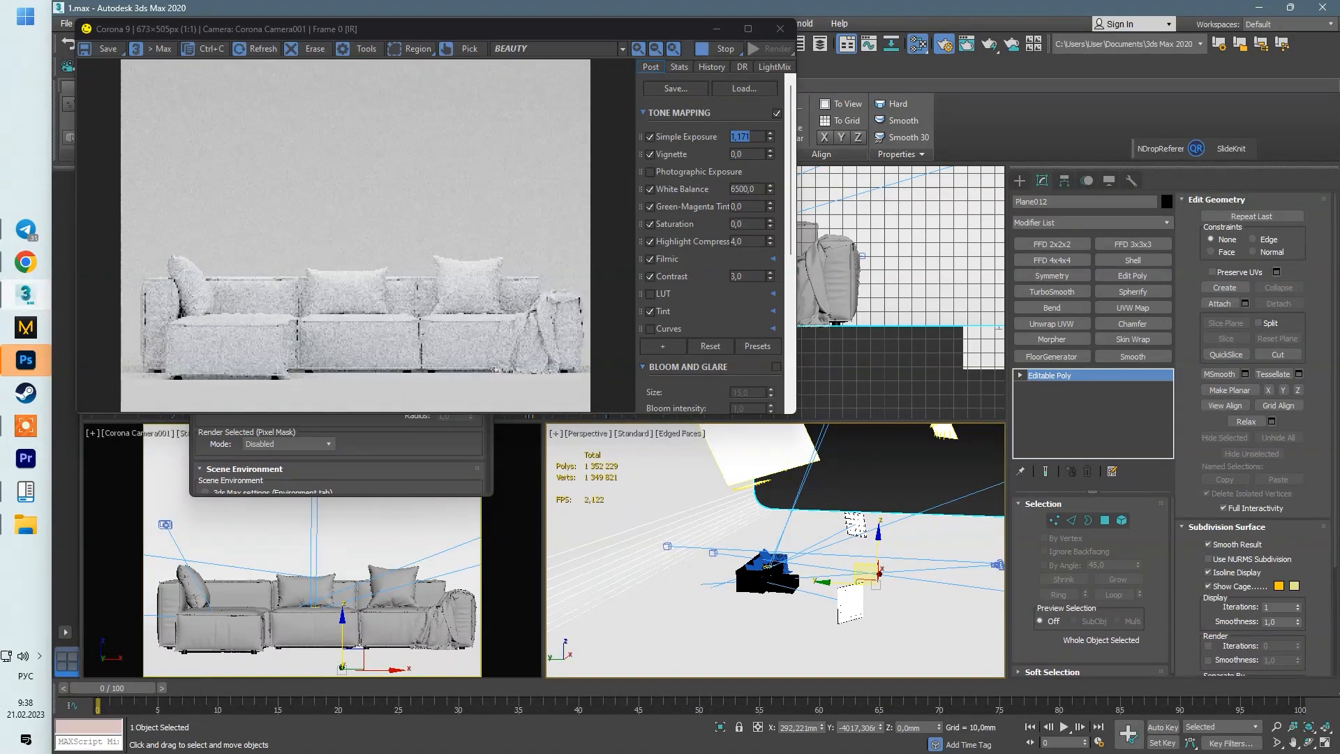
scroll(565, 324, "up", 2)
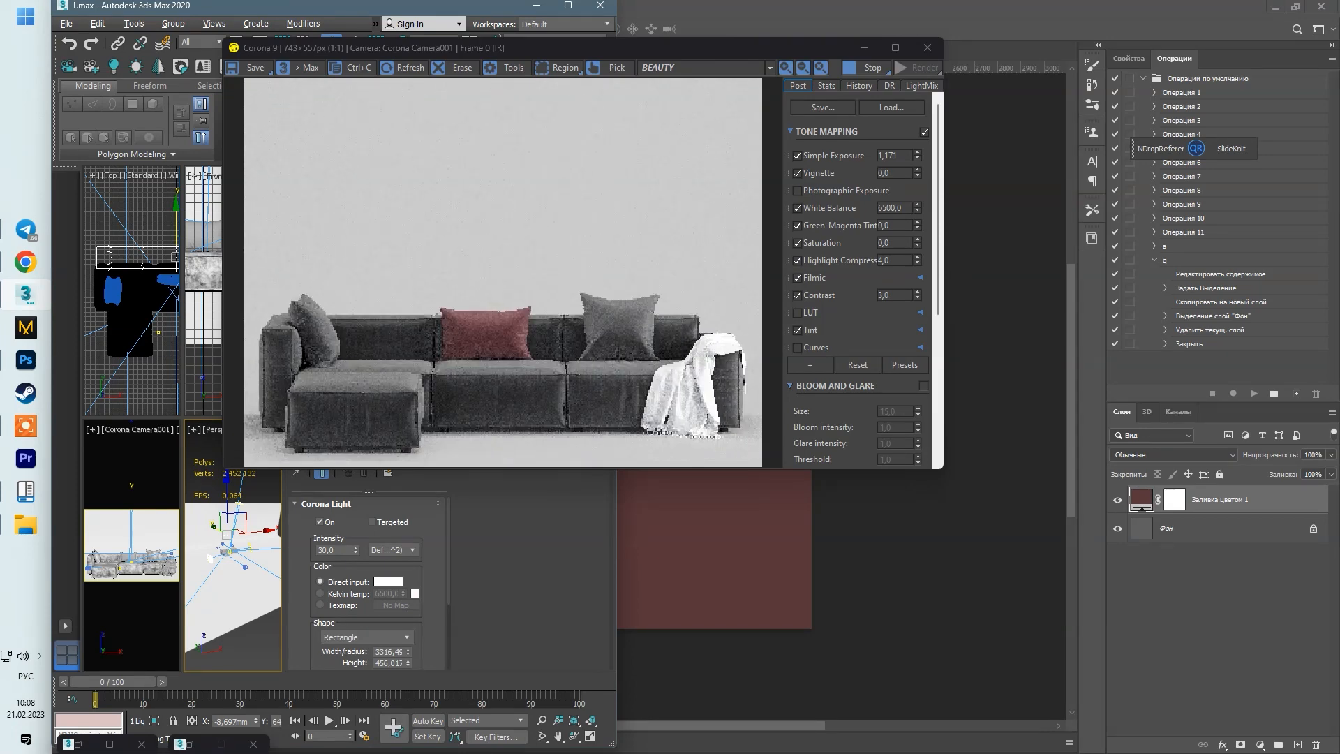
scroll(606, 371, "up", 2)
scroll(605, 371, "down", 2)
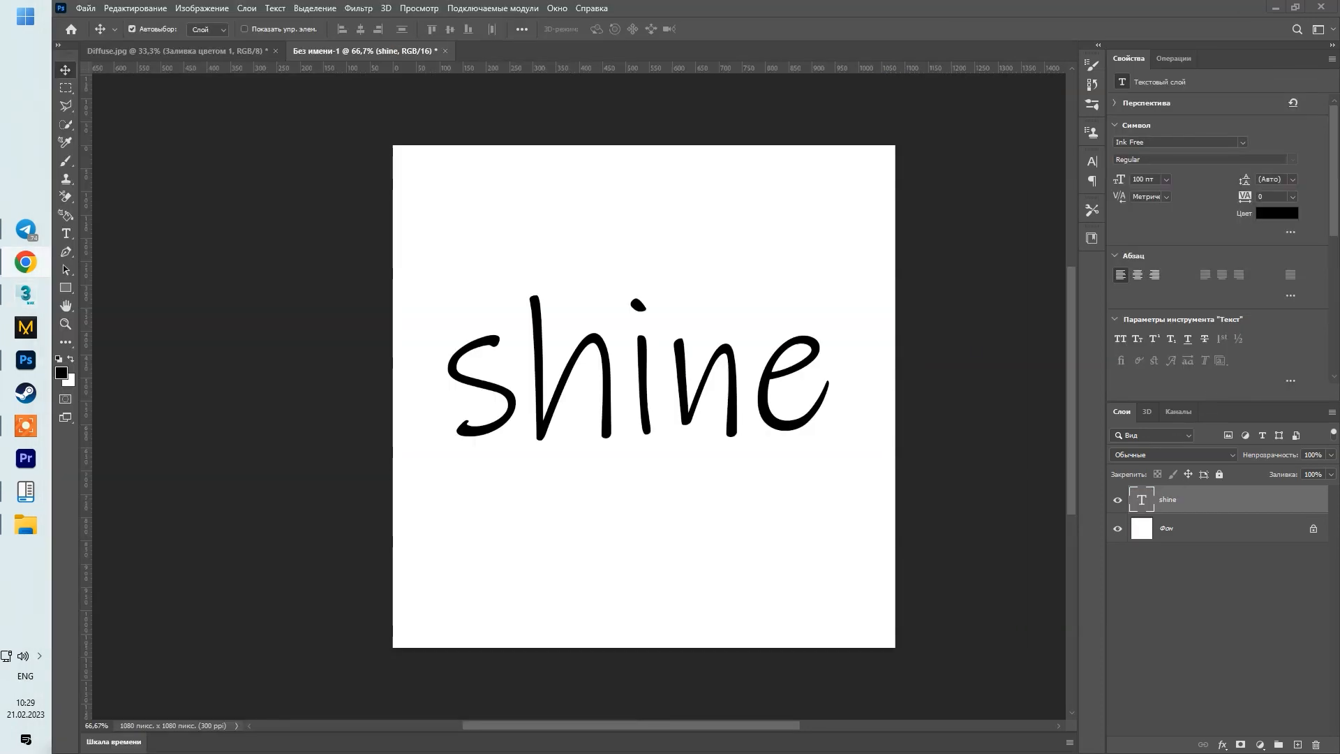
Step: In Photoshop, set the shine text layer's font to OlgaCTT and enlarge the text to 134.23 pt
left_click(1242, 142)
scroll(1319, 585, "down", 15)
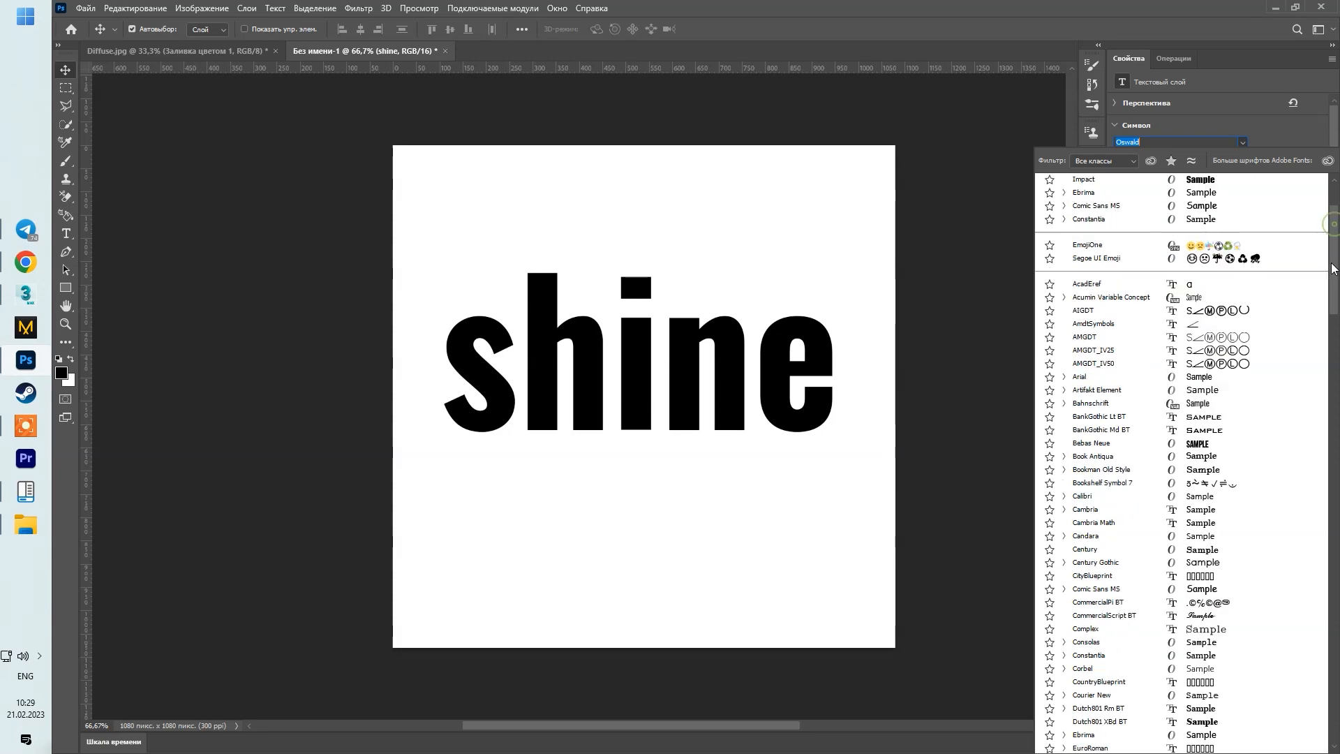
scroll(1109, 293, "up", 10)
left_click(1087, 265)
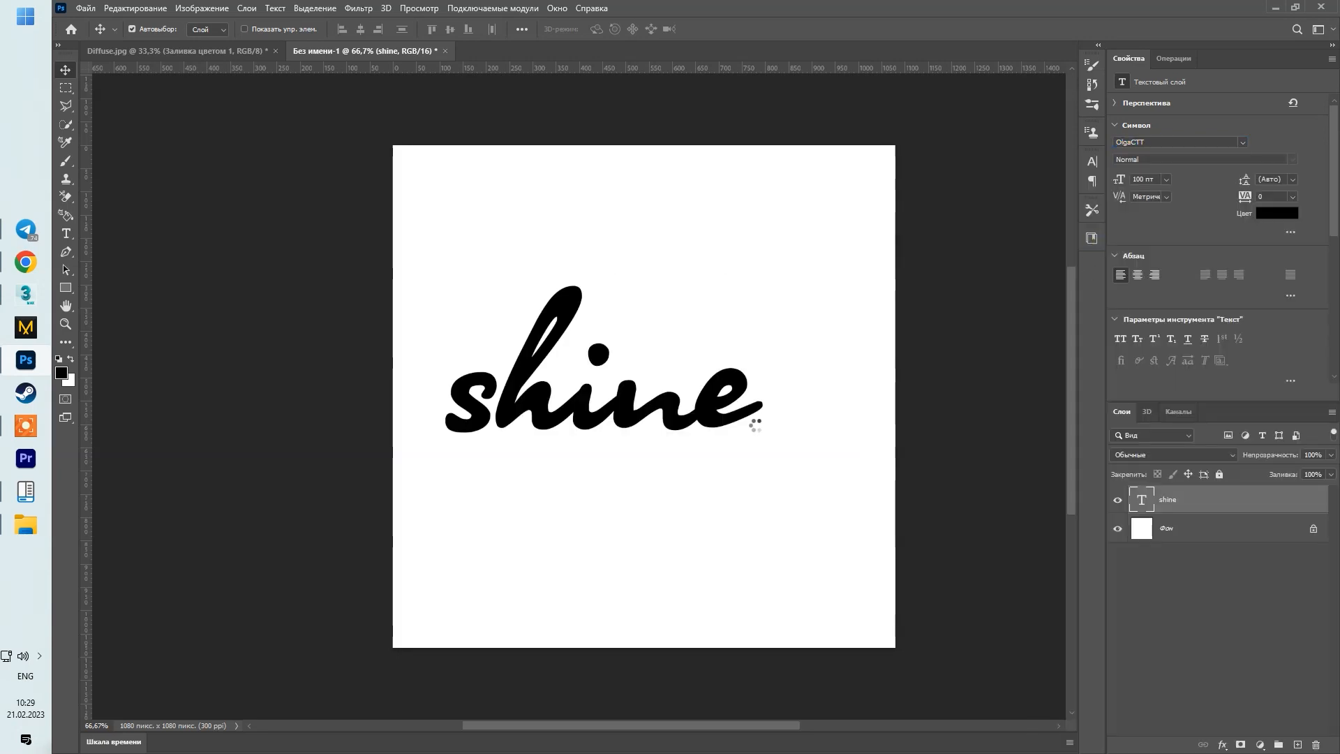
left_click_drag(762, 390, 860, 230)
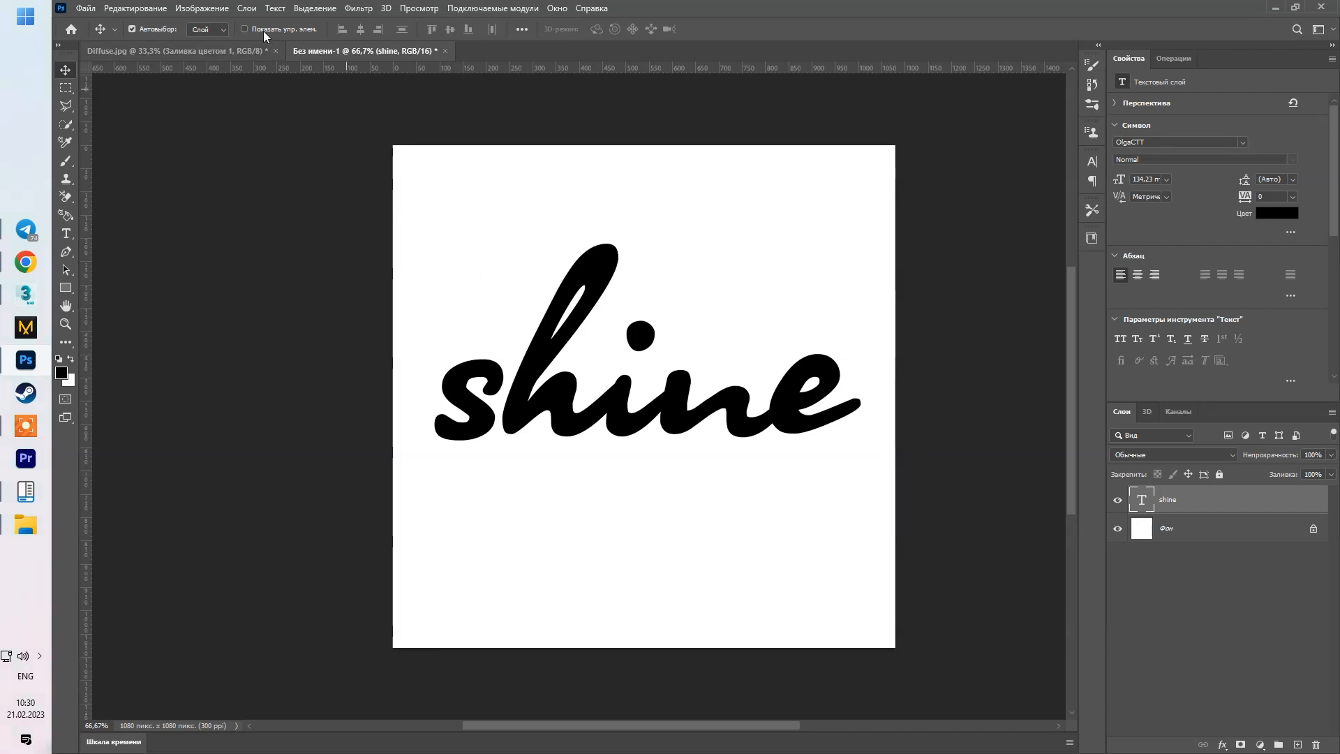
Step: Export the black shine lettering on white as a mask image
left_click(85, 9)
mouse_move(132, 224)
left_click(314, 224)
type("mas")
key("Return")
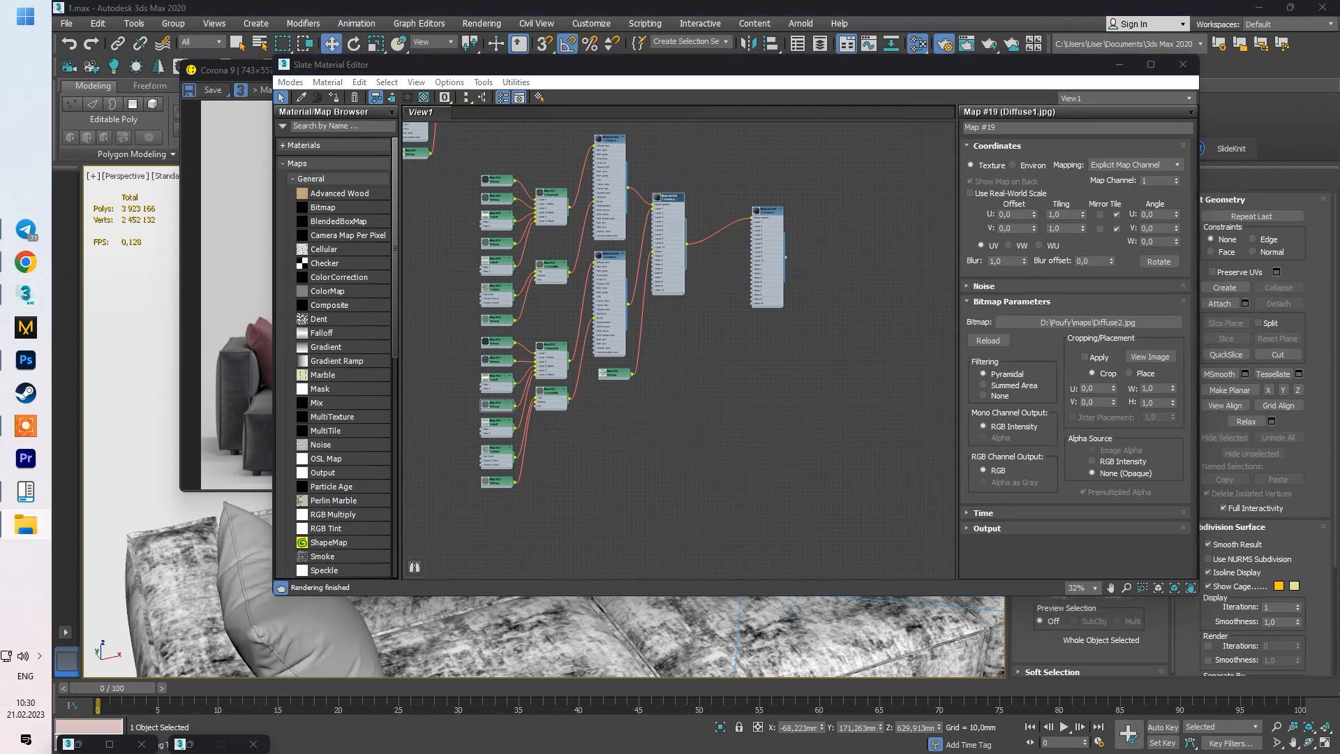
Step: Switch to 3ds Max and connect a mask2.jpg bitmap to Mask 1 of the outer Corona layered material
scroll(657, 411, "up", 4)
double_click(635, 410)
middle_click_drag(700, 400, 607, 510)
left_click_drag(586, 528, 721, 256)
scroll(724, 259, "up", 3)
middle_click_drag(661, 282, 733, 279)
left_click_drag(232, 70, 209, 72)
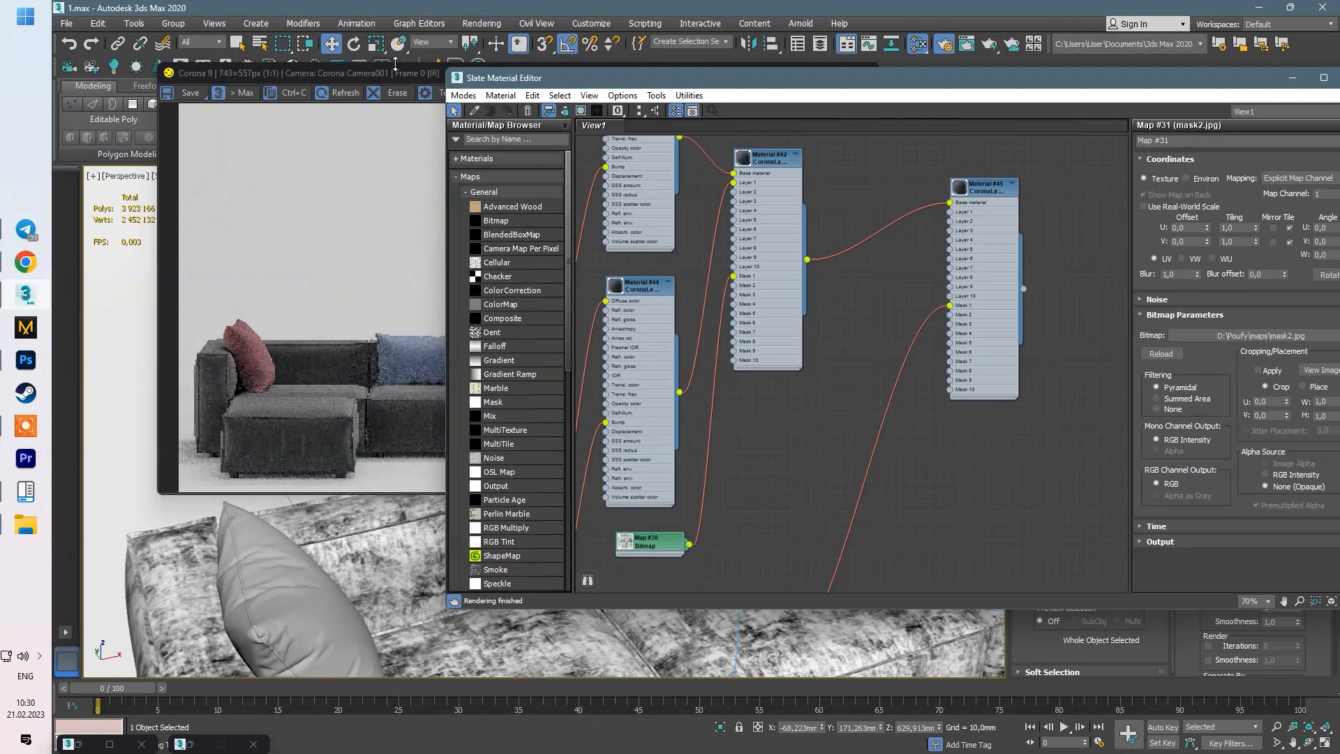
Step: Switch to Chrome and check the shine pillow in the Poufy sofa reference photos
scroll(885, 284, "down", 5)
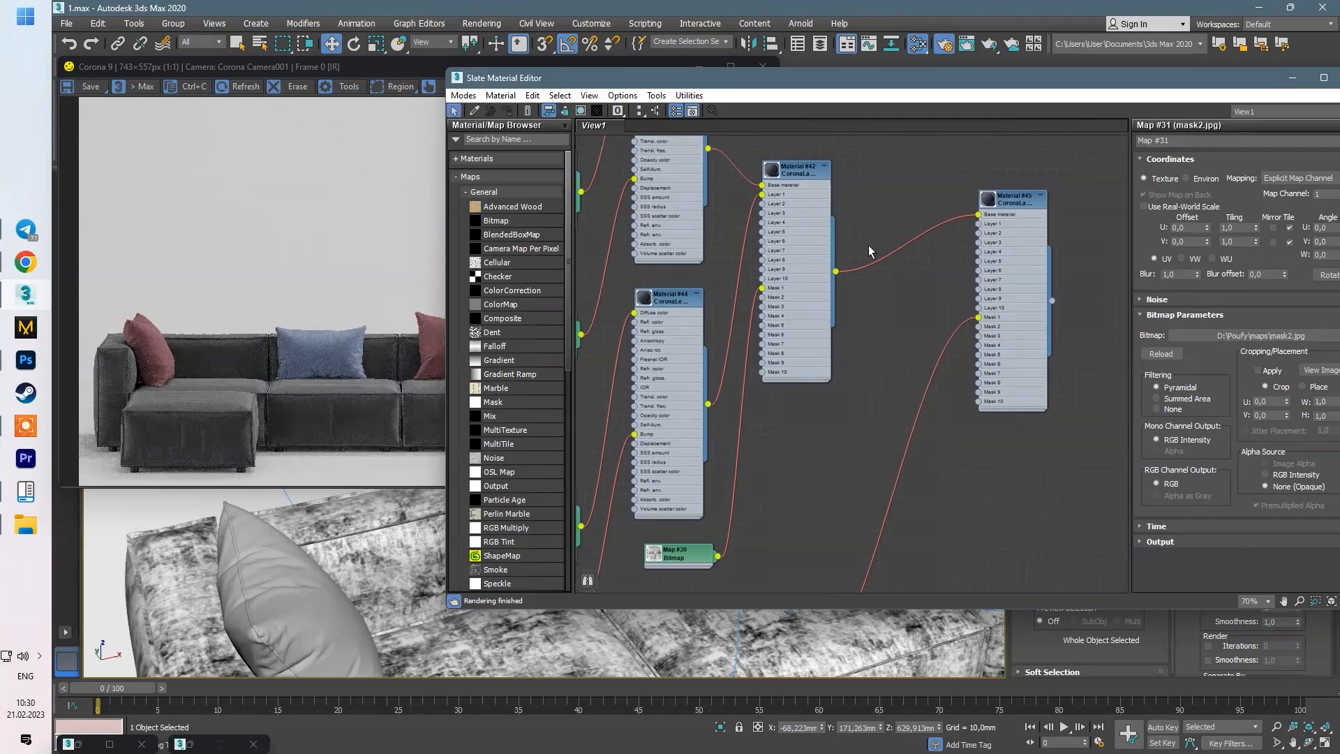
left_click(26, 261)
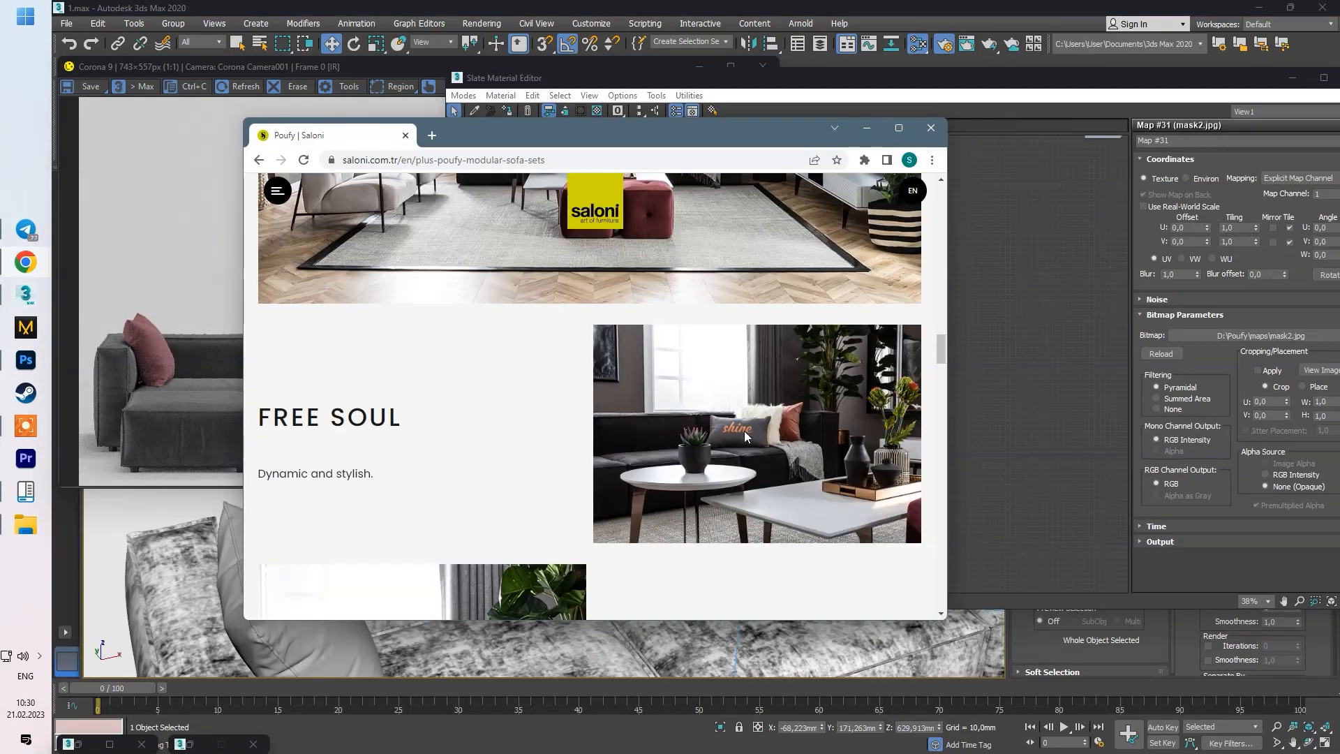
scroll(741, 431, "down", 7)
scroll(740, 431, "up", 7)
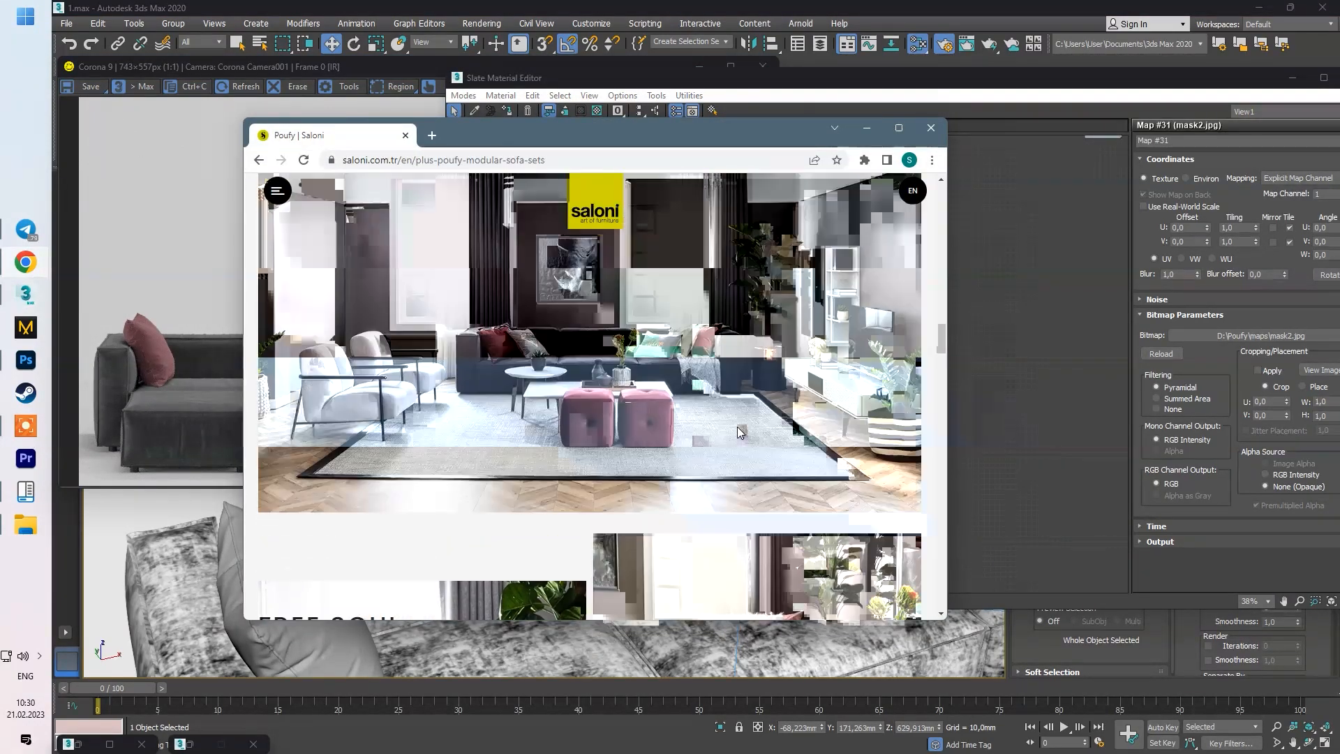
left_click(862, 130)
Step: Add a CoronaLegacyMtl below the mask inputs and connect it to Layer 1 of the outer layered material
scroll(834, 335, "up", 3)
scroll(833, 335, "down", 3)
right_click(822, 334)
left_click(1100, 427)
left_click_drag(807, 335, 827, 300)
double_click(827, 300)
scroll(727, 288, "up", 3)
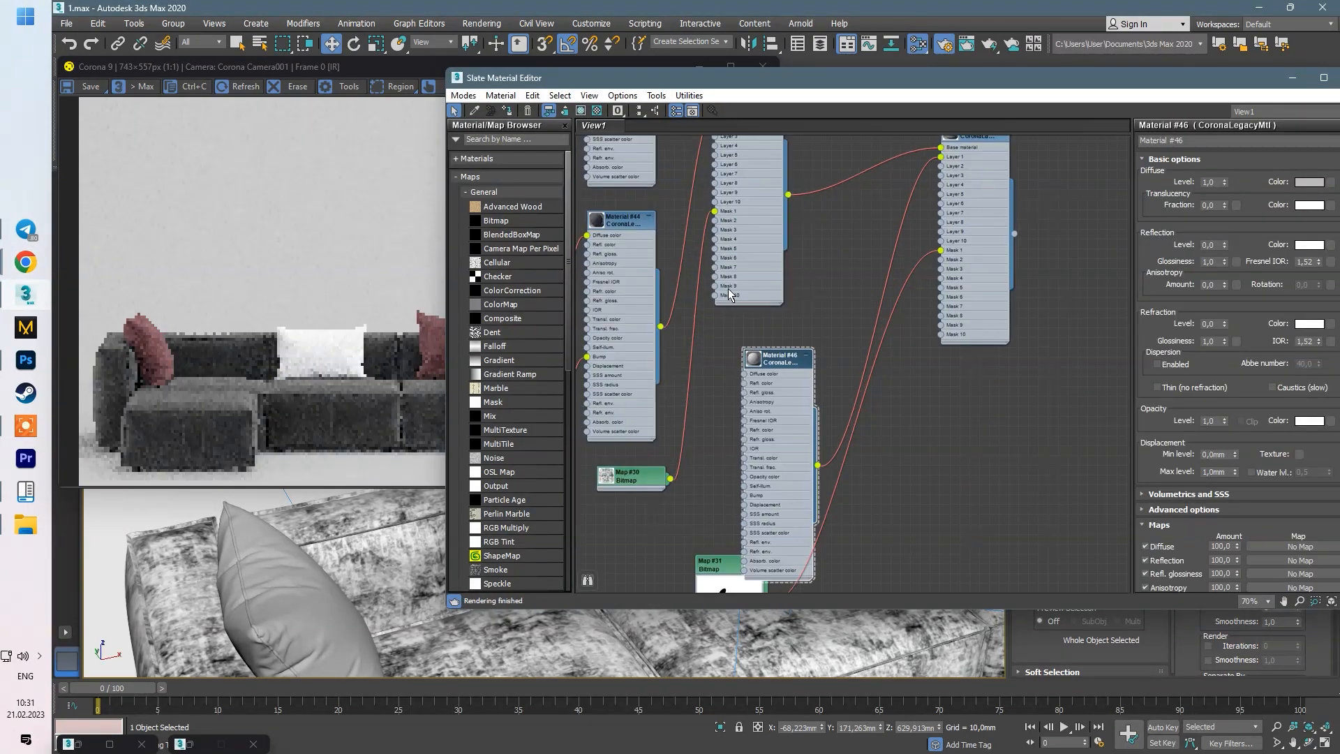
left_click_drag(773, 358, 783, 310)
Step: Open the parameters of the mask2.jpg bitmap connected to Mask 1
double_click(719, 565)
middle_click_drag(936, 312, 883, 314)
left_click_drag(851, 78, 555, 113)
Step: In Photoshop, copy the shine text layer into the 686 × 800 px document and scale it to about 41%
left_click(845, 576)
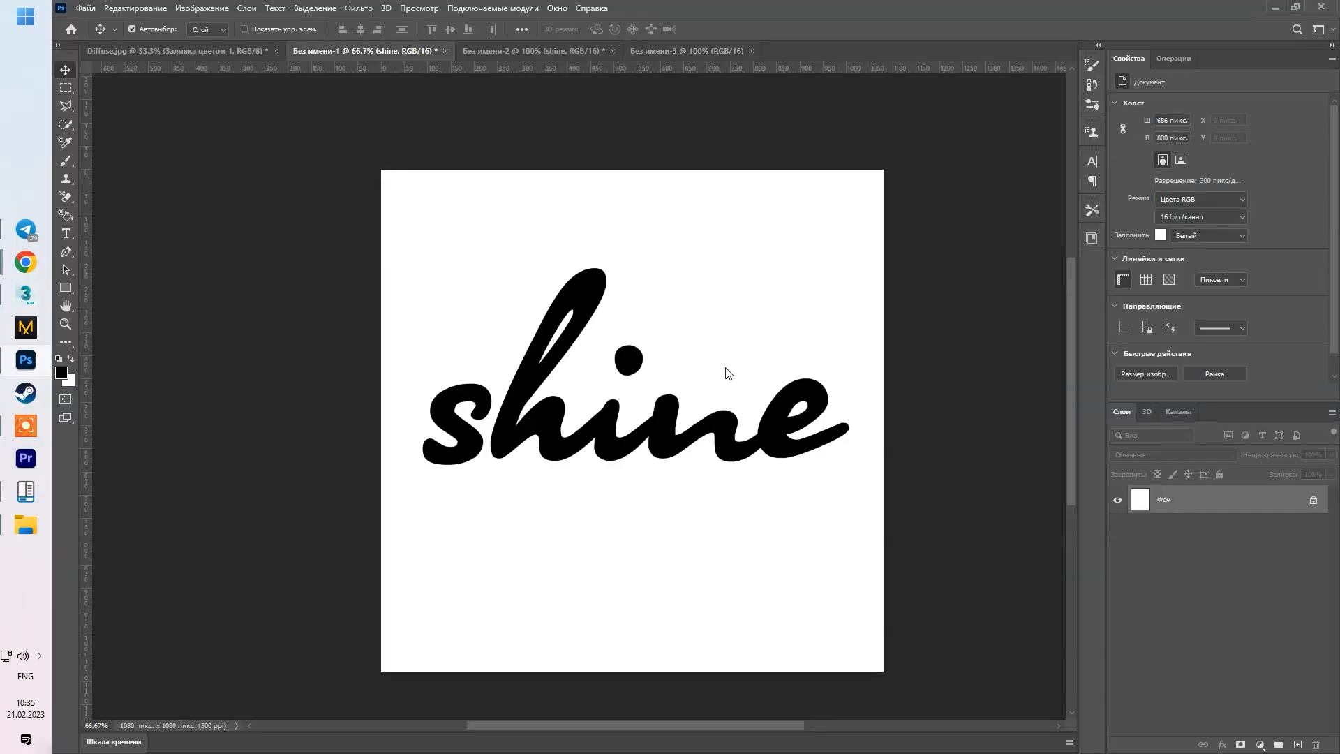
key("ctrl+c")
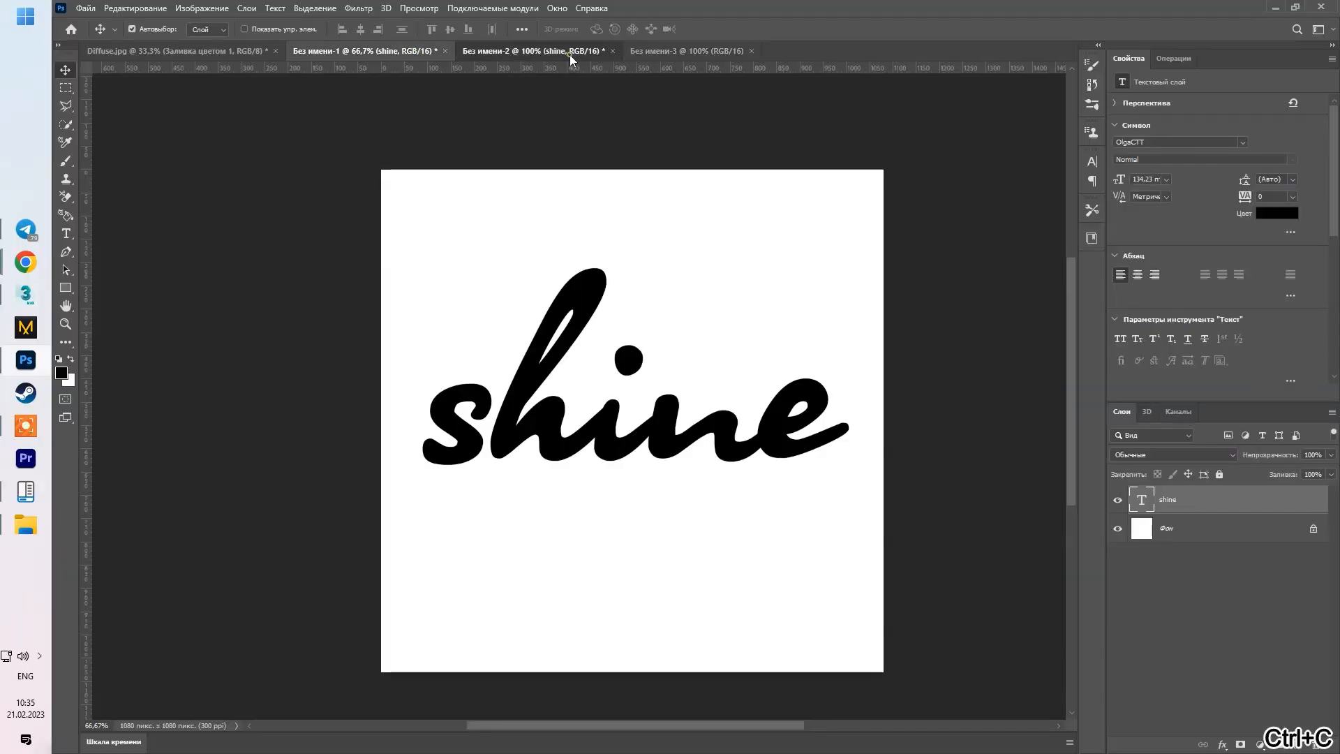
key("ctrl+Tab")
key("ctrl+v")
key("ctrl+t")
left_click_drag(978, 681, 787, 548, "alt")
left_click_drag(710, 448, 628, 384)
key("Return")
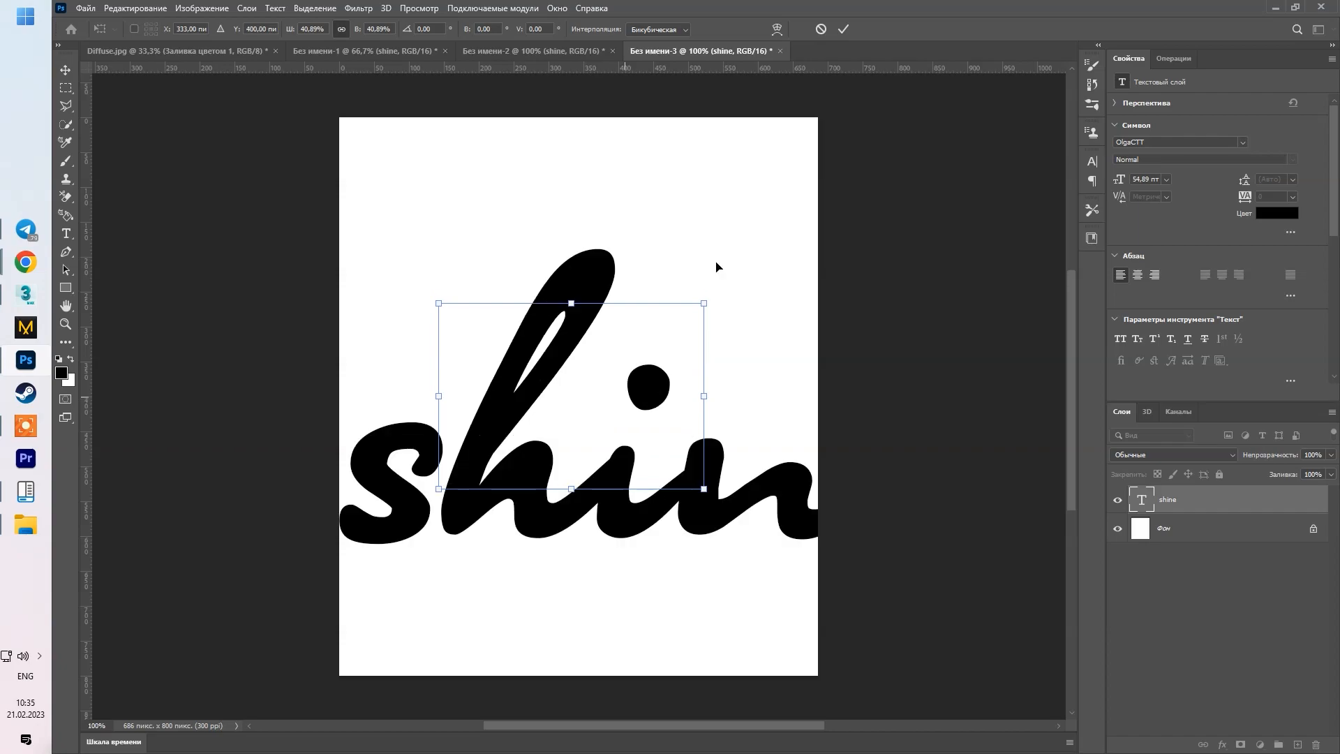
Step: Save the resized shine lettering as a mask image and switch back to 3ds Max
left_click(91, 8)
left_click(165, 177)
left_click(28, 297)
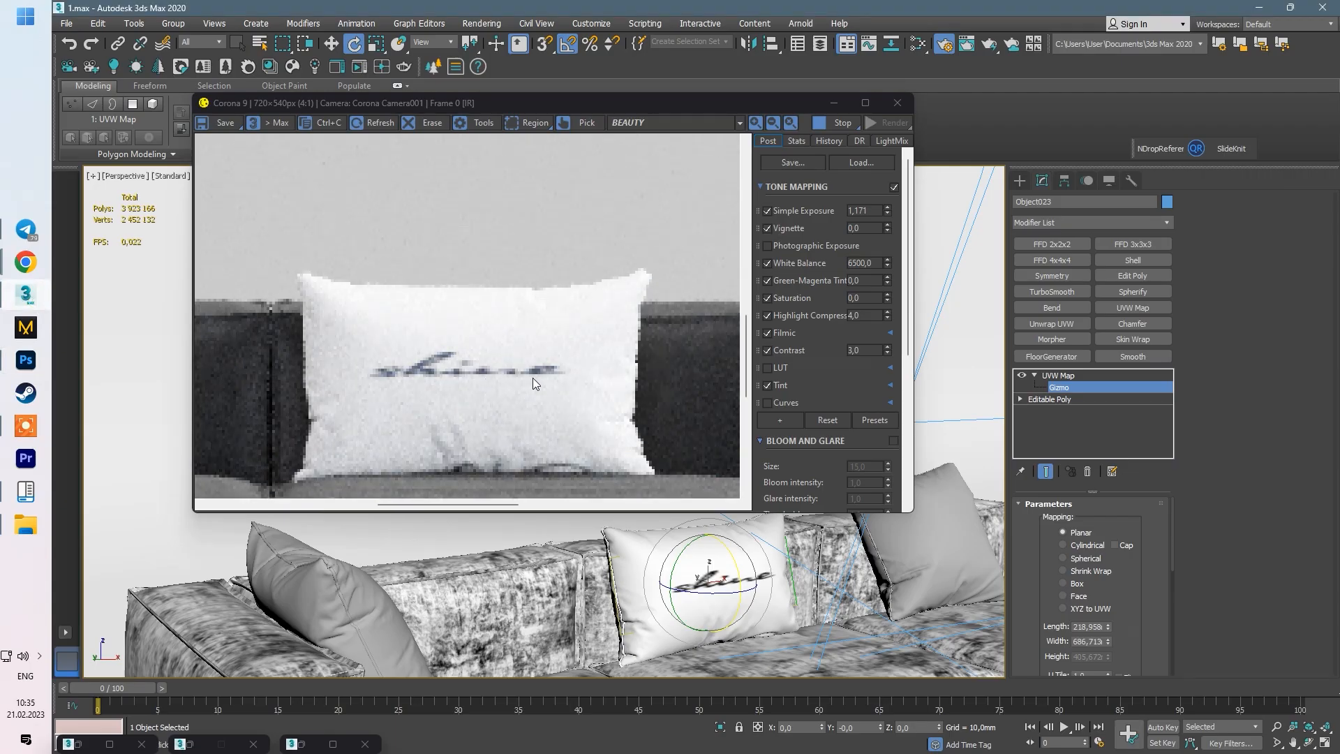
Step: Scale and rotate the pillow's UVW Map gizmo so the shine lettering sits larger and straighter on the pillow
key("r")
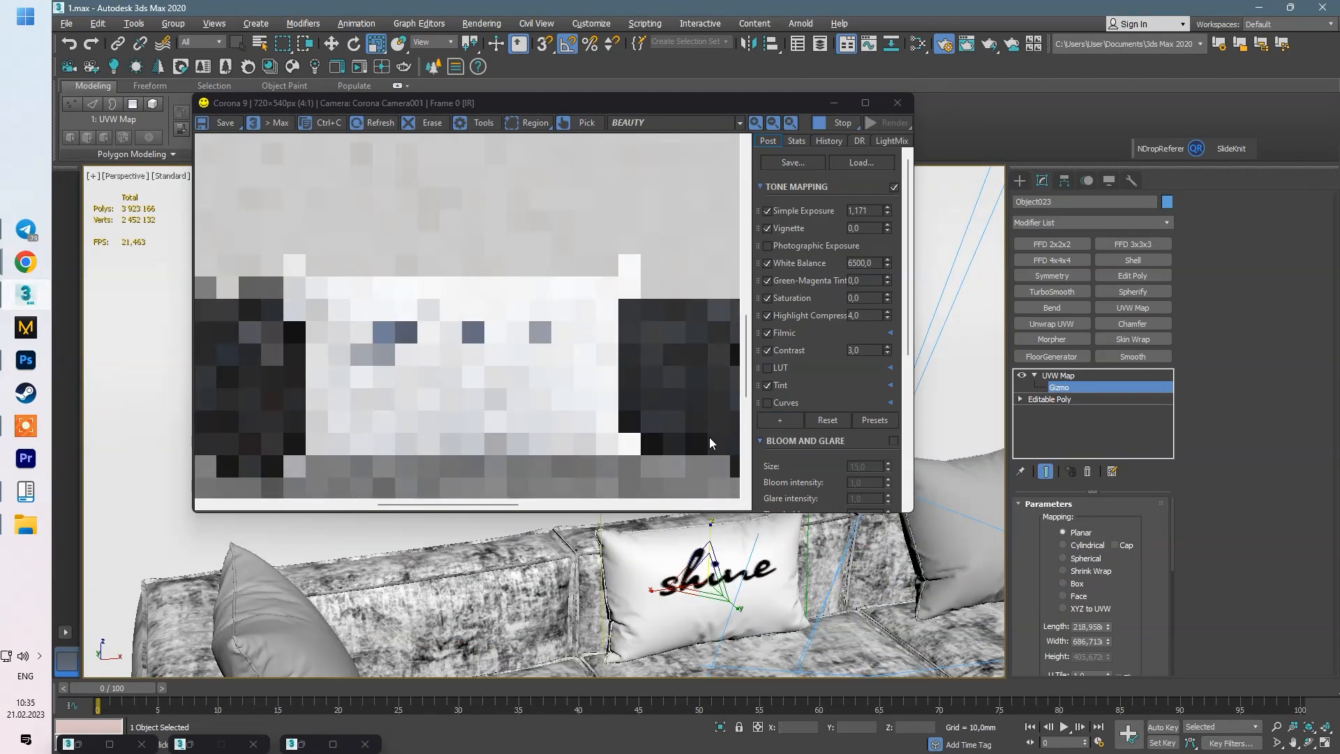
mouse_move(745, 590)
middle_mouse_down("alt")
mouse_move(786, 561)
mouse_move(749, 580)
middle_mouse_up("alt")
mouse_move(705, 583)
left_mouse_down()
mouse_move(705, 558)
mouse_move(714, 566)
left_mouse_up()
key("w")
key("e")
left_click_drag(697, 565, 695, 566)
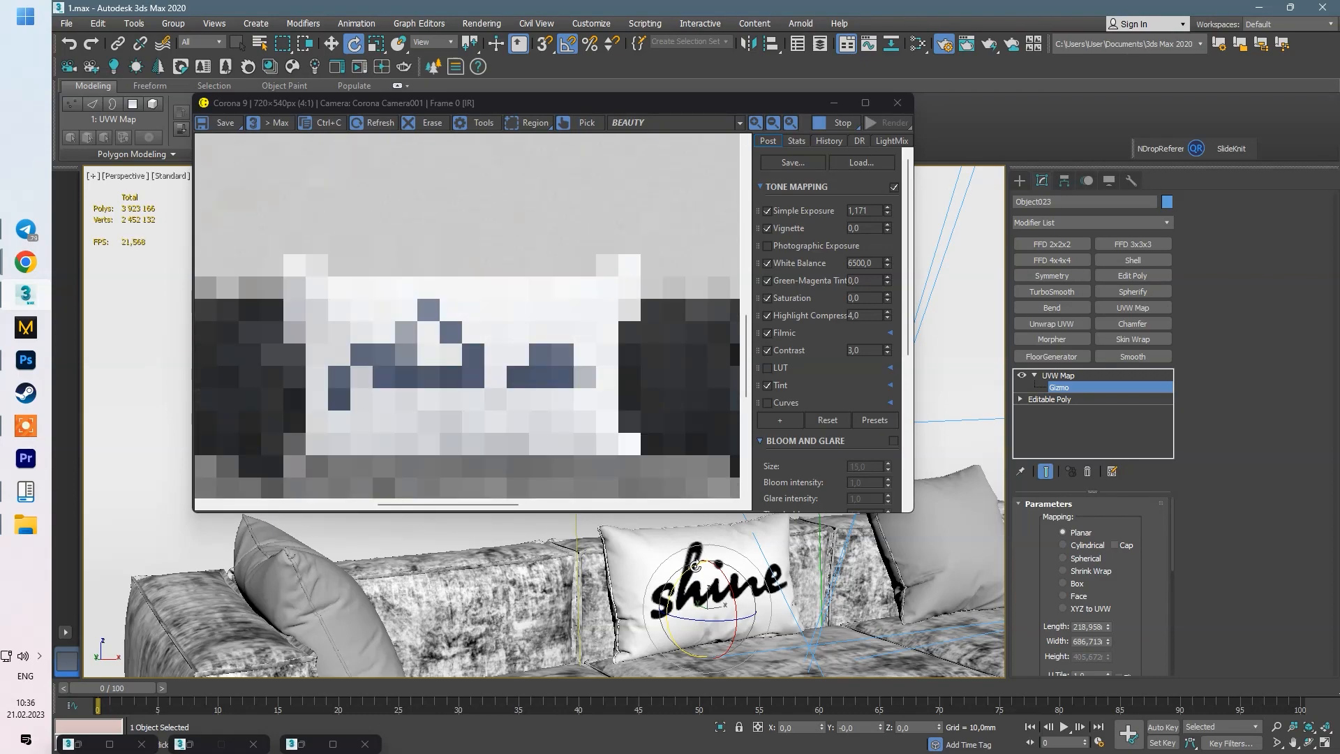
key("w")
Step: Swap the outer layered material's inputs so Material #46 is the base and the blue pillow material is Layer 1
key("m")
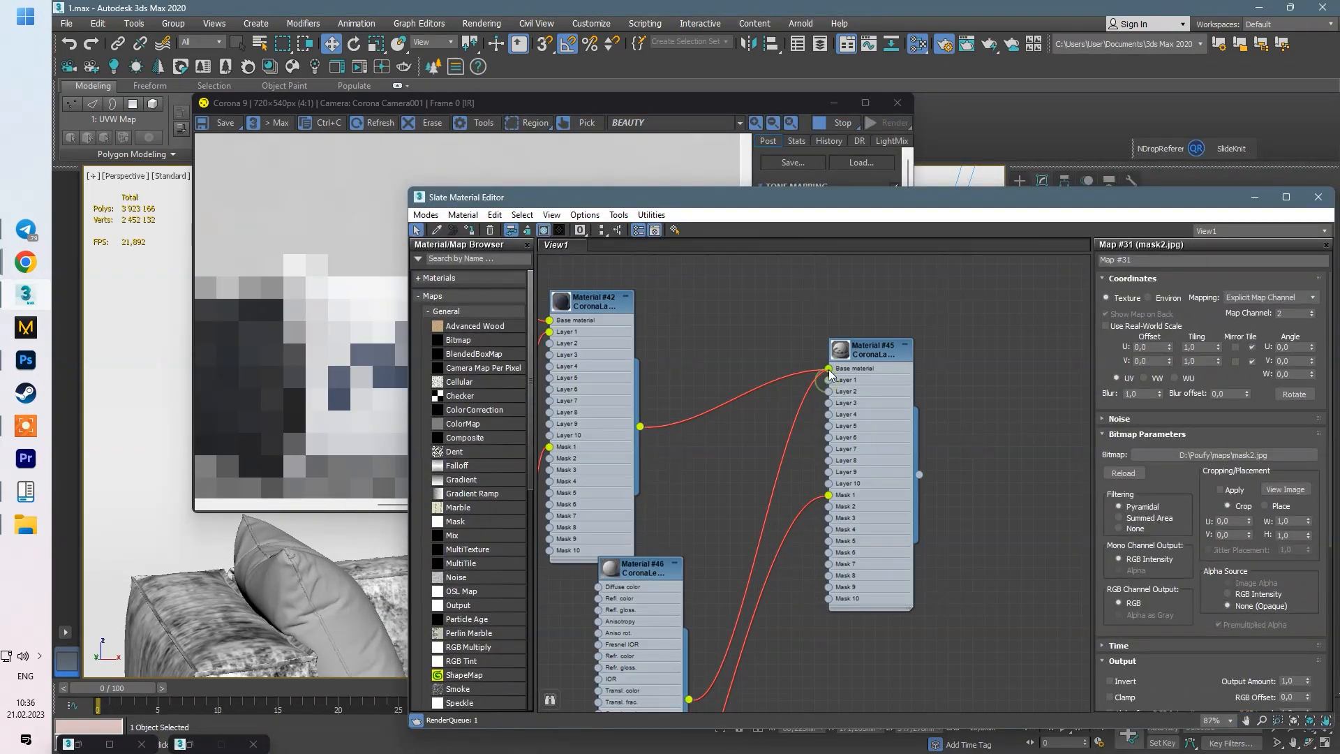
left_click_drag(667, 200, 668, 120)
middle_click_drag(726, 607, 785, 371)
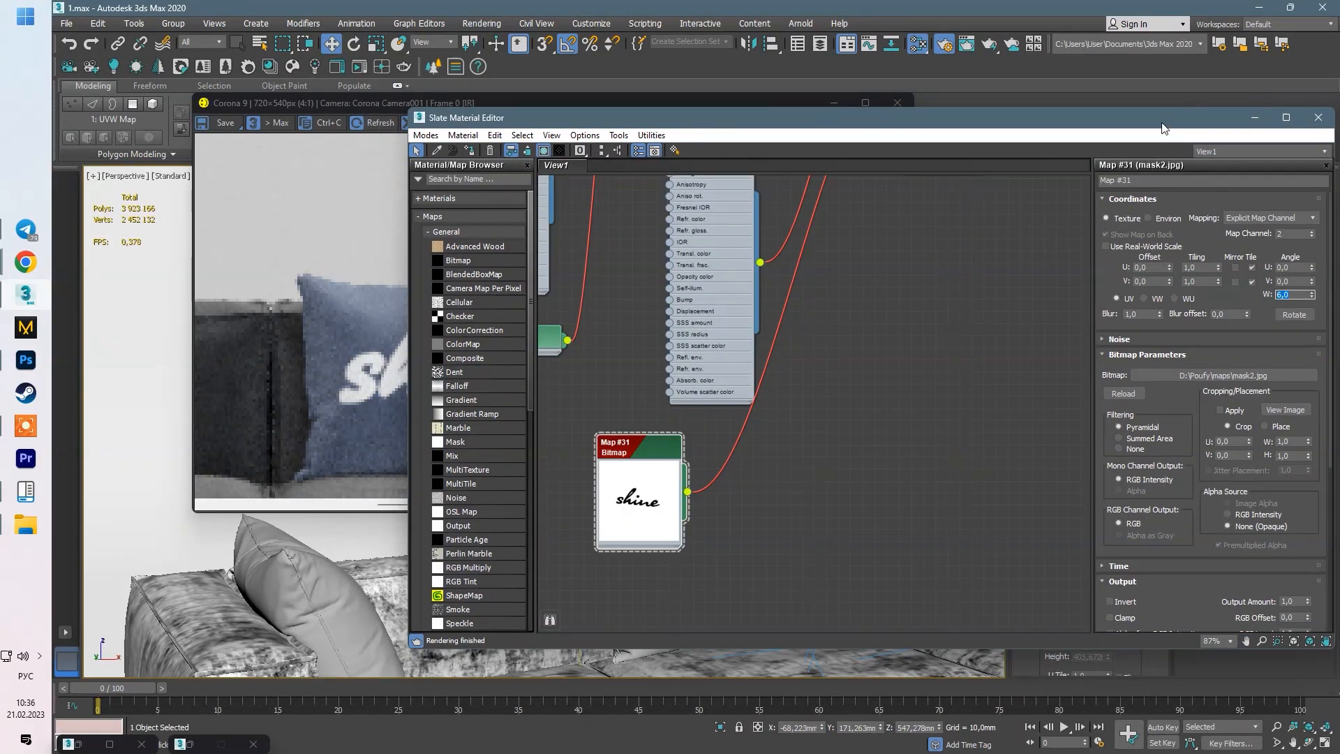
Step: Set the mask2.jpg bitmap's W rotation angle to 2.5
left_click_drag(1162, 128, 834, 455)
type("1,5")
key("Return")
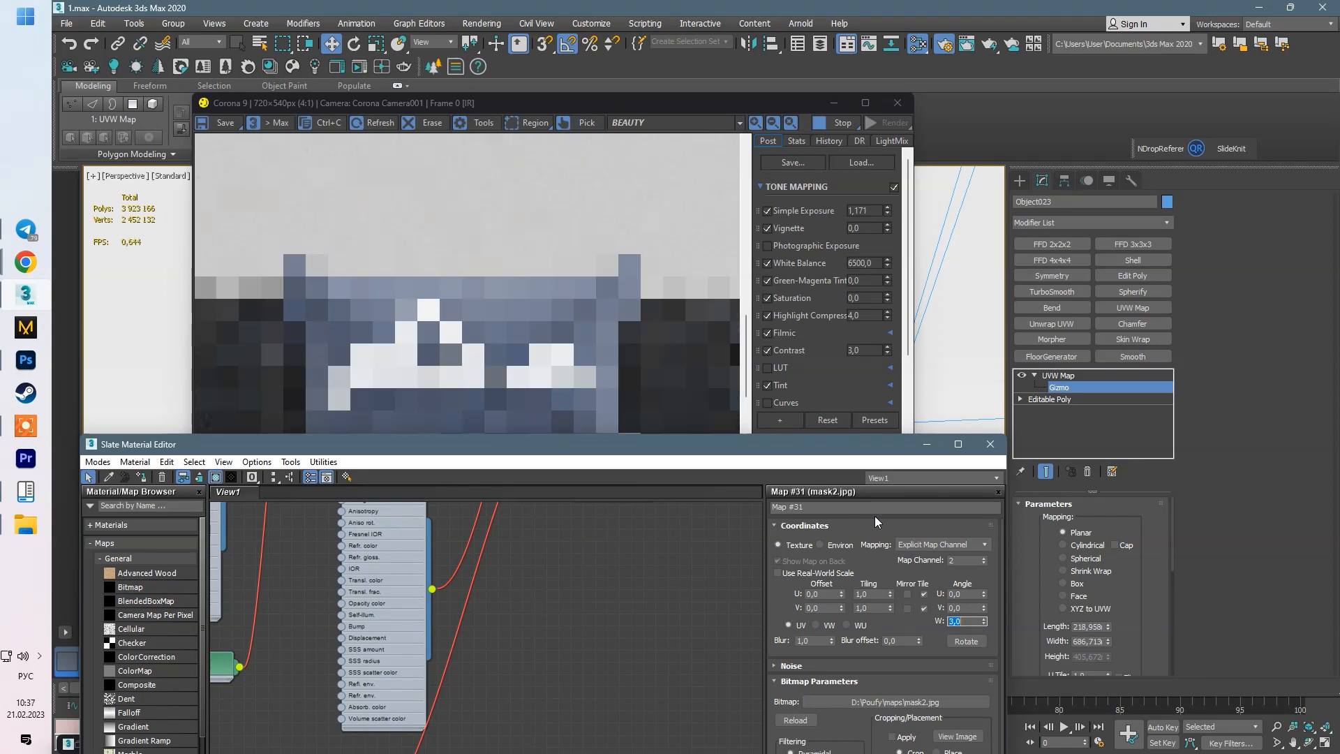
type("2,5")
key("Return")
Step: Try a U offset of 0.1 on the mask2.jpg bitmap and reset it to 0
left_click_drag(723, 447, 901, 421)
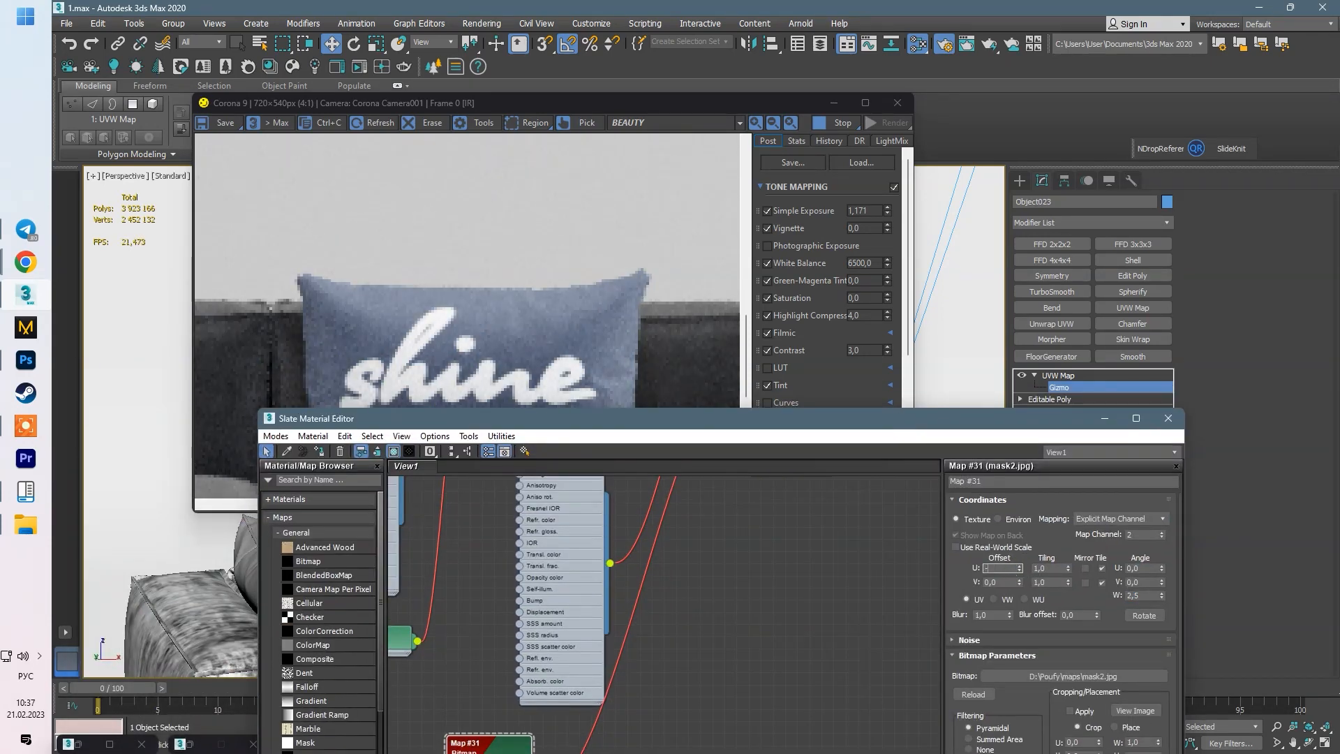
type("0,1")
key("Return")
left_click(1012, 582)
type("0")
key("Return")
Step: Rearrange the node view by moving the mask2.jpg bitmap beside Material #46 and repositioning that material
left_click_drag(1091, 420, 997, 437)
key("m")
left_click_drag(764, 437, 951, 162)
scroll(733, 447, "down", 1)
middle_click_drag(733, 447, 762, 509)
left_click_drag(620, 549, 913, 504)
left_click_drag(664, 262, 746, 347)
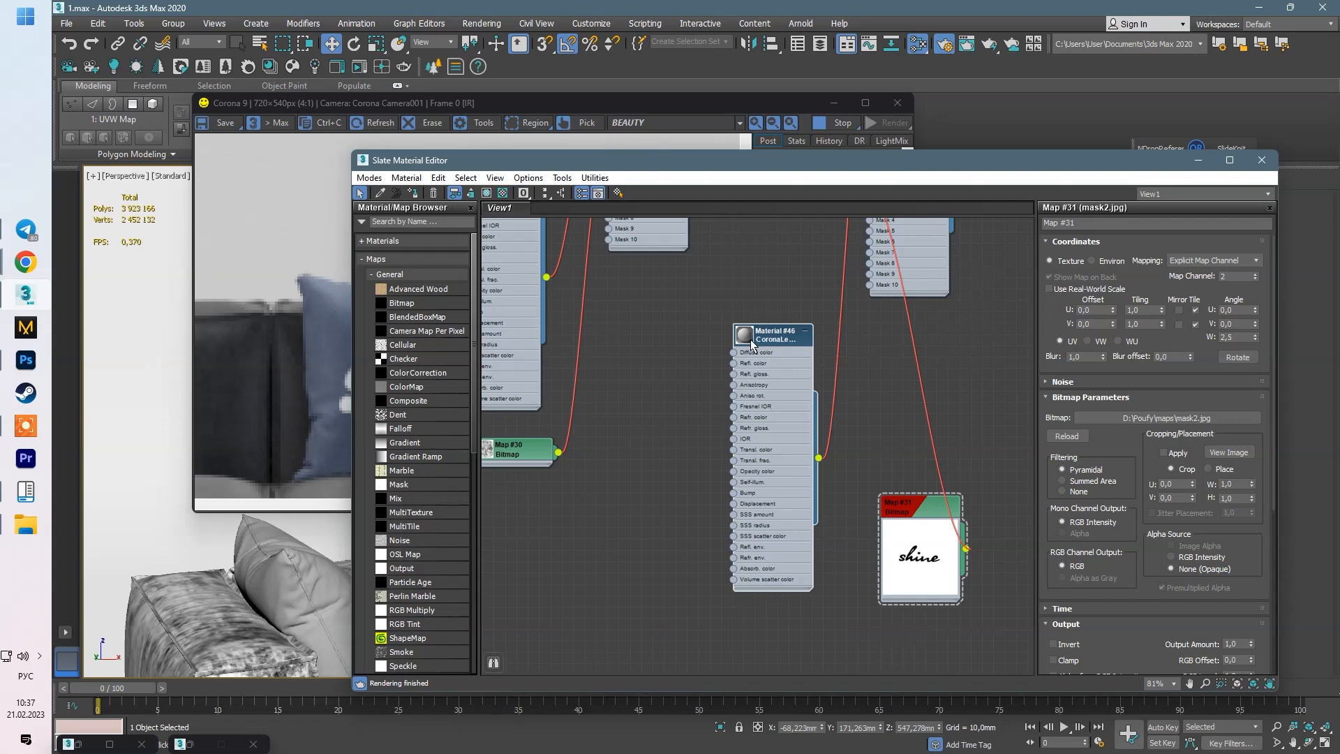
Step: Add a Falloff map to the Diffuse color of Material #46
middle_click_drag(674, 348, 797, 491)
scroll(796, 481, "down", 5)
scroll(836, 487, "up", 7)
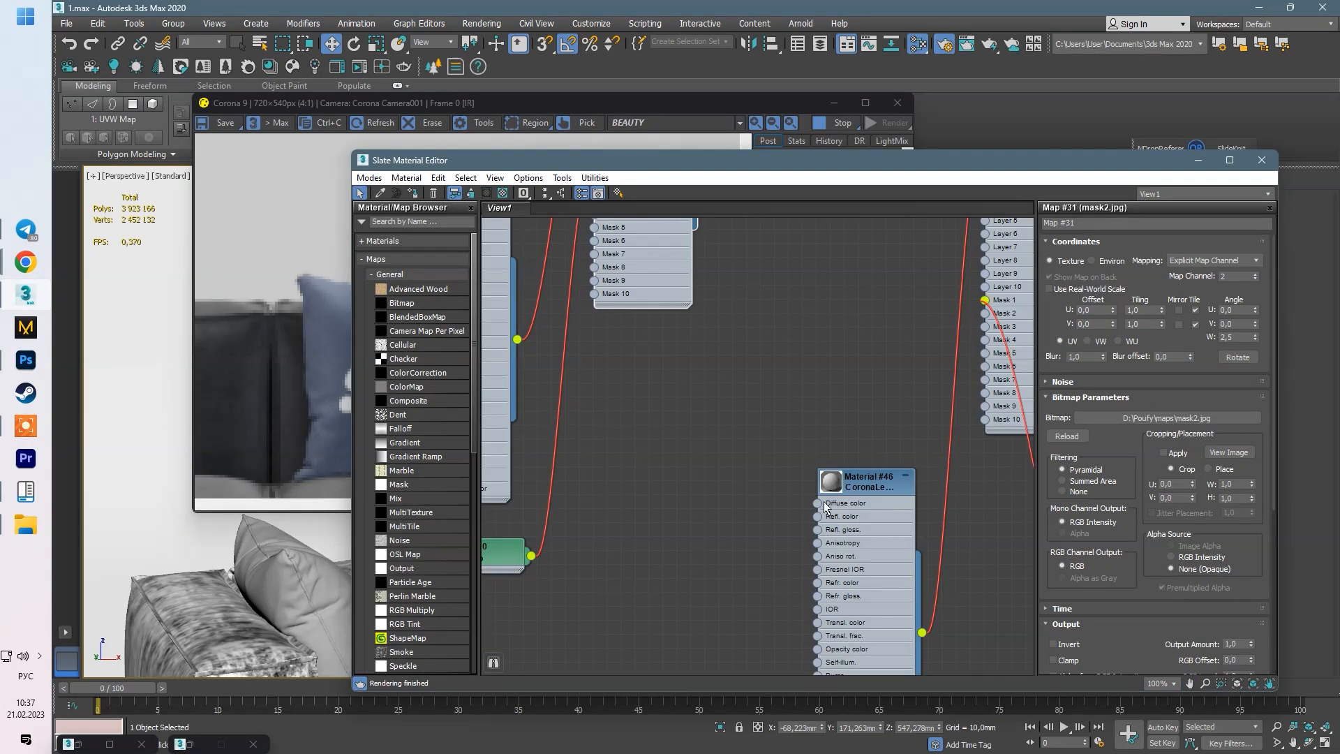
left_click_drag(817, 503, 691, 472)
left_click(740, 481)
left_click(834, 353)
mouse_move(697, 160)
left_mouse_down()
mouse_move(956, 139)
mouse_move(713, 138)
left_mouse_up()
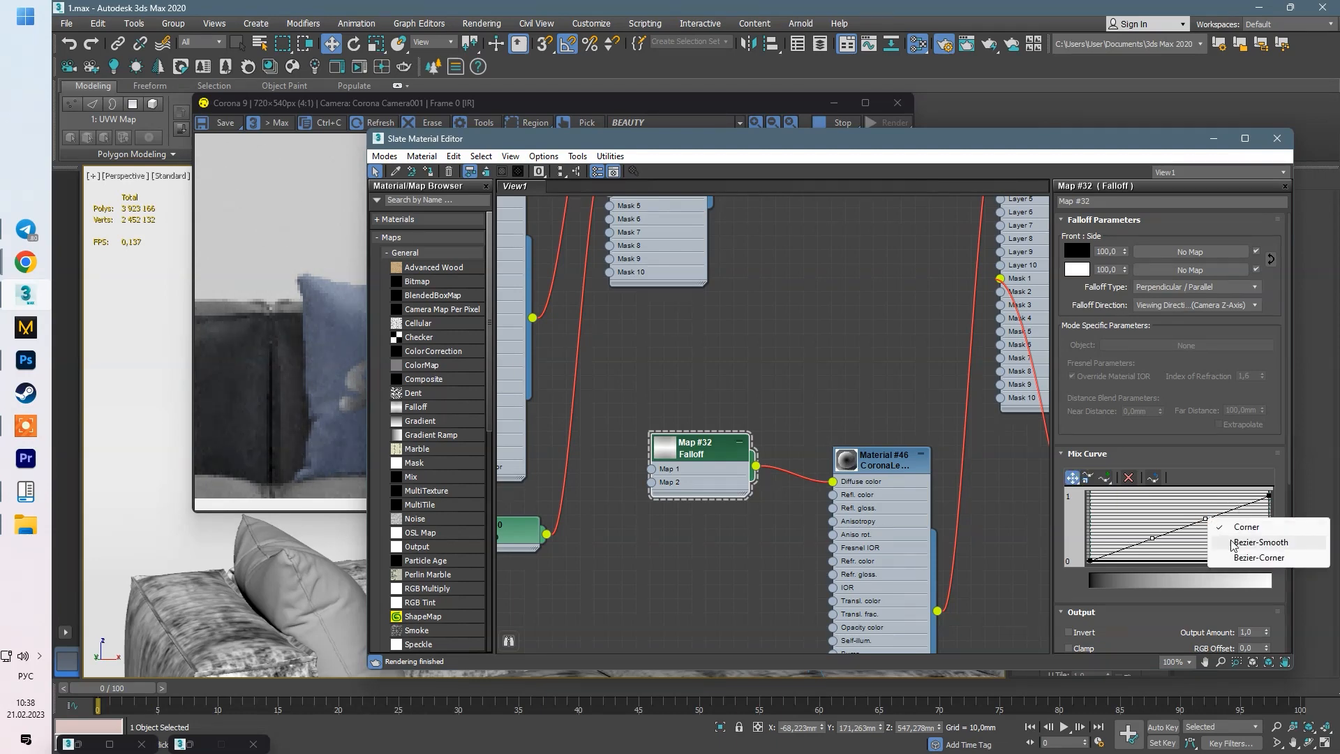
Step: Shape the falloff's mix curve into a smooth wave using Bezier-Smooth points
left_click_drag(1003, 141, 1132, 124)
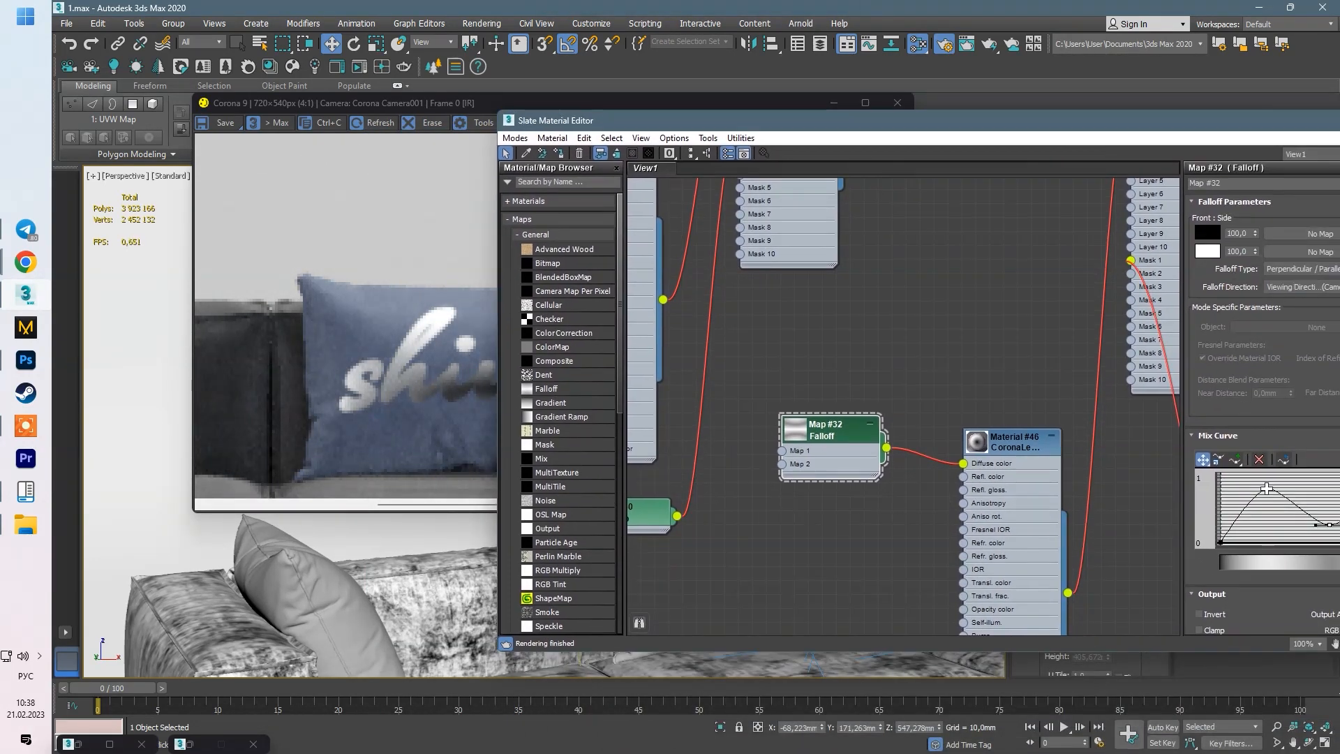
left_click_drag(1267, 489, 1264, 508)
left_click_drag(1228, 120, 1156, 126)
left_click_drag(991, 129, 907, 143)
left_click_drag(1173, 536, 1177, 527)
Step: Set the falloff type to Towards / Away and refine the peak and dip of its mix curve
left_click_drag(913, 131, 1002, 143)
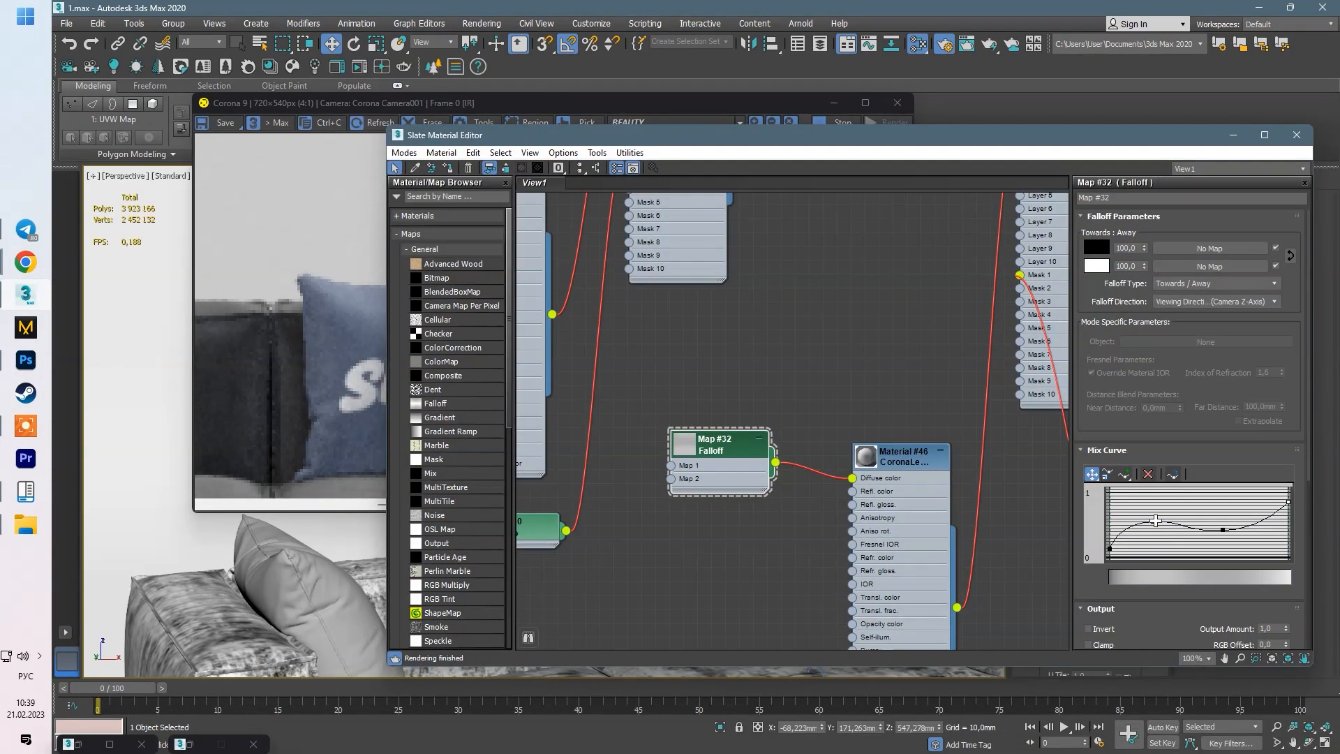
left_click_drag(1243, 532, 1222, 535)
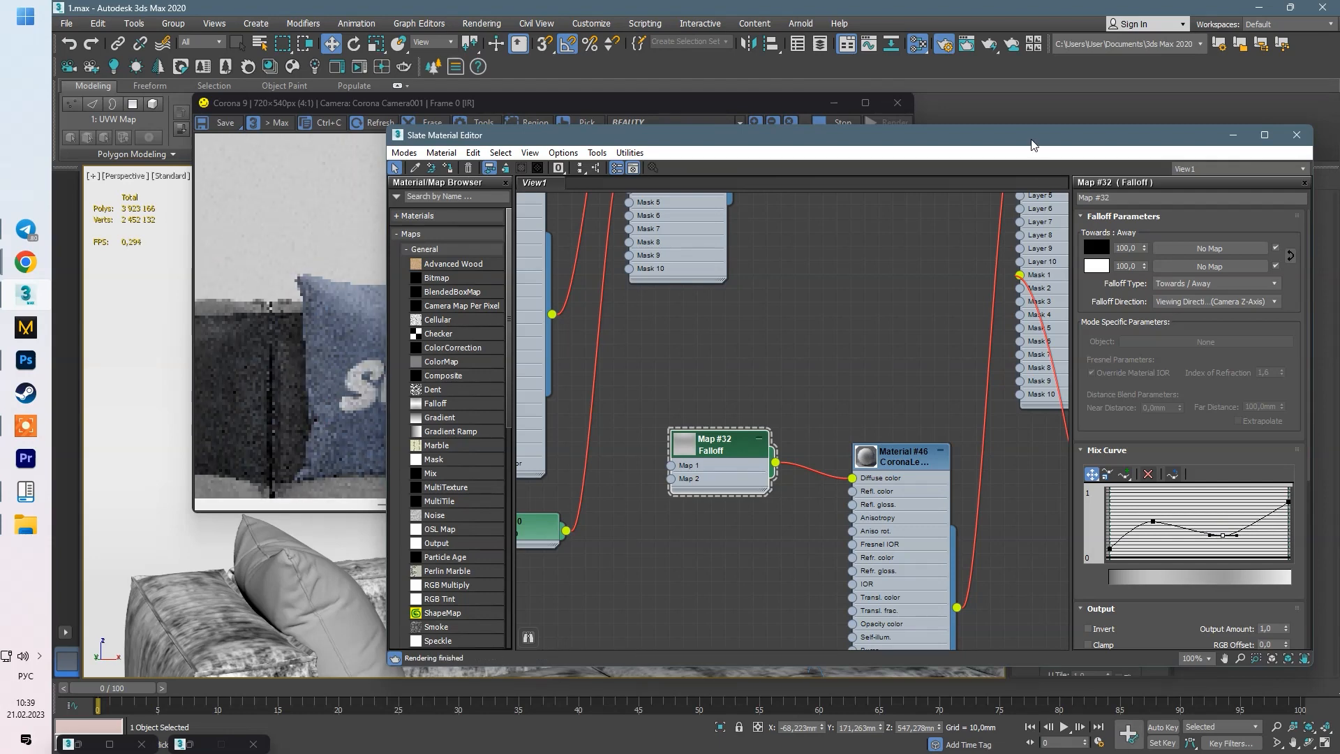
left_click_drag(1032, 141, 1056, 132)
left_click_drag(1177, 512, 1177, 498)
mouse_move(1016, 138)
left_mouse_down()
mouse_move(1109, 145)
mouse_move(808, 127)
mouse_move(1268, 168)
mouse_move(1259, 146)
mouse_move(1026, 129)
left_mouse_up()
Step: Add a brown CoronaColor map and connect it to both Map 1 and Map 2 of the falloff
left_click_drag(726, 432, 754, 445)
middle_click_drag(695, 484, 857, 365)
left_click_drag(891, 333, 850, 416)
middle_click_drag(892, 491, 916, 452)
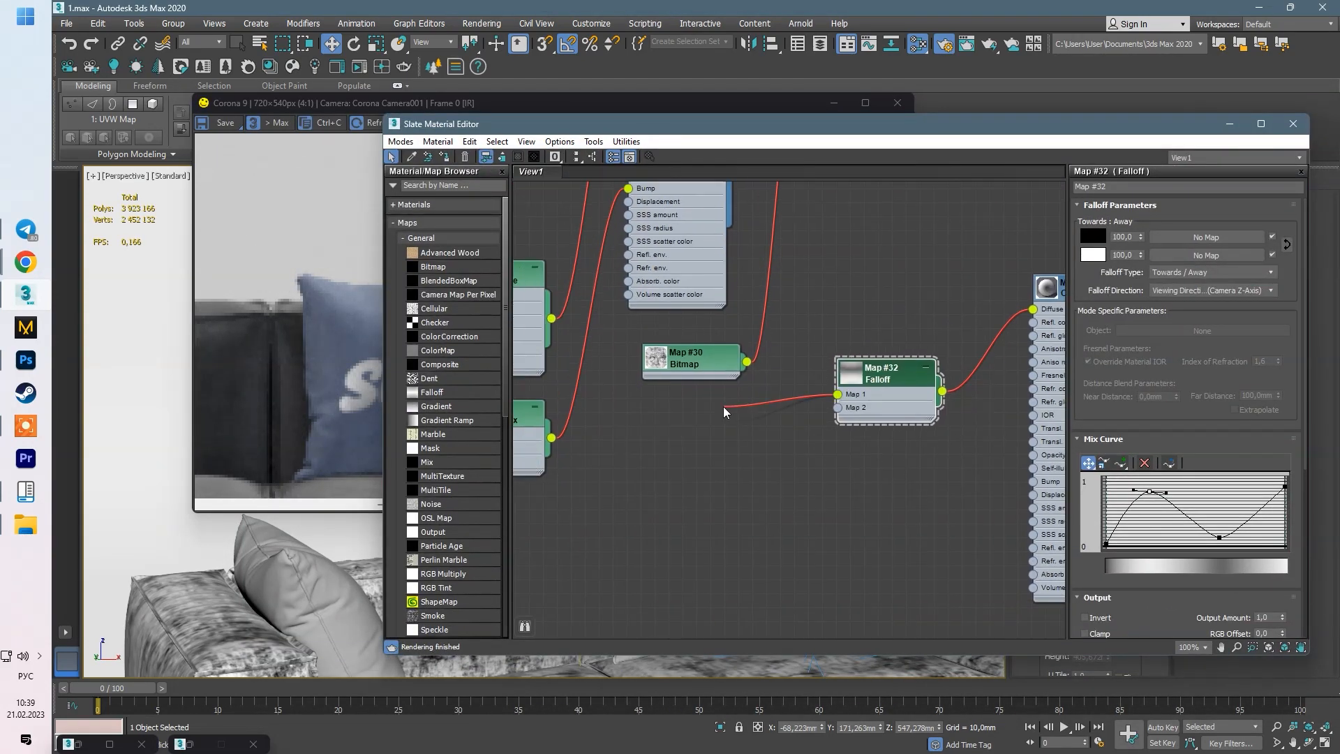
left_click_drag(724, 412, 725, 410)
mouse_move(775, 416)
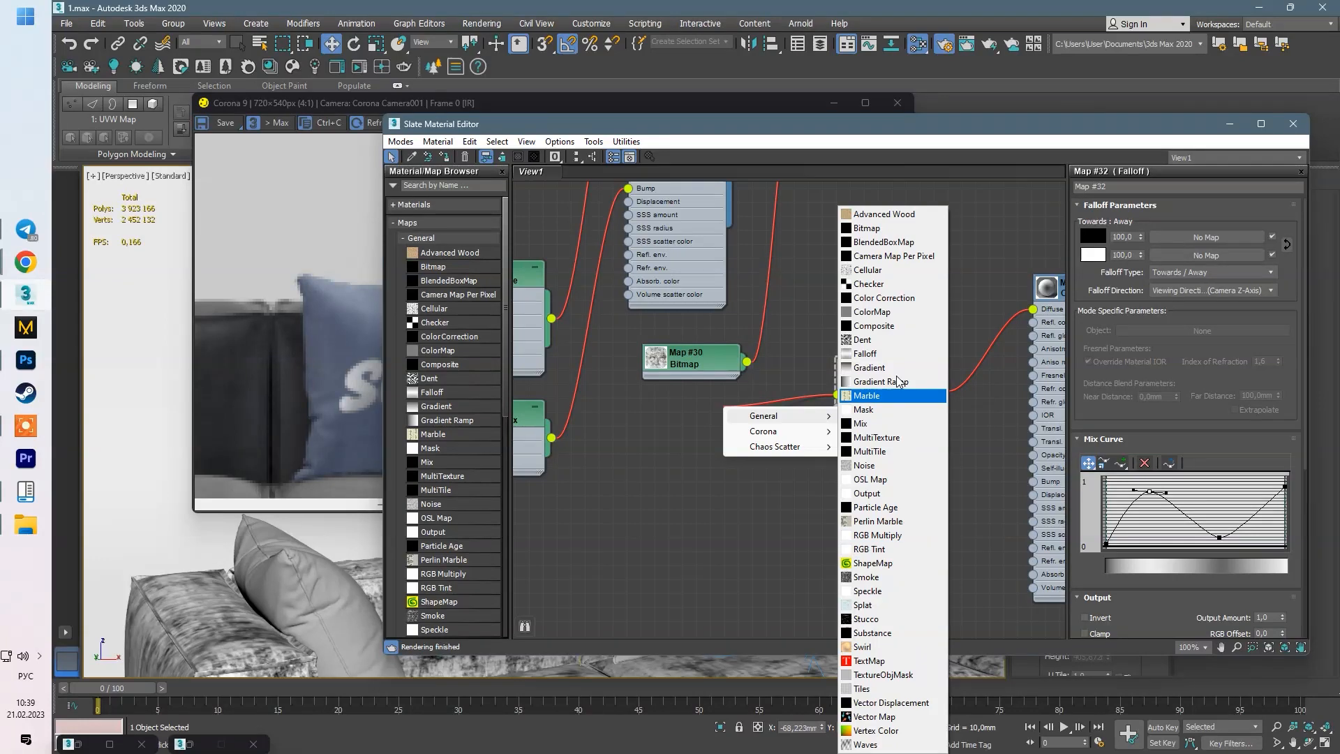
left_click(795, 432)
left_click(877, 472)
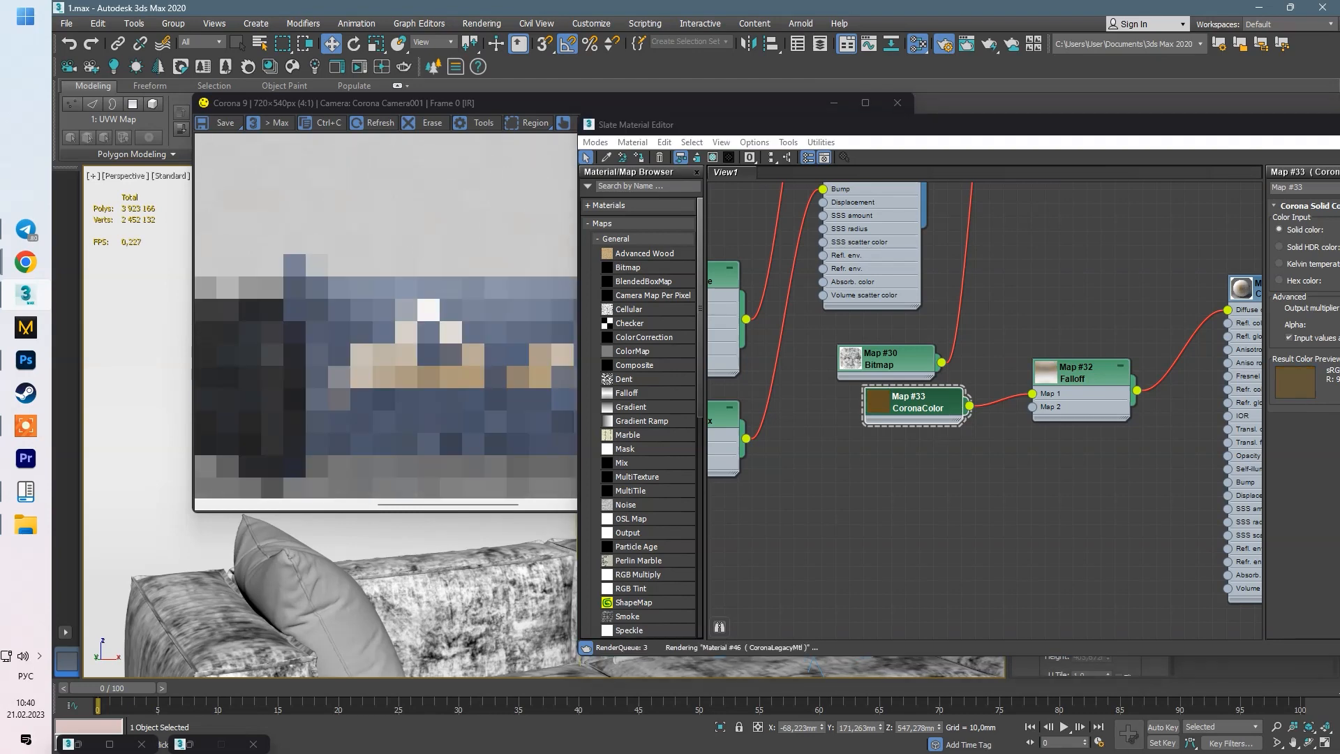
left_click_drag(969, 405, 1032, 408)
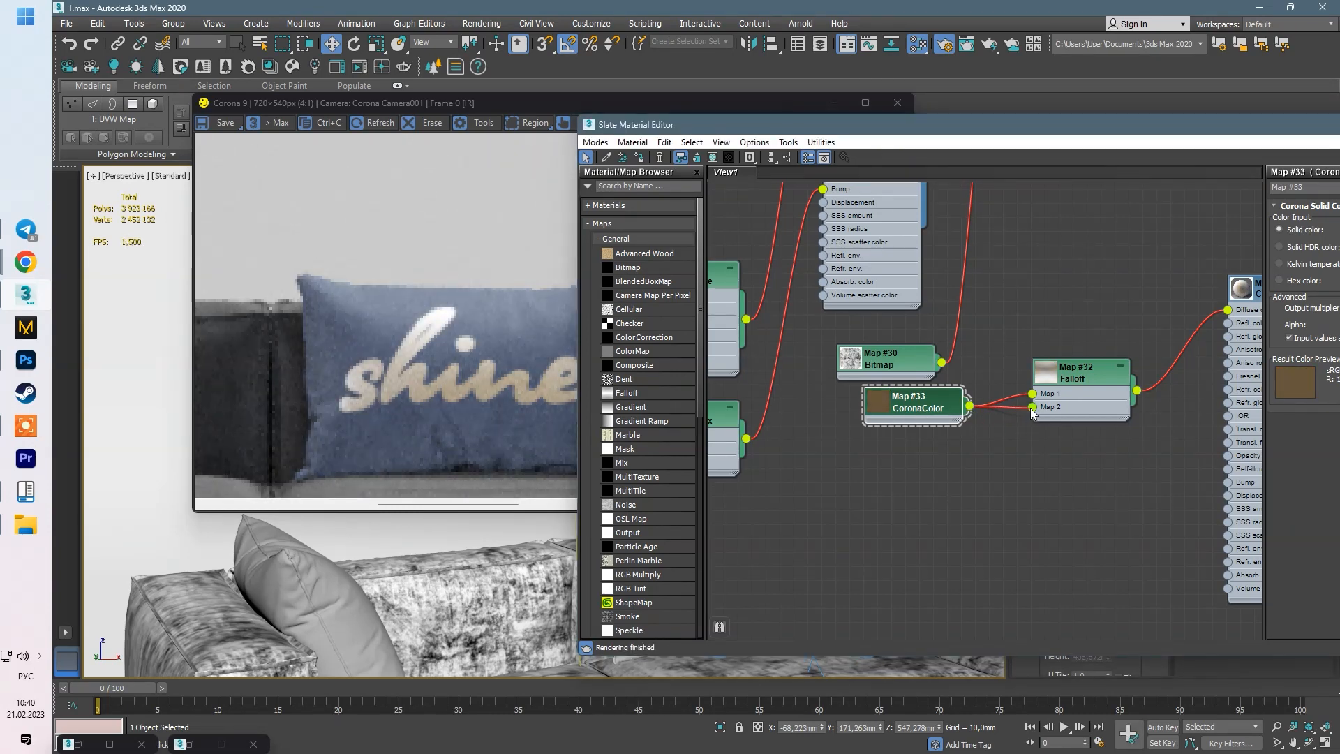
Step: Set the falloff's second colour amount to 60 and open the CoronaColor map with an enlarged preview
left_click(1078, 373)
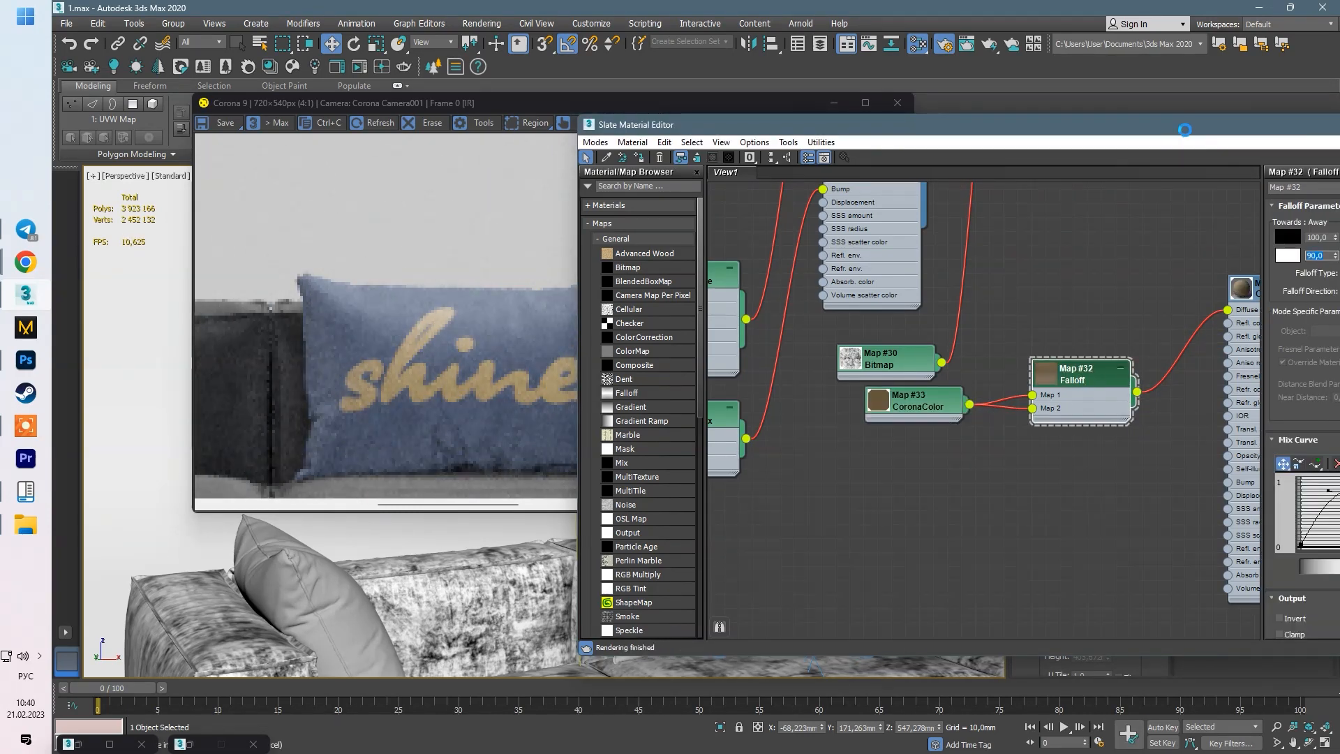
type("60")
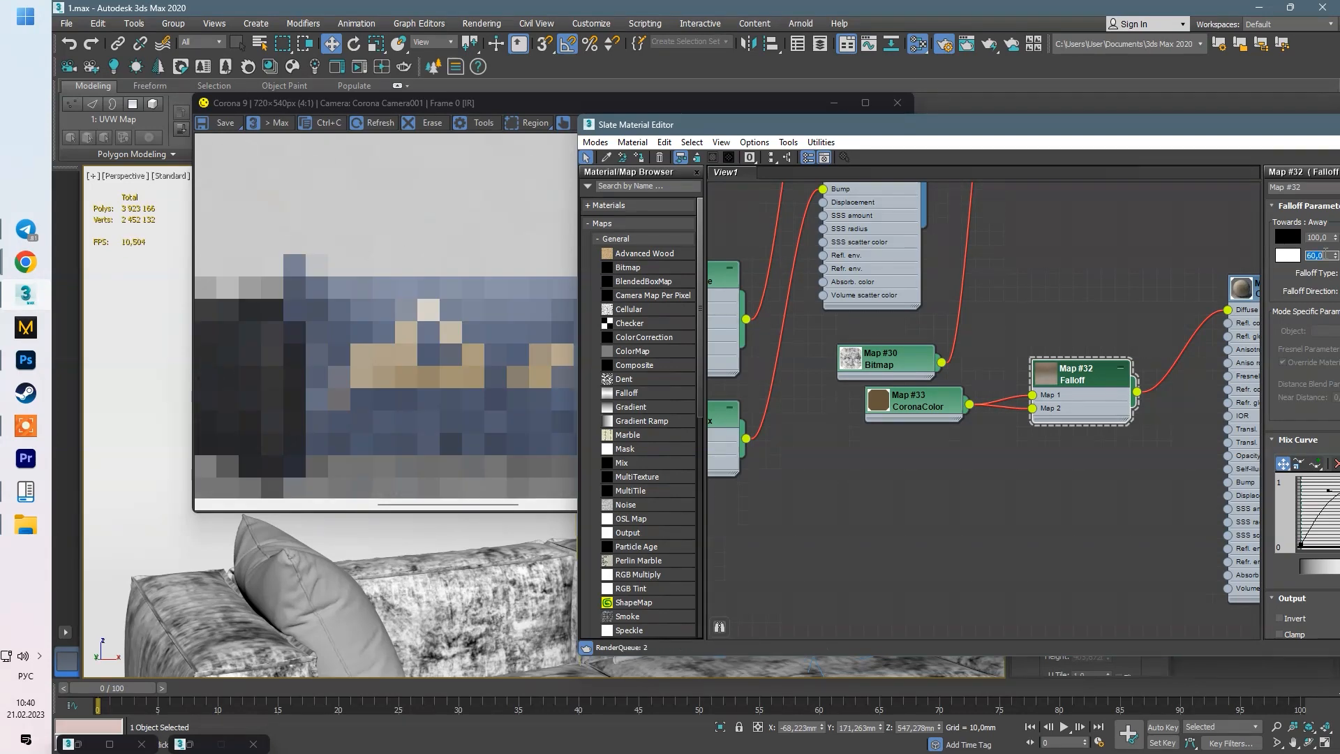
double_click(879, 401)
double_click(919, 406)
Step: Set the reflection level of Material #46 to 0.9 and adjust its reflection glossiness
left_click_drag(1216, 126, 1009, 115)
middle_click_drag(998, 236, 880, 247)
double_click(962, 293)
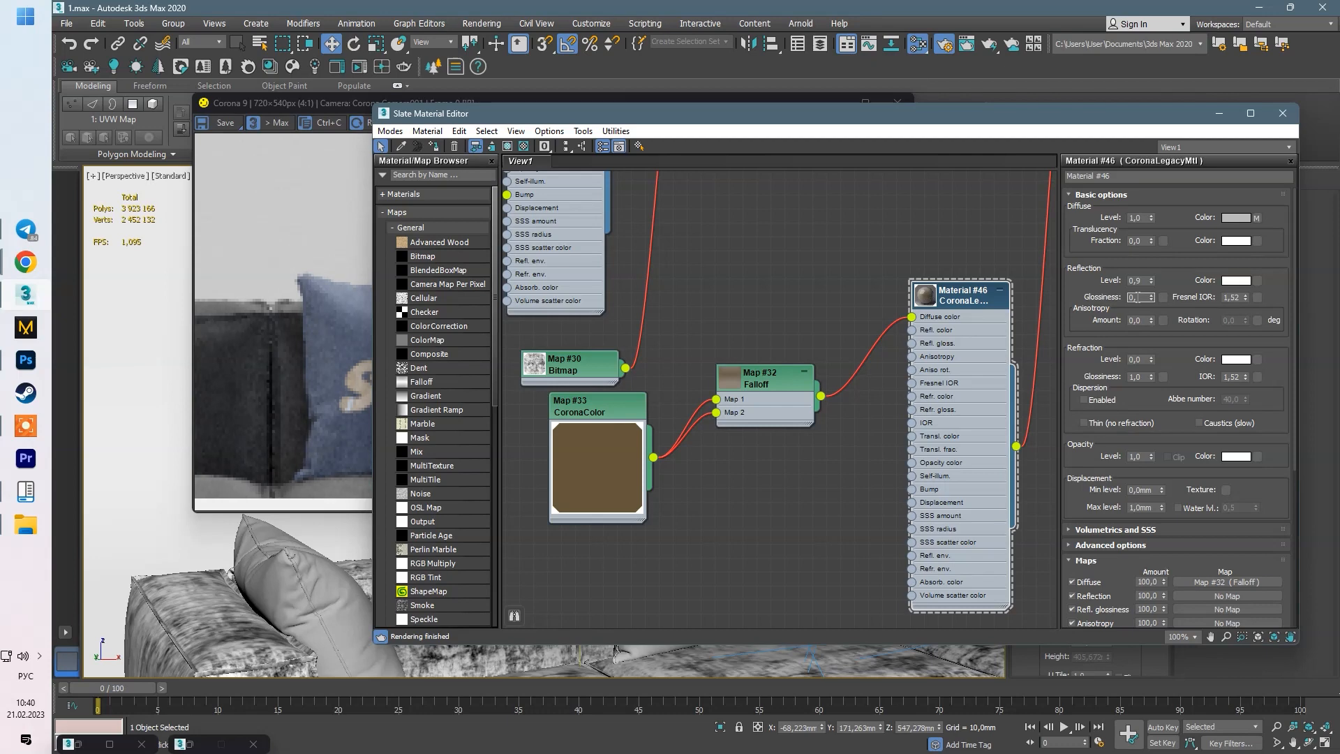
left_click_drag(804, 118, 999, 99)
type("1,")
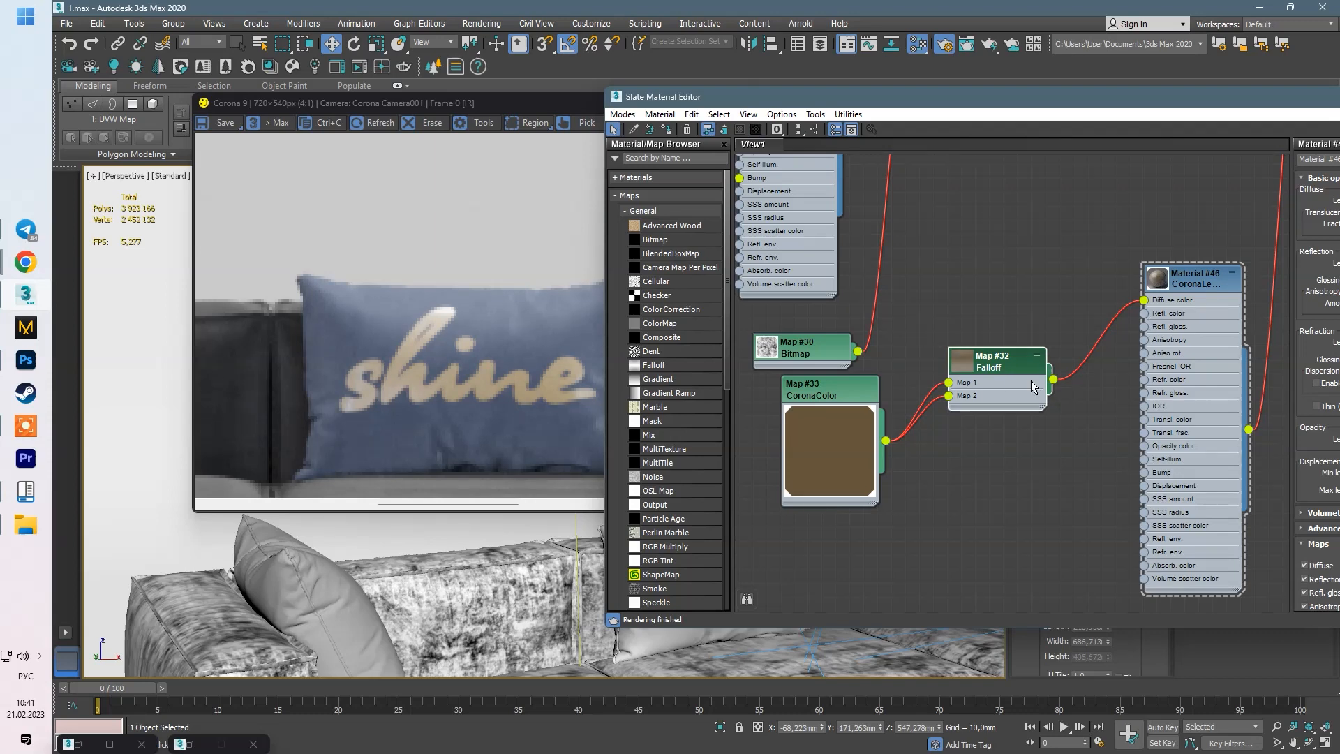
scroll(1032, 380, "down", 4)
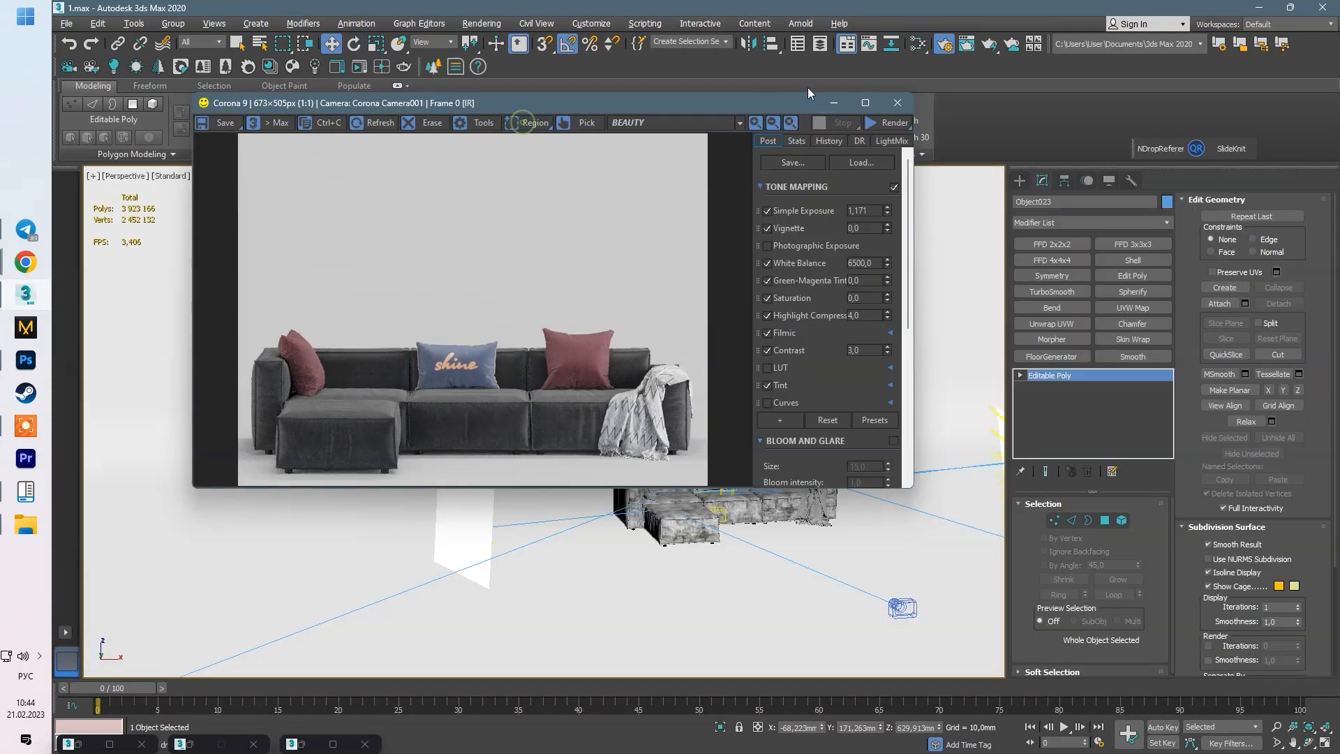
Step: Switch to the four-viewport layout, show Corona Camera004 in the camera viewport and start the interactive render
left_click(320, 559)
key("alt+w")
left_click(139, 433)
mouse_move(305, 120)
left_click(480, 165)
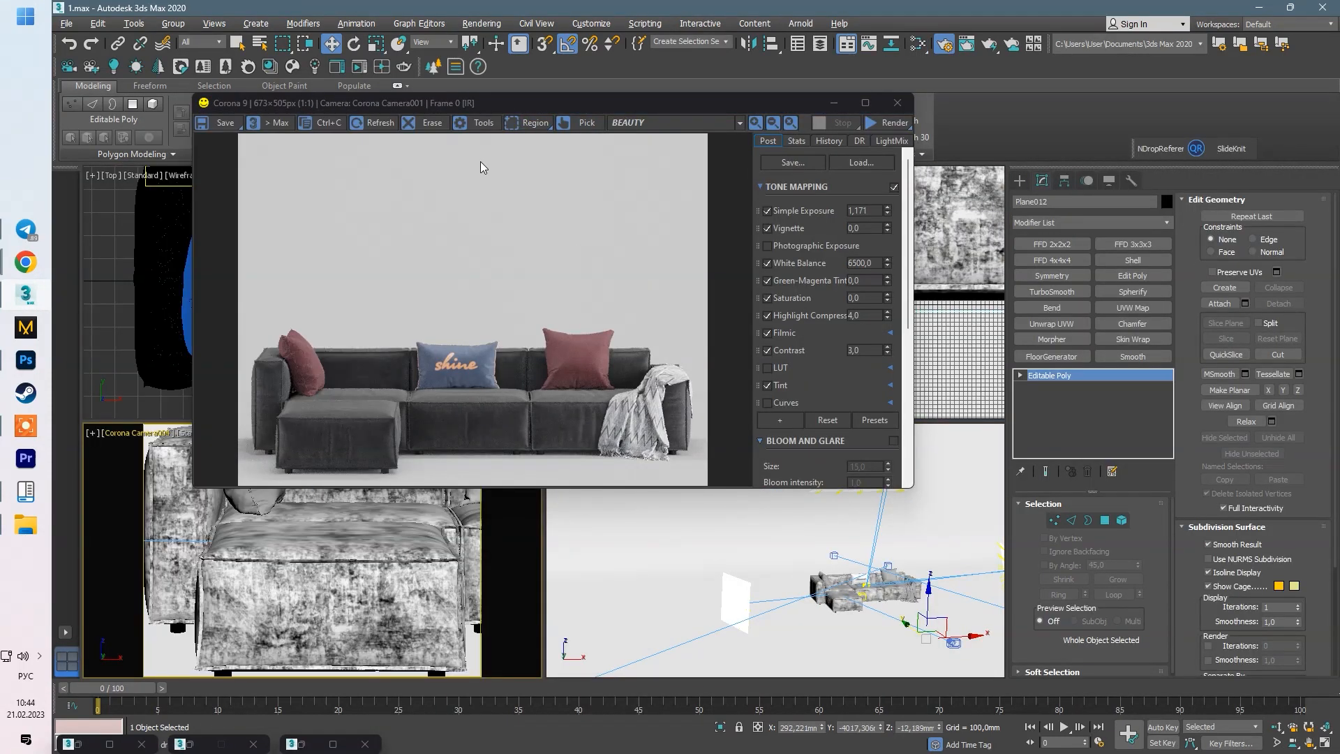
left_click(881, 140)
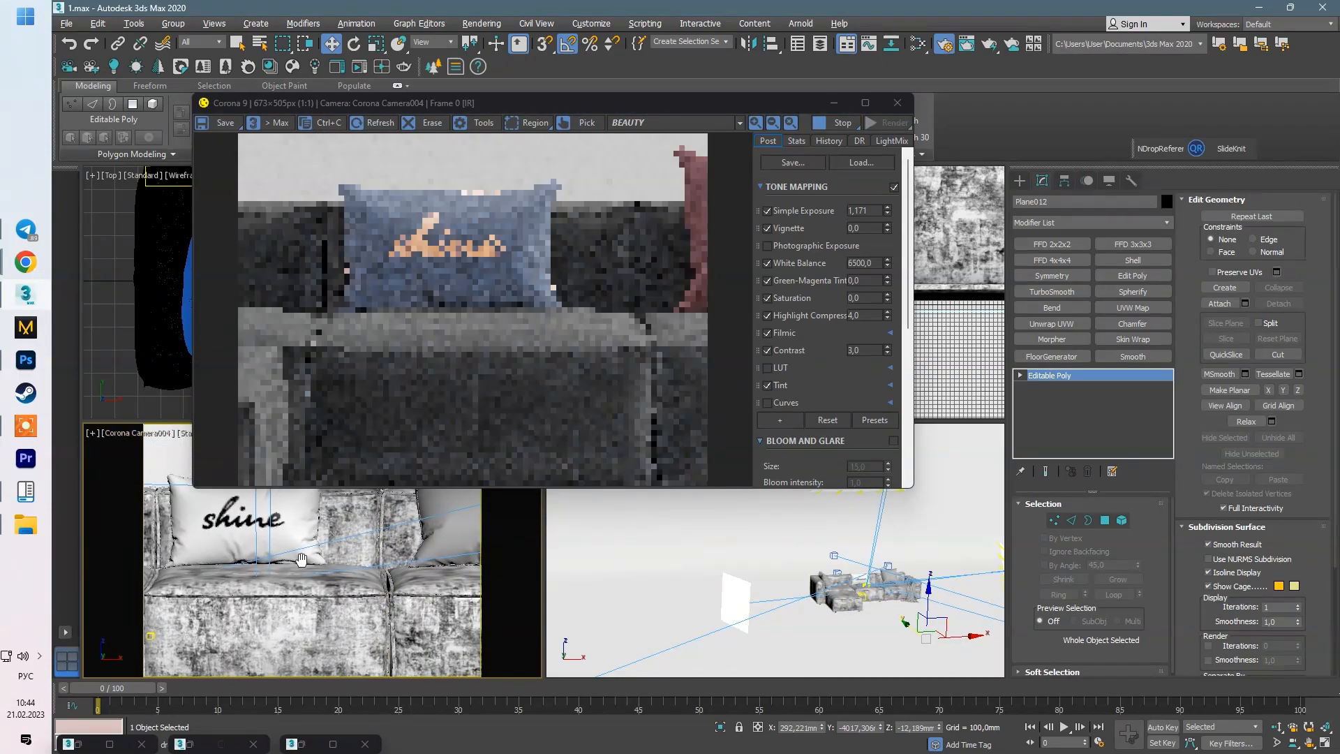
Step: Examine the shine lettering, the red pillow and the blanket up close in the interactive render
scroll(379, 267, "up", 3)
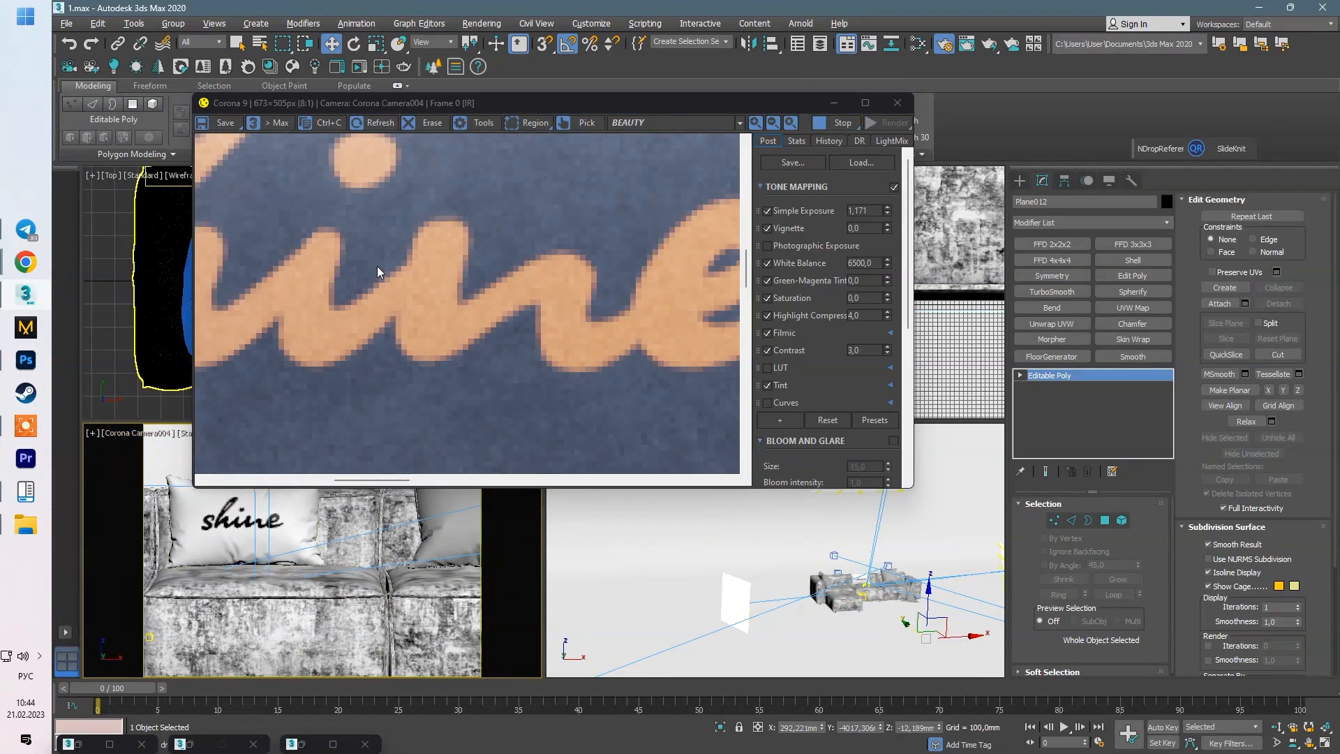
scroll(379, 267, "down", 3)
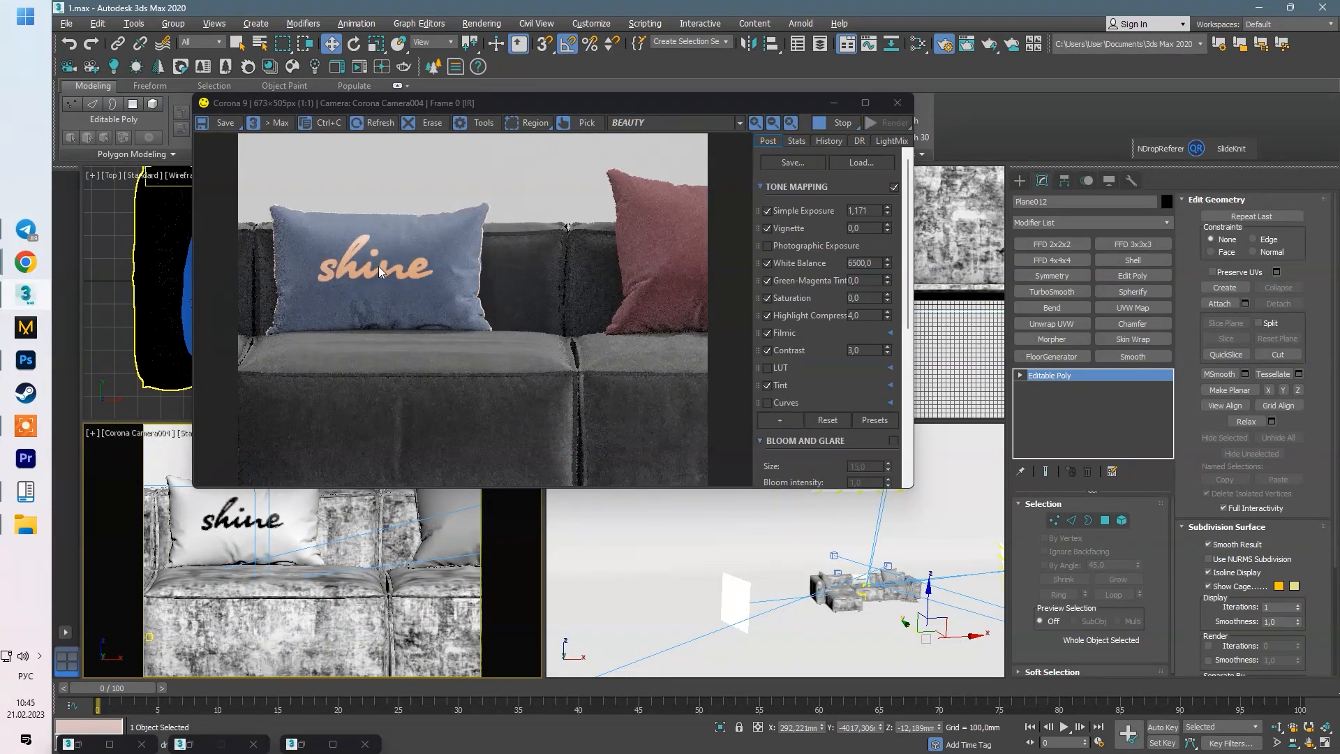
middle_click_drag(405, 589, 369, 572)
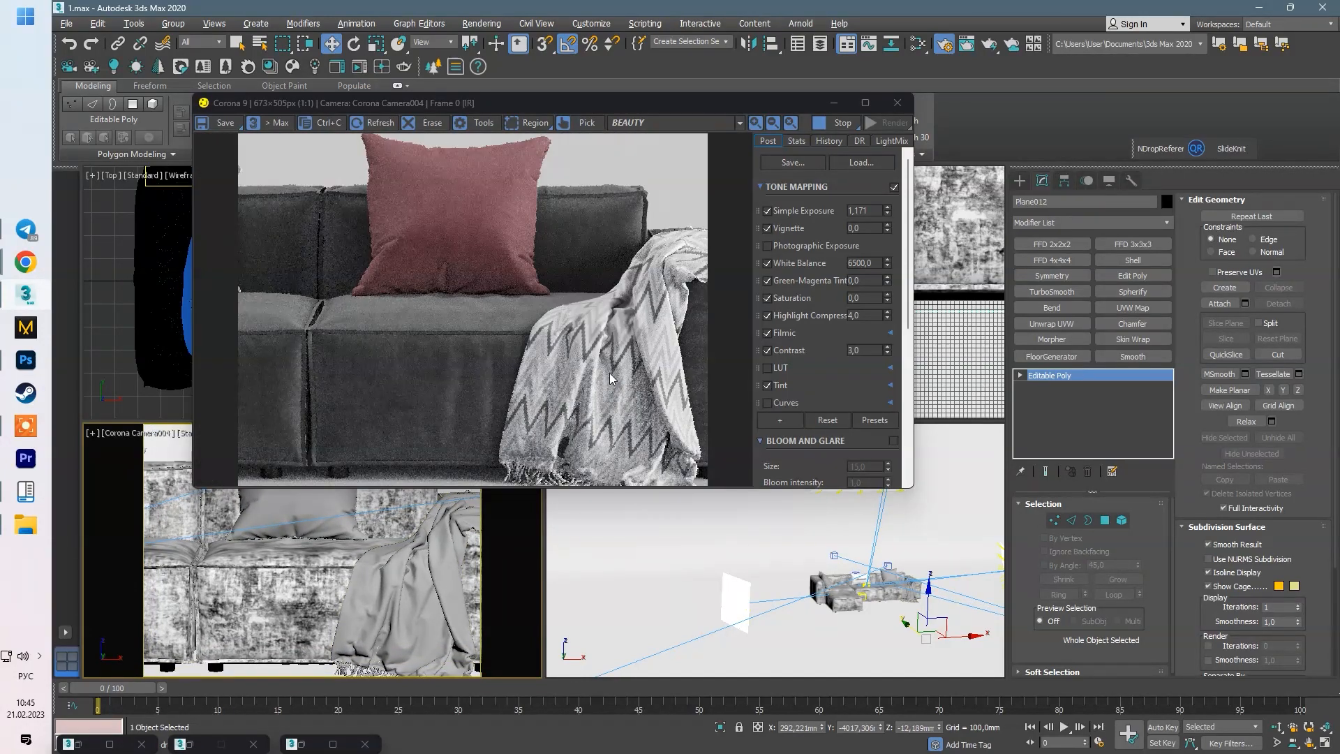
left_click_drag(338, 577, 338, 557)
middle_click_drag(338, 556, 303, 539)
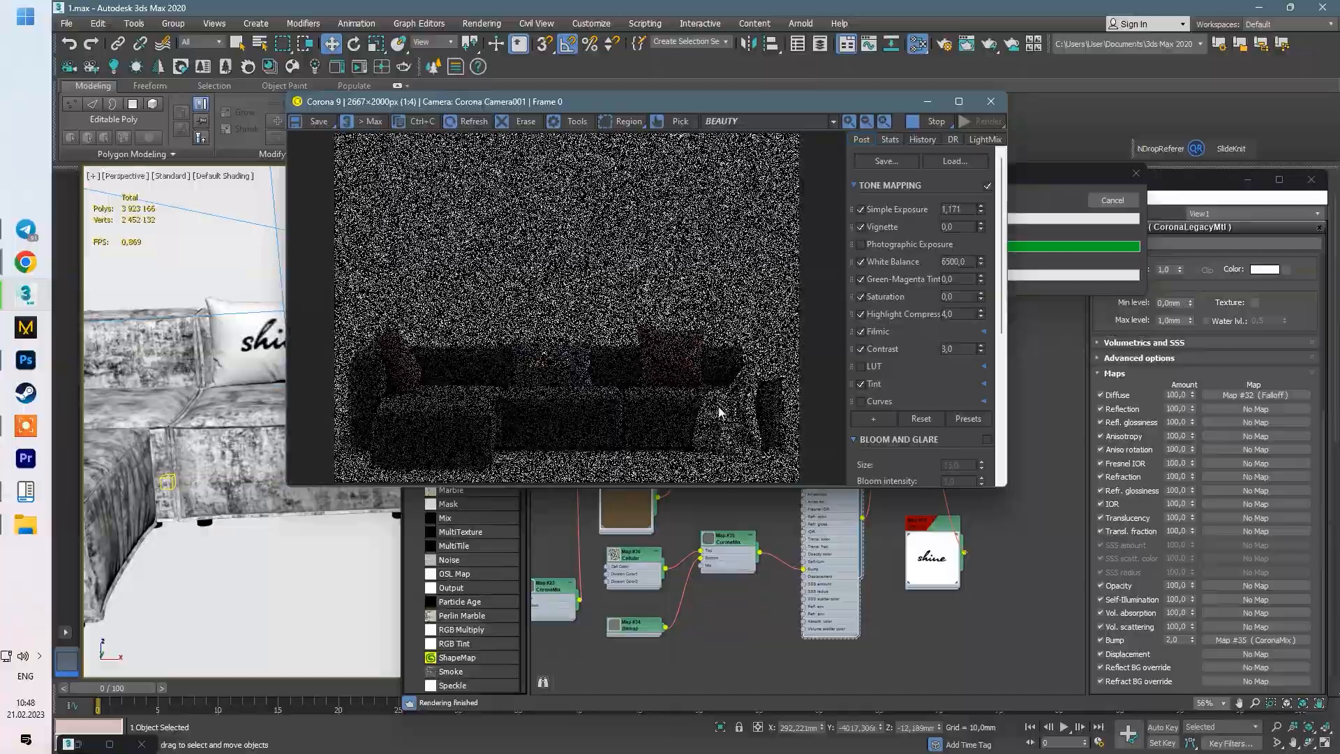
Step: Maximize the frame buffer and examine the sofa, pillows and blanket in the final Corona Camera001 render
left_click(953, 94)
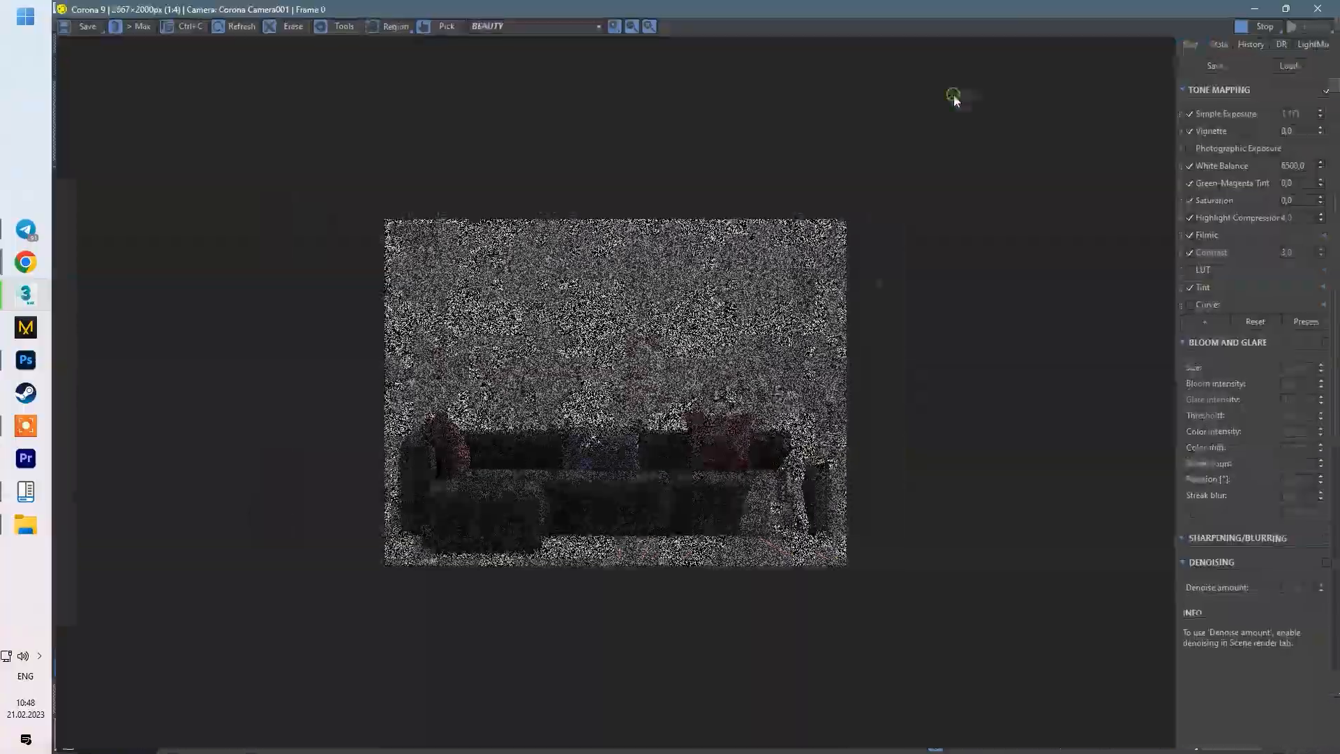
scroll(656, 490, "up", 1)
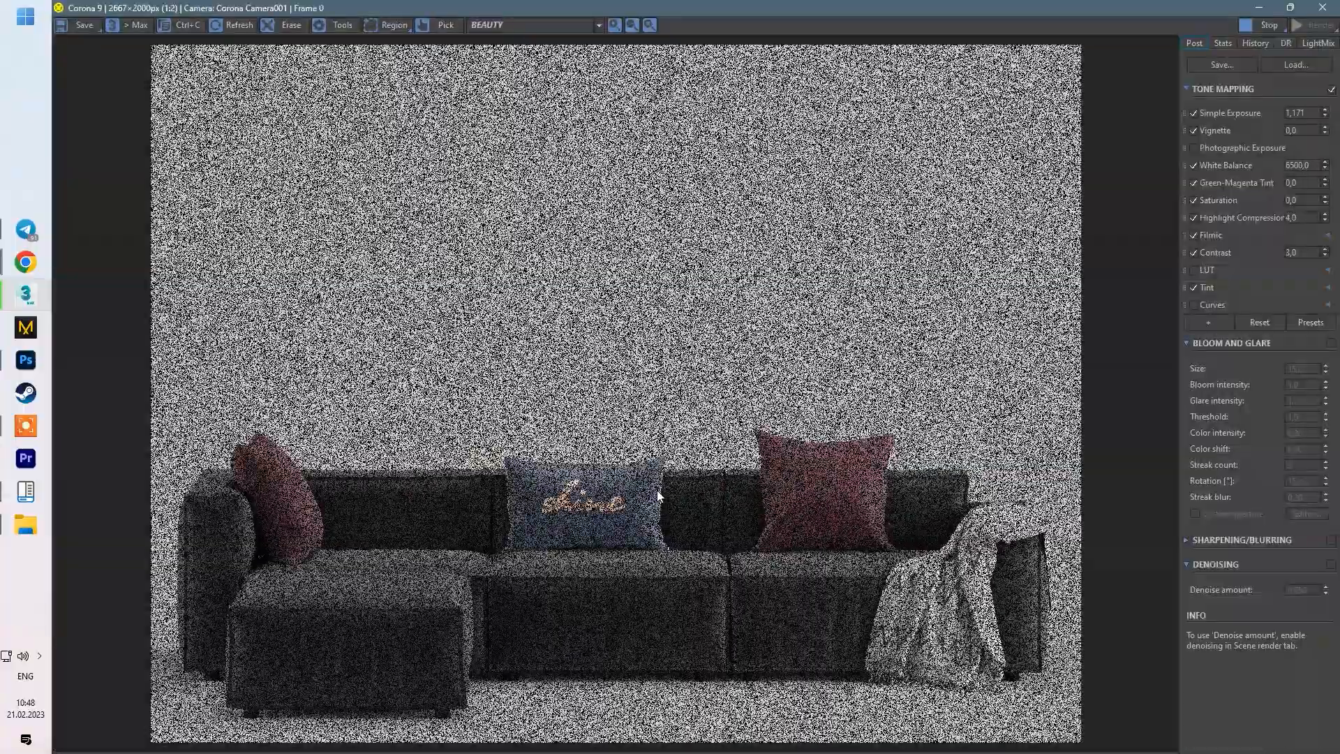
scroll(597, 507, "up", 3)
scroll(597, 507, "down", 4)
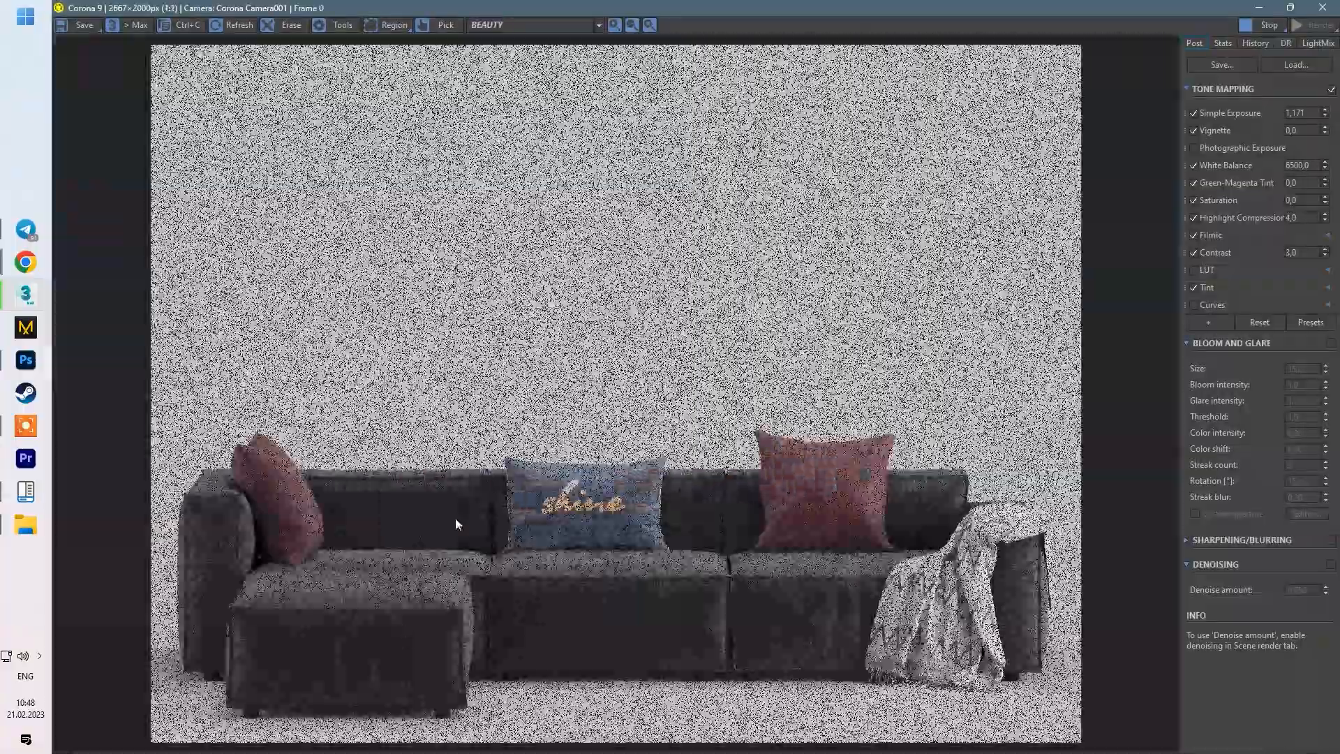
scroll(815, 581, "up", 2)
scroll(585, 484, "up", 2)
scroll(530, 482, "down", 1)
scroll(929, 446, "up", 1)
scroll(926, 441, "down", 4)
scroll(808, 533, "up", 3)
scroll(796, 422, "down", 1)
scroll(810, 526, "up", 2)
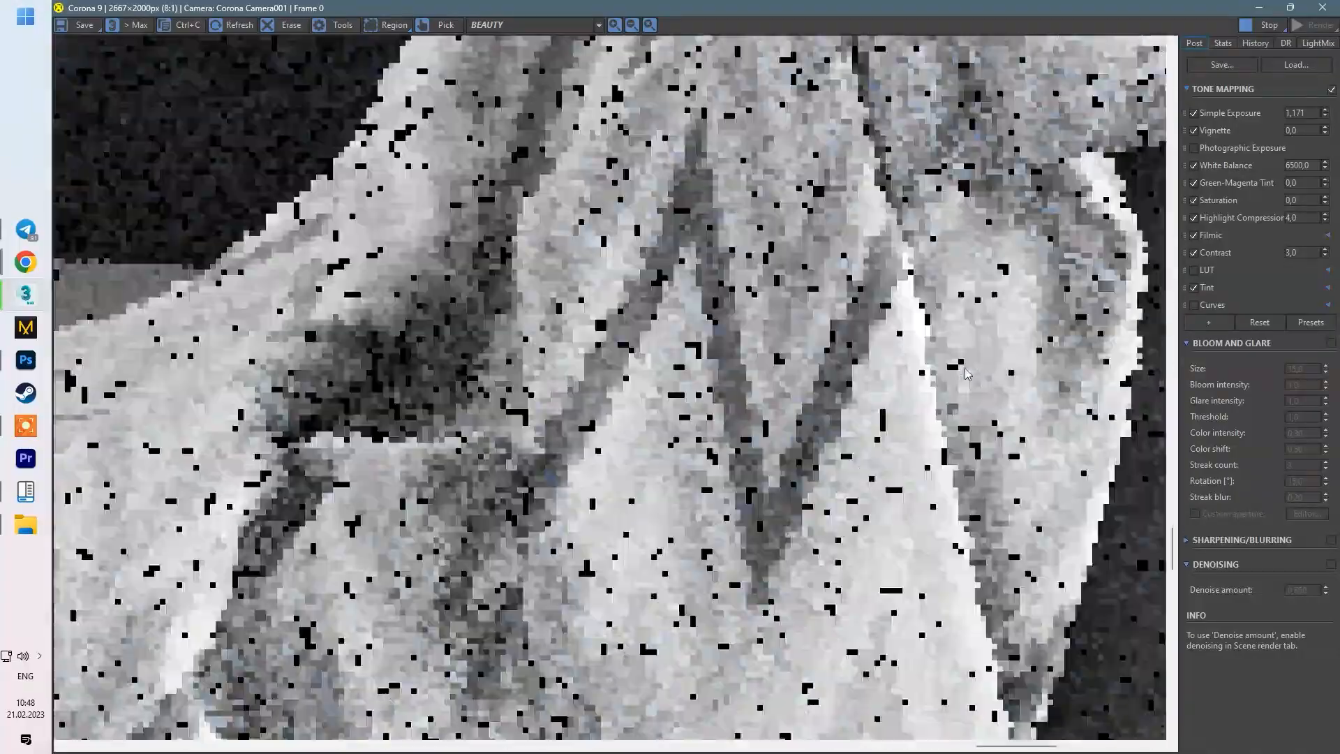
scroll(967, 373, "down", 3)
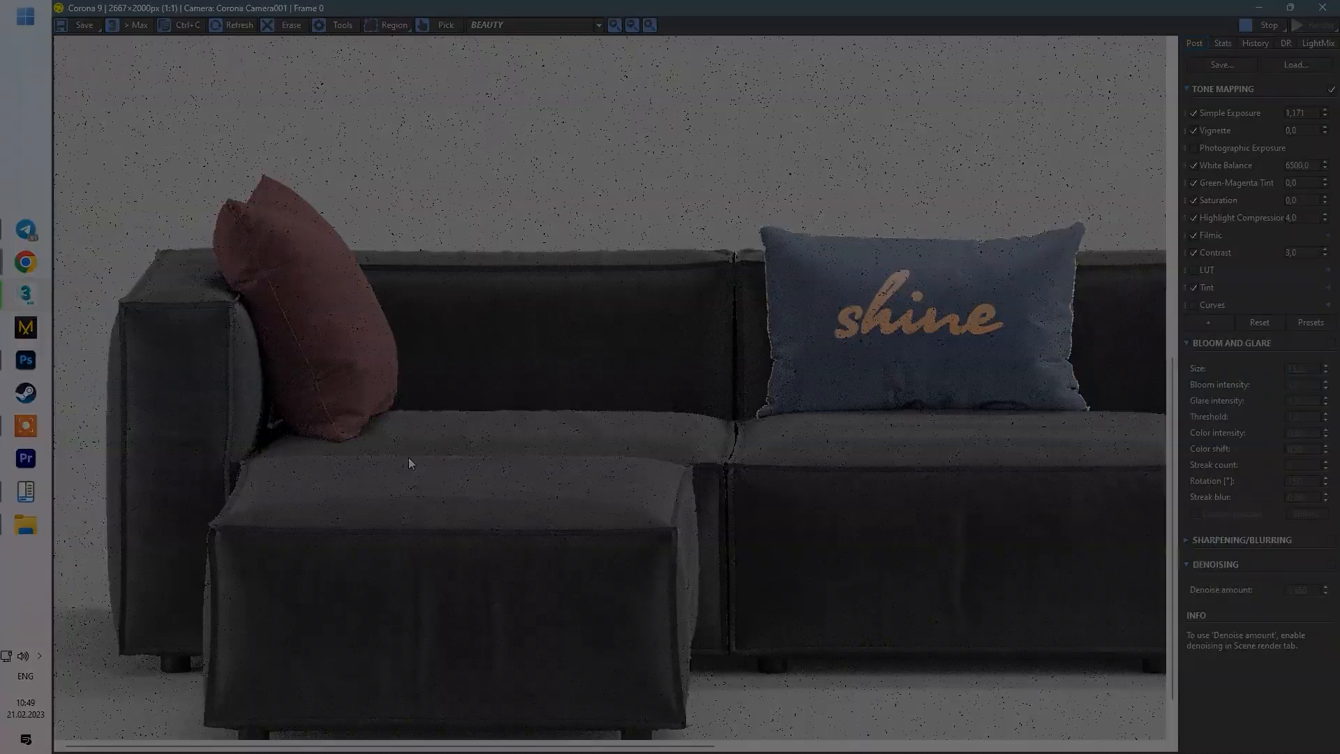